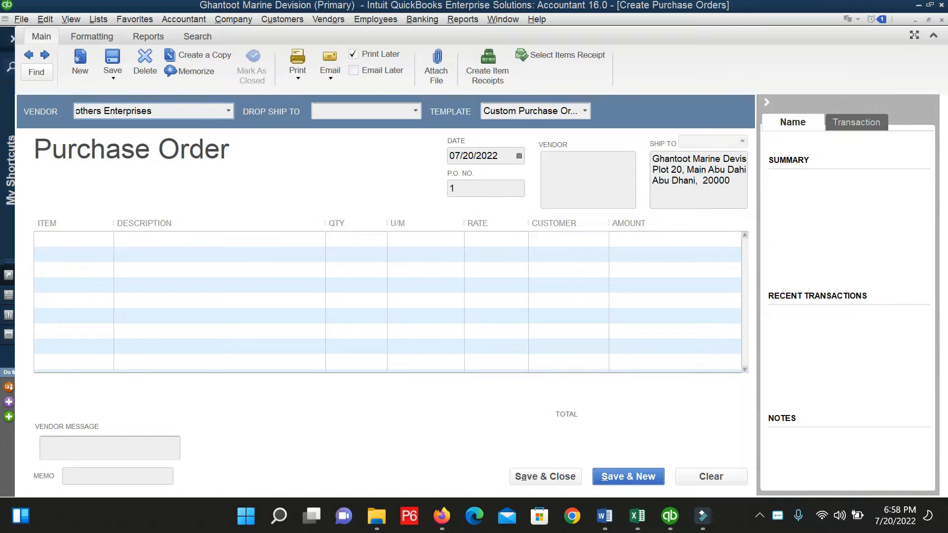
Choose Four Brothers Enterprises from the Vendor list so its address fills the purchase order.
click(229, 111)
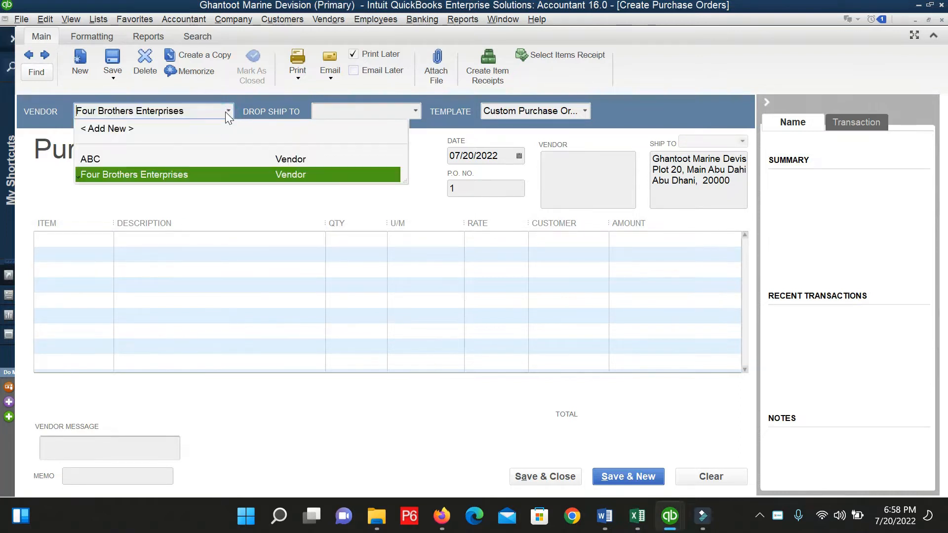
click(225, 112)
click(227, 112)
click(227, 111)
click(227, 111)
click(227, 112)
click(225, 112)
click(226, 112)
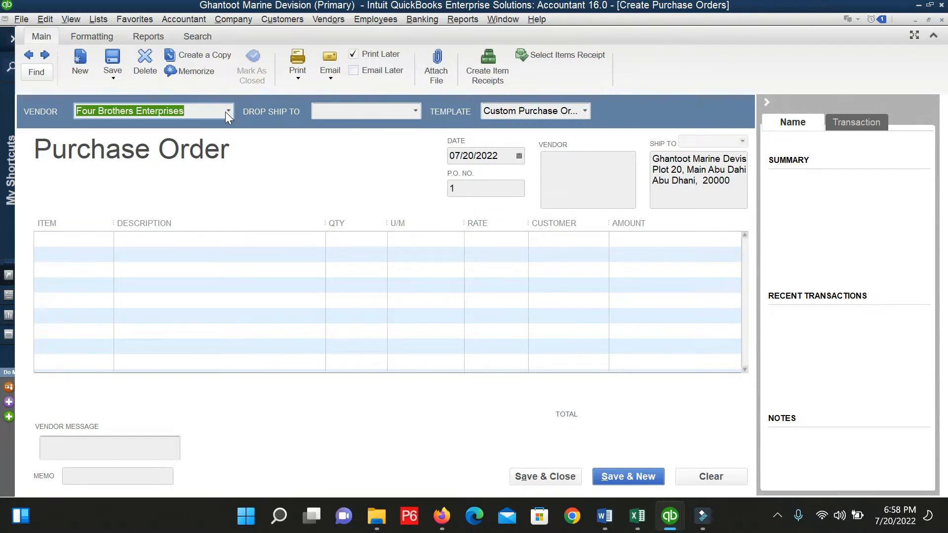
click(227, 111)
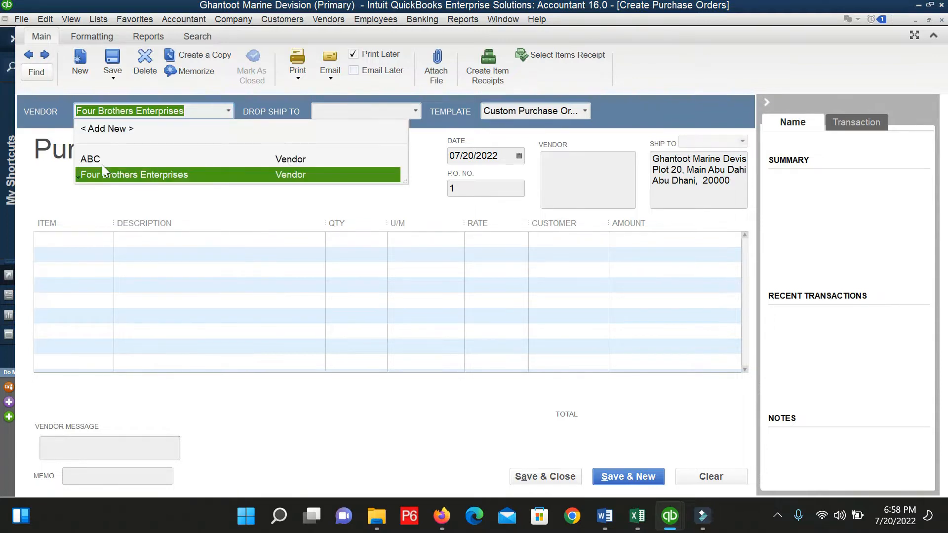
click(117, 175)
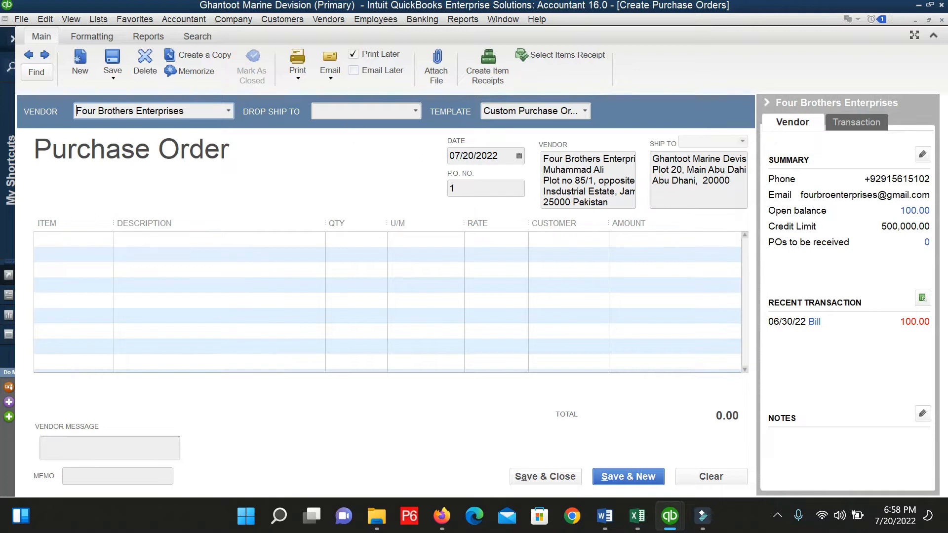
click(412, 112)
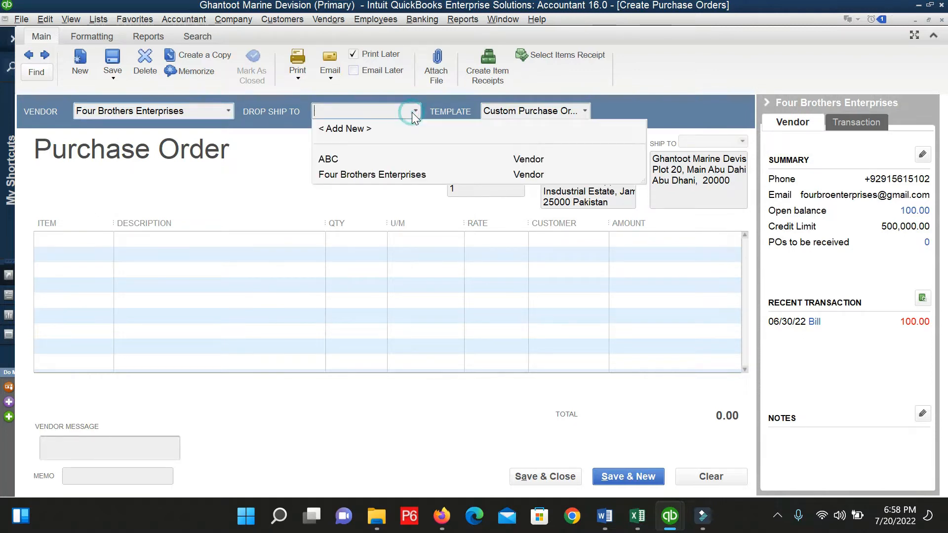
click(412, 111)
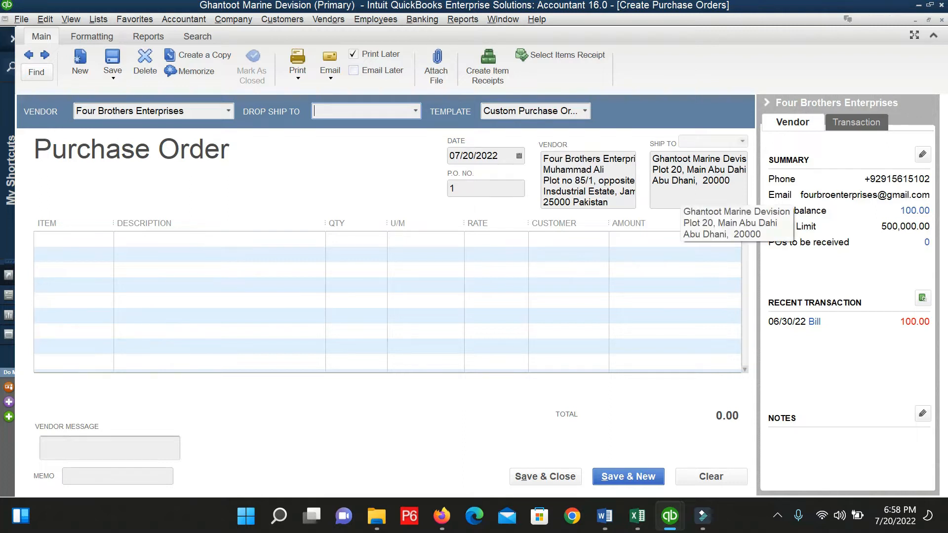
drag(684, 197, 642, 165)
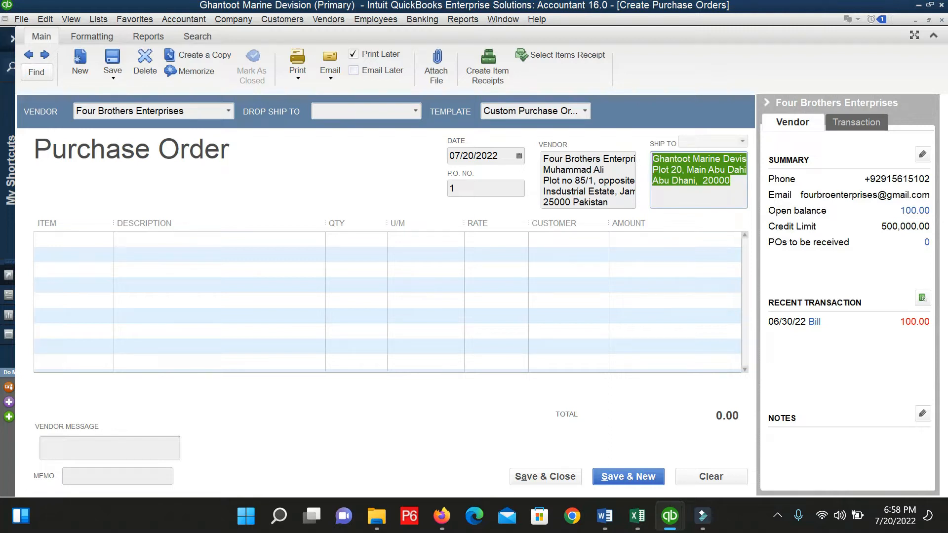
click(414, 111)
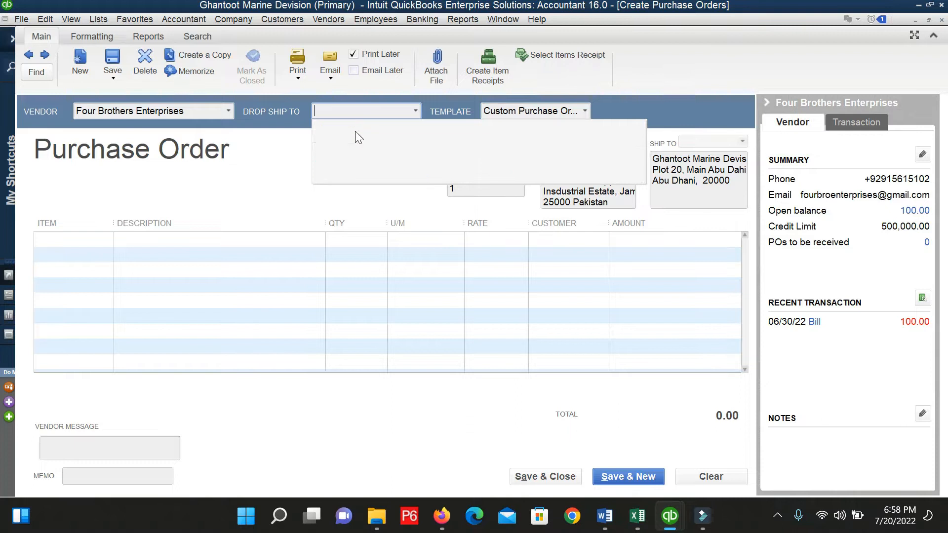
click(356, 133)
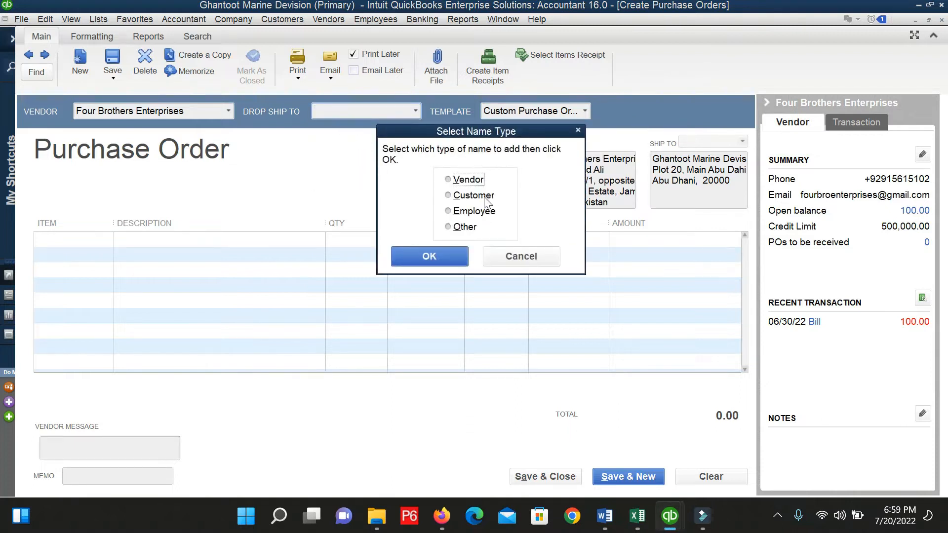
click(459, 227)
click(464, 179)
click(469, 195)
click(473, 216)
click(467, 228)
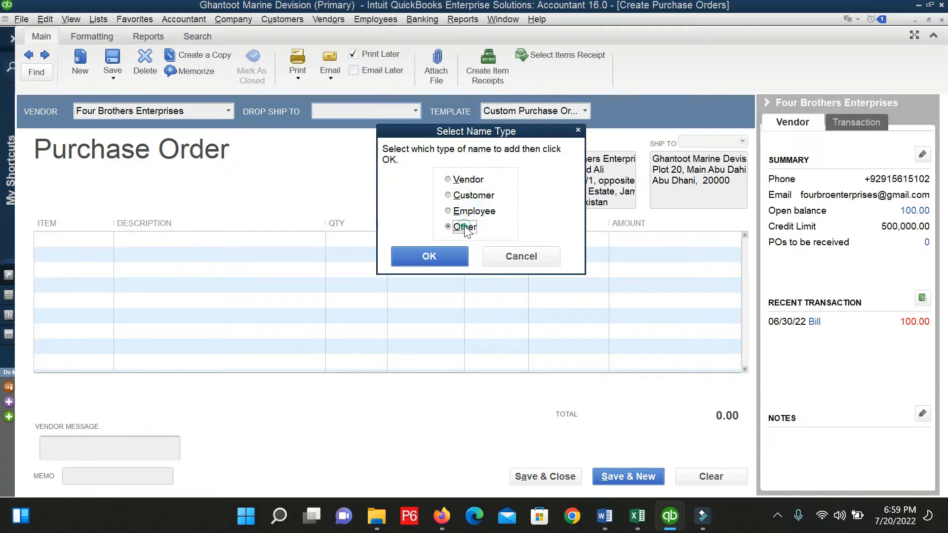
click(521, 257)
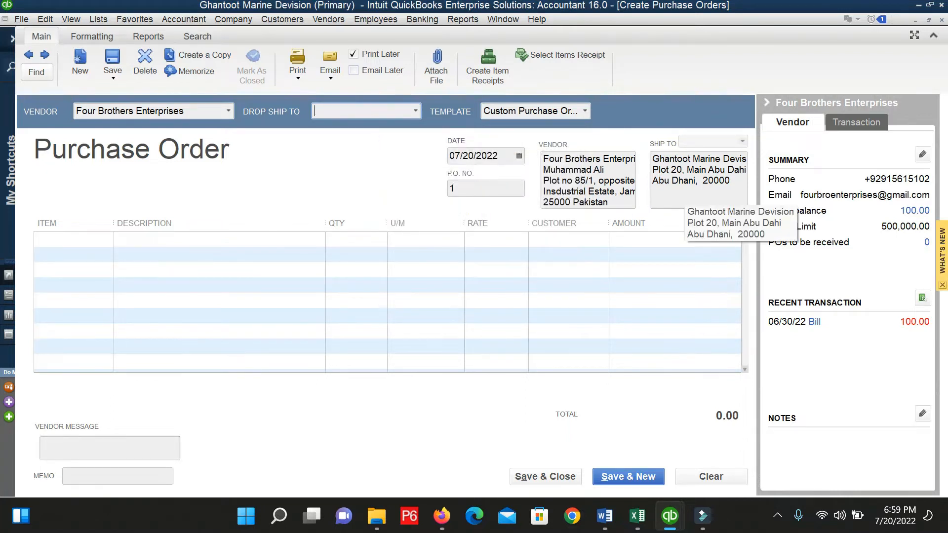
drag(732, 181, 651, 159)
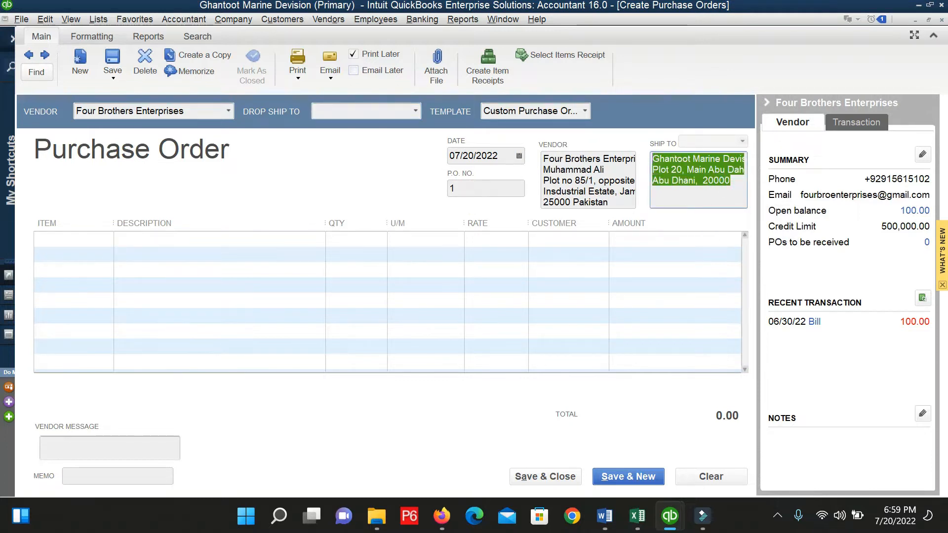
click(573, 181)
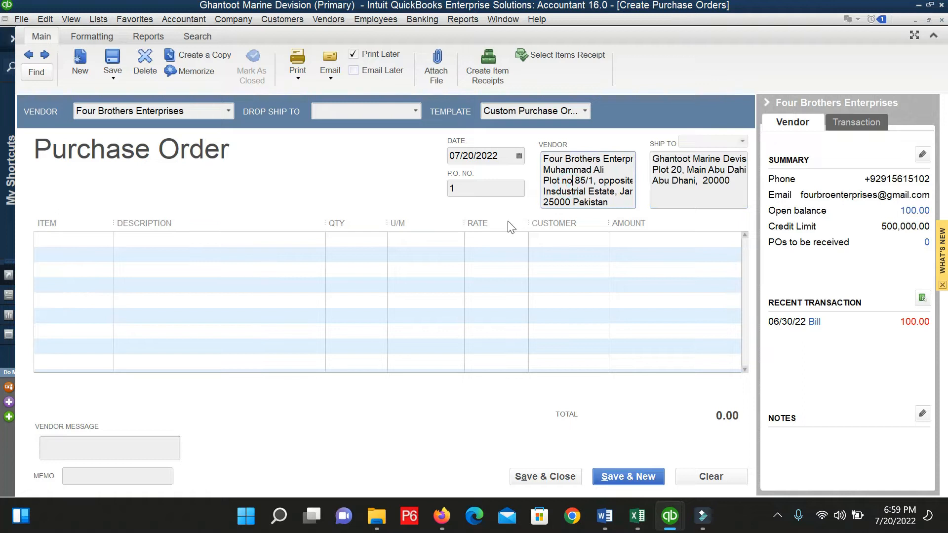
click(453, 190)
Enter 001 as the P.O. number, keeping the order date 07/20/2022.
text(00)
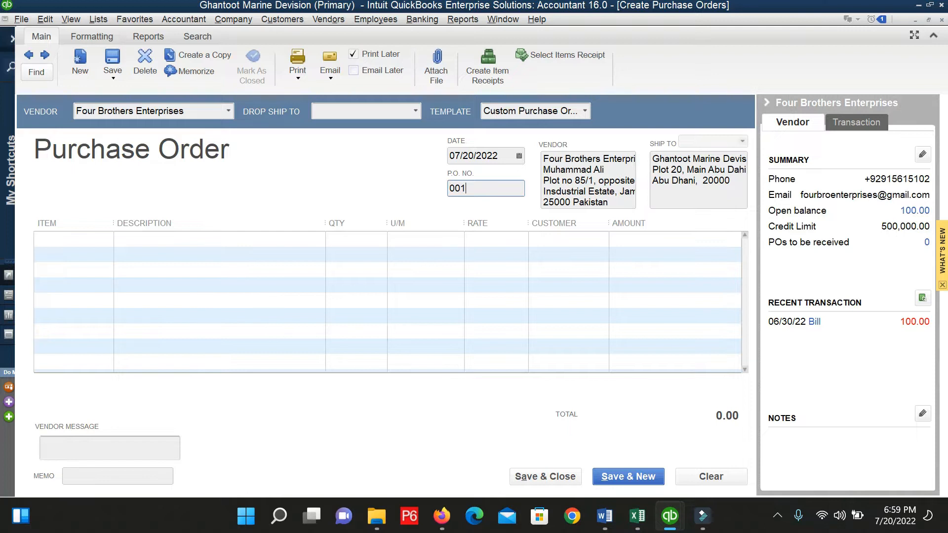
click(522, 157)
click(522, 157)
click(351, 285)
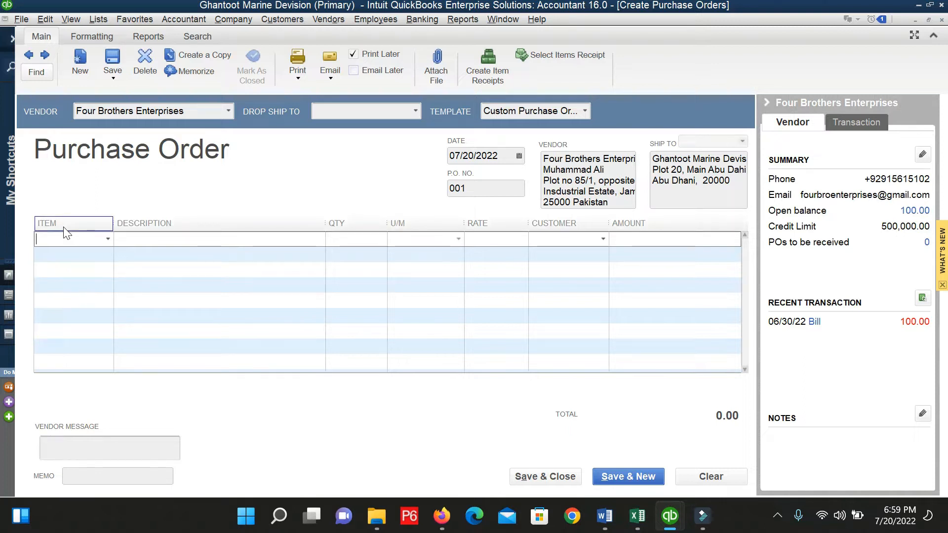
Add a new item from the first line's Item list with type Non-inventory Part.
click(107, 238)
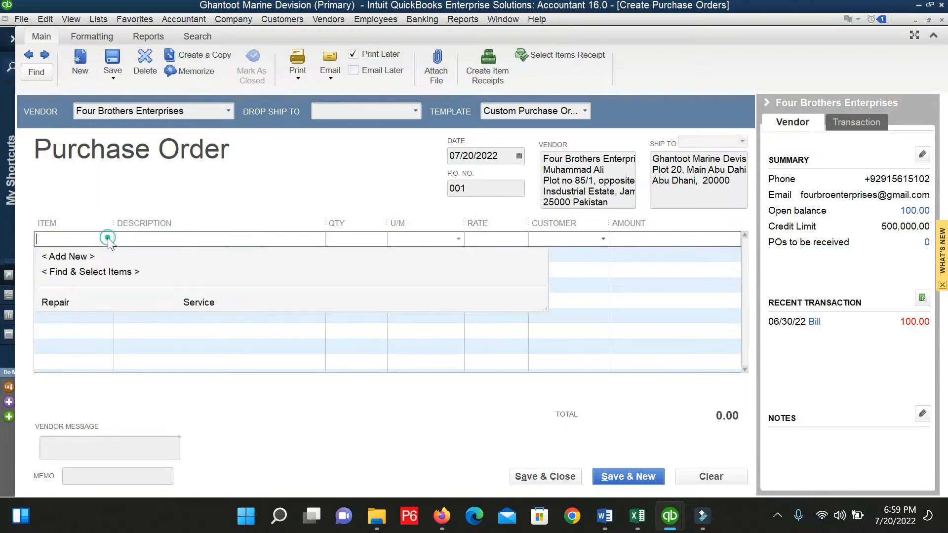
click(100, 297)
click(68, 259)
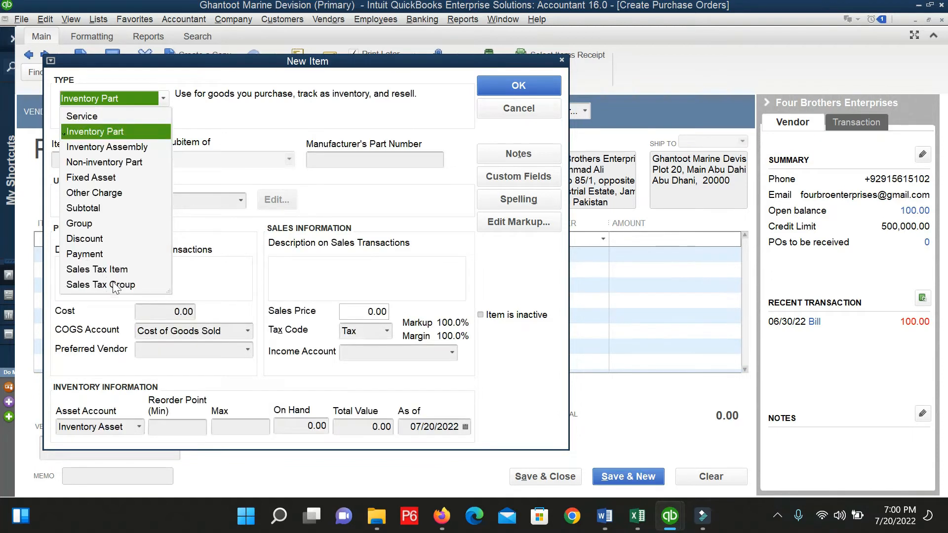
click(93, 118)
click(162, 99)
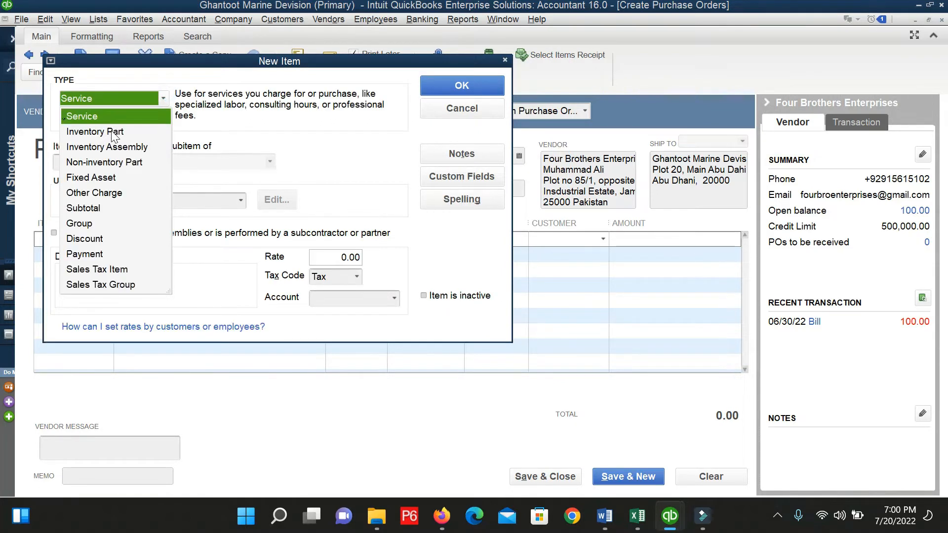
click(111, 130)
click(163, 99)
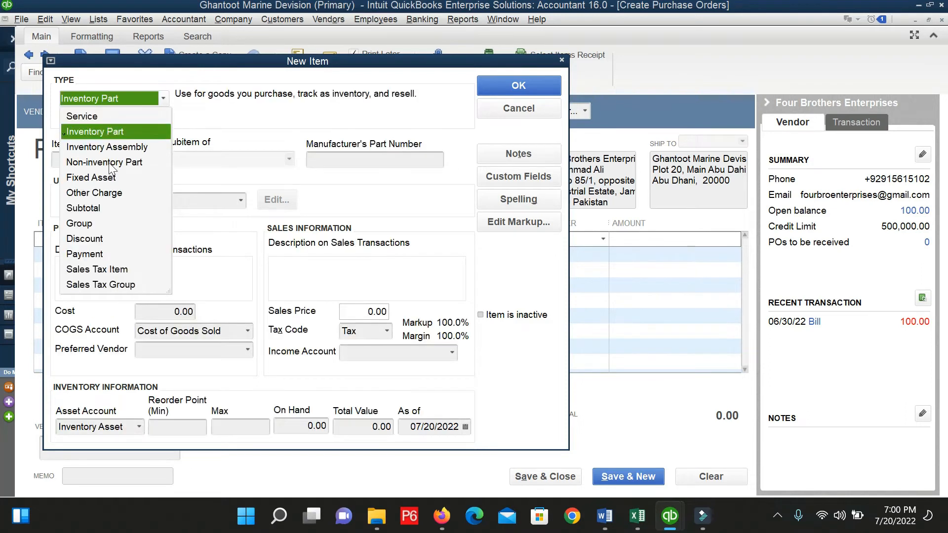
click(113, 163)
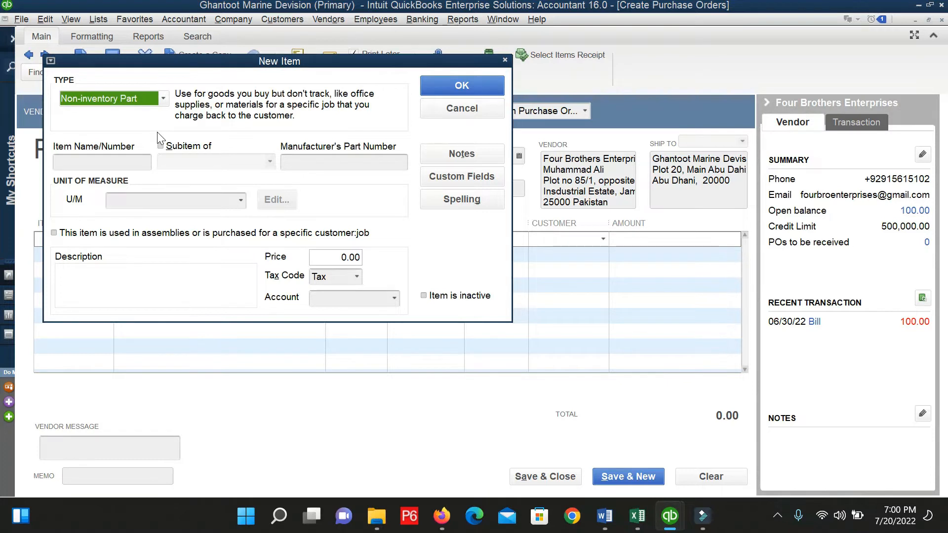
Name the new item Water Pump 2HP.
click(126, 156)
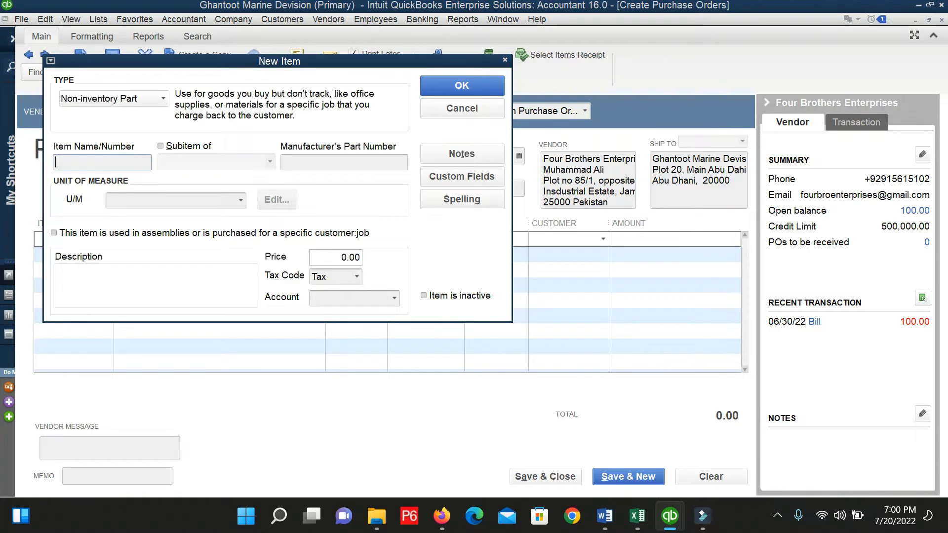
text(wATER)
key(BackSpace)
key(BackSpace)
key(BackSpace)
key(BackSpace)
key(BackSpace)
text(W)
text(ater )
text(O)
key(BackSpace)
text(Pump)
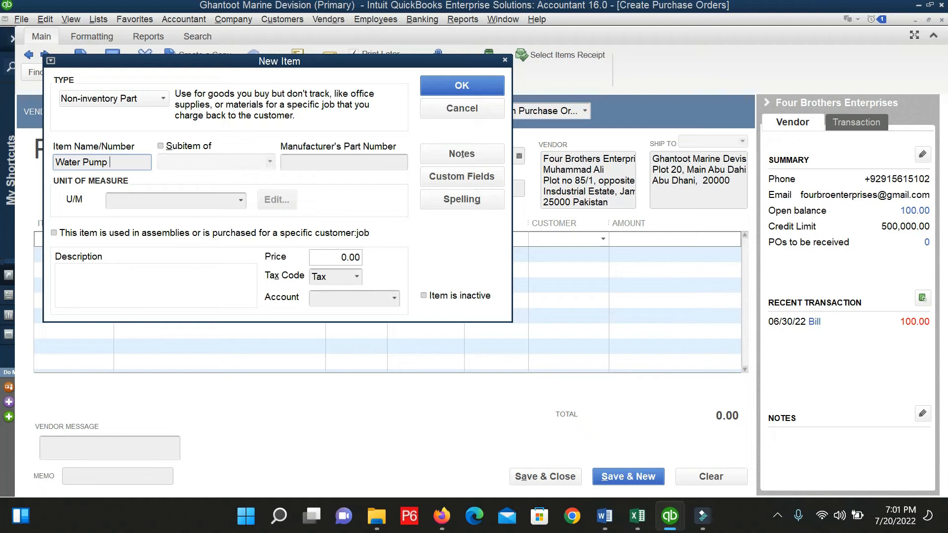
text( 2HP)
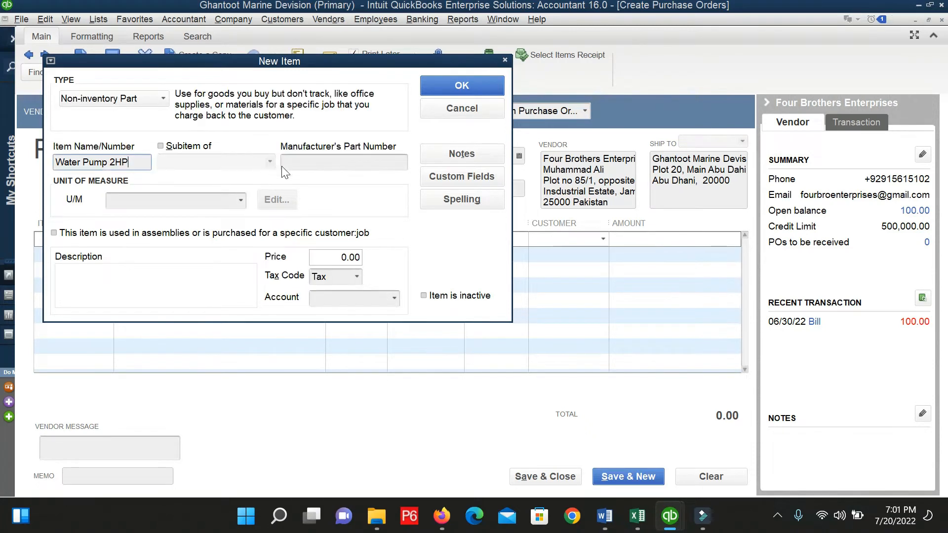
Enter 55-555 as the manufacturer's part number.
click(283, 167)
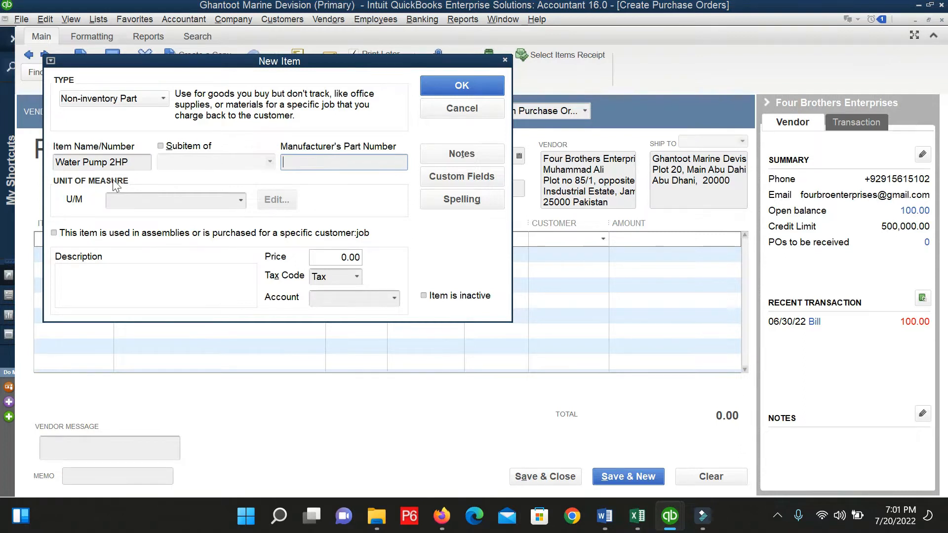
double_click(121, 162)
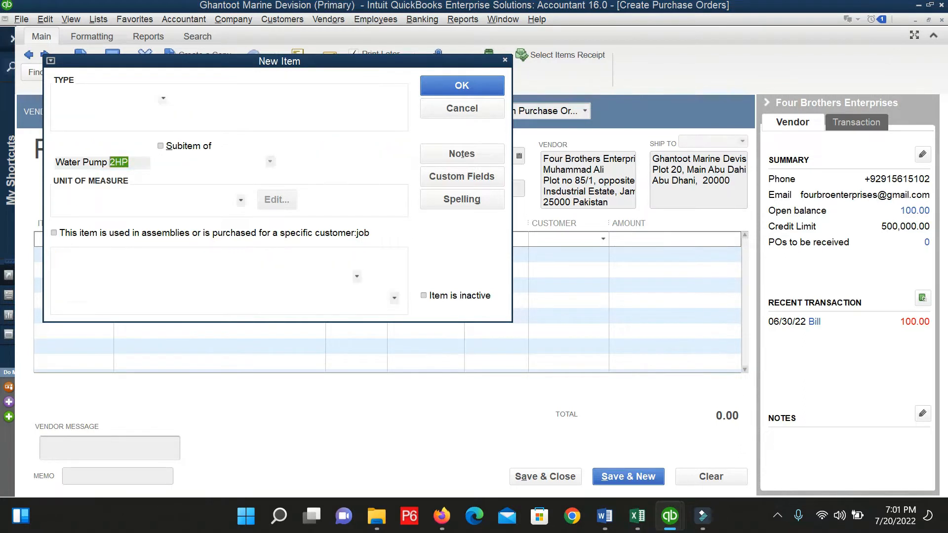
click(291, 163)
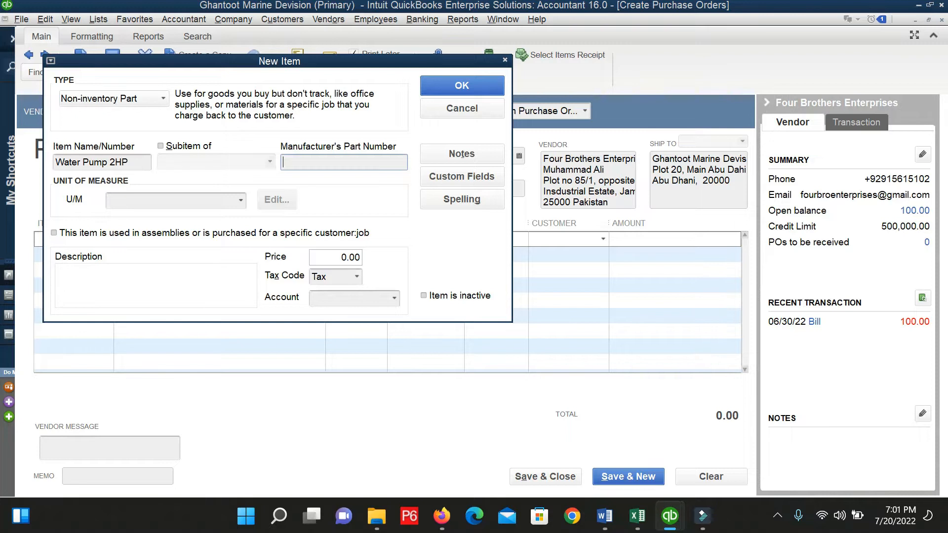
text(555)
click(240, 201)
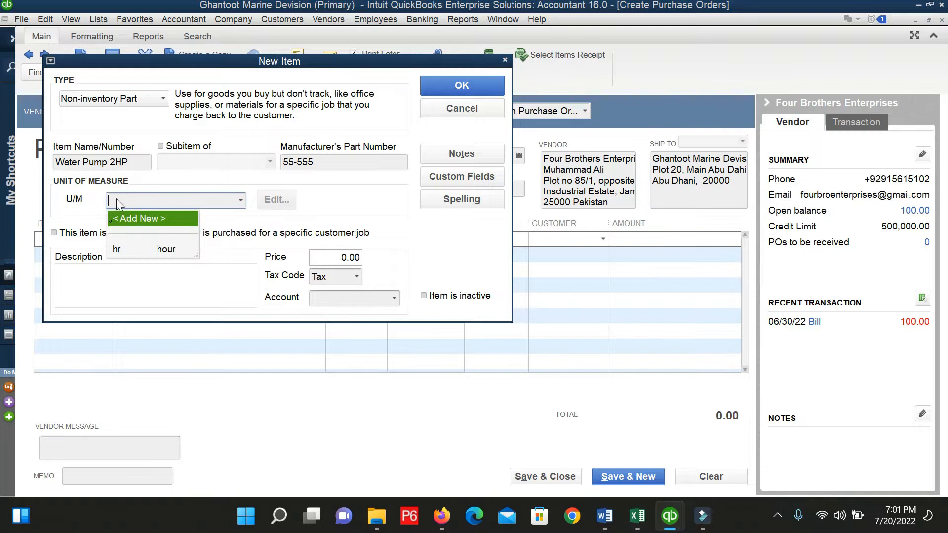
Define a Count-type unit of measure, Each (ea), for Water Pump 2HP.
click(132, 219)
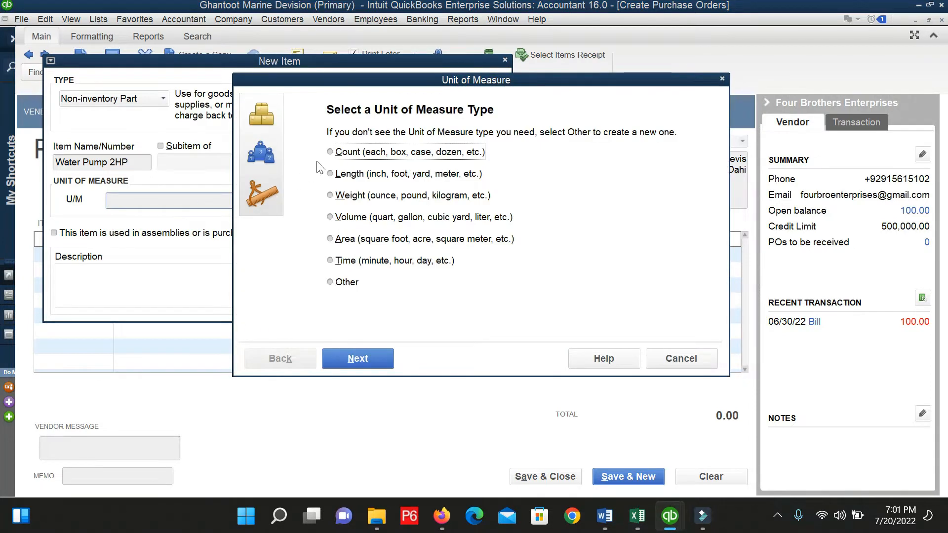
click(377, 155)
click(379, 355)
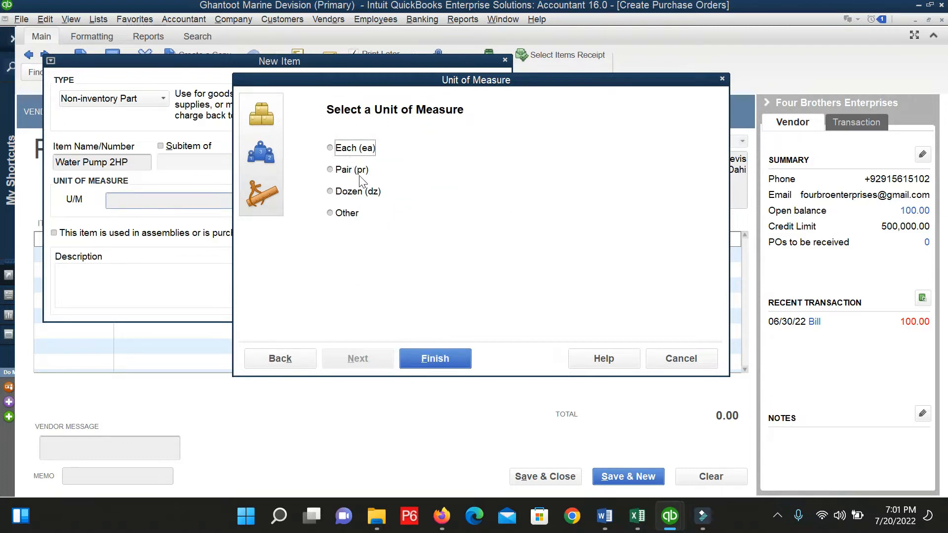
click(341, 148)
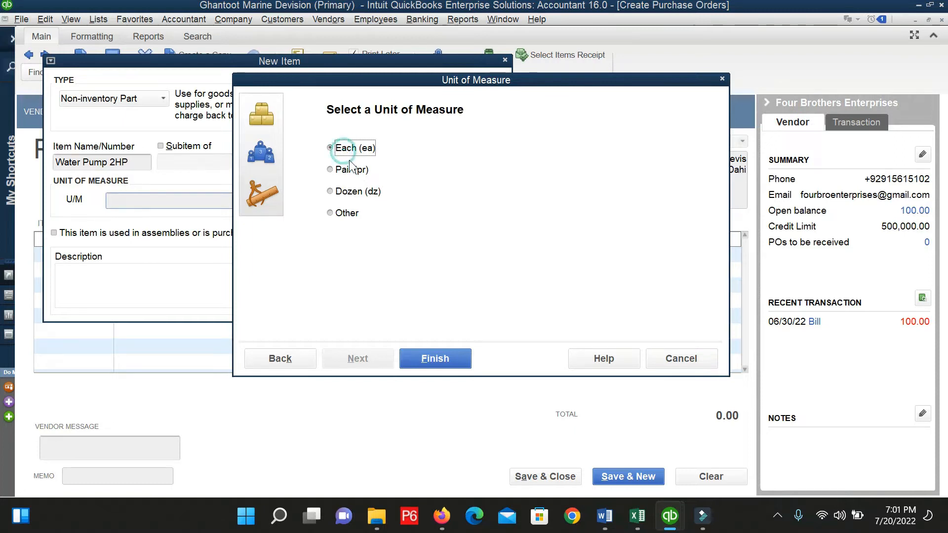
click(425, 365)
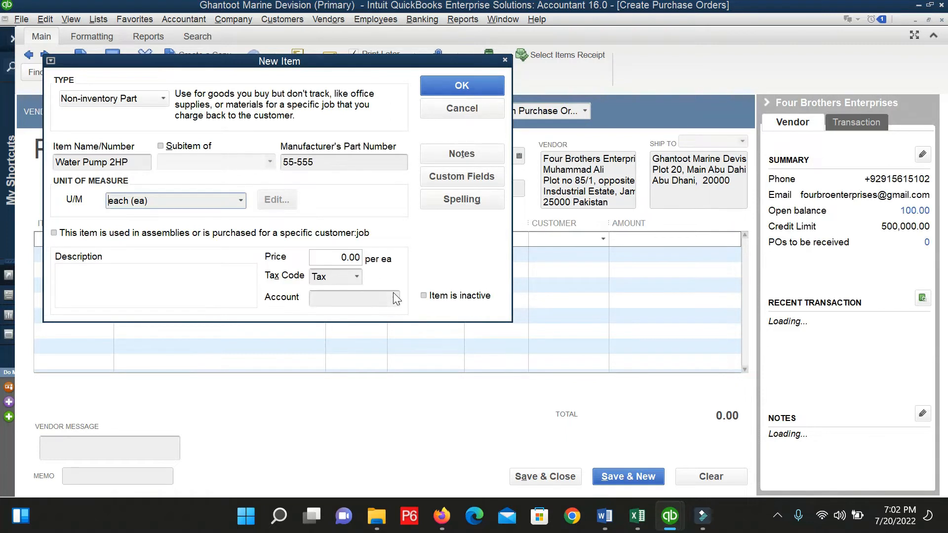
Give the item the description 'Its will be used for tubewell'.
click(178, 287)
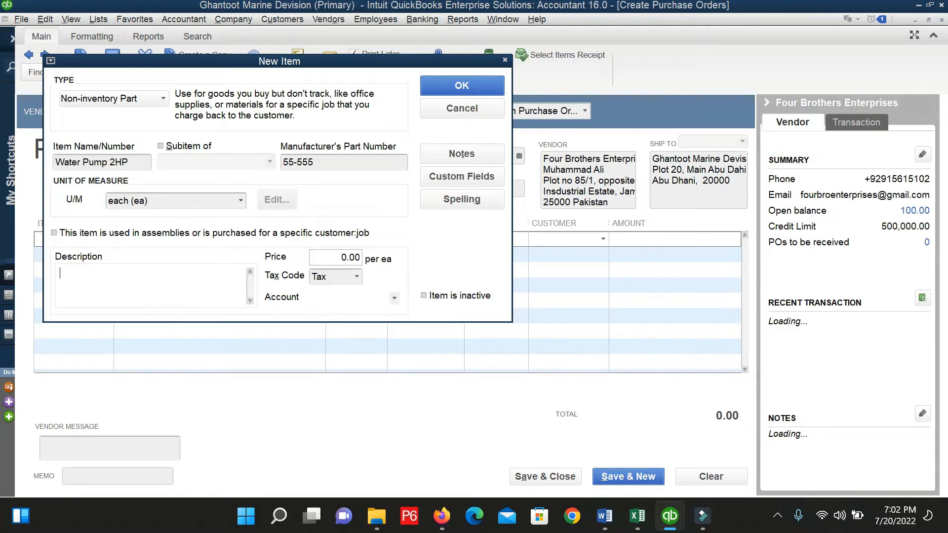
text(iT)
text(T)
key(BackSpace)
text(ts)
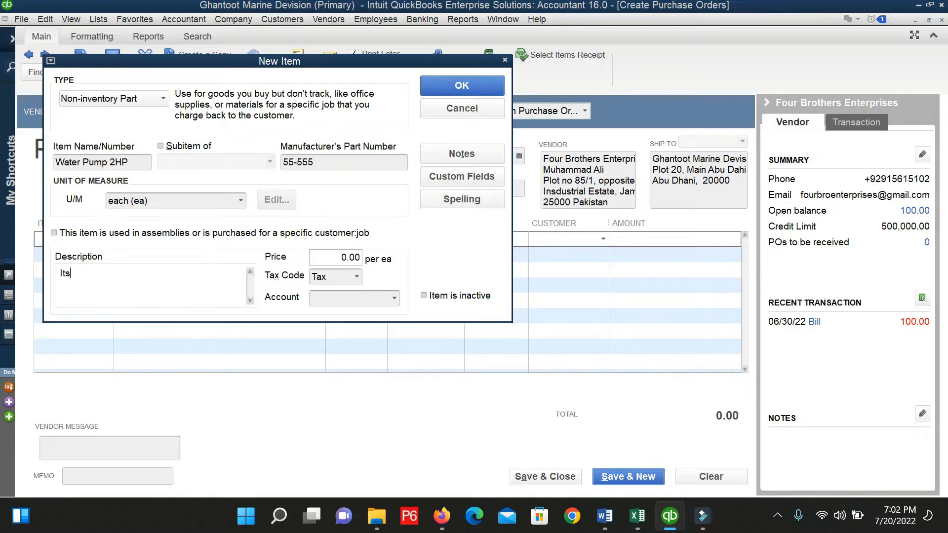
text( used for Tu)
key(BackSpace)
key(BackSpace)
key(BackSpace)
key(BackSpace)
key(BackSpace)
key(BackSpace)
key(BackSpace)
key(BackSpace)
key(BackSpace)
key(BackSpace)
key(BackSpace)
key(BackSpace)
key(BackSpace)
text(will be used for t)
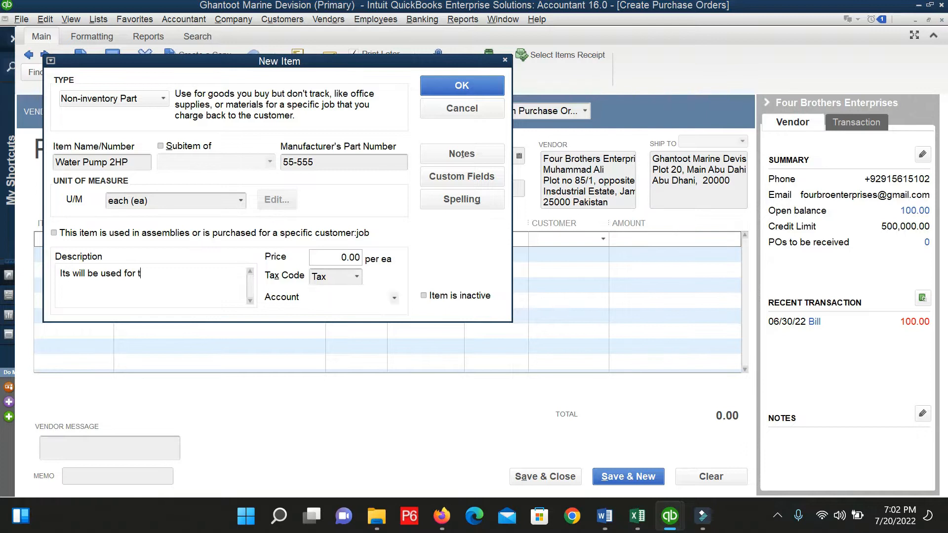
text(ubewe)
key(Tab)
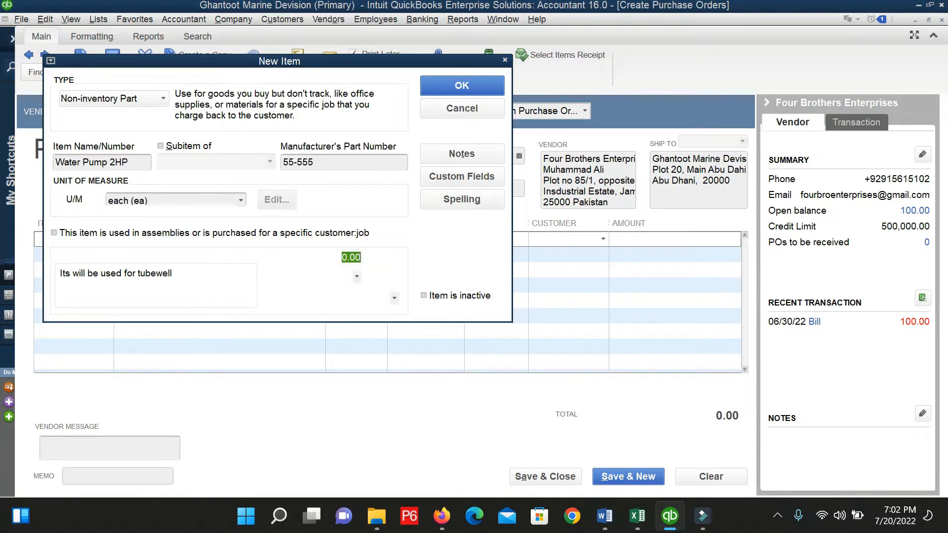
Keep tax code Tax and assign the Repairs and Maintenance account.
click(356, 277)
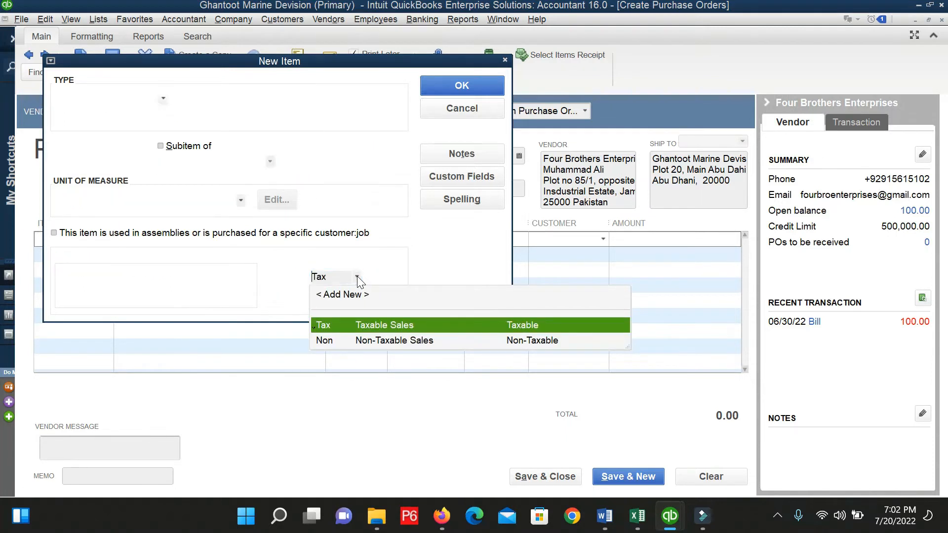
click(356, 277)
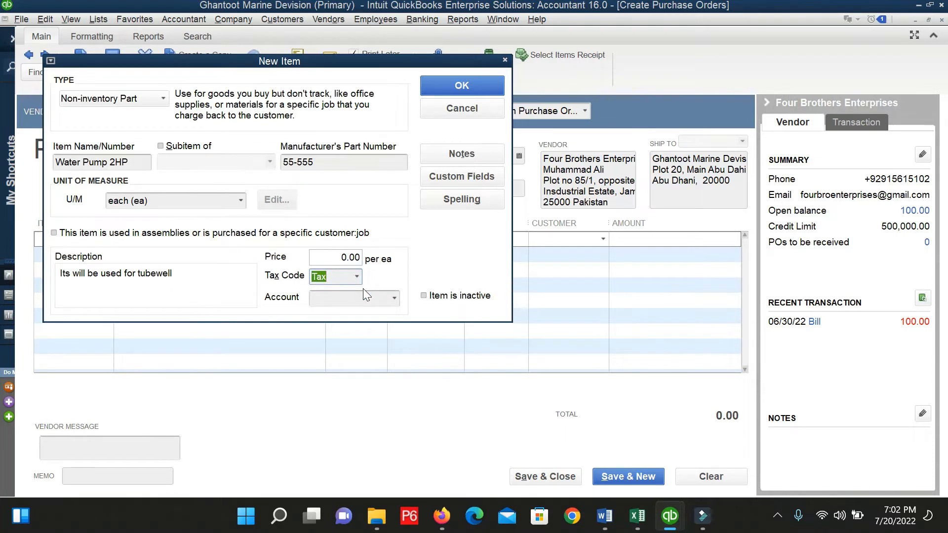
click(372, 298)
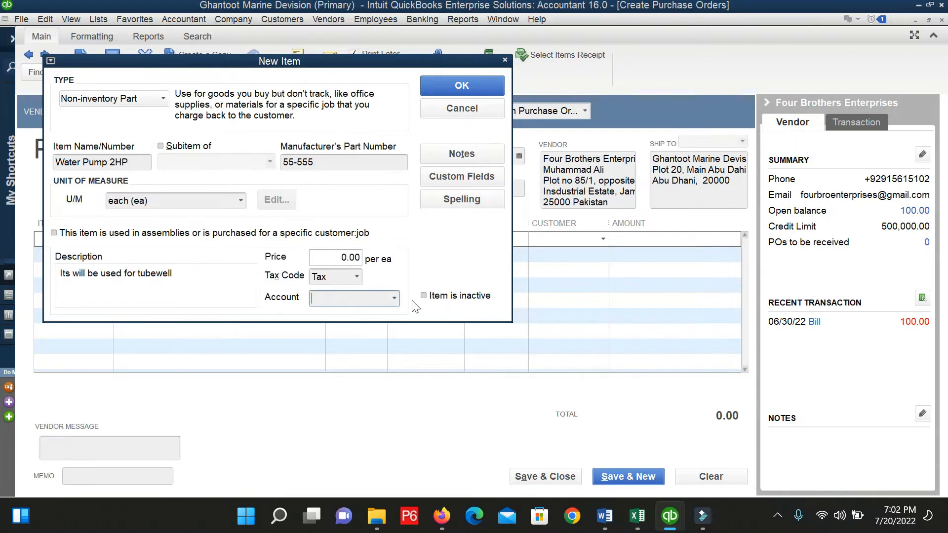
drag(95, 162, 103, 162)
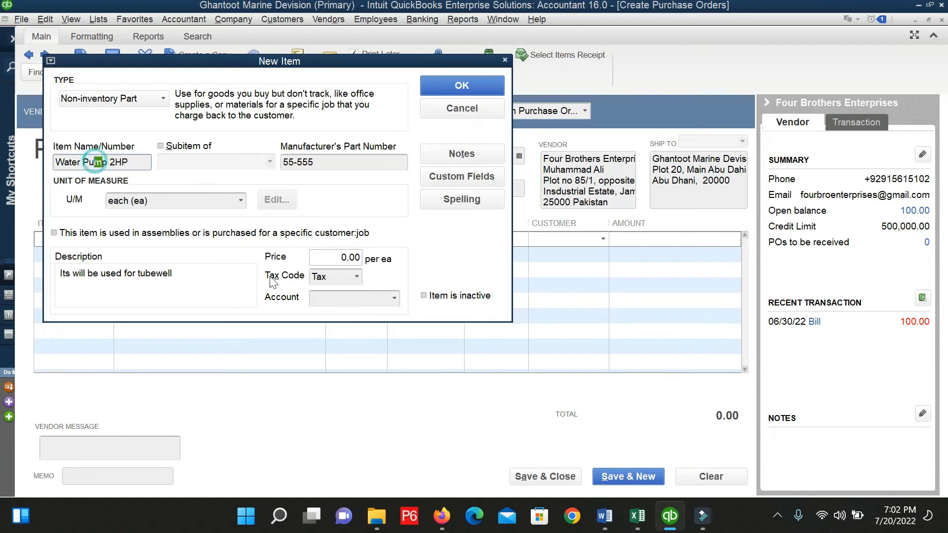
click(397, 300)
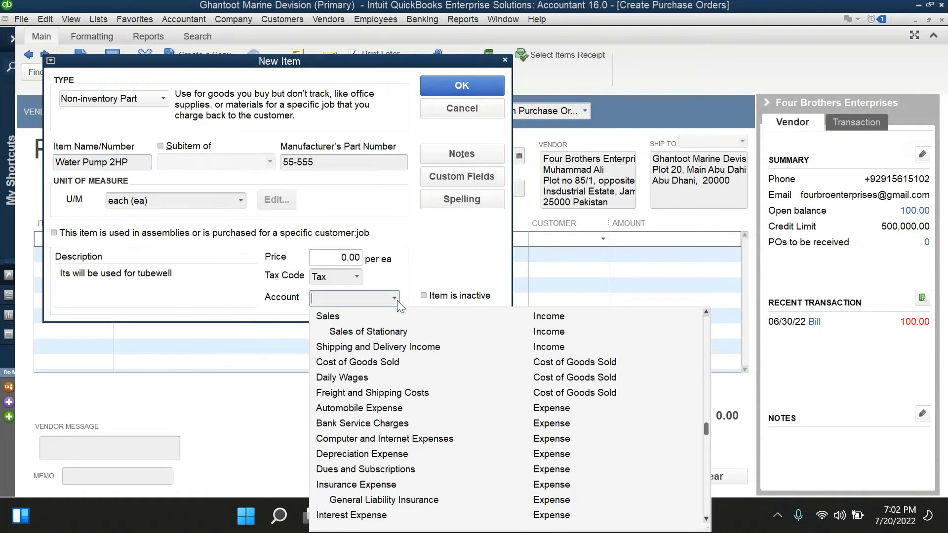
text(re)
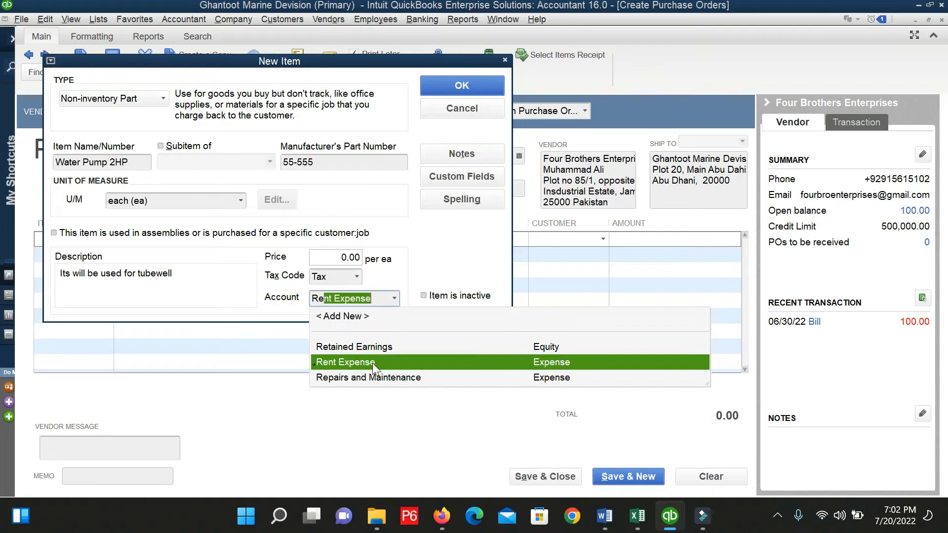
click(362, 378)
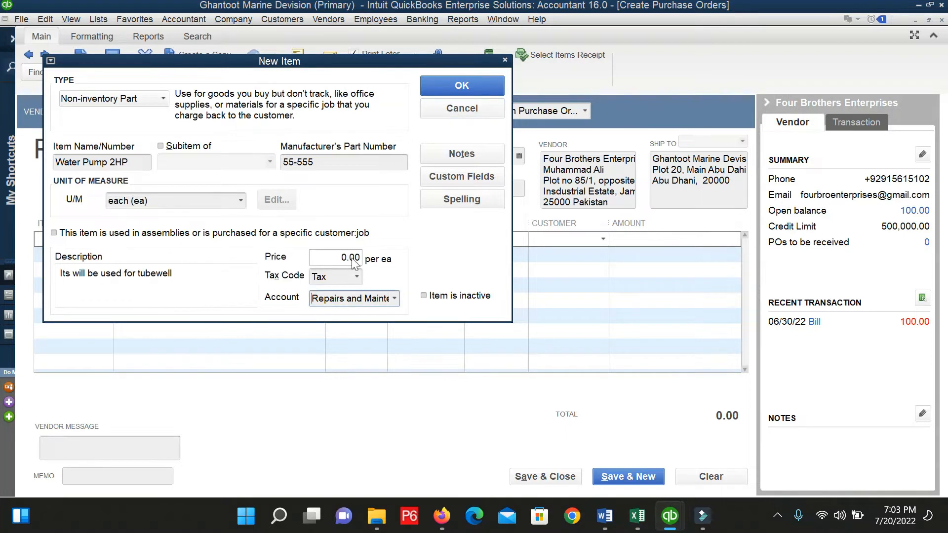
Save the item, accepting the spelling correction of 'tubewell' to 'tube'.
click(462, 87)
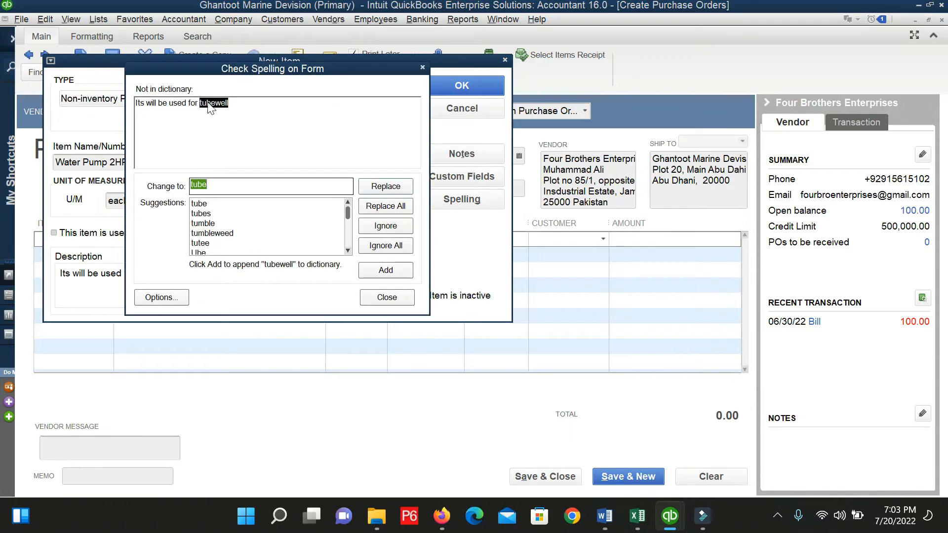
click(386, 188)
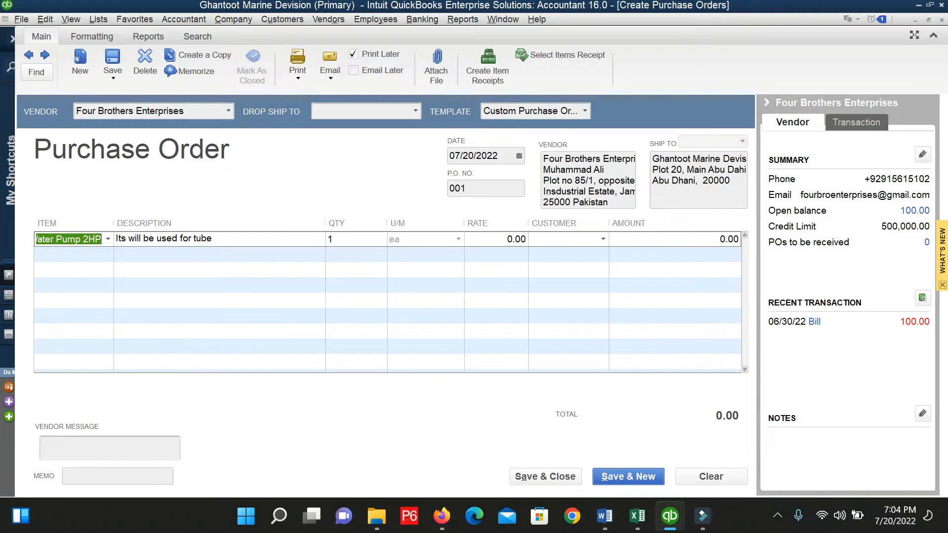
Commit the Water Pump 2HP line and open the Item List from the Lists menu.
click(106, 258)
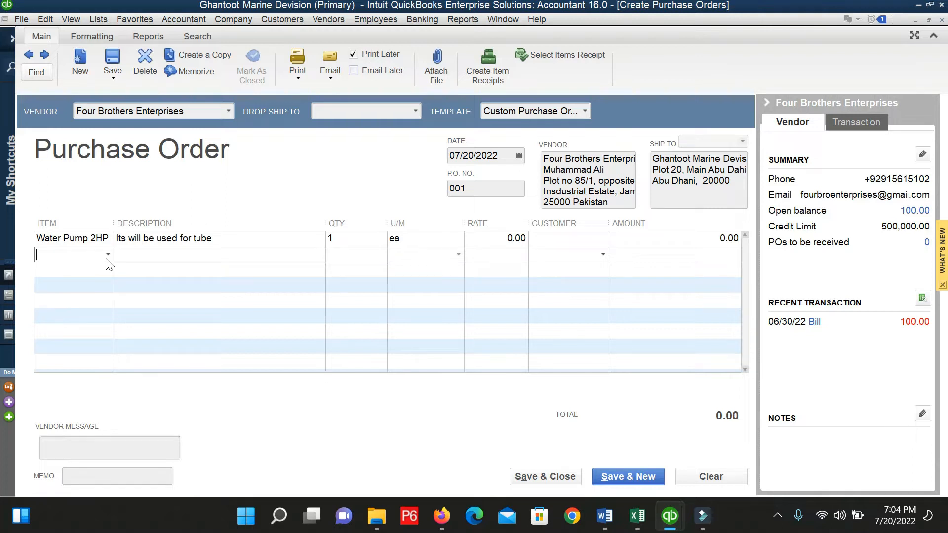
click(106, 239)
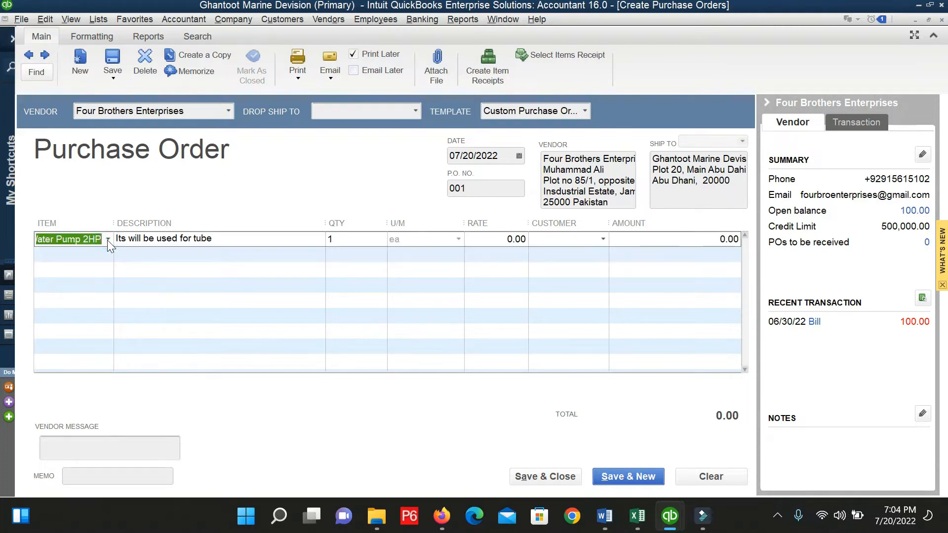
click(107, 240)
click(107, 240)
click(44, 19)
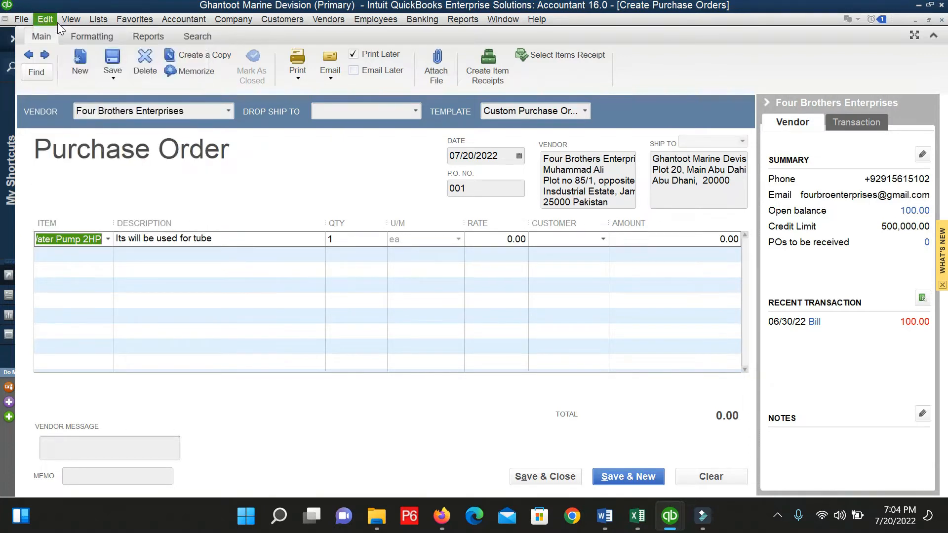
click(92, 21)
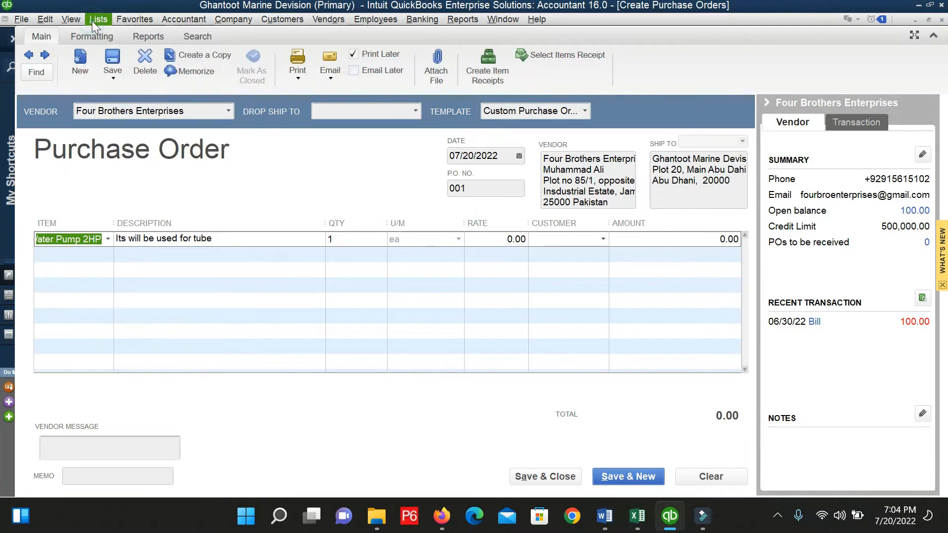
click(93, 20)
click(101, 43)
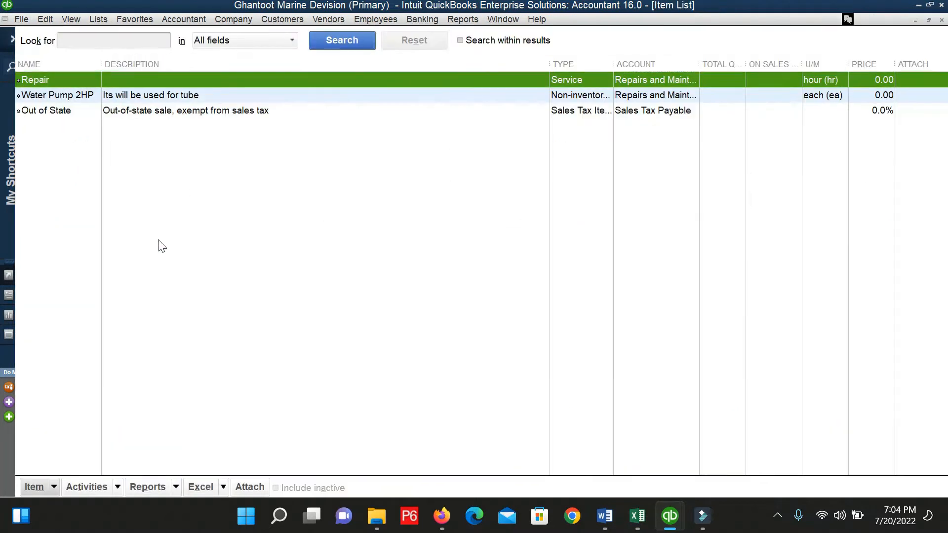
Edit Water Pump 2HP and change its type to Inventory Assembly, confirming the conversion.
click(67, 97)
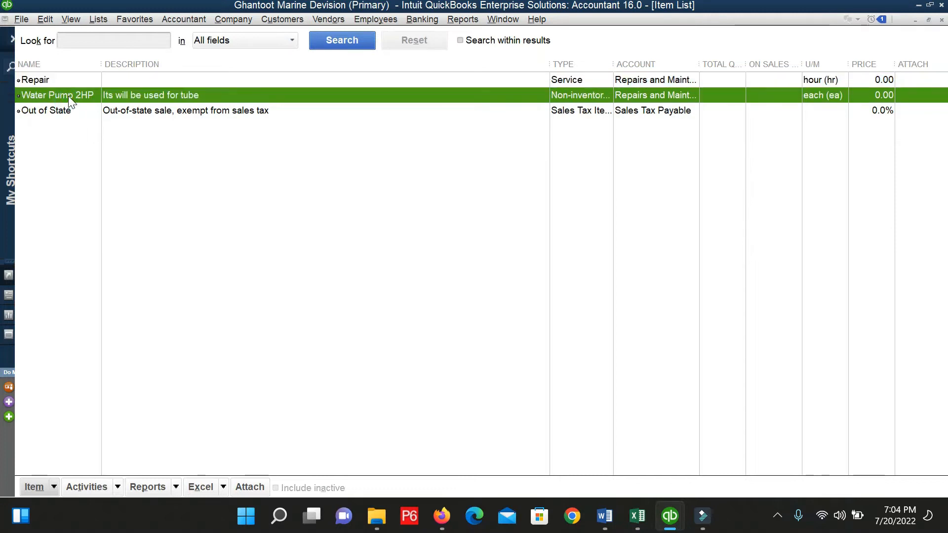
right_click(68, 96)
click(114, 138)
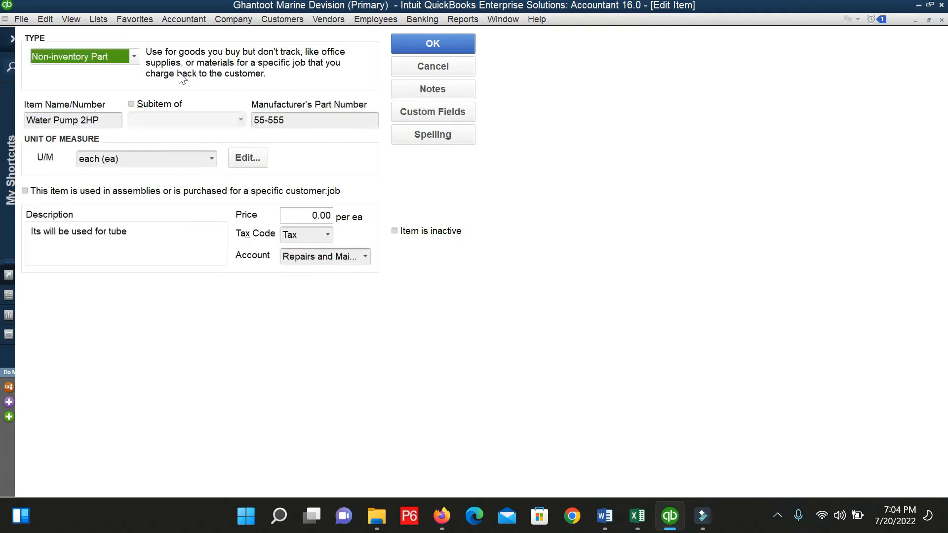
click(135, 58)
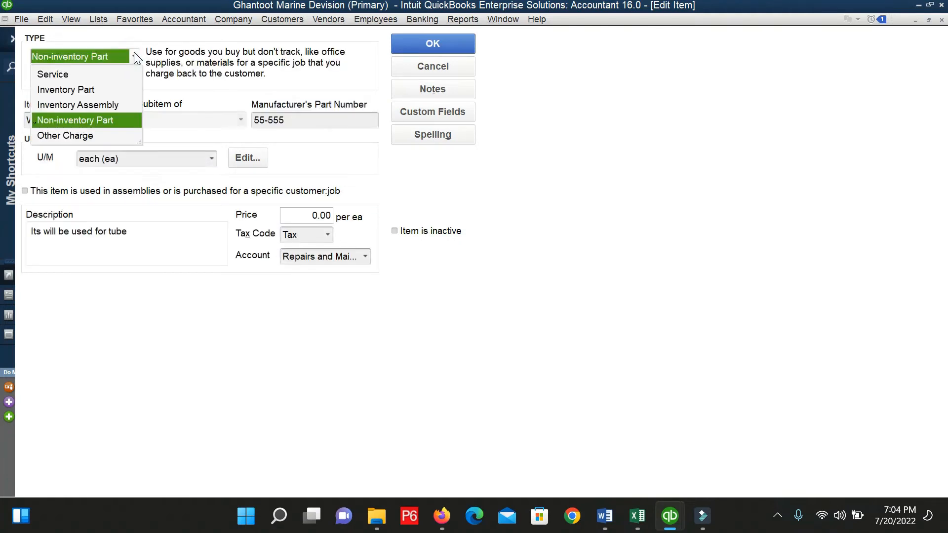
click(98, 105)
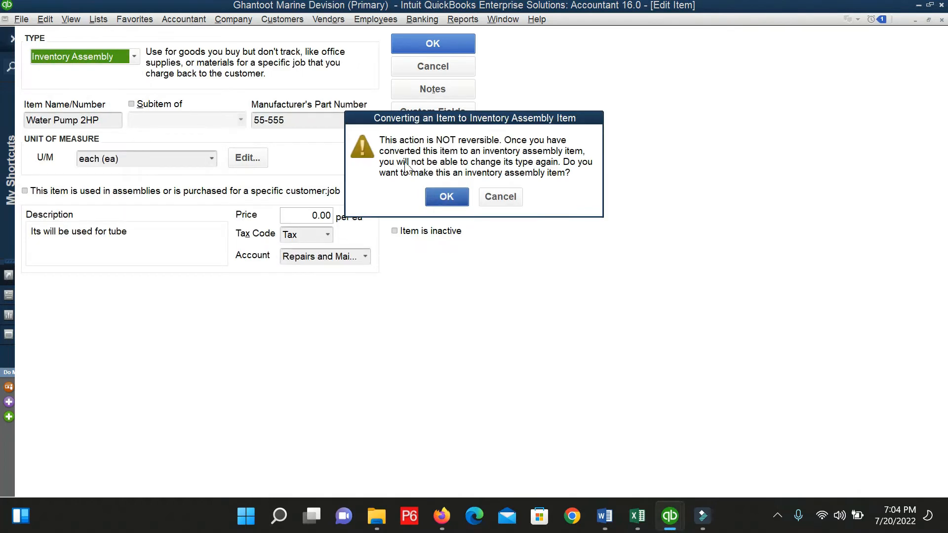
click(448, 198)
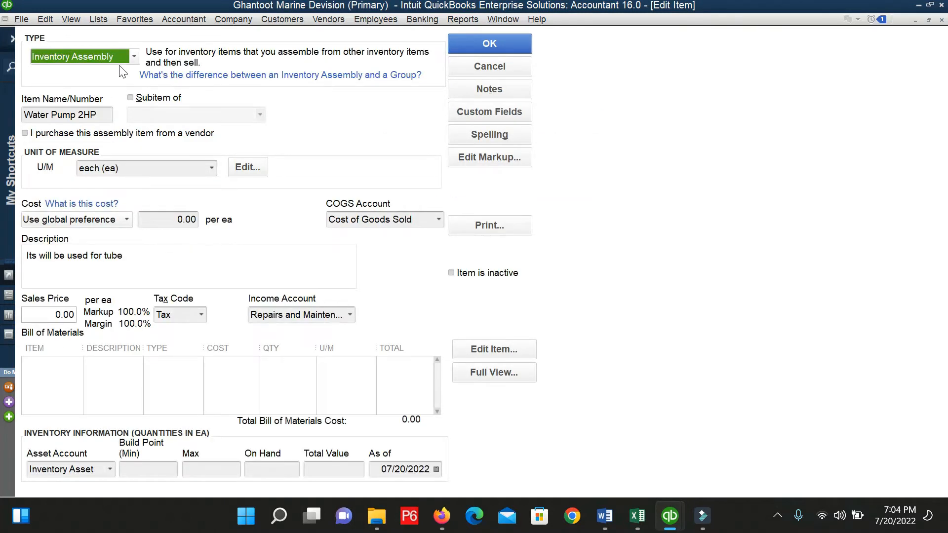
Change Water Pump 2HP's item type to Inventory Part in the Edit Item form.
click(134, 55)
click(86, 91)
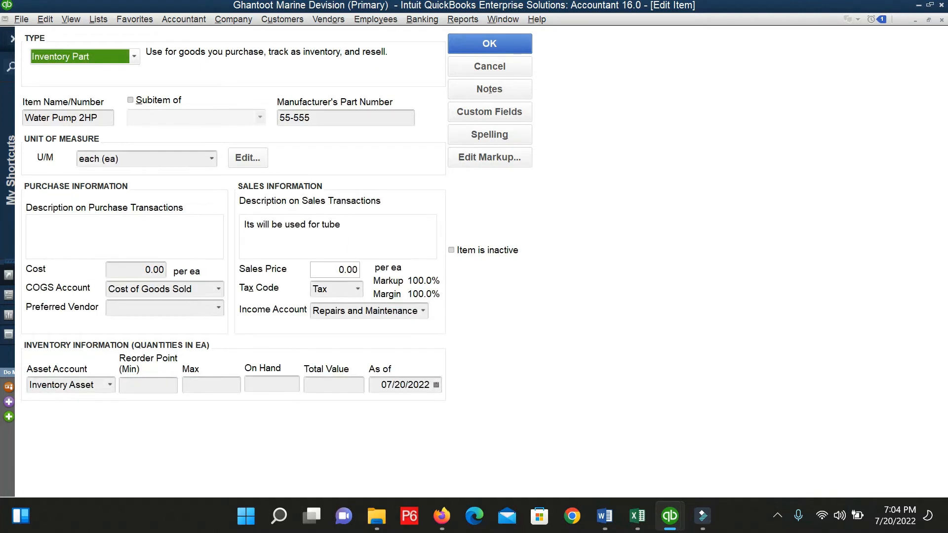
click(78, 118)
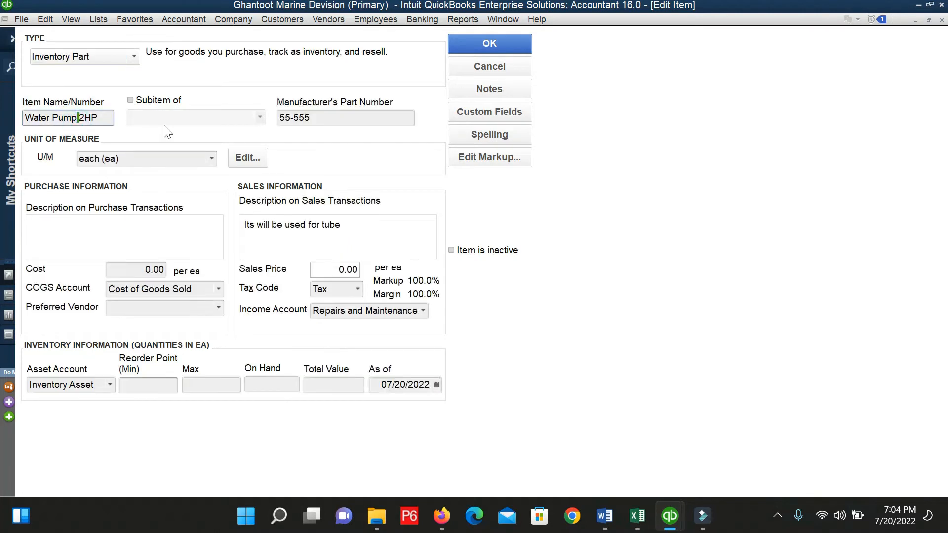
click(157, 101)
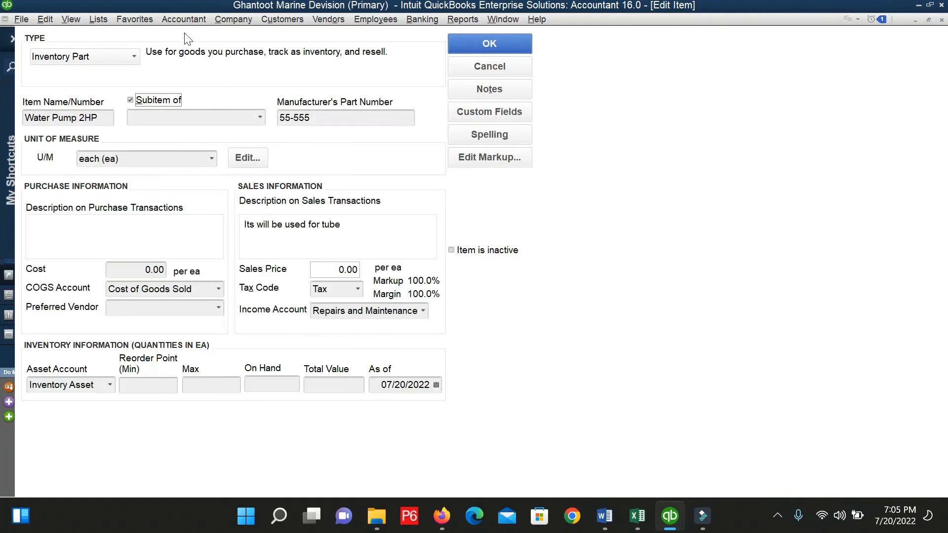
click(134, 58)
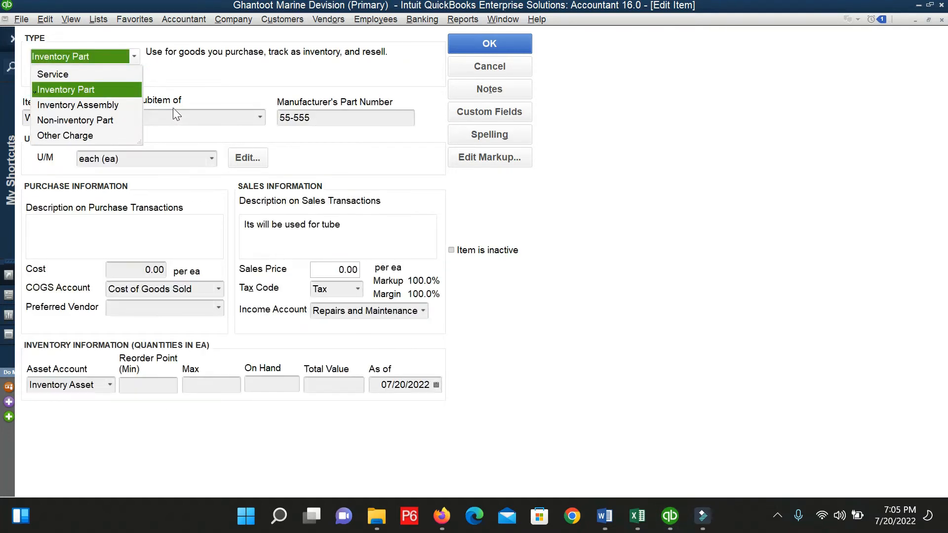
click(192, 90)
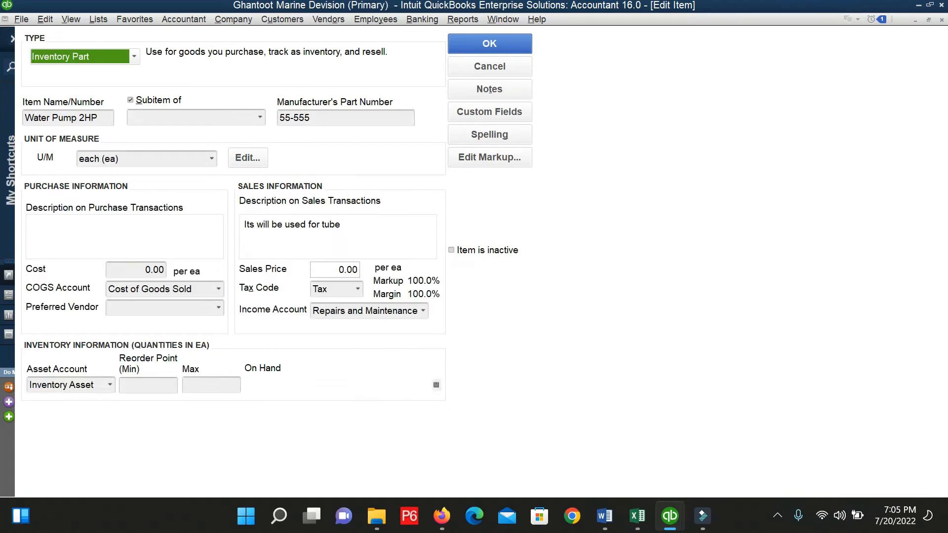
click(130, 56)
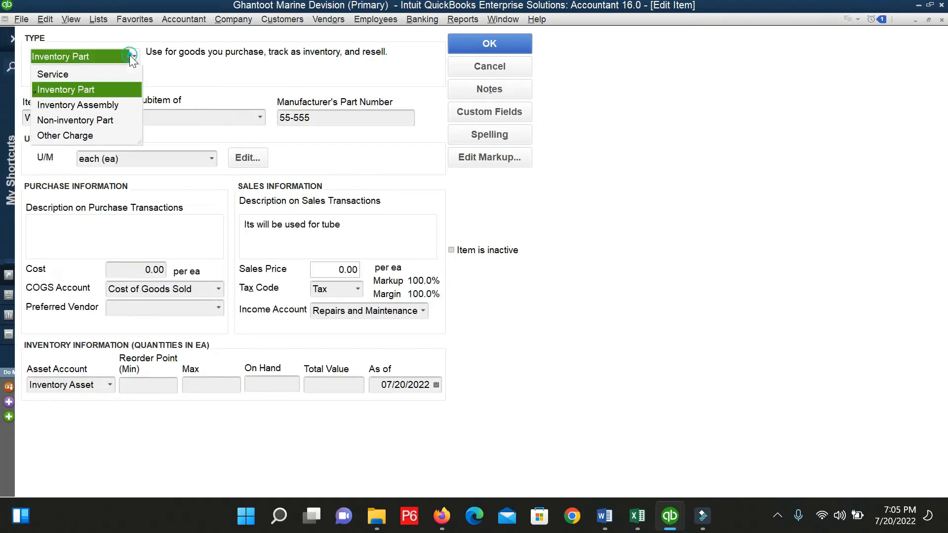
Make the item a Non-inventory Part named 'Steel/Plastic PVC Pipe 30 ft', save it, and return to the purchase order.
click(88, 123)
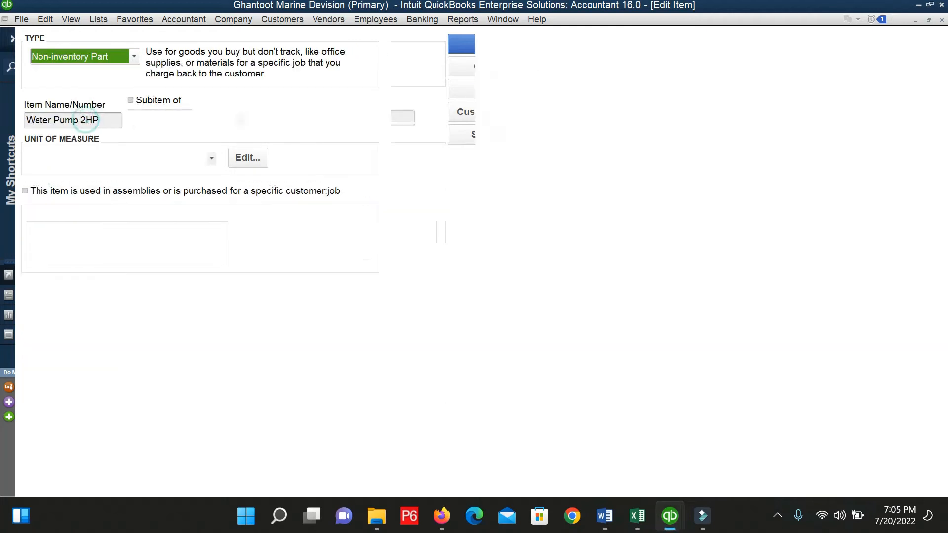
click(106, 123)
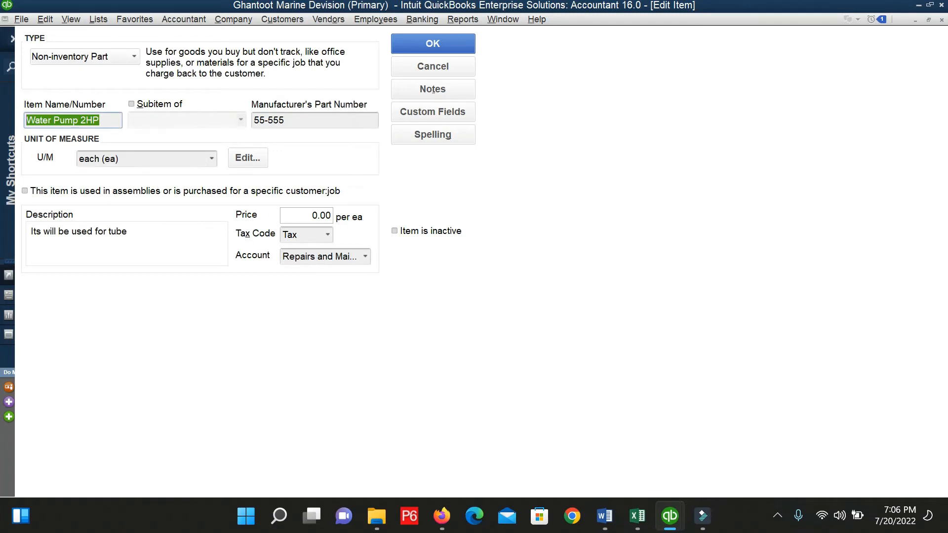
text(Stee)
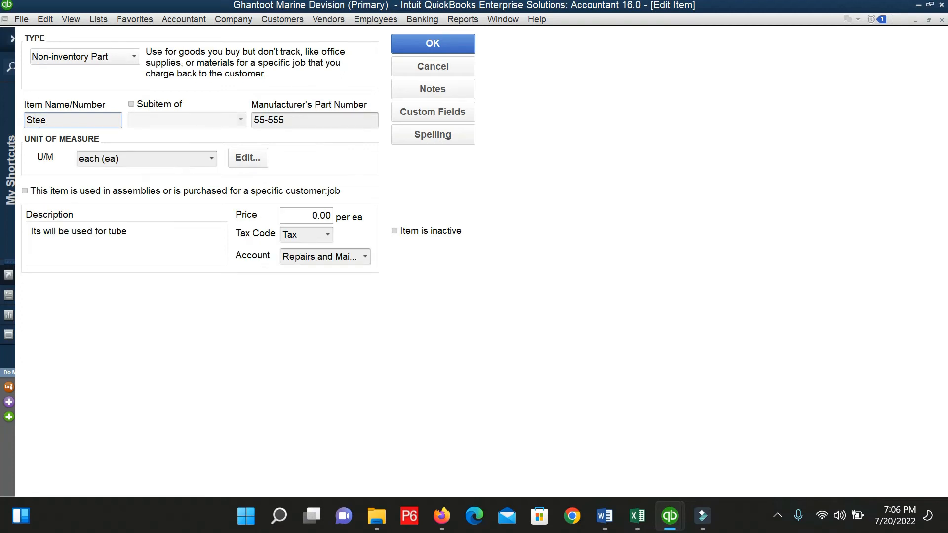
text(l)
key(BackSpace)
text(/P)
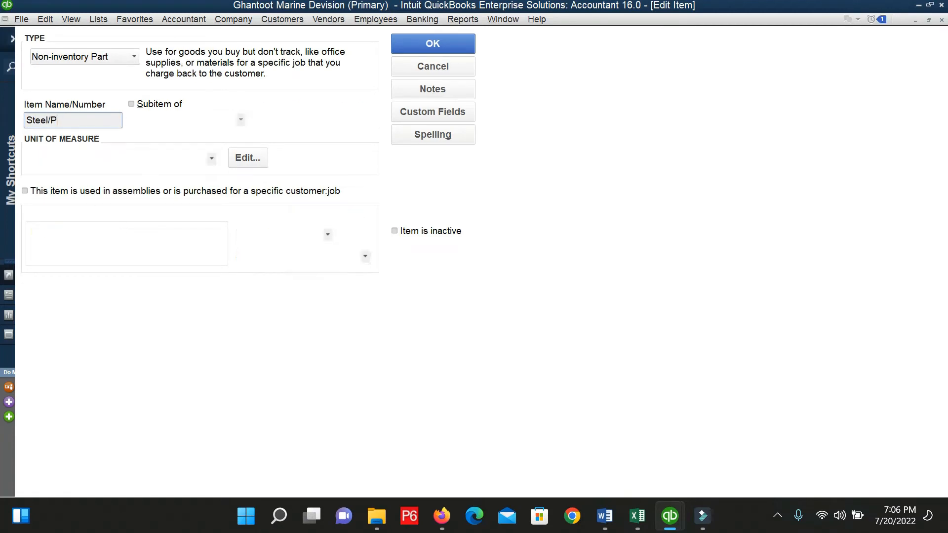
text(lastic P)
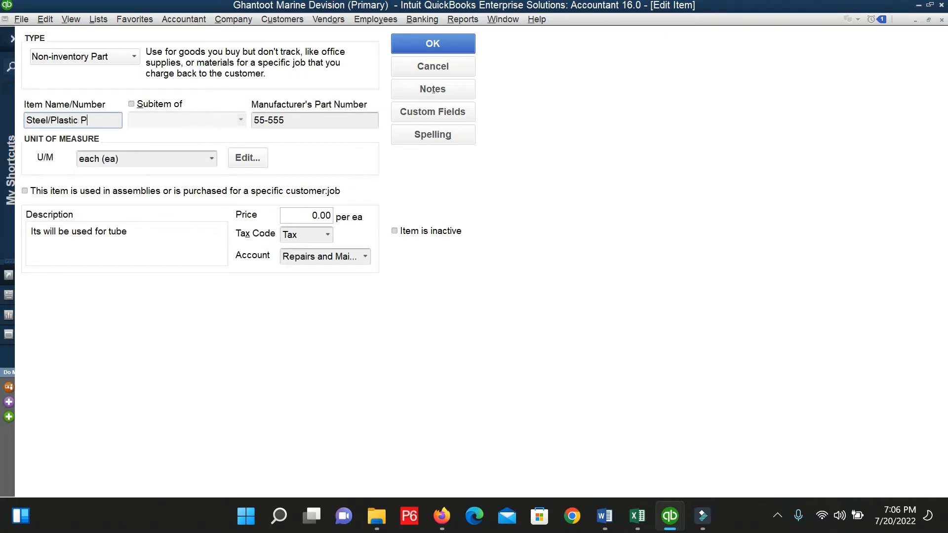
text(VC)
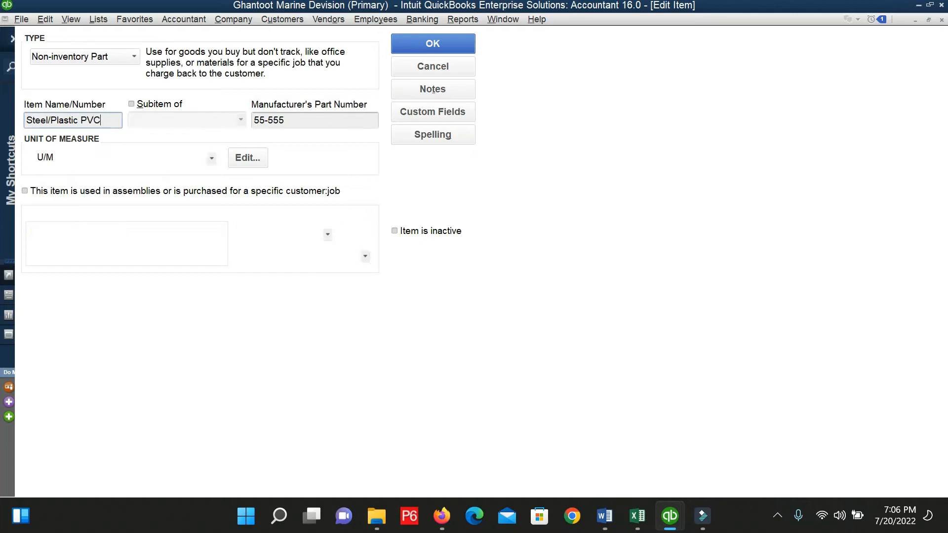
text( PIP)
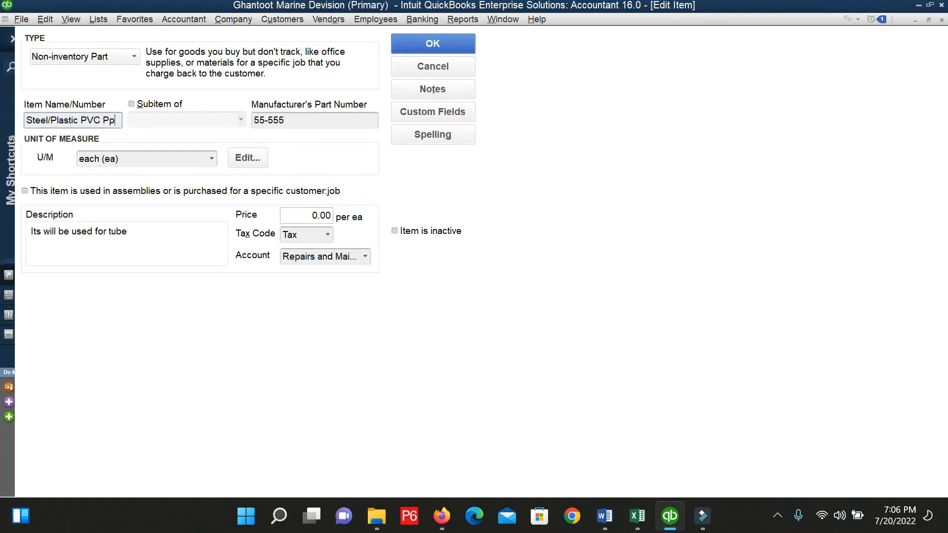
text(pe)
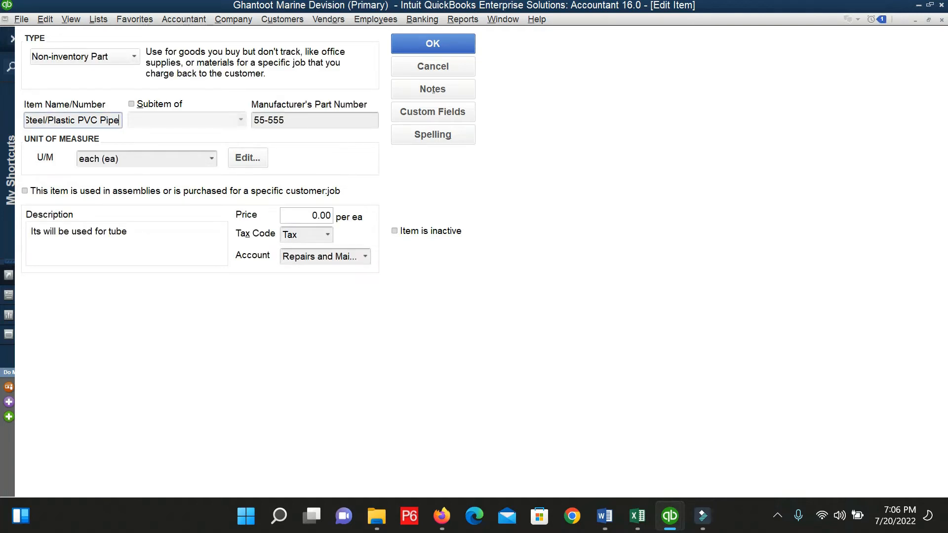
text( 3)
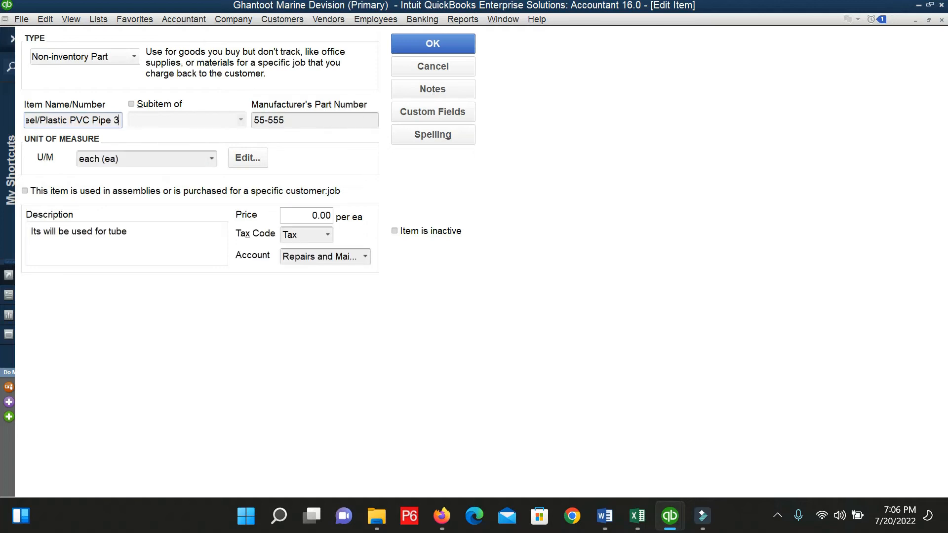
text(0 f)
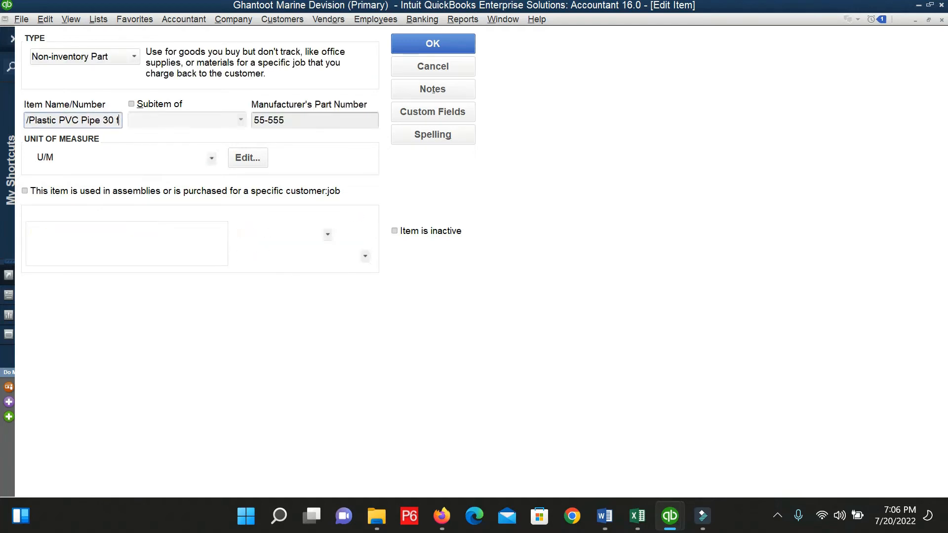
text(t)
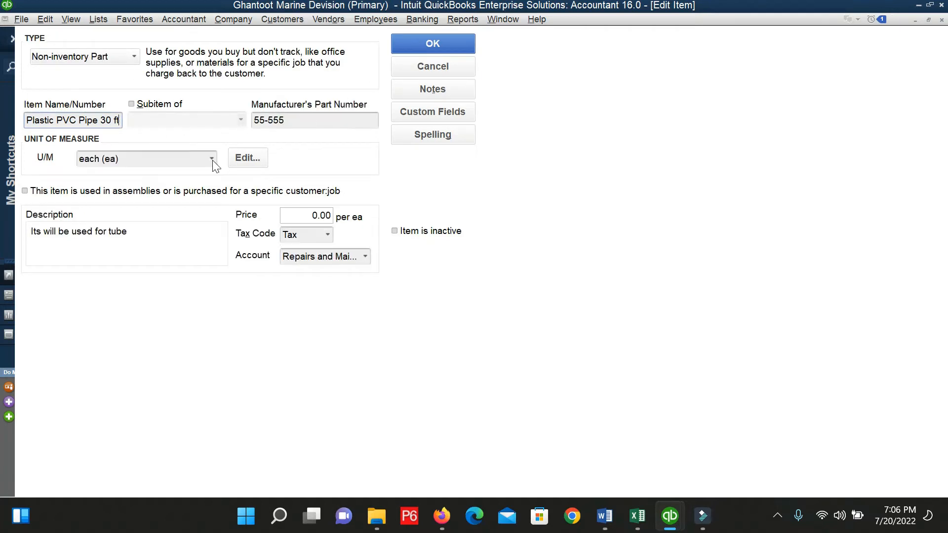
click(432, 45)
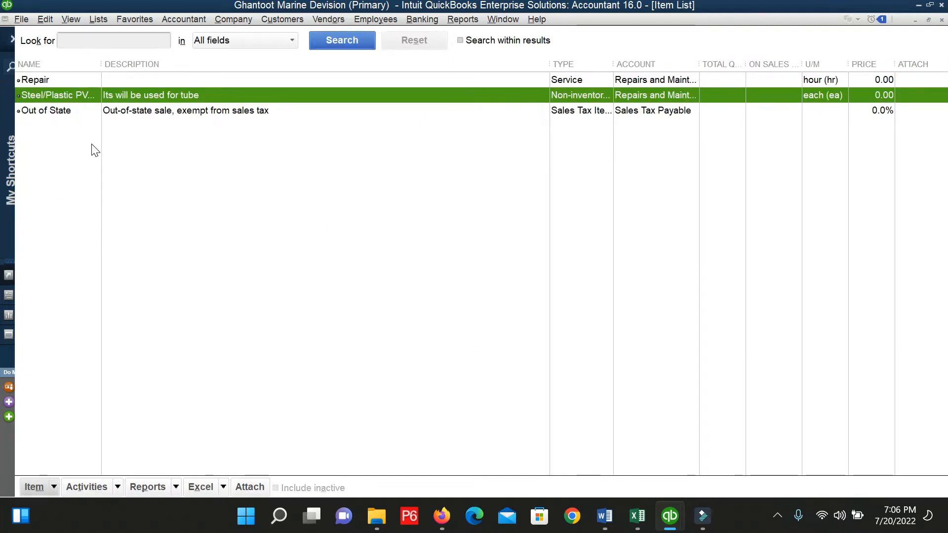
key(Escape)
click(99, 255)
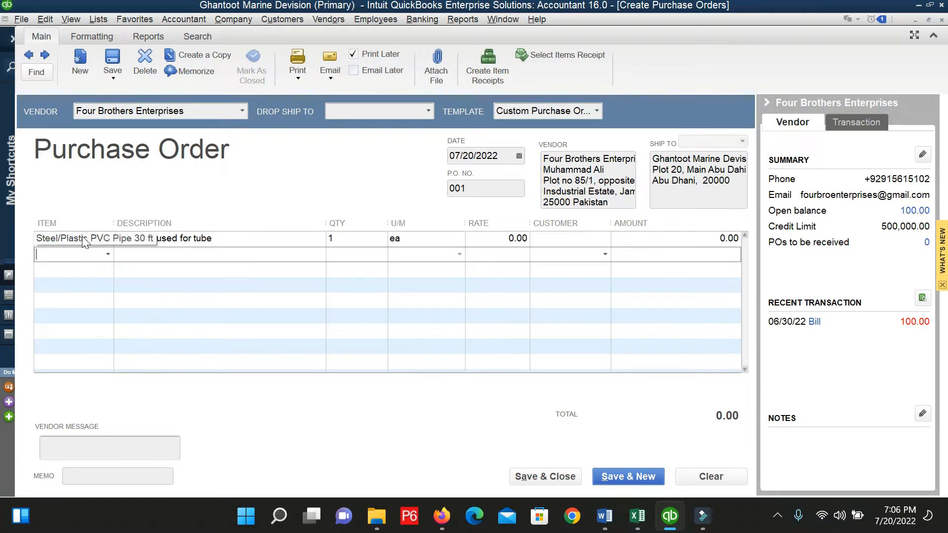
From the PO's second line, create a new Fixed Asset item named Water Pump 2HP.
click(106, 255)
click(82, 271)
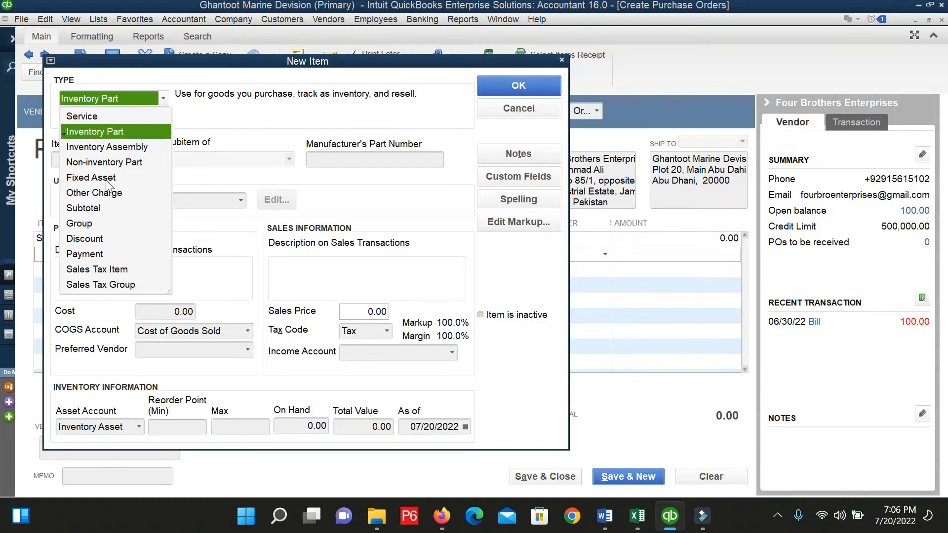
click(113, 177)
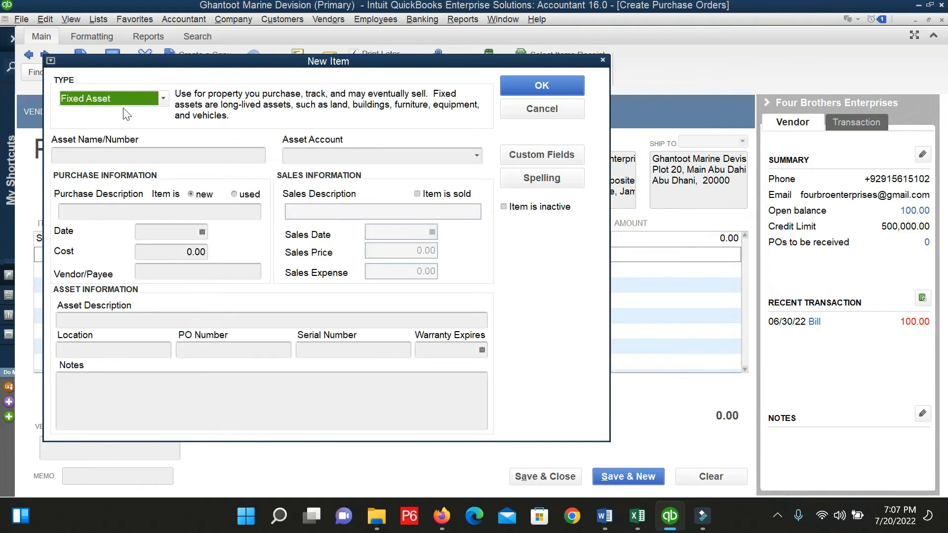
click(157, 101)
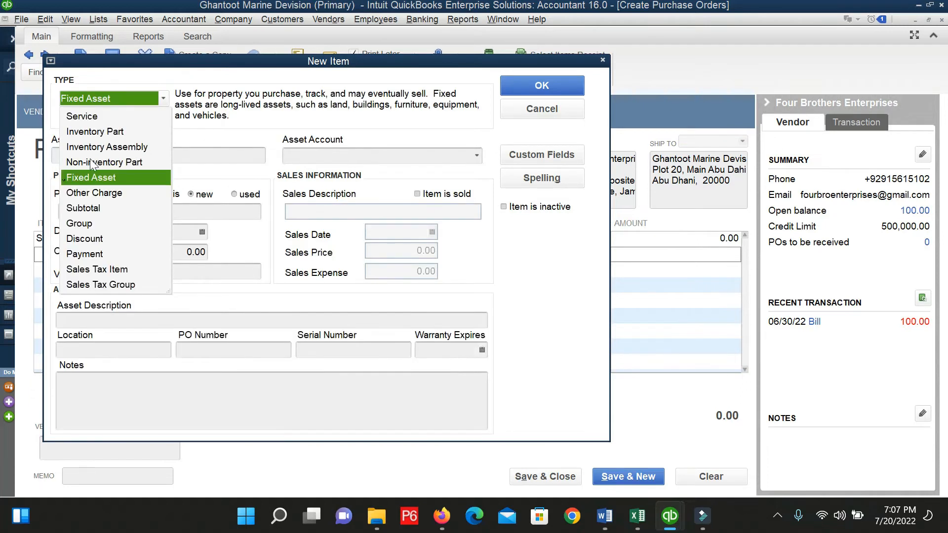
click(82, 181)
click(102, 157)
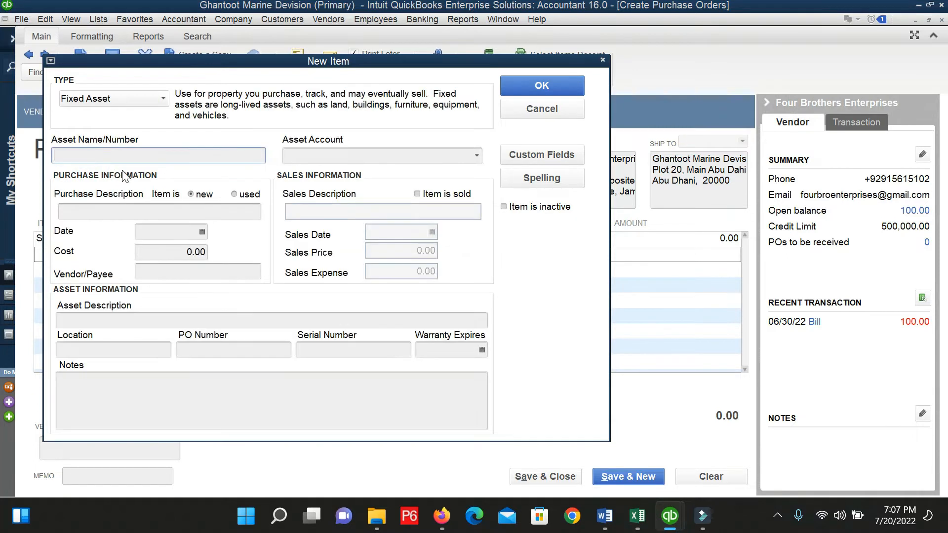
text(Wate)
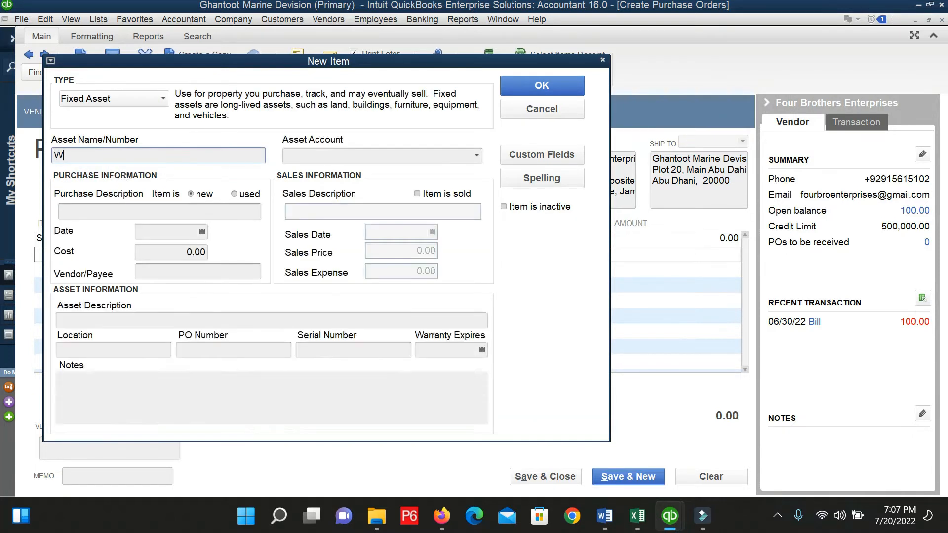
key(BackSpace)
key(BackSpace)
key(BackSpace)
key(BackSpace)
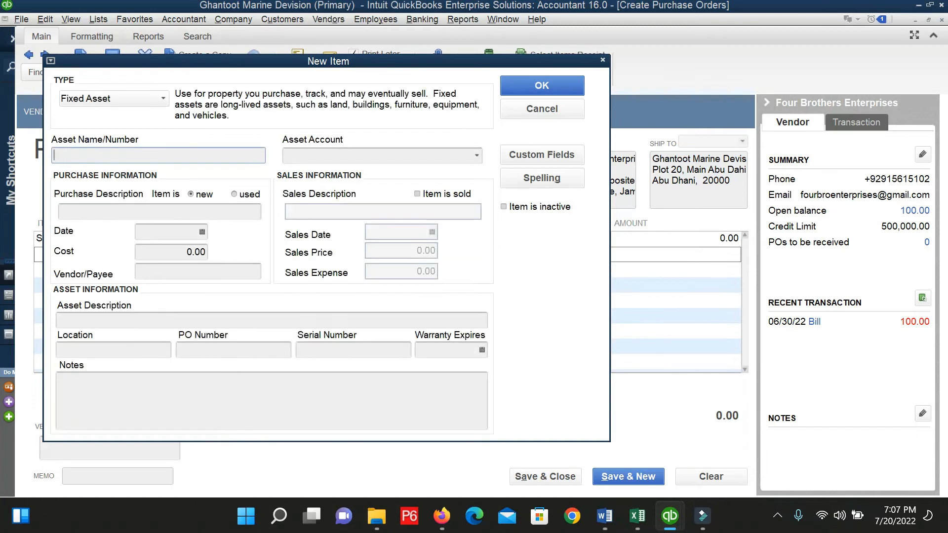
text(Four Brothers Enterprises)
key(ctrl+BackSpace)
key(ctrl+BackSpace)
key(ctrl+BackSpace)
text(Wate)
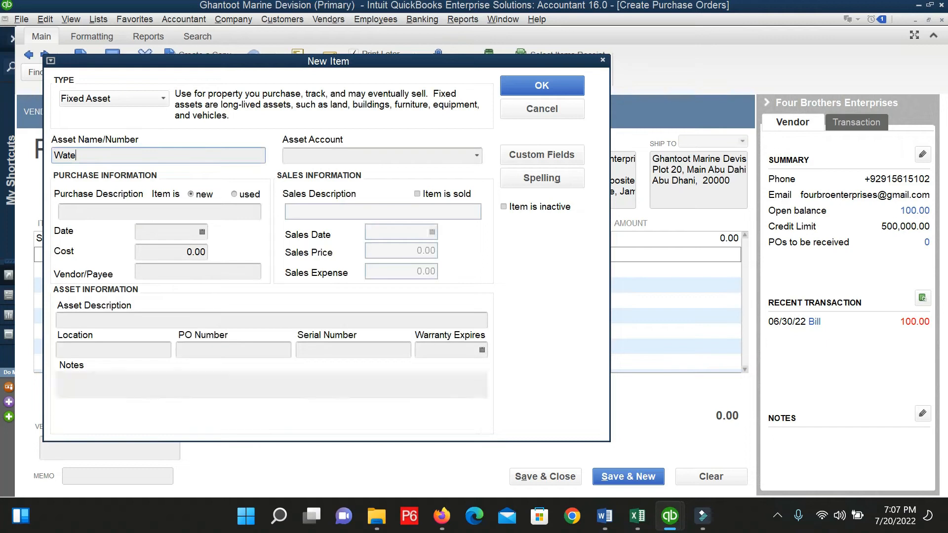
text(r )
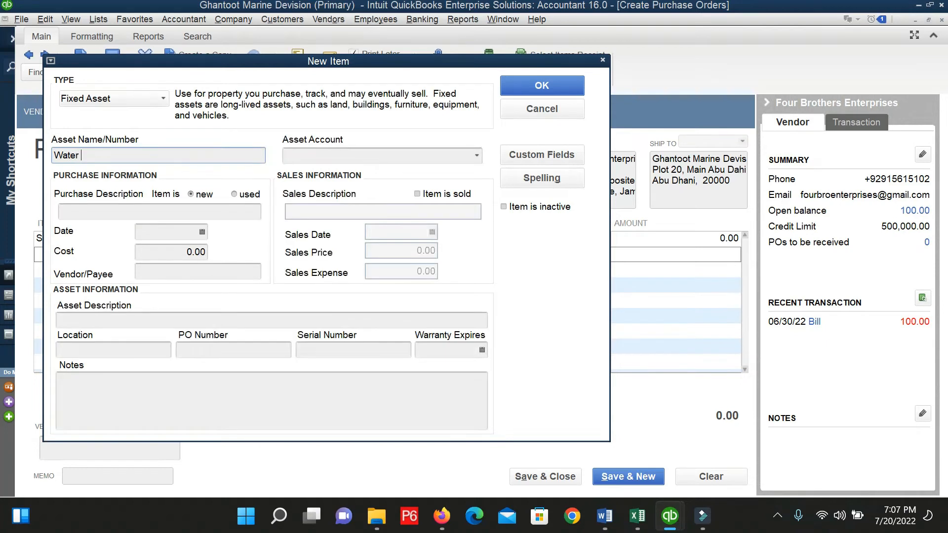
text(Pump 2HP)
key(Tab)
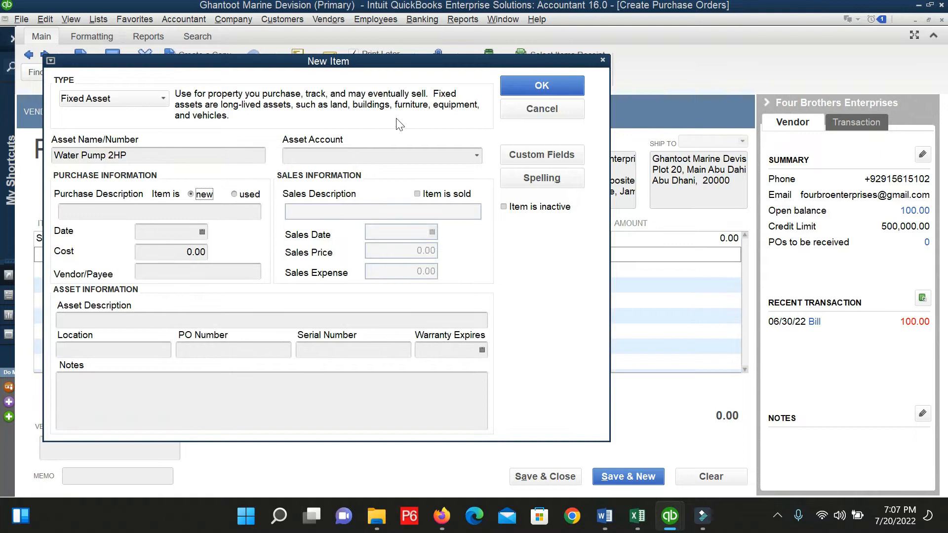
Choose to add a new asset account for the Water Pump 2HP item.
click(475, 156)
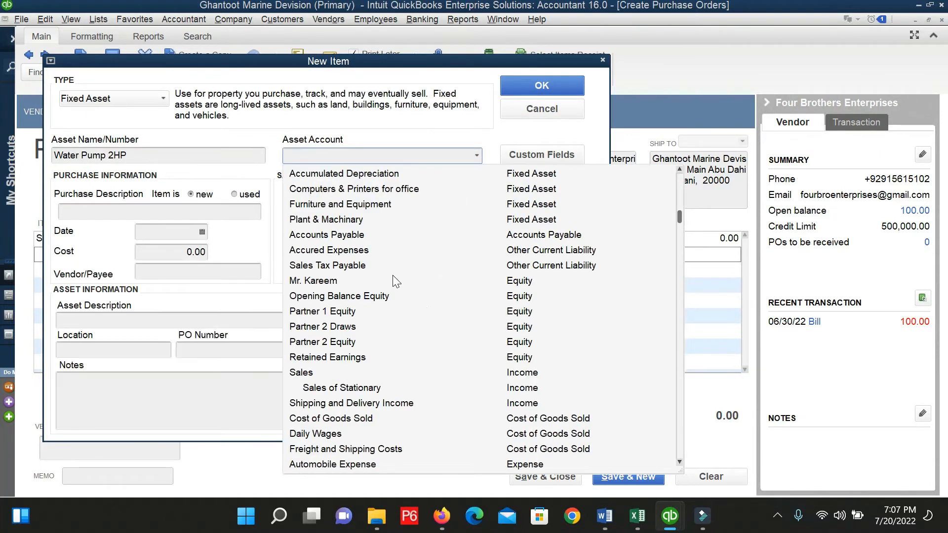
scroll(393, 279, down, 3)
scroll(393, 281, up, 4)
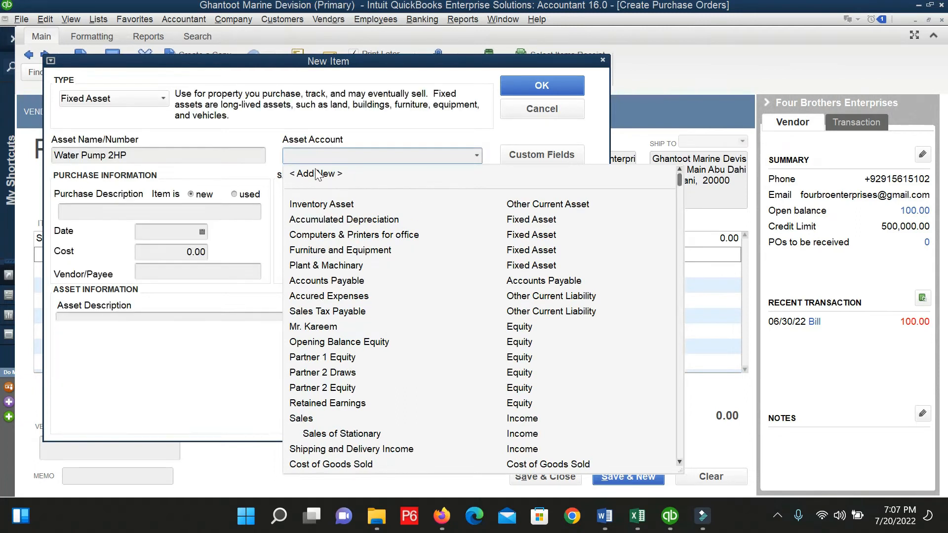
click(315, 174)
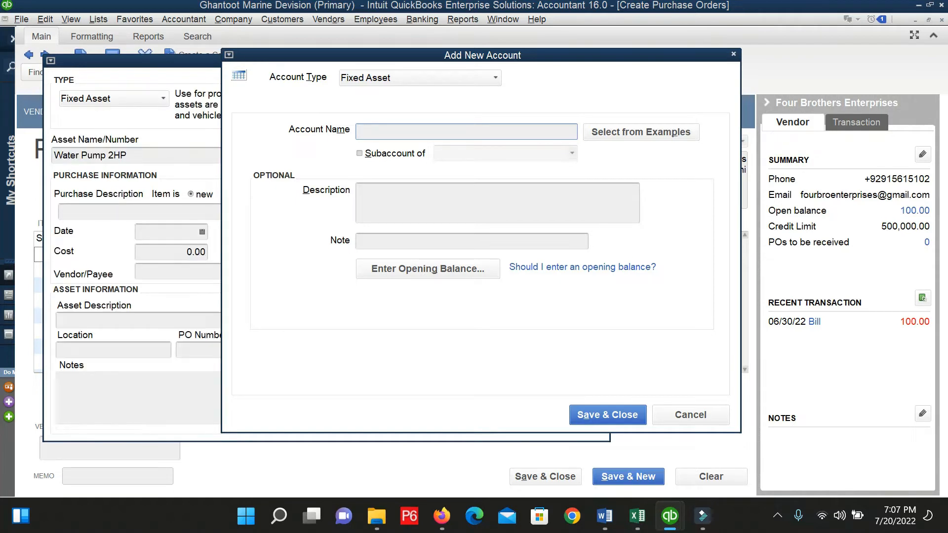
Save a new fixed asset account named 'Electrical Equipments'.
click(427, 134)
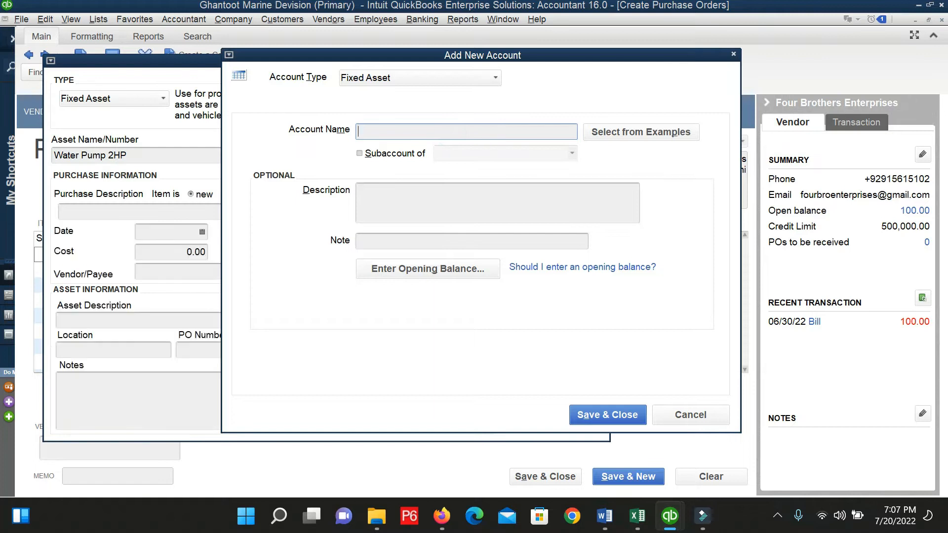
text(e)
key(BackSpace)
text(Electric Equipments)
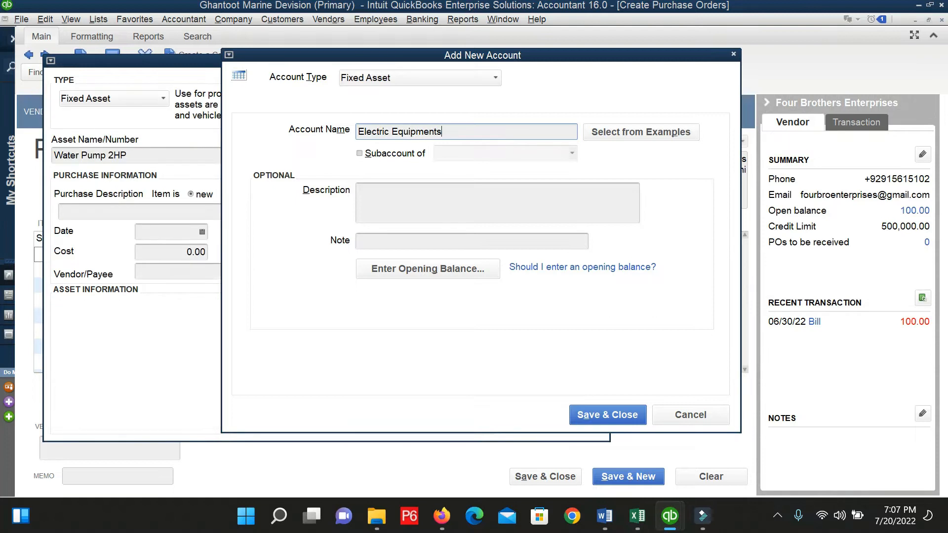
text(al)
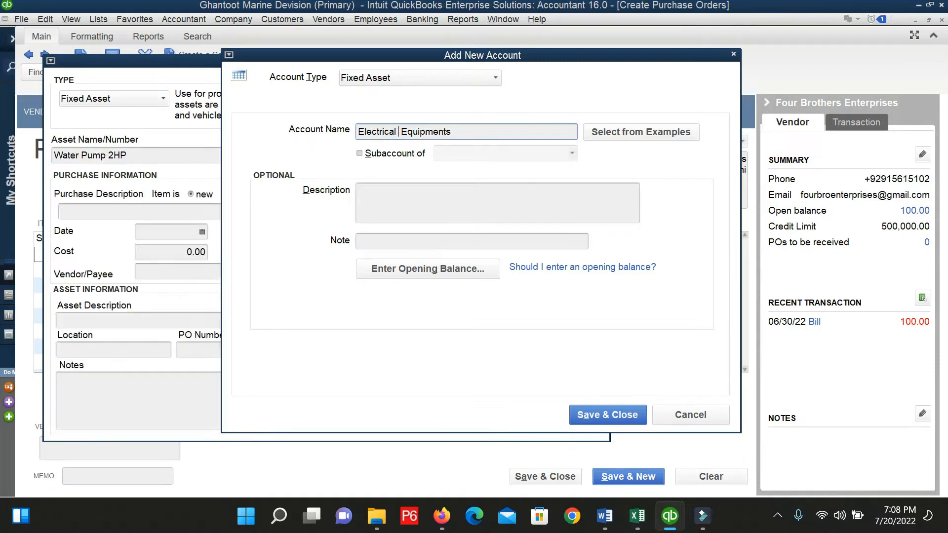
click(608, 412)
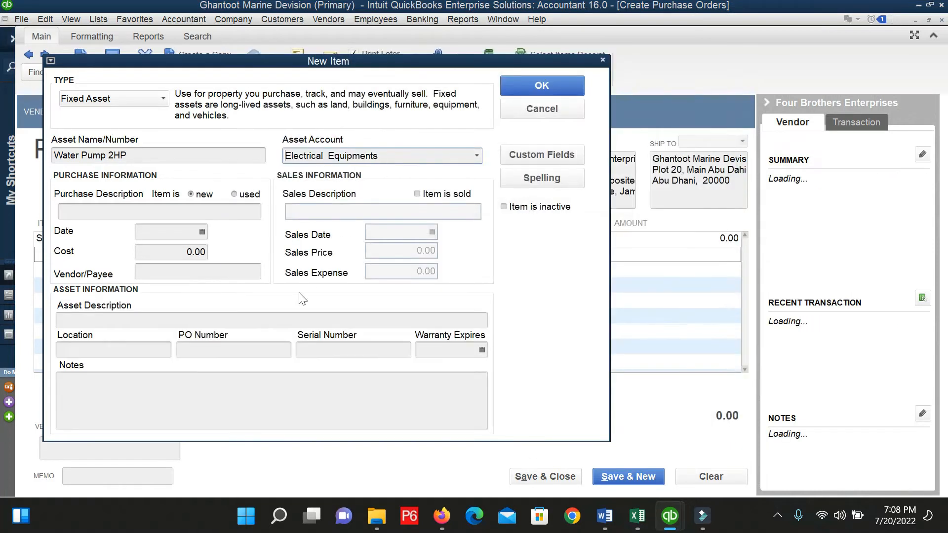
Give Water Pump 2HP the purchase description 'For lahore site' and purchase date 07/20/2022.
click(98, 211)
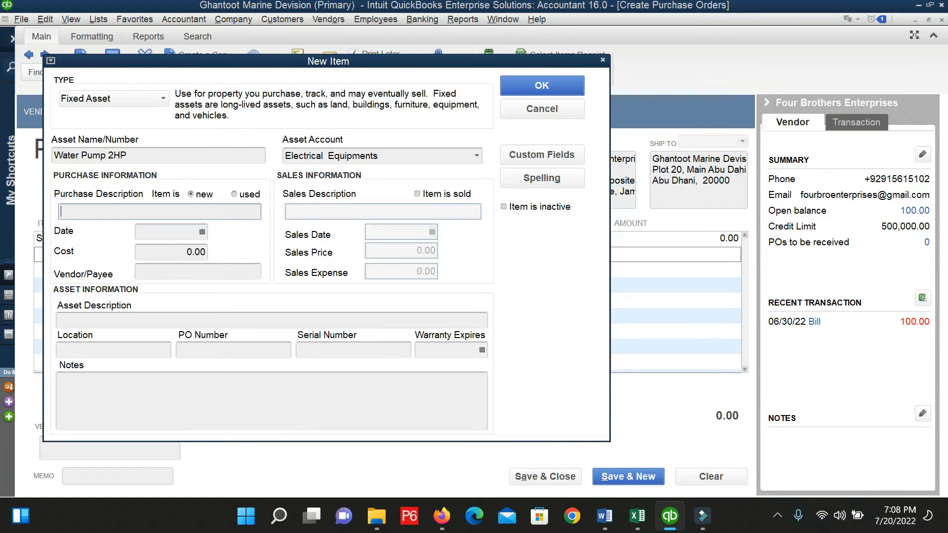
text(For Ih)
text(hore site)
key(Tab)
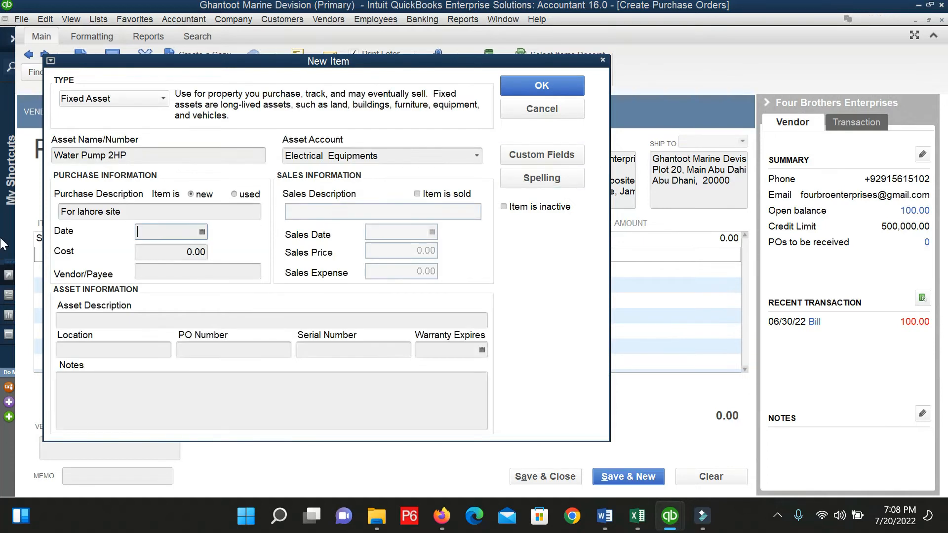
click(202, 232)
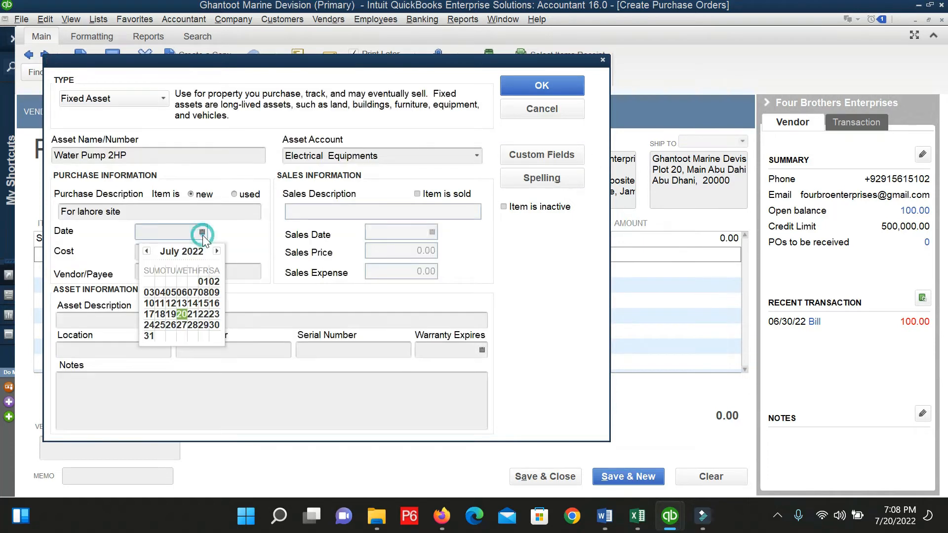
click(181, 314)
key(Tab)
key(Tab)
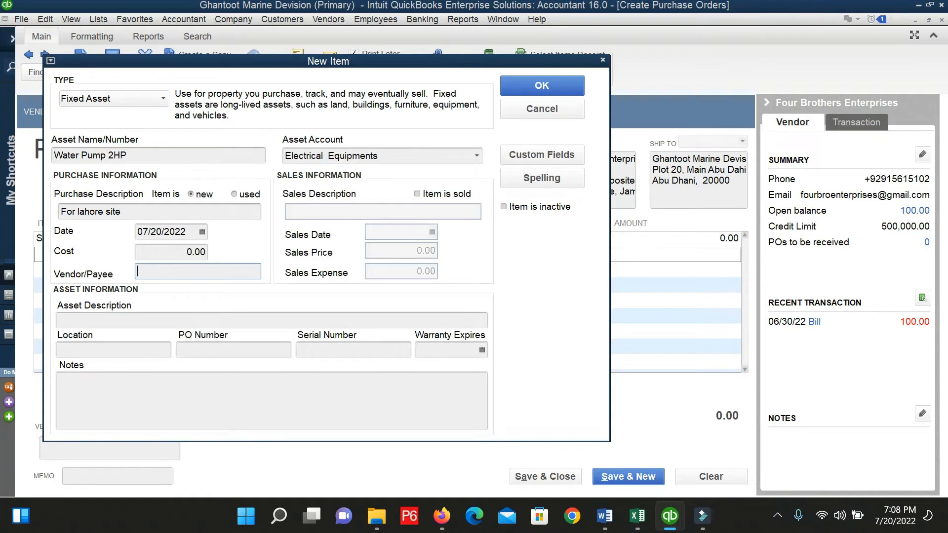
click(129, 322)
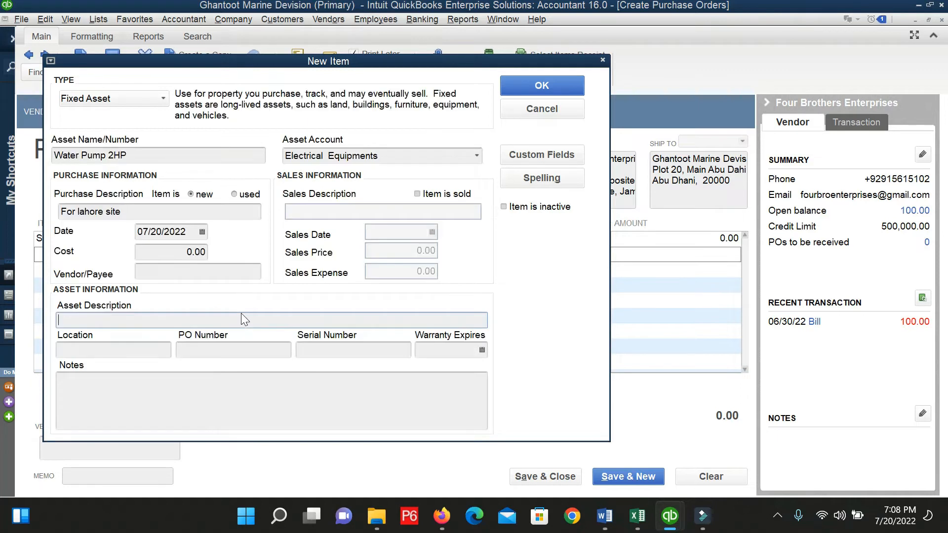
Set location Lahore and PO number 001, leave the warranty date blank, and save the item.
click(88, 347)
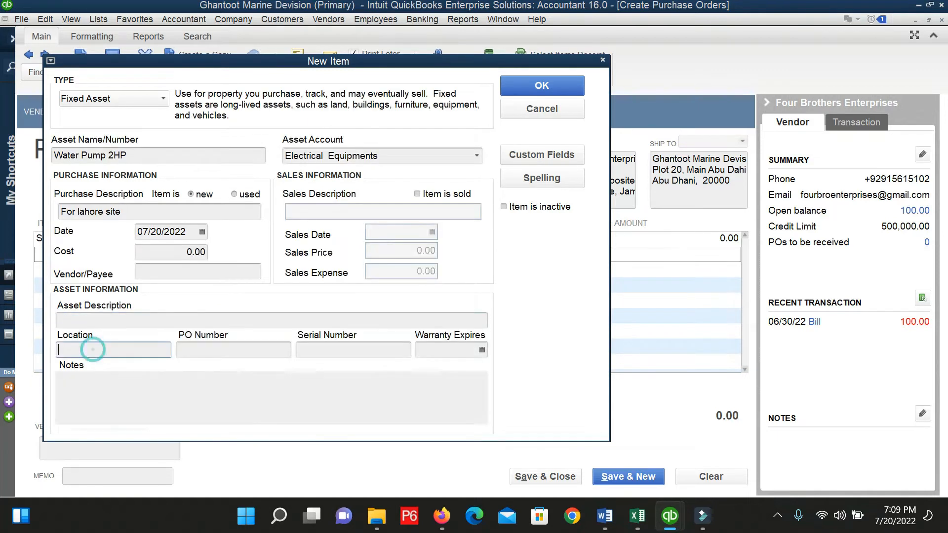
text(Lahore)
key(Tab)
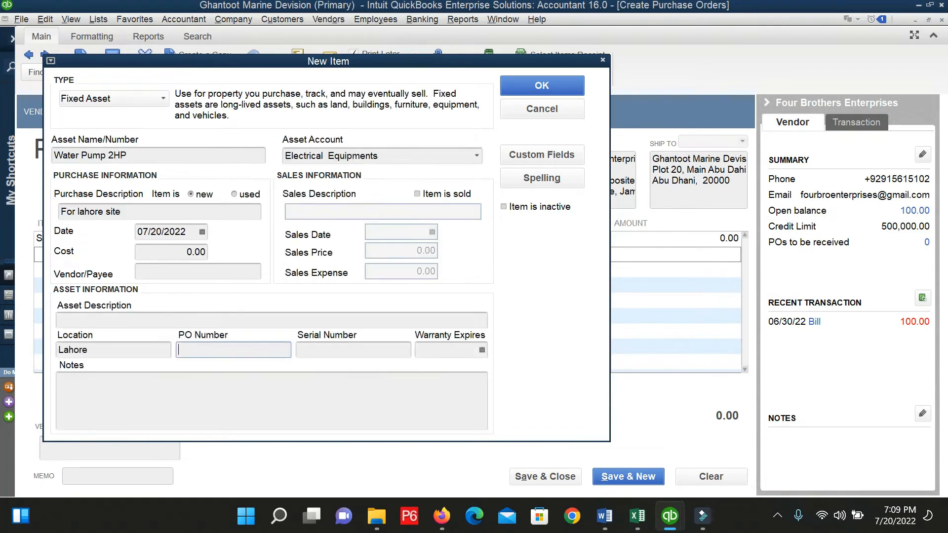
text(00)
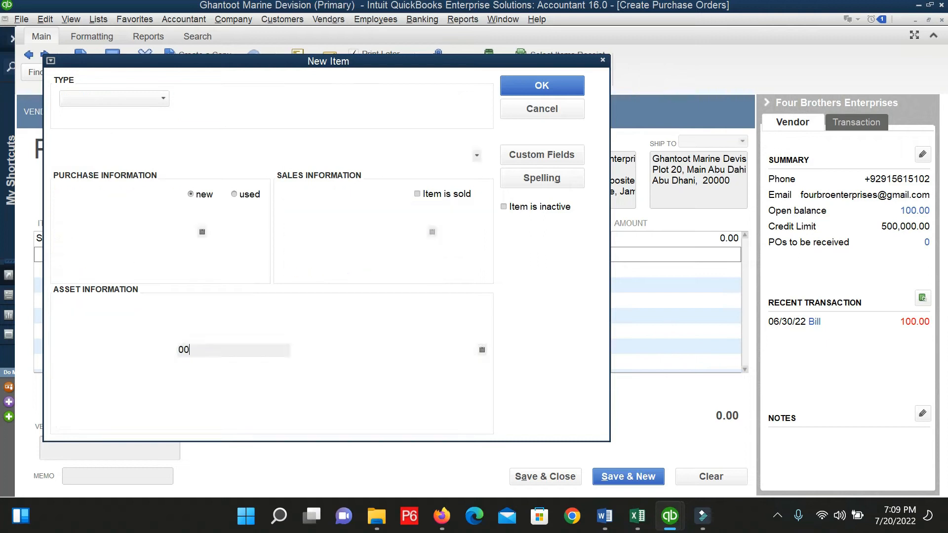
text(1)
key(Tab)
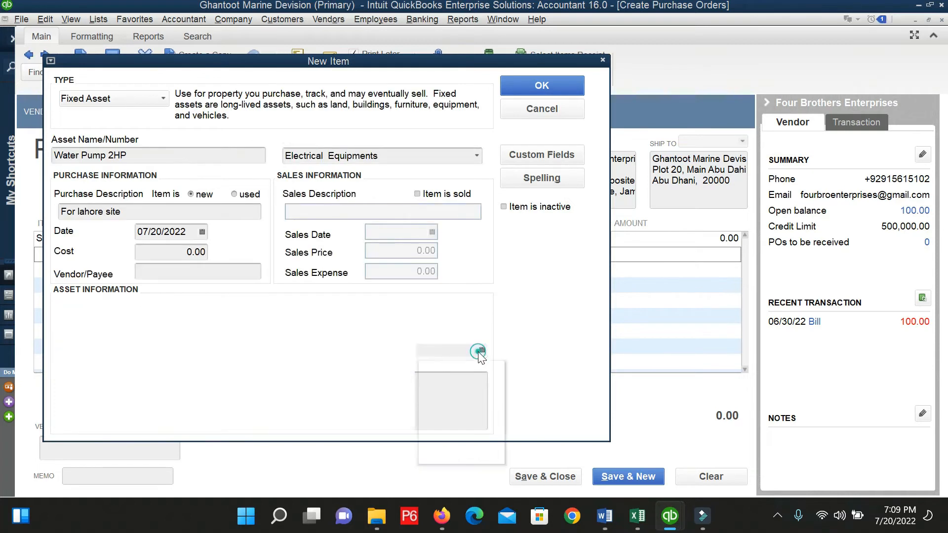
click(480, 351)
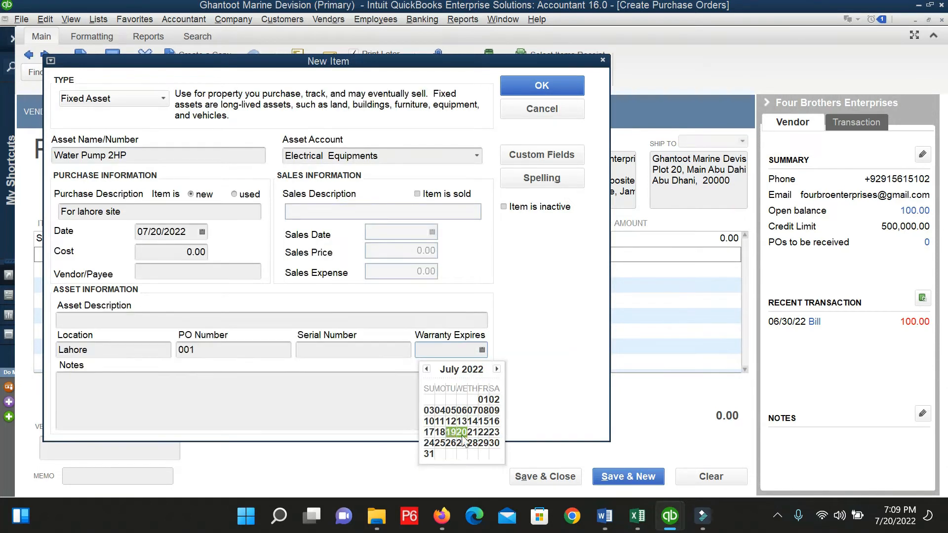
click(322, 399)
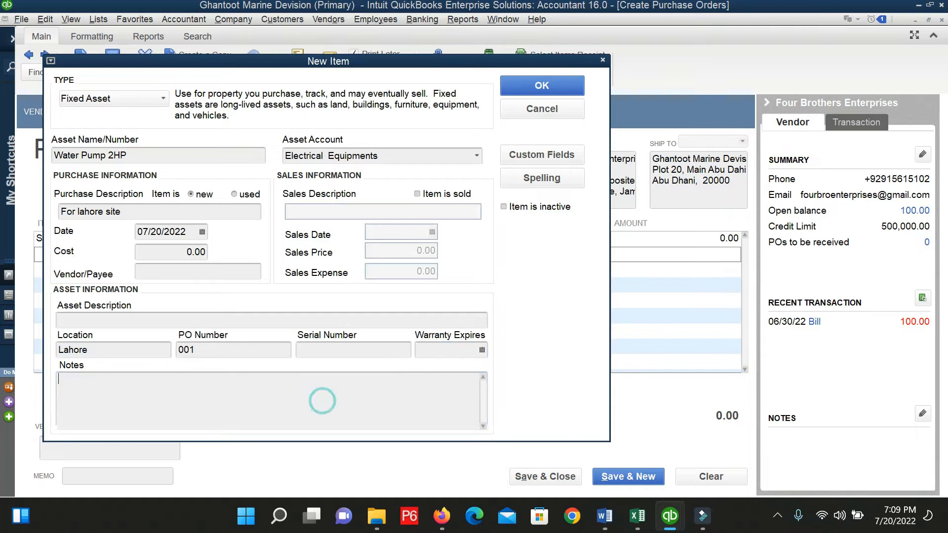
click(527, 83)
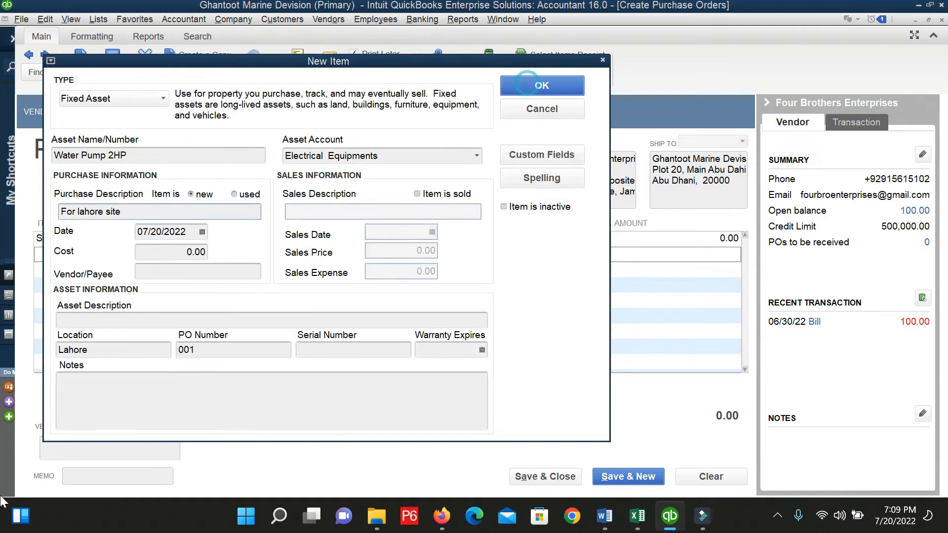
Accept the Lahore spelling correction and check the Water Pump 2HP line on the PO.
click(441, 245)
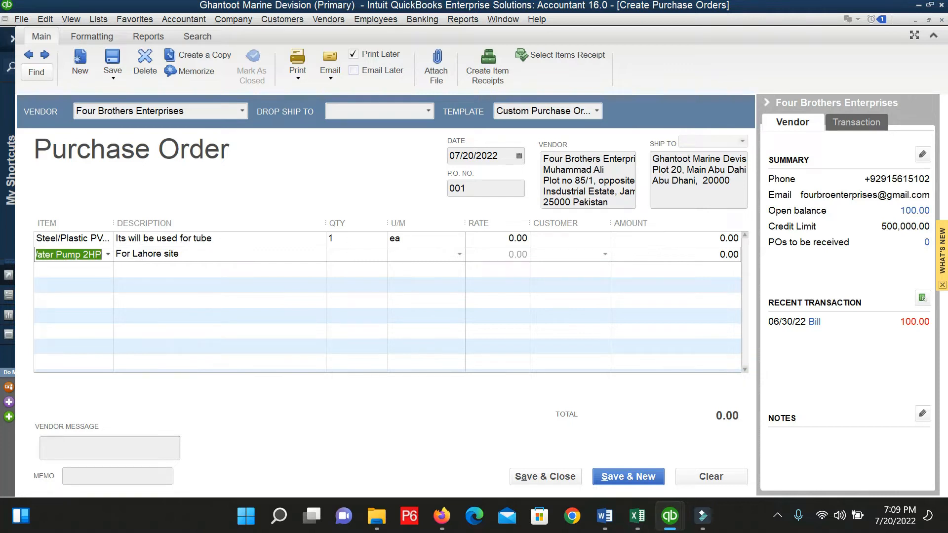
click(99, 271)
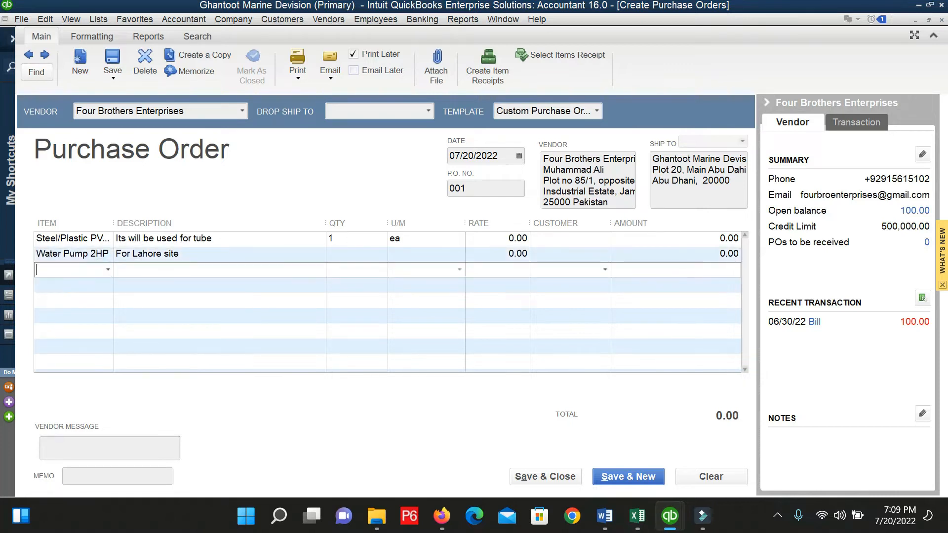
click(271, 239)
click(248, 259)
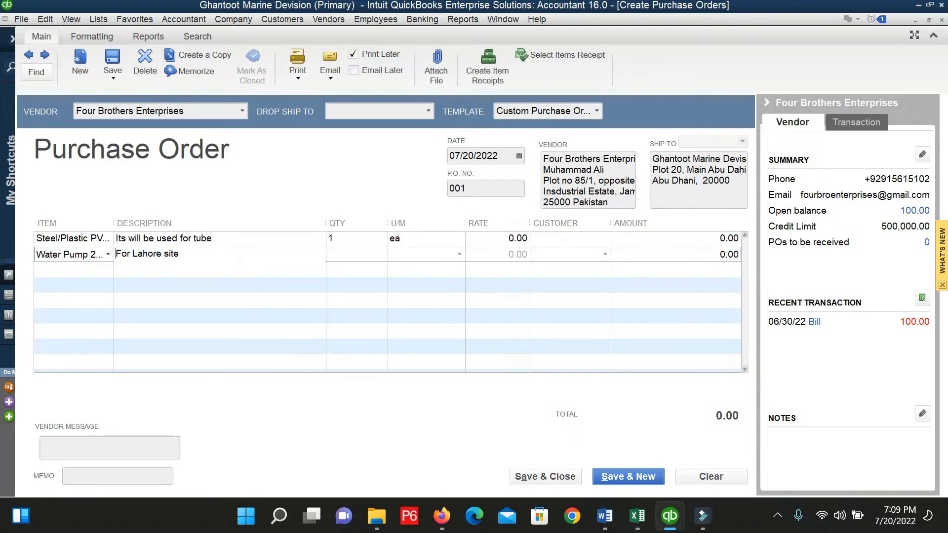
click(460, 254)
click(234, 257)
key(Tab)
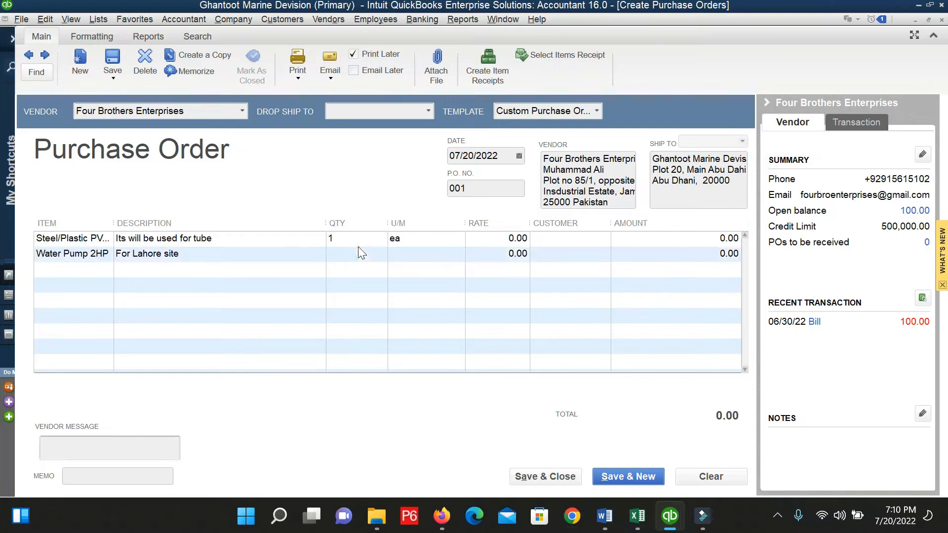
Set the Steel/Plastic pipe line's rate to 12,500.
click(354, 240)
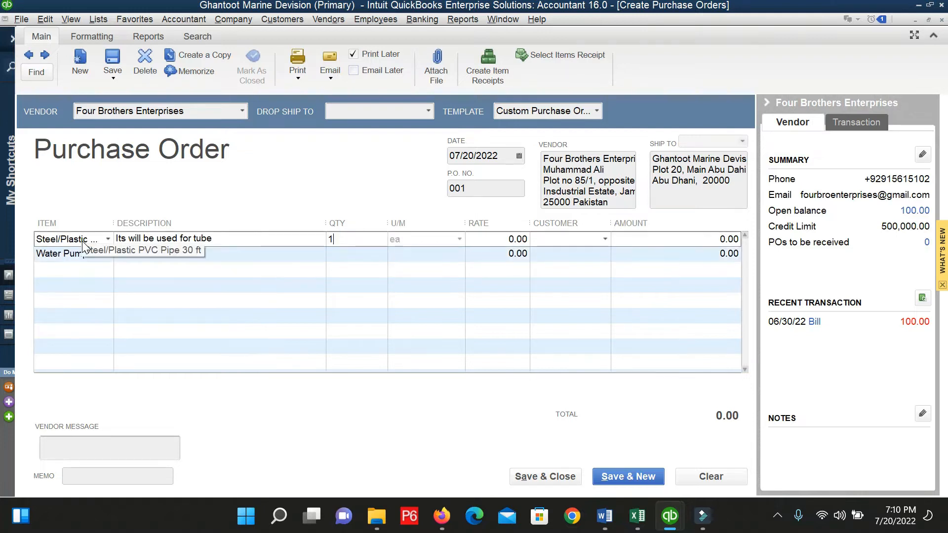
double_click(344, 239)
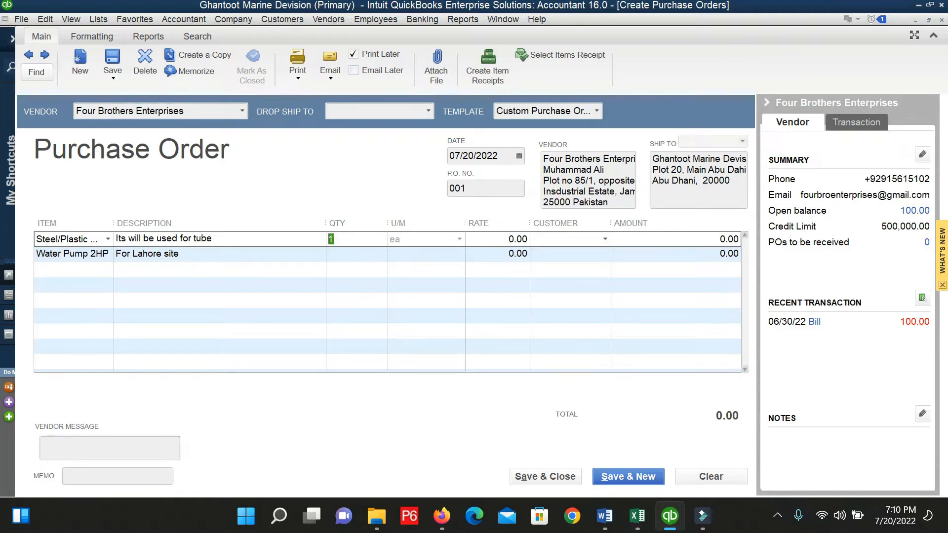
key(Tab)
text(2)
key(BackSpace)
text(12,500)
key(Tab)
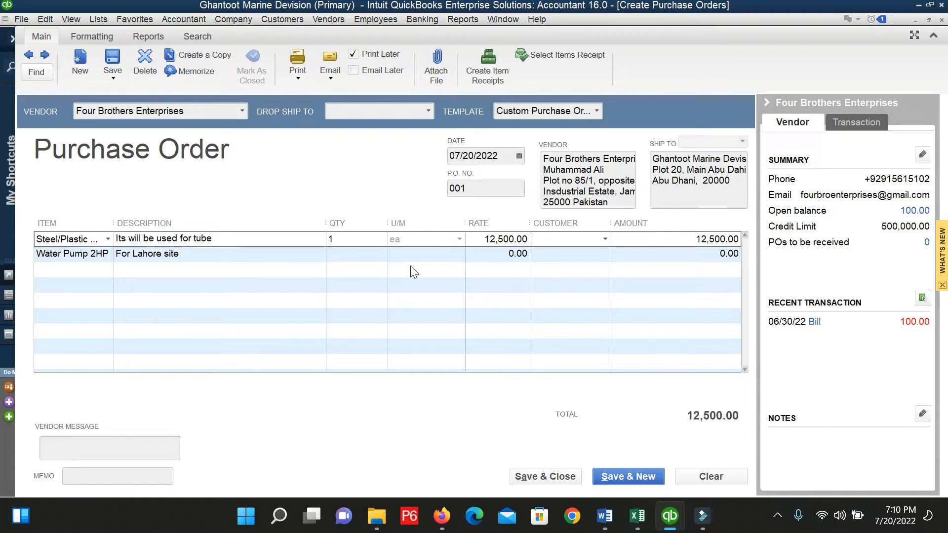
Check the pipe line's customer field and keep Water Pump 2HP as the second line's item.
click(606, 238)
click(606, 239)
click(606, 238)
click(606, 239)
click(606, 238)
click(605, 239)
click(606, 238)
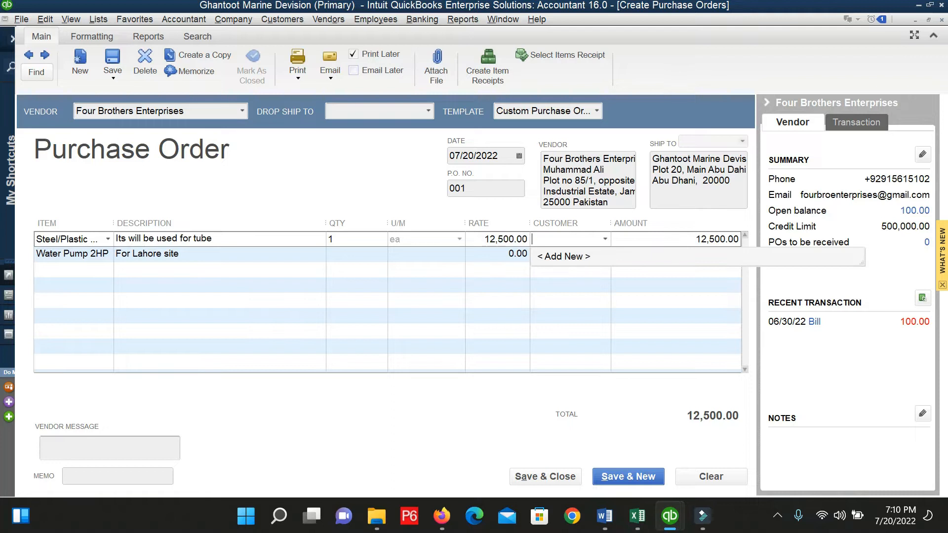
click(213, 258)
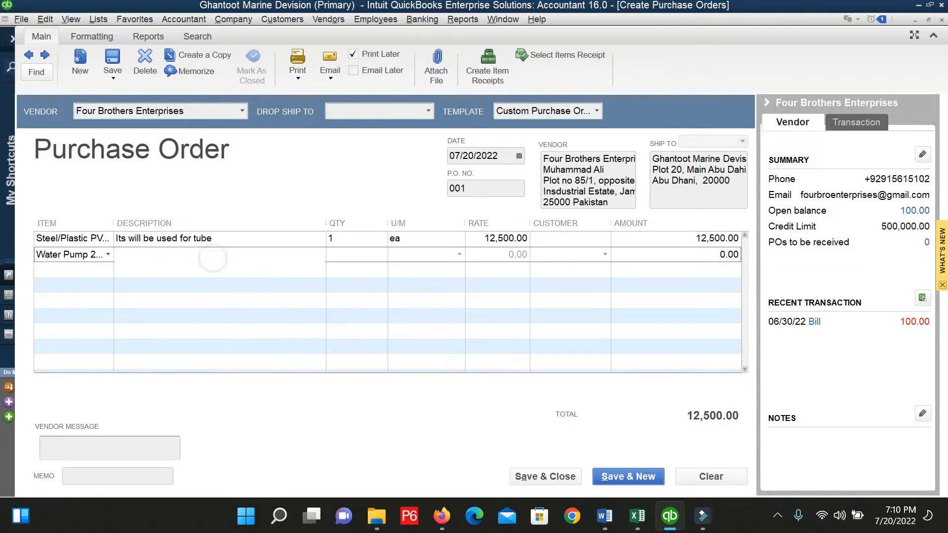
click(366, 251)
click(353, 257)
click(584, 258)
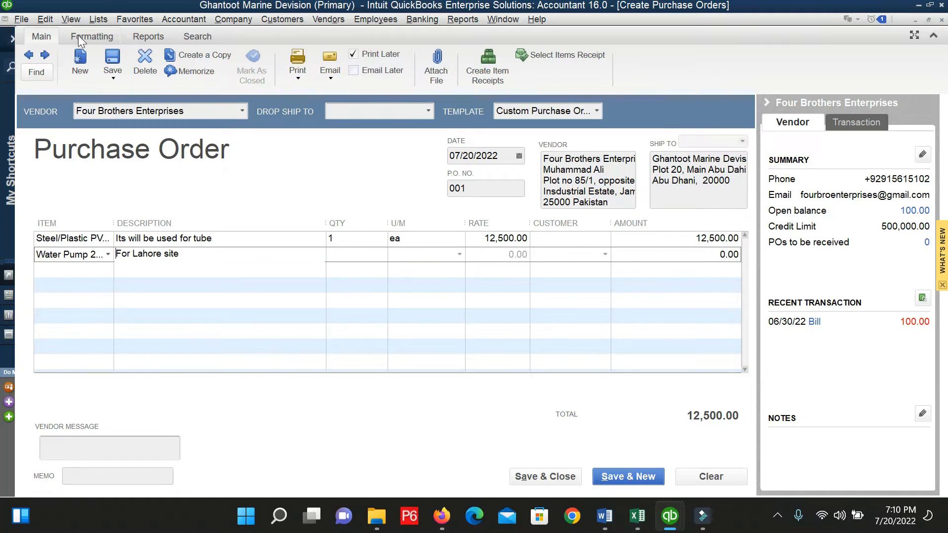
click(106, 255)
click(88, 348)
Enter 35,000 as the Water Pump 2HP line's amount.
click(696, 260)
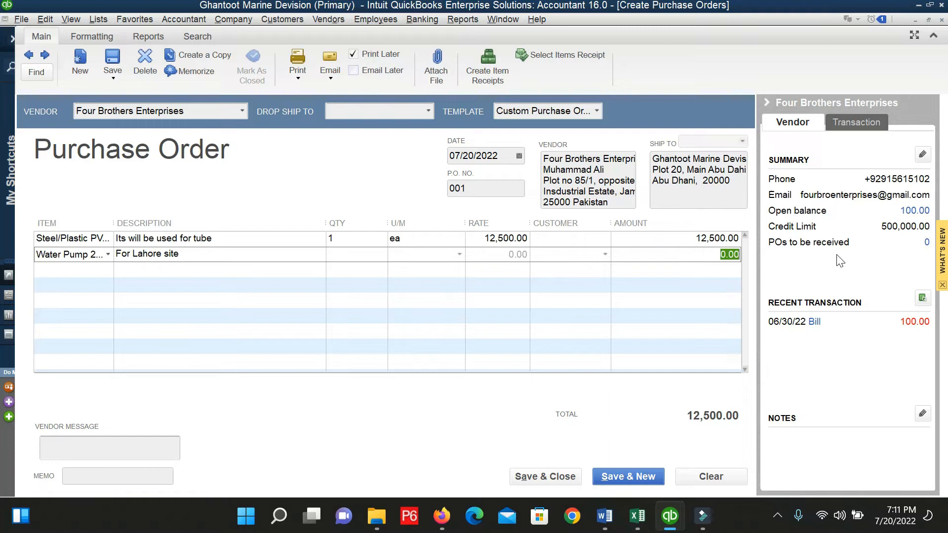
text(35000)
key(Tab)
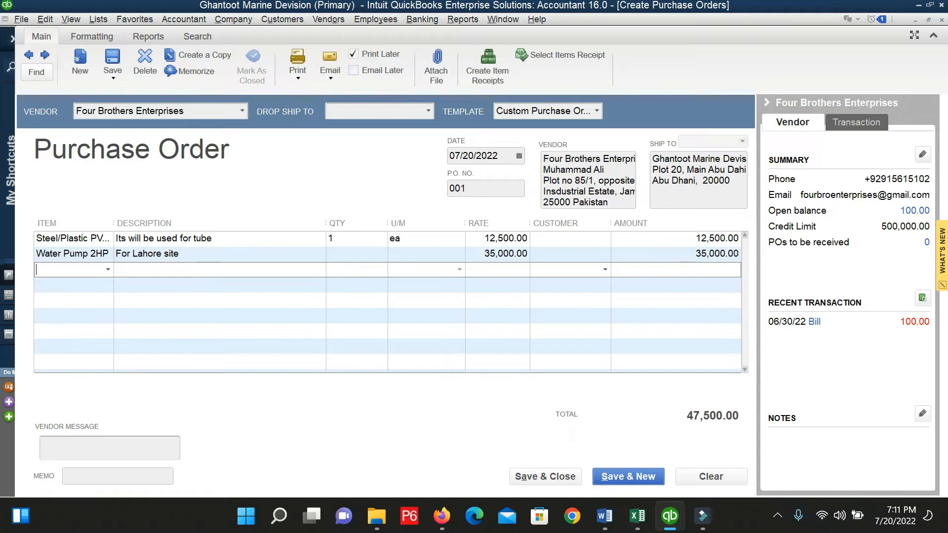
click(44, 20)
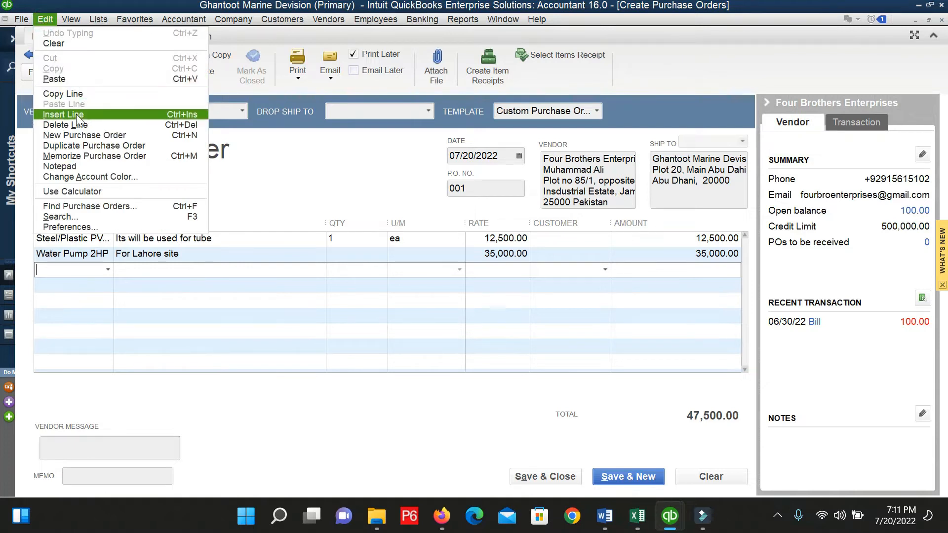
Edit the Water Pump 2HP fixed asset in the Fixed Asset Item List to cost 35,000.
click(99, 18)
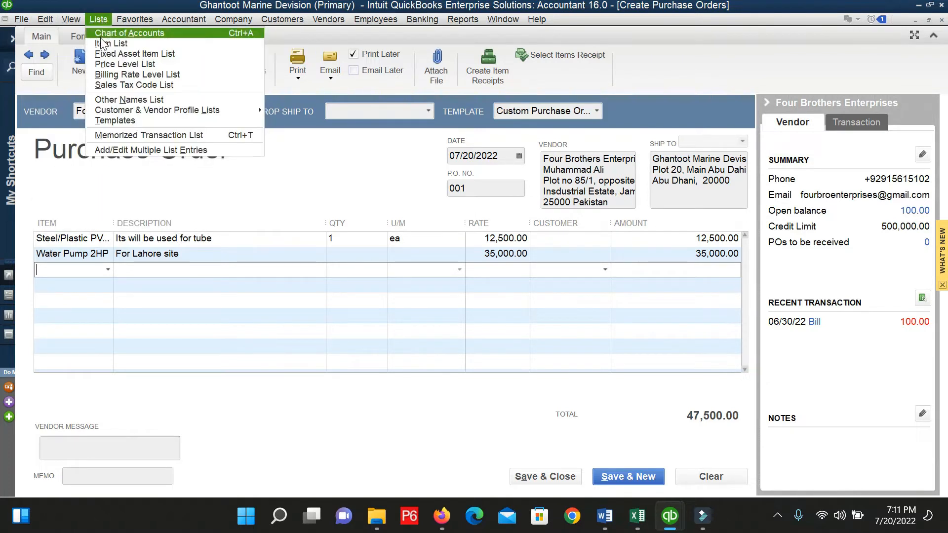
click(111, 53)
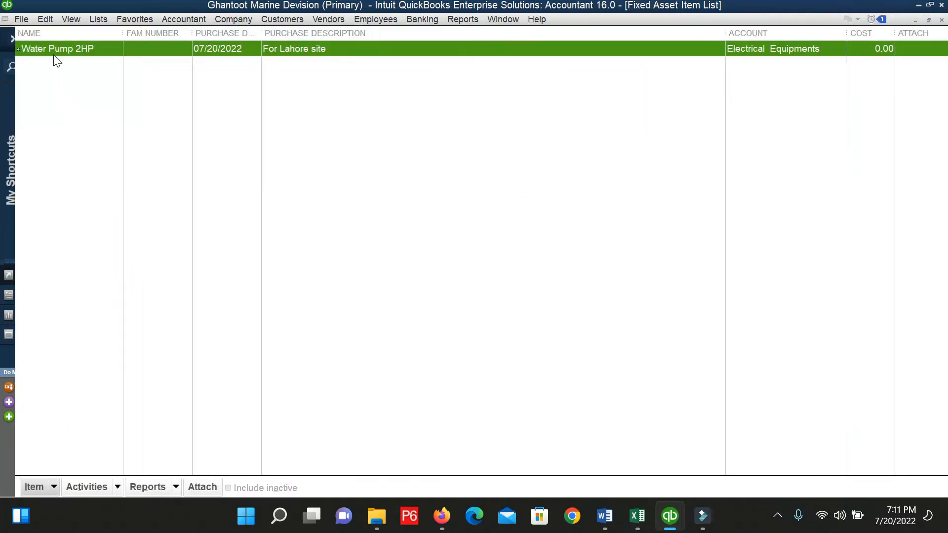
right_click(56, 57)
click(84, 96)
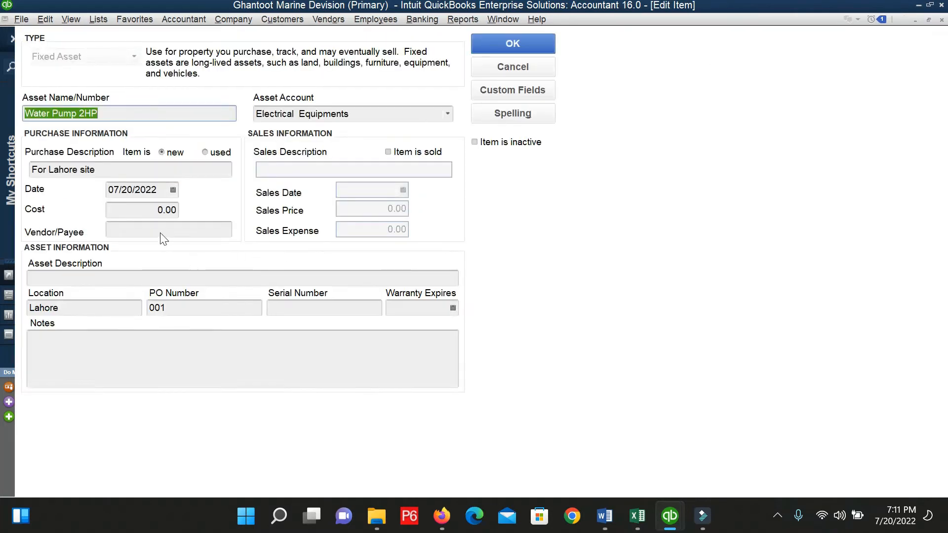
click(141, 210)
text(35000)
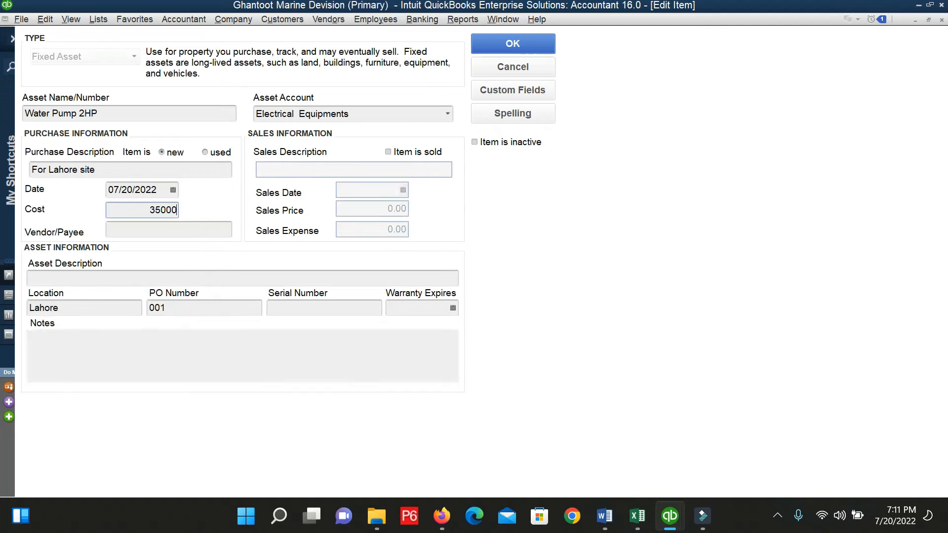
key(Tab)
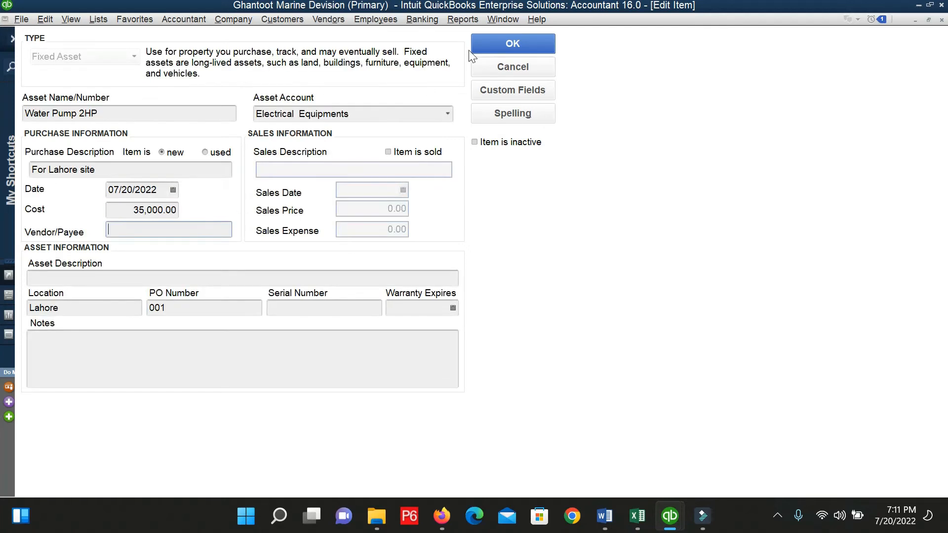
click(489, 49)
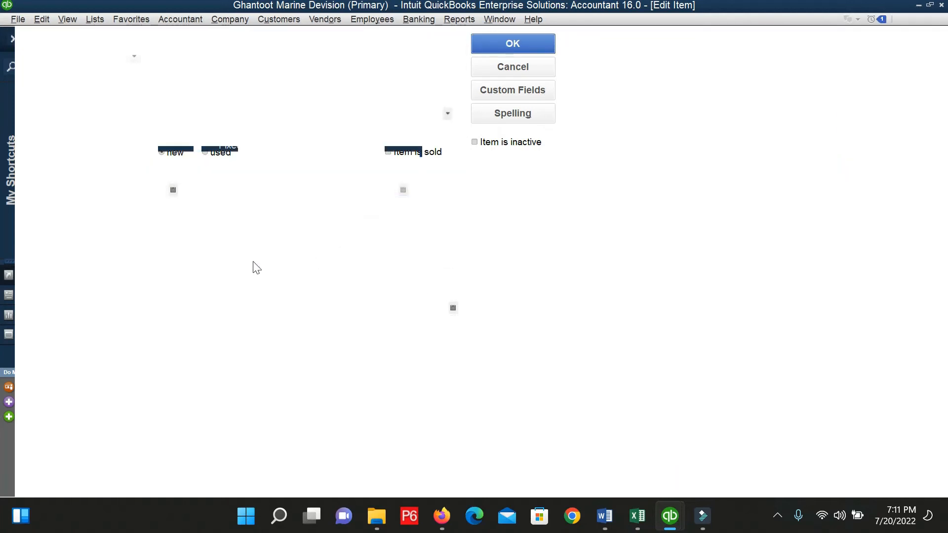
key(Escape)
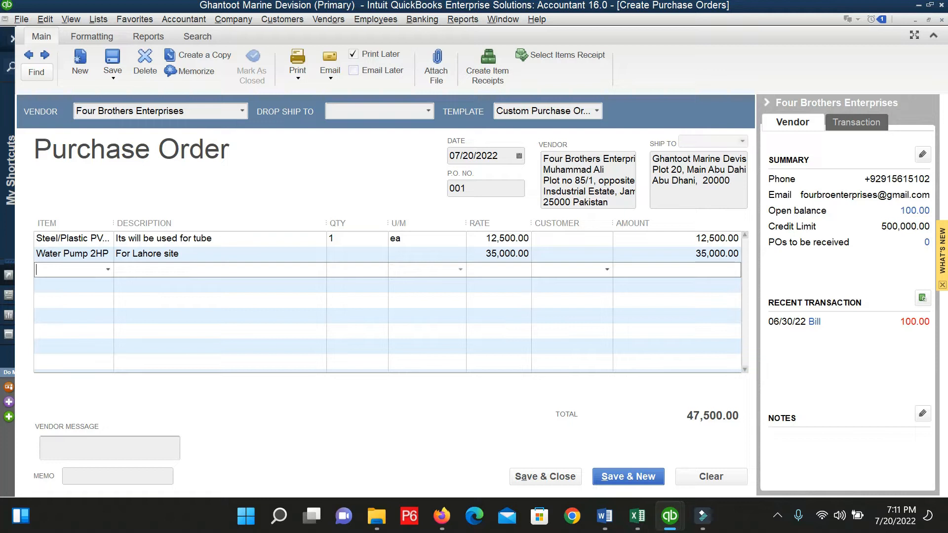
Add a third PO line for Water Pump 2HP, filling 'For Lahore site' at 35,000.00.
text(Water Pump 2HP)
key(Tab)
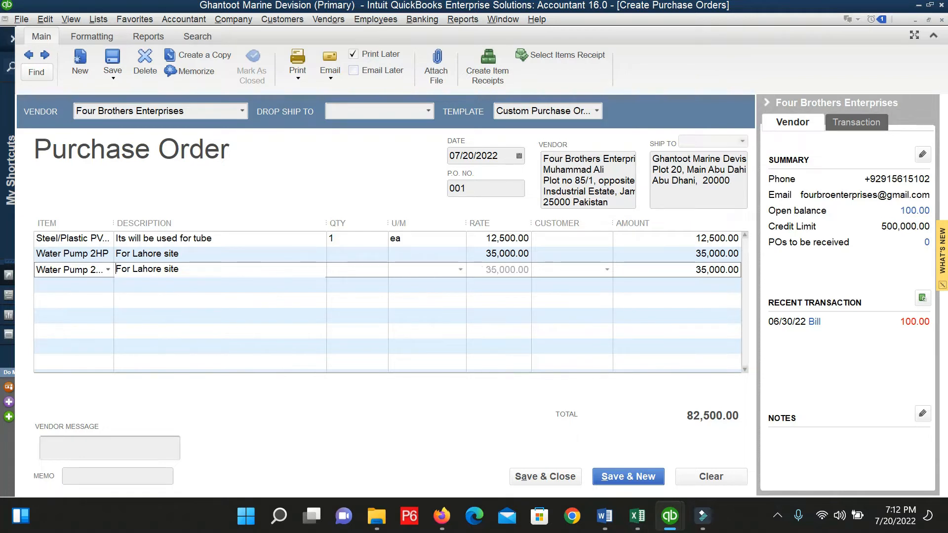
click(366, 256)
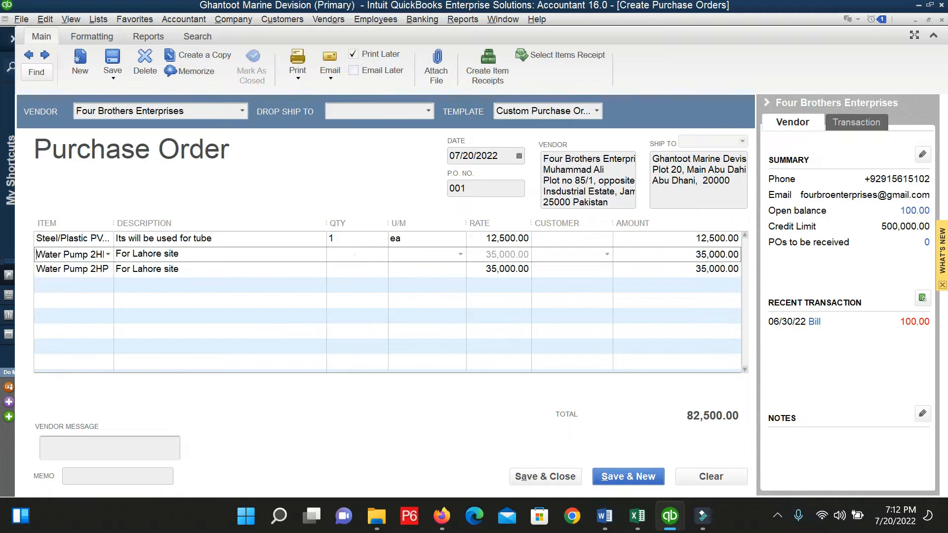
click(350, 240)
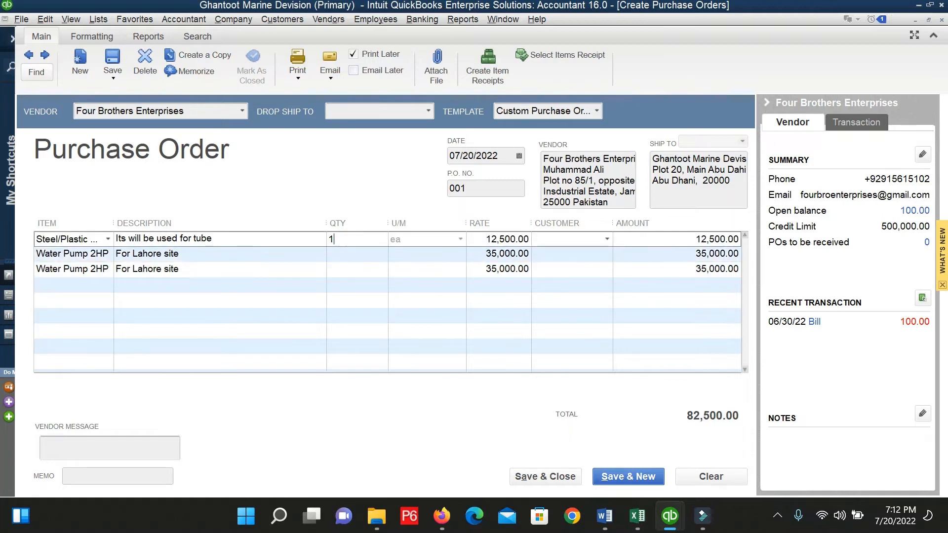
double_click(356, 240)
click(349, 253)
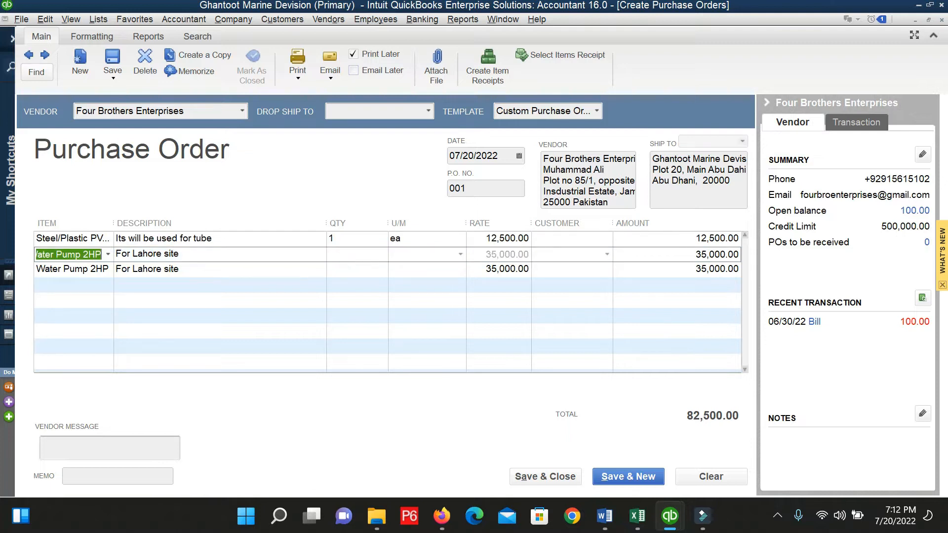
click(191, 268)
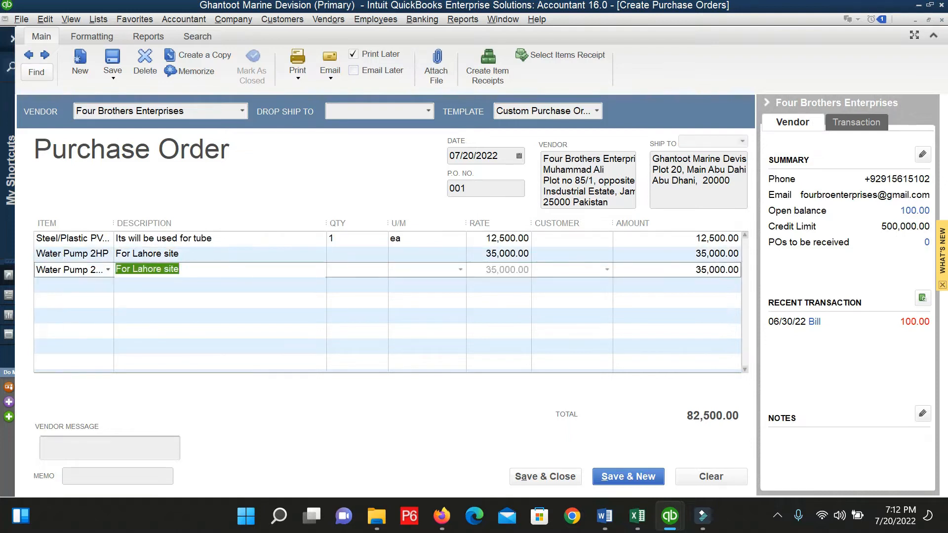
click(92, 285)
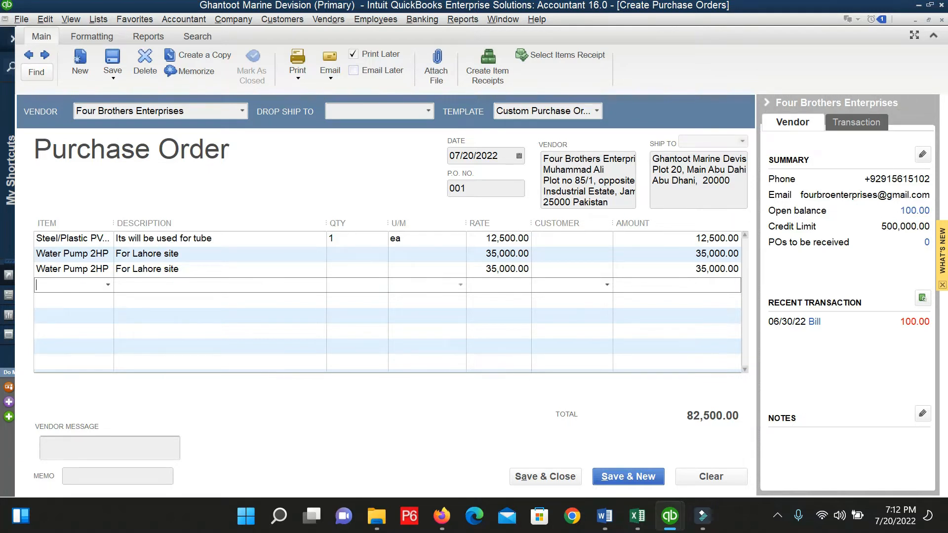
click(89, 266)
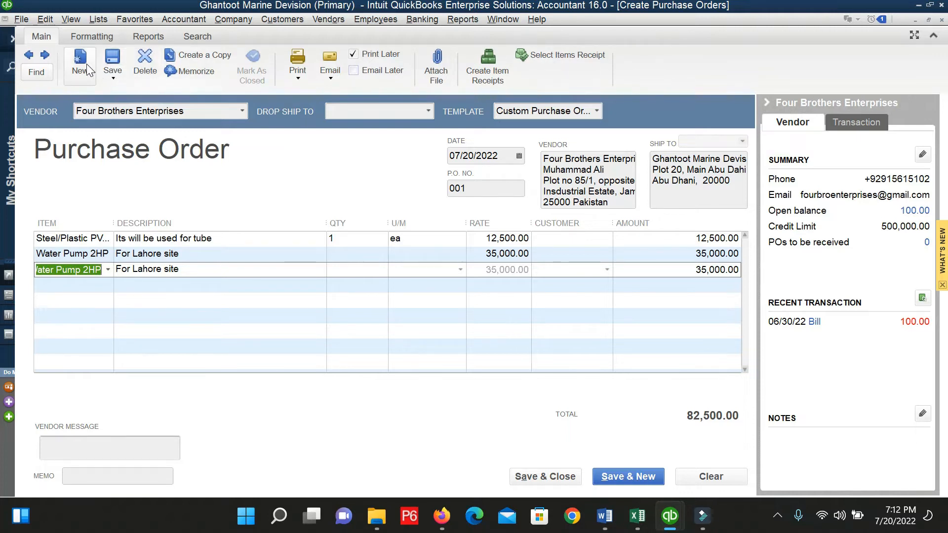
Save purchase order 001 and preview it for printing, turning off the shipping labels message.
click(113, 64)
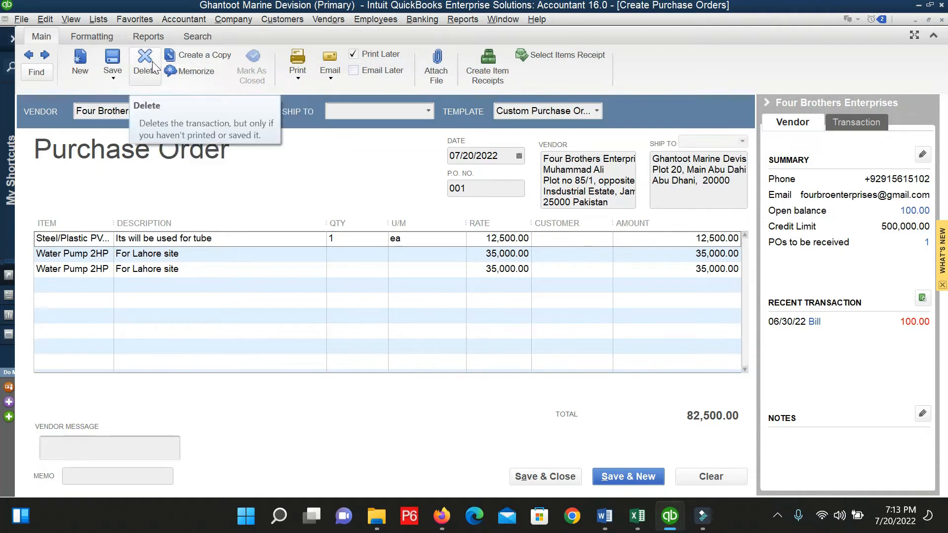
click(300, 78)
click(316, 139)
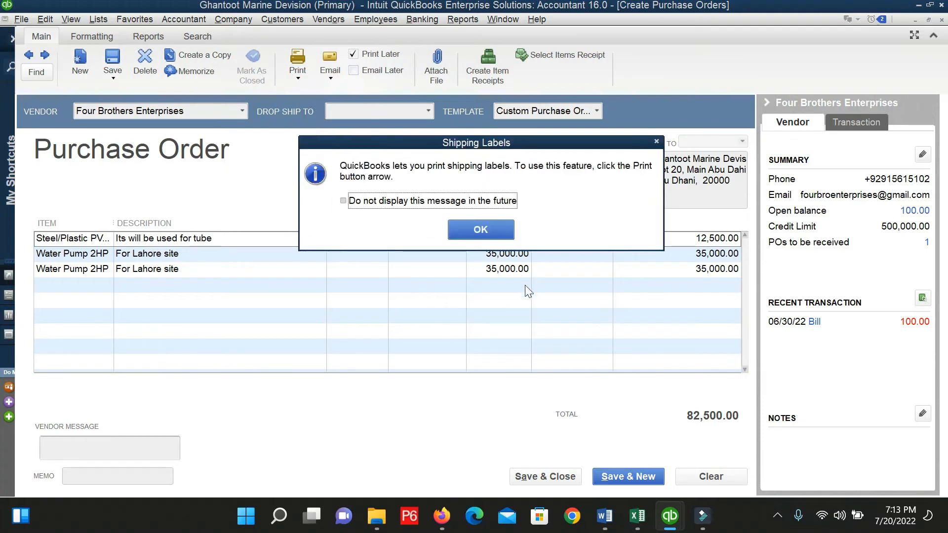
click(437, 201)
click(481, 239)
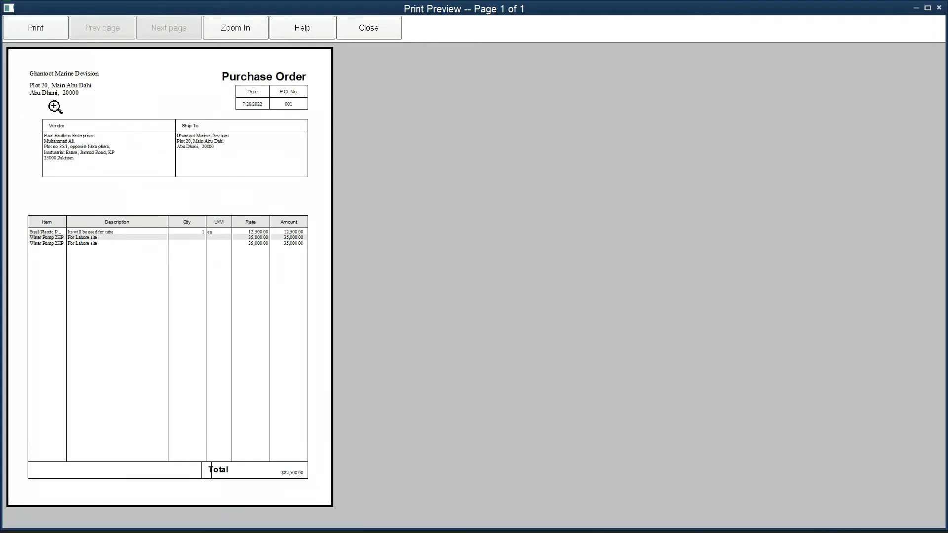
Zoom in and out on the print preview, then close it.
click(55, 107)
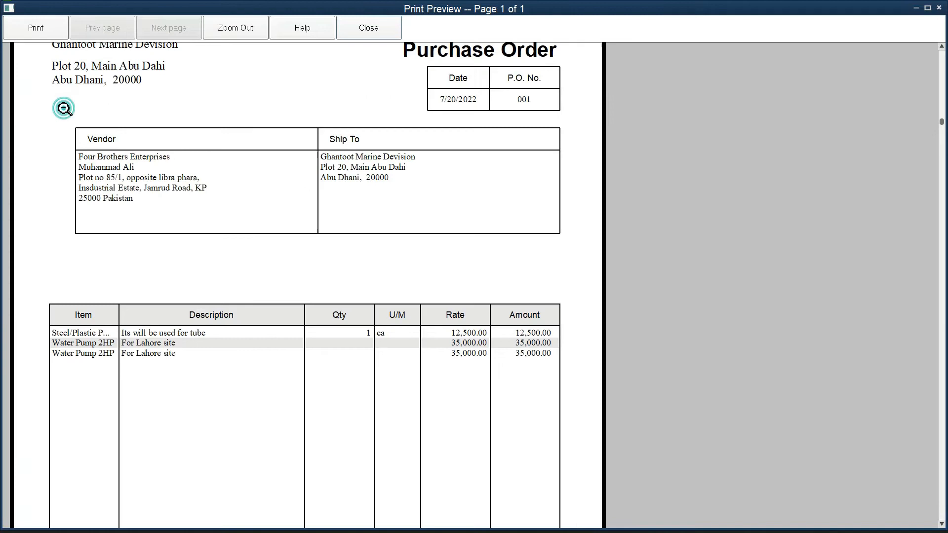
click(290, 236)
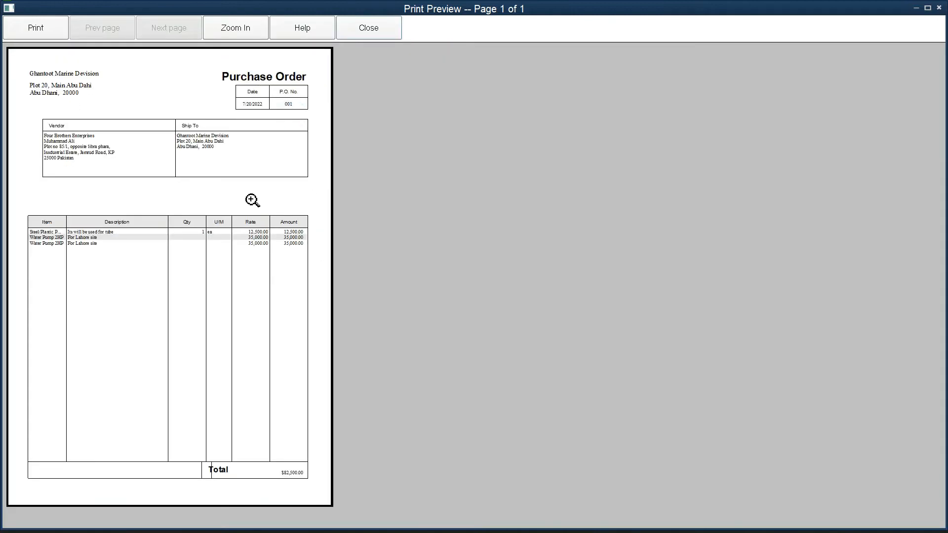
click(209, 86)
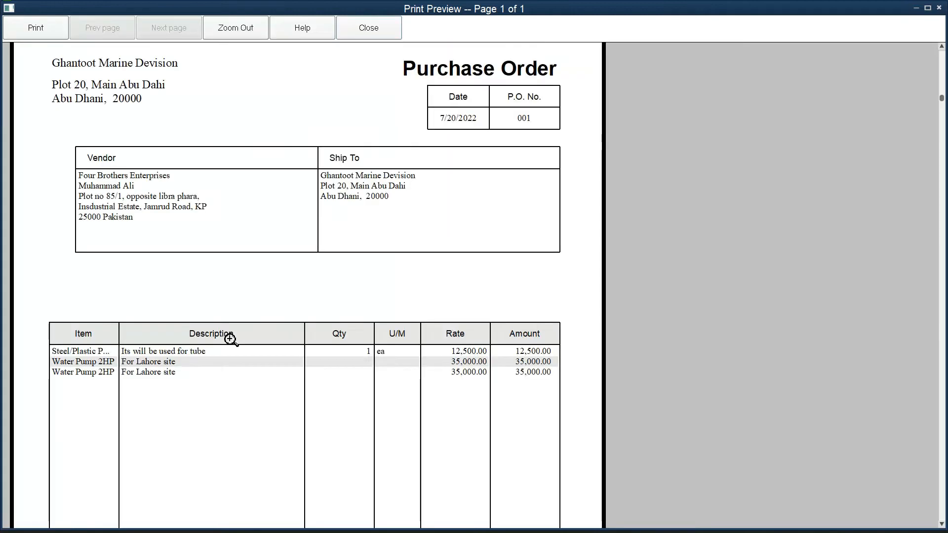
click(230, 339)
click(168, 206)
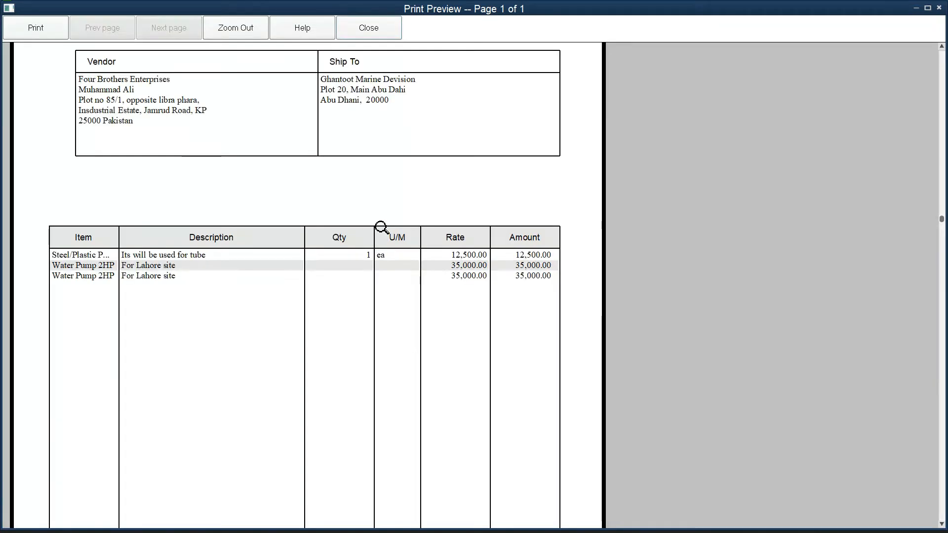
click(368, 28)
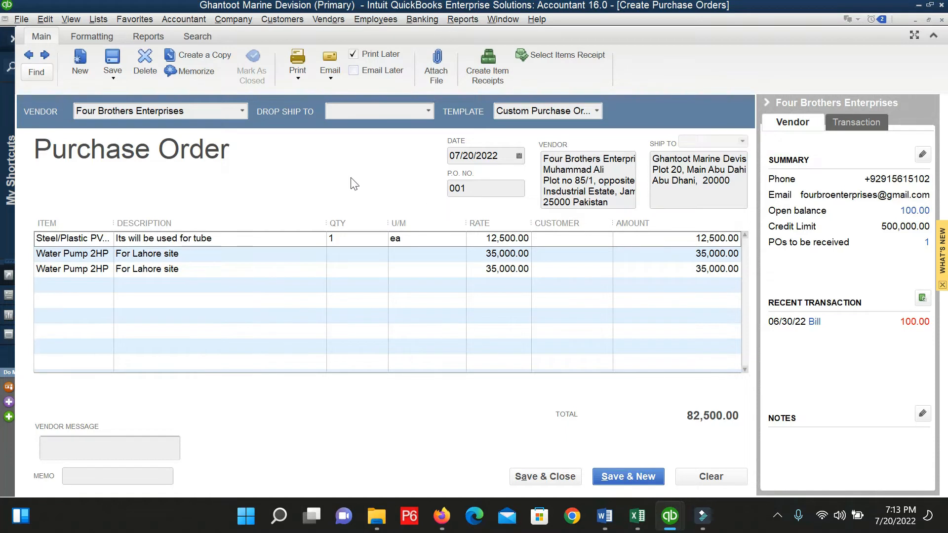
Uncheck Print Later and Email Later on purchase order 001, then choose Attach File.
click(330, 76)
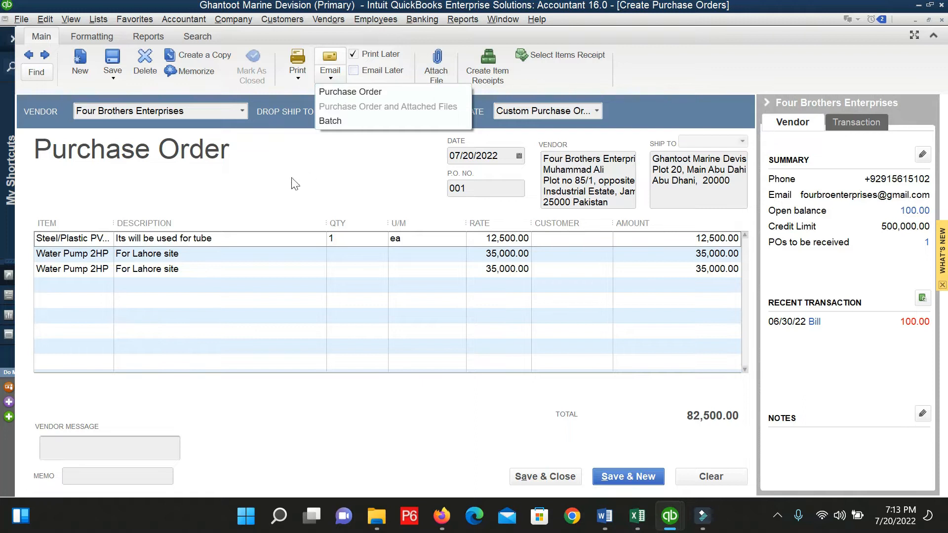
click(705, 77)
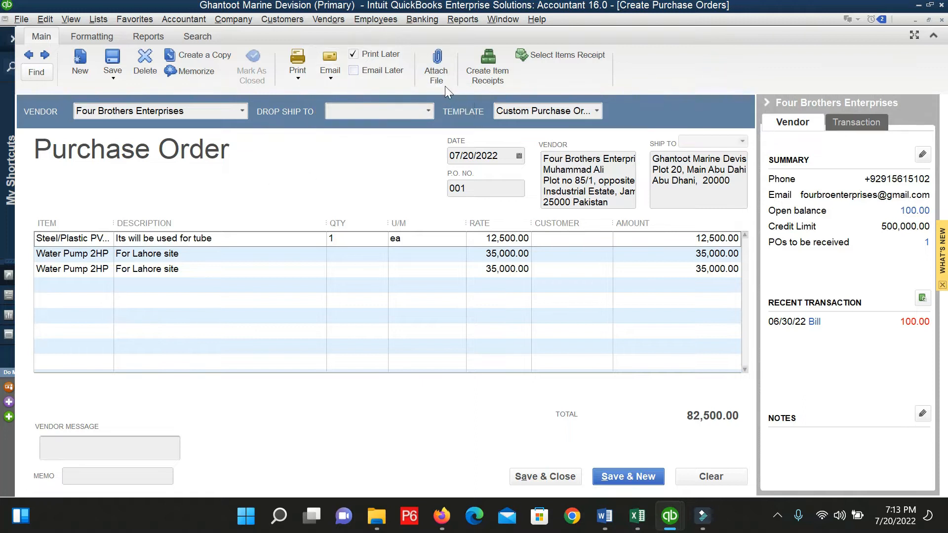
click(386, 55)
click(386, 55)
click(393, 55)
click(386, 72)
click(386, 71)
click(385, 54)
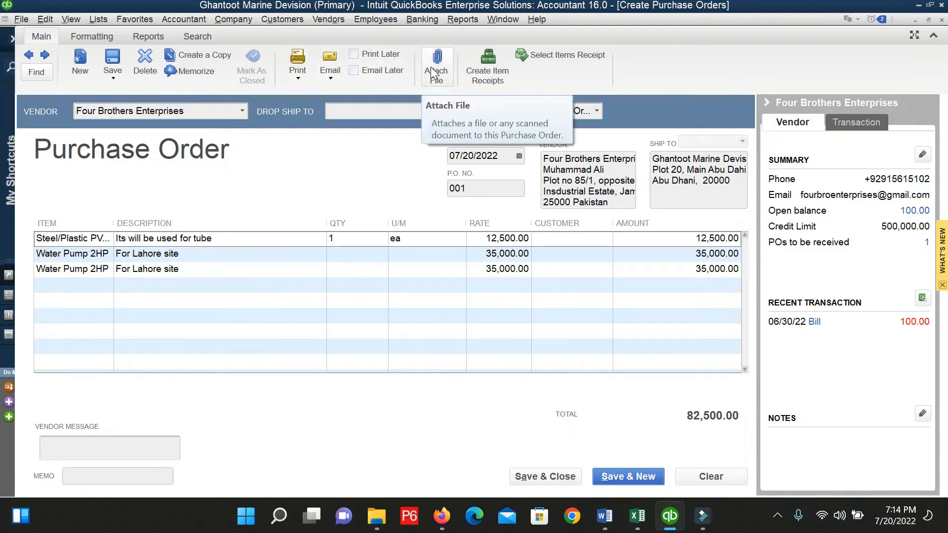
click(433, 71)
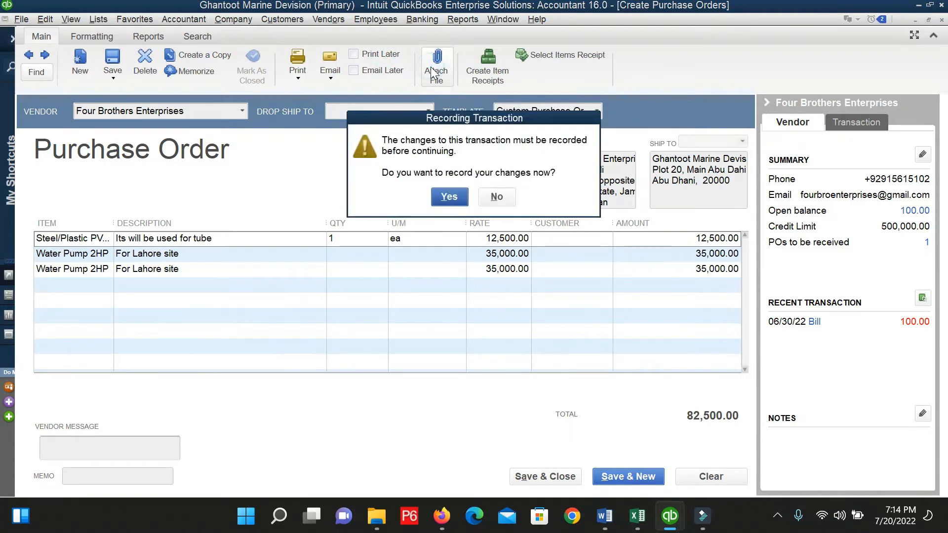
Record the PO 001 changes and attach the 'alternate (1)' PDF from the Downloads folder.
click(461, 198)
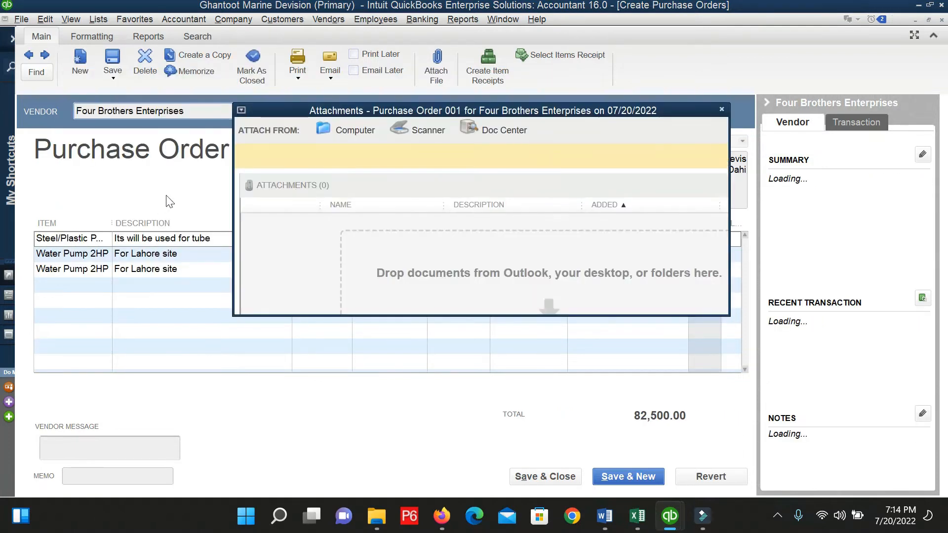
click(349, 131)
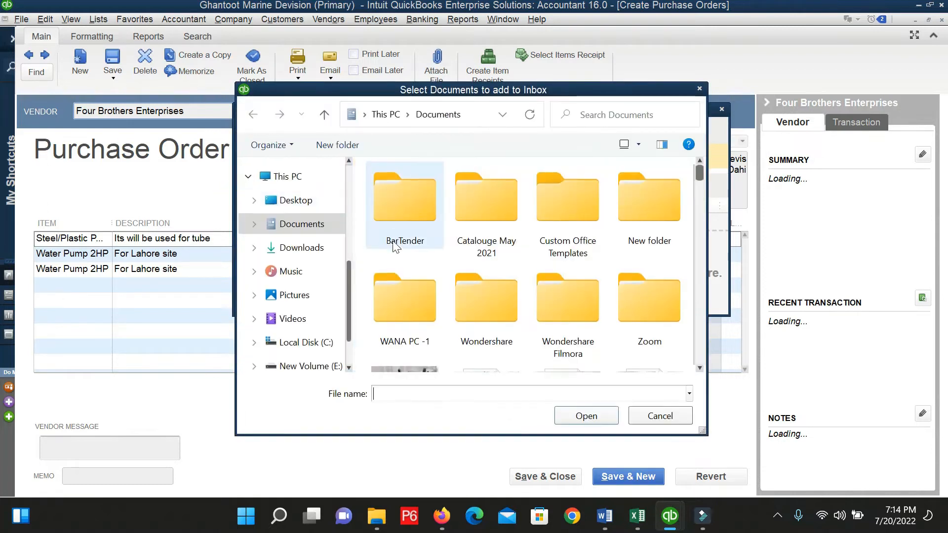
scroll(414, 287, down, 1)
scroll(415, 288, up, 1)
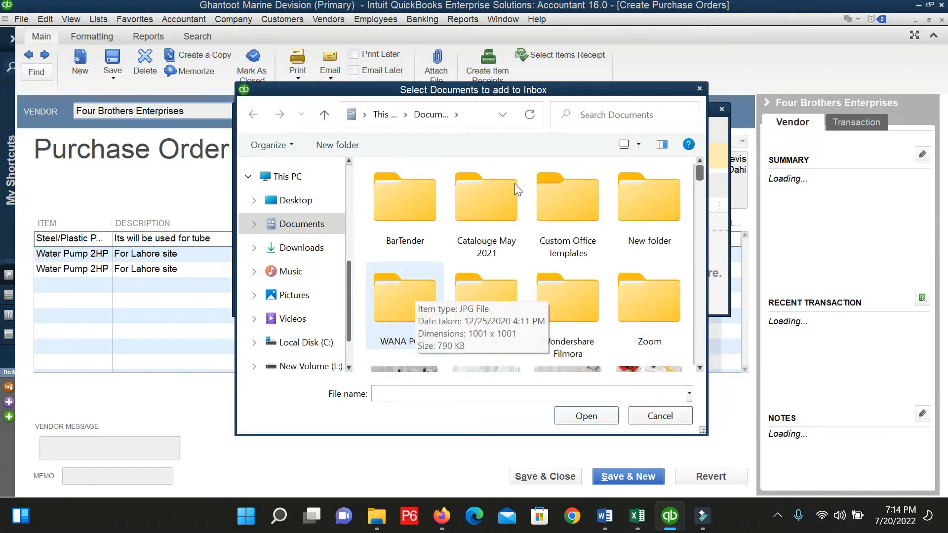
click(296, 246)
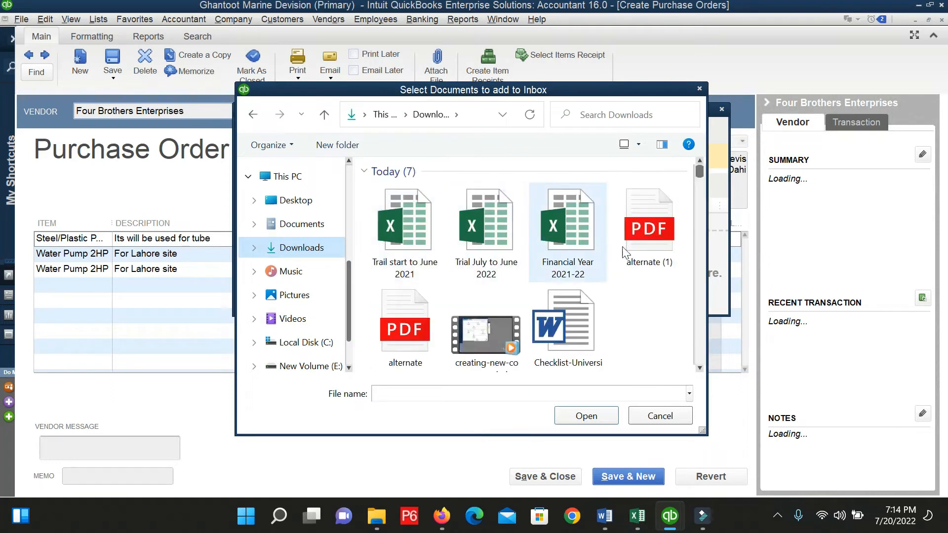
double_click(654, 238)
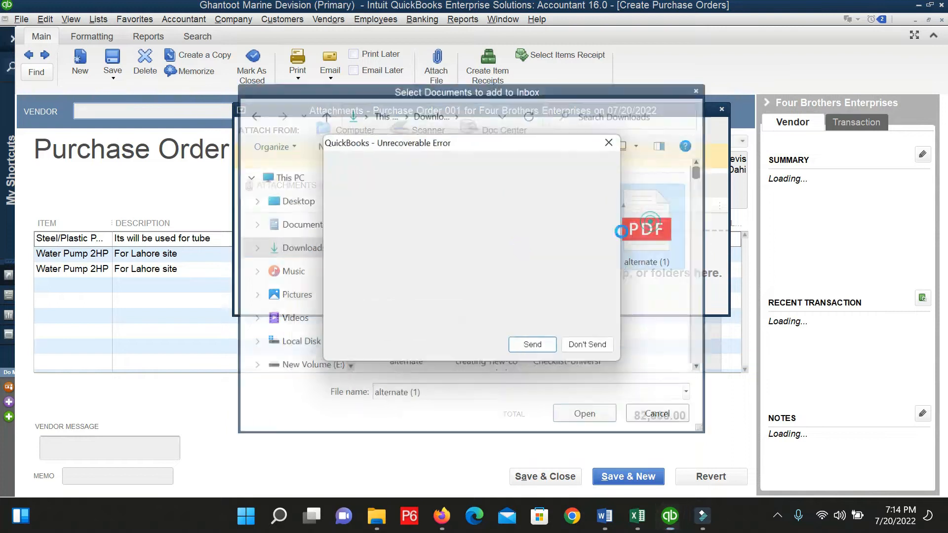
Dismiss the crash report unsent and reopen Ghantoot Marine Devision.QBW with the admin password.
click(584, 351)
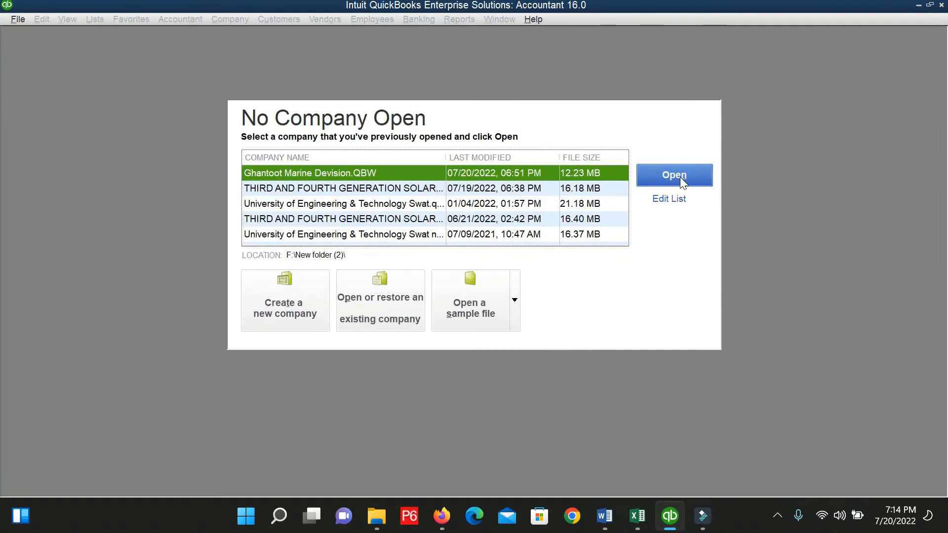
click(678, 174)
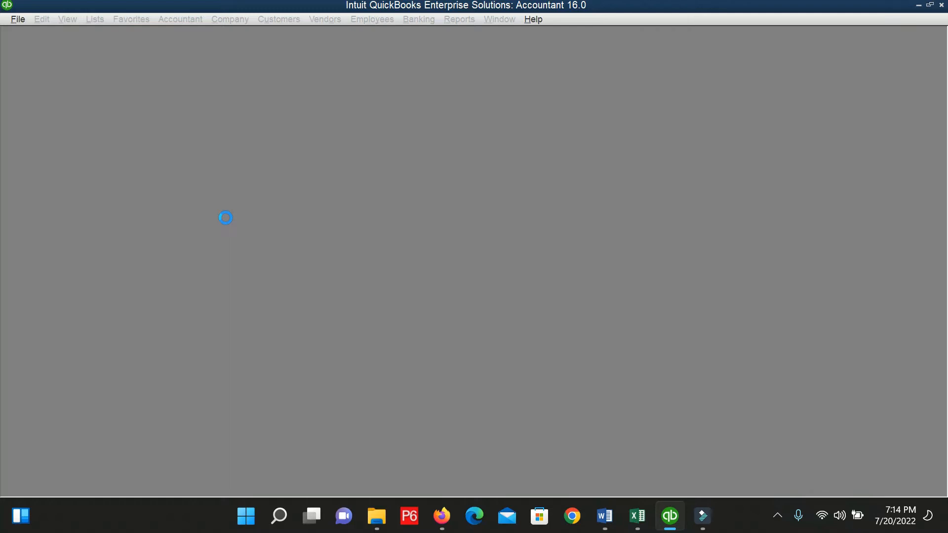
text(*****)
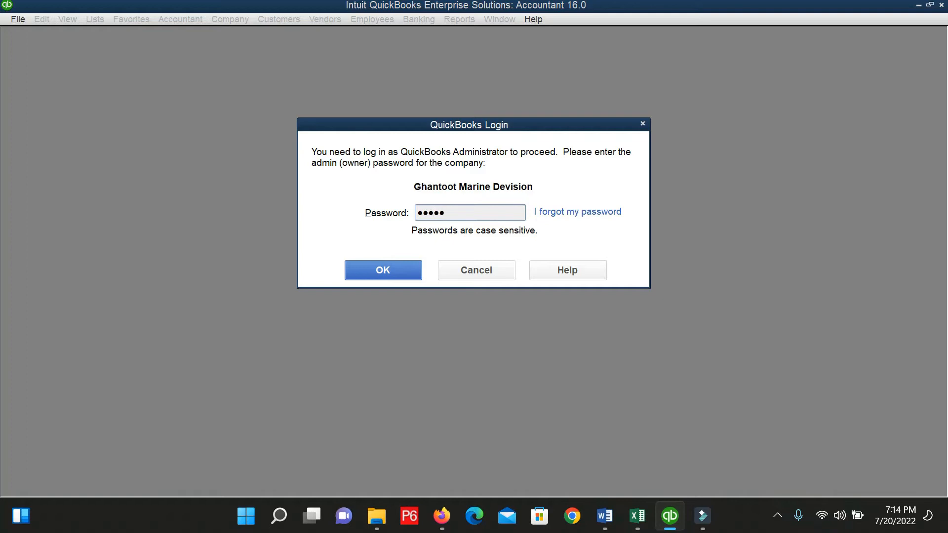
key(Return)
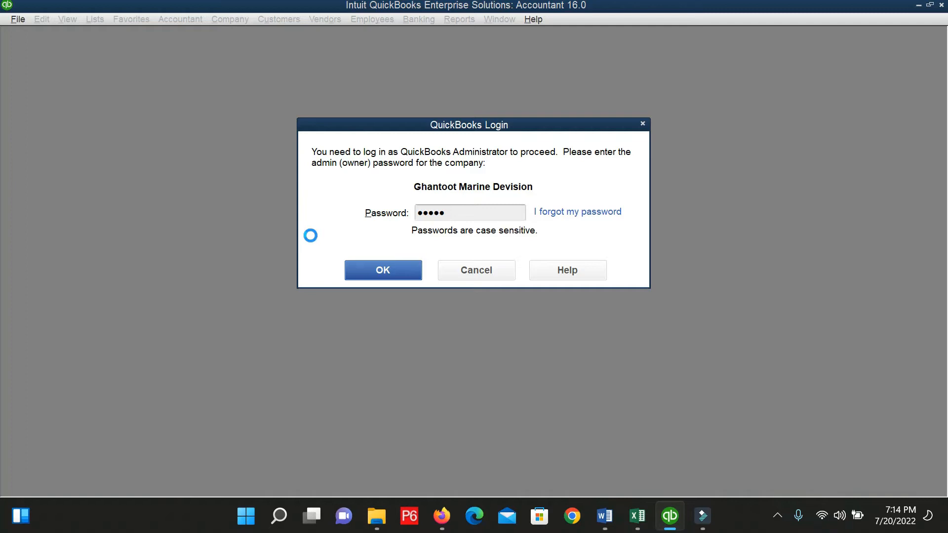
key(Return)
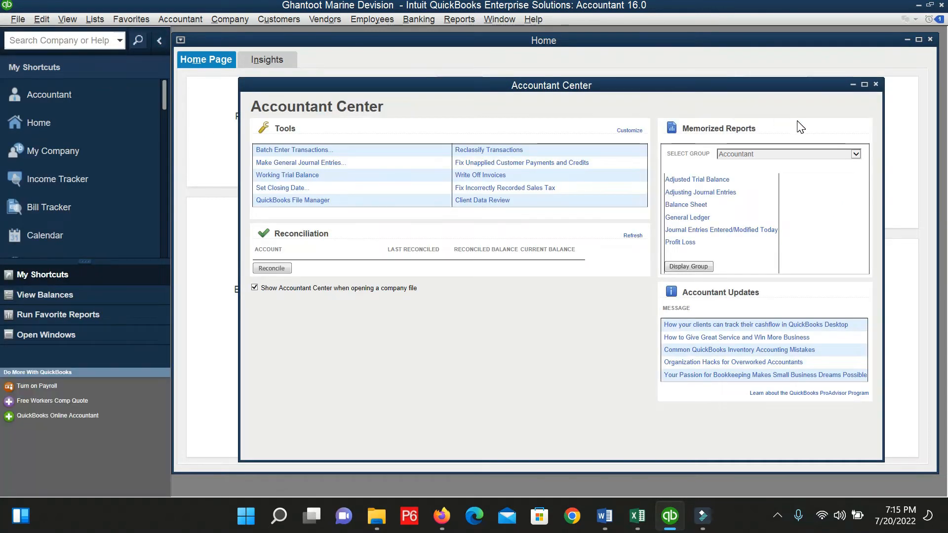
Collapse the icon bar, maximize the Home window, and open a blank P.O. 002 via Vendors > Create Purchase Orders.
click(156, 42)
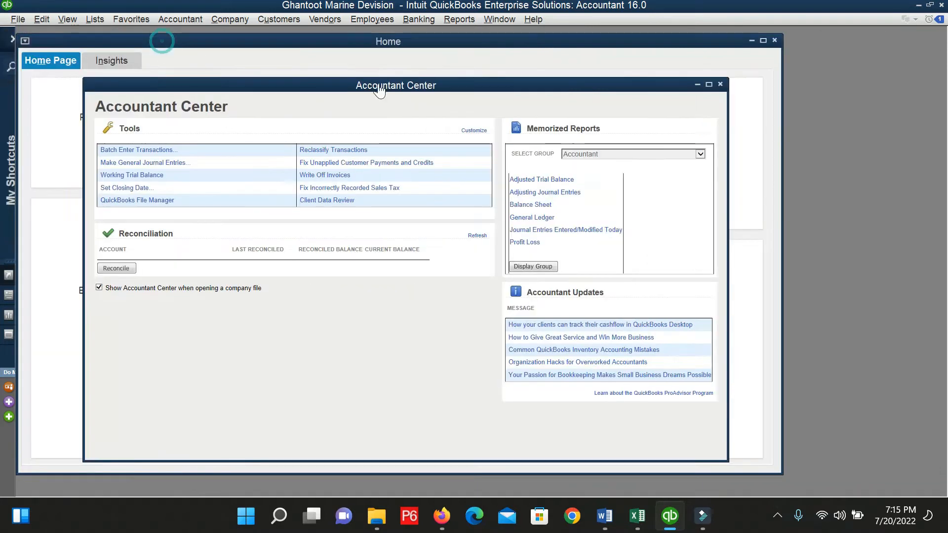
click(763, 40)
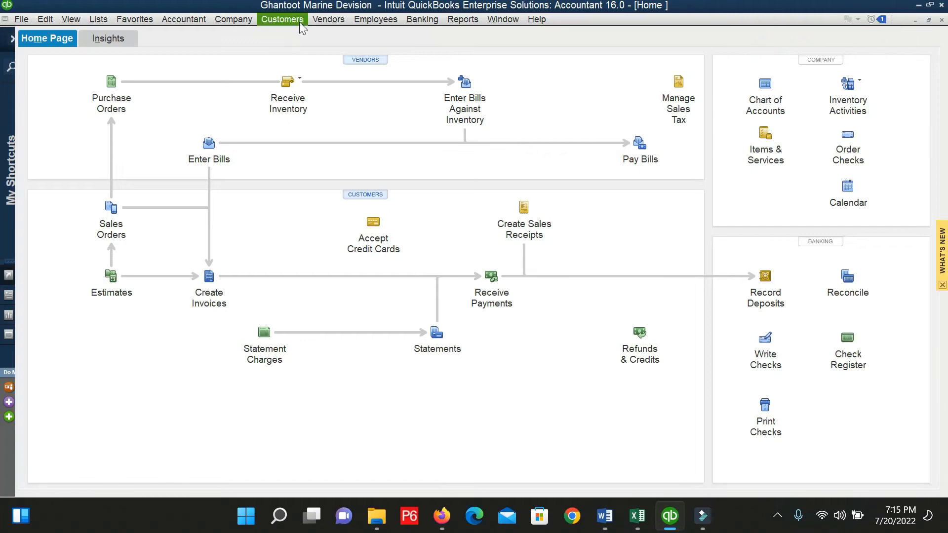
click(320, 20)
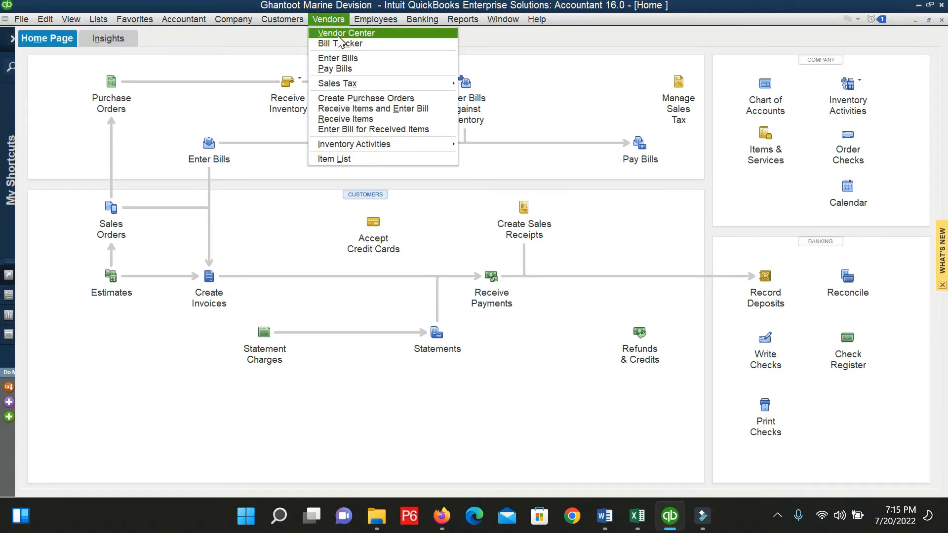
click(371, 102)
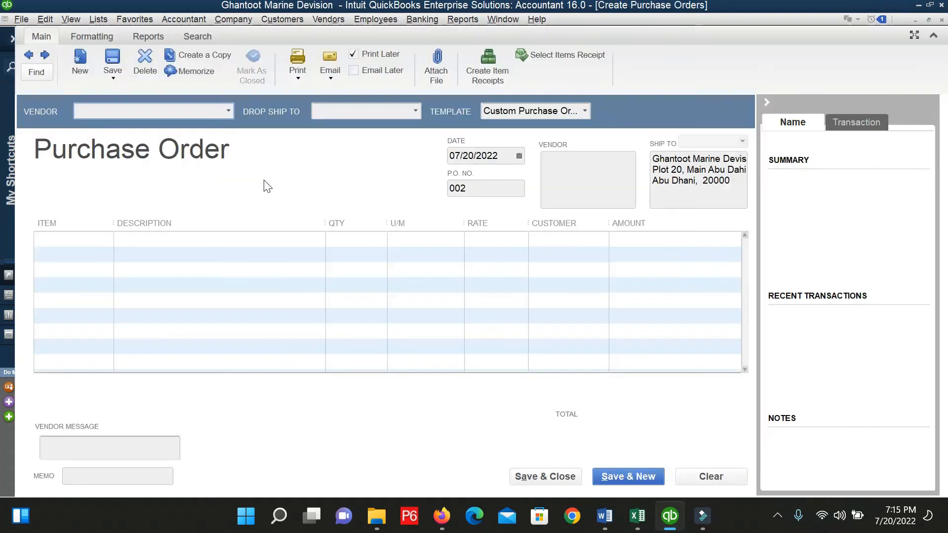
Page back from blank P.O. 002 to saved purchase order 001 for Four Brothers Enterprises.
click(29, 57)
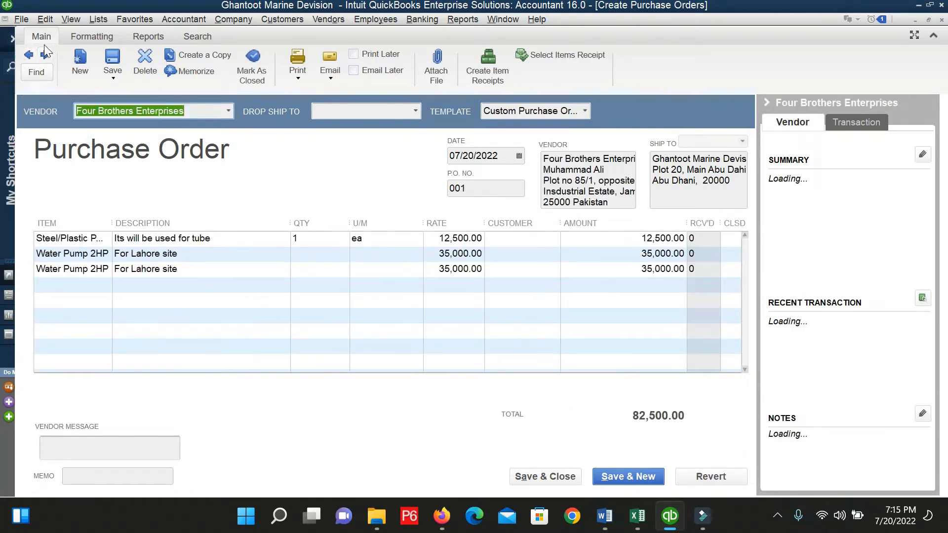
click(49, 52)
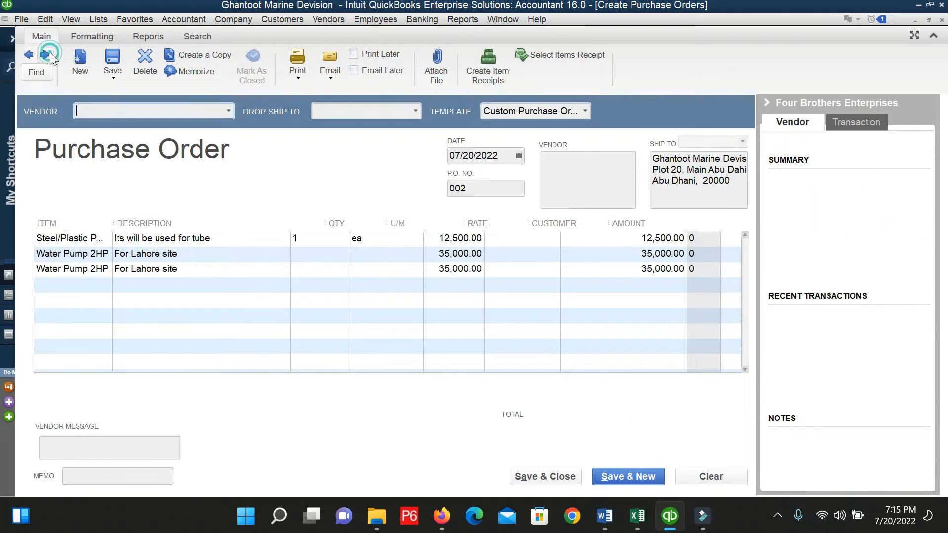
click(28, 55)
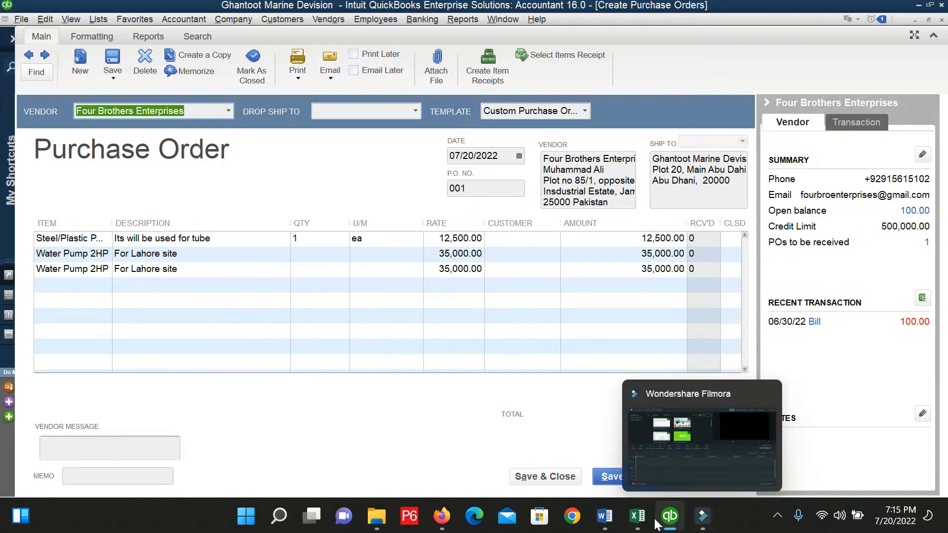
Stop presenting in Meet and re-share only the QuickBooks window with notifications muted.
mouse_move(446, 526)
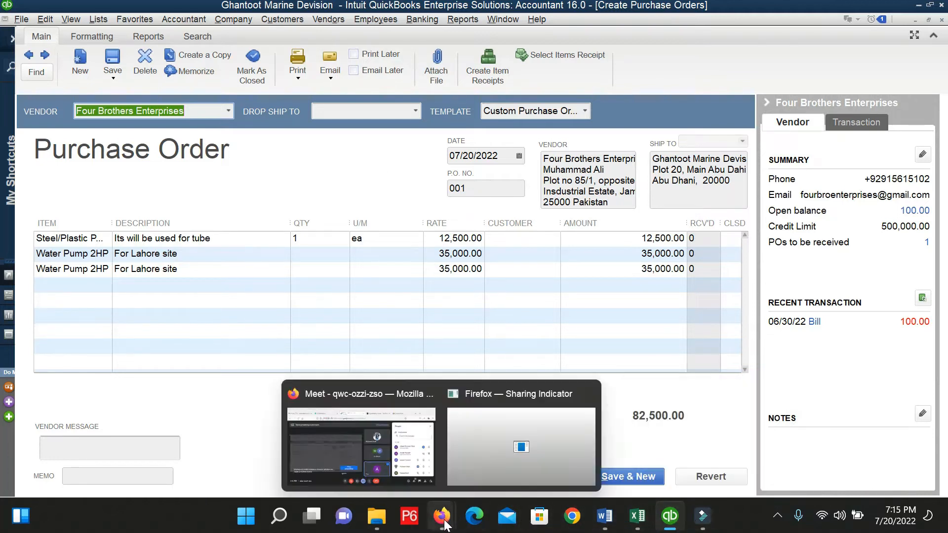
click(396, 465)
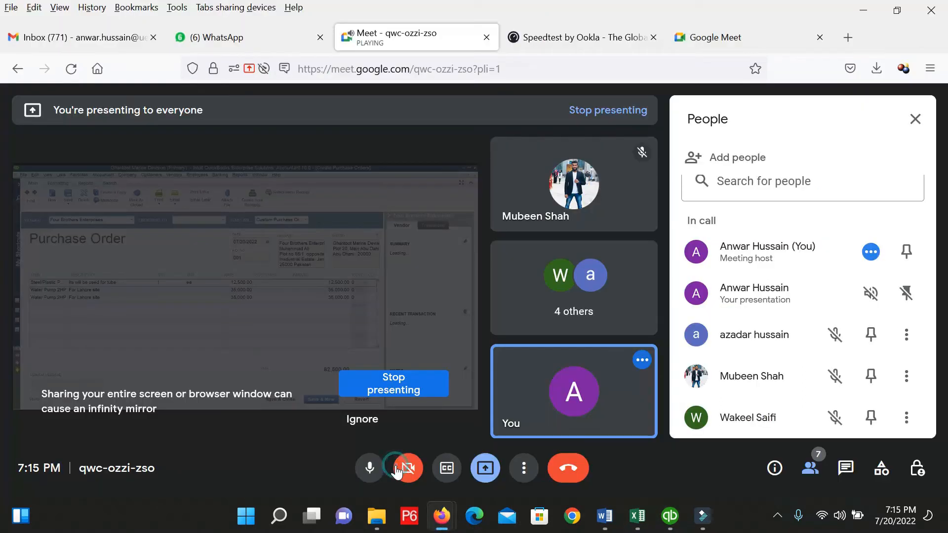
click(412, 394)
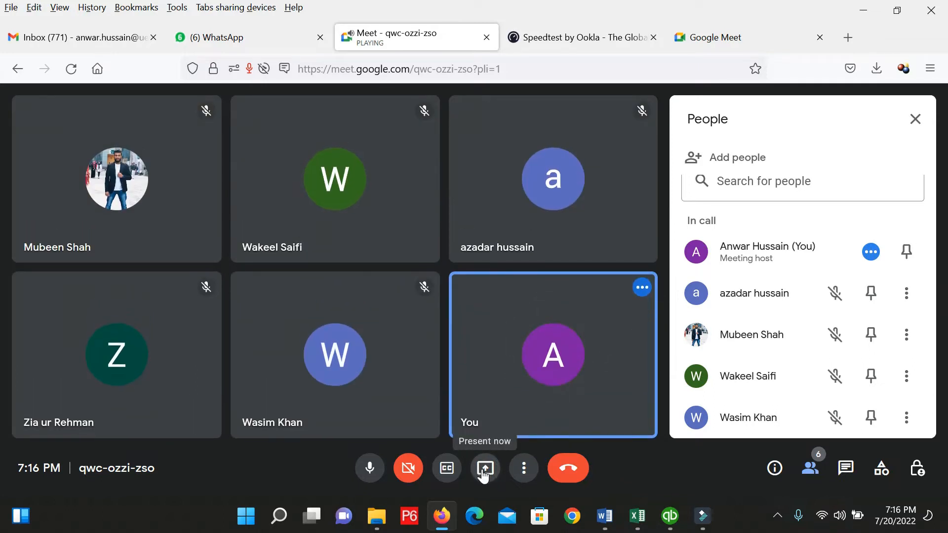
click(484, 471)
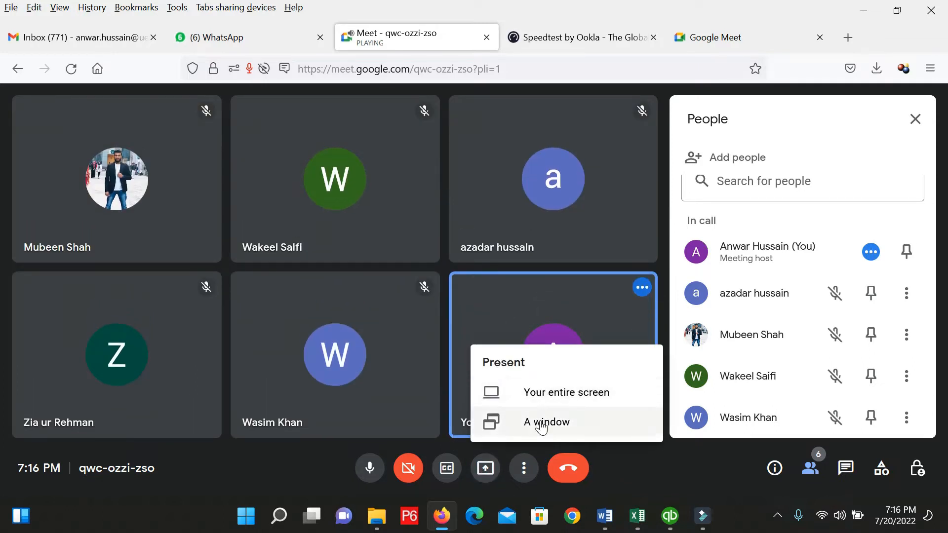
click(539, 421)
click(457, 133)
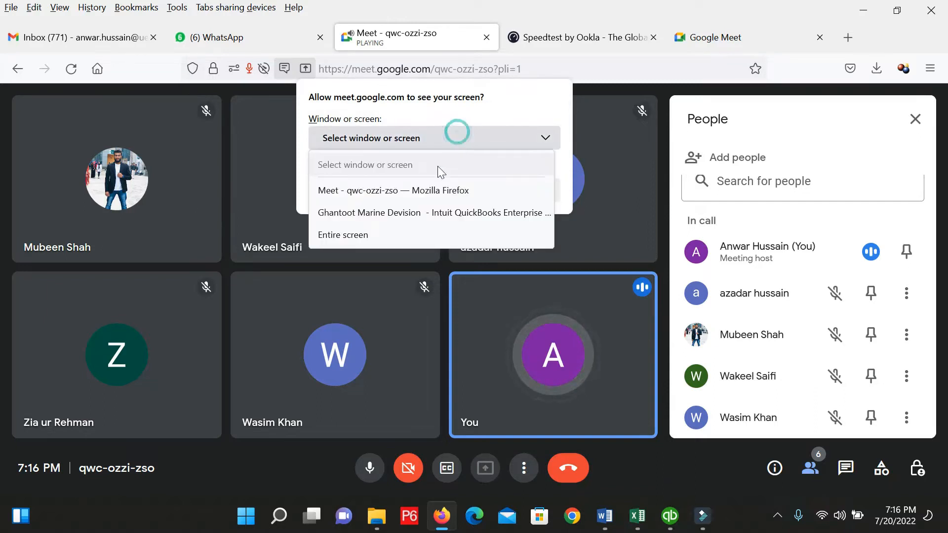
click(378, 215)
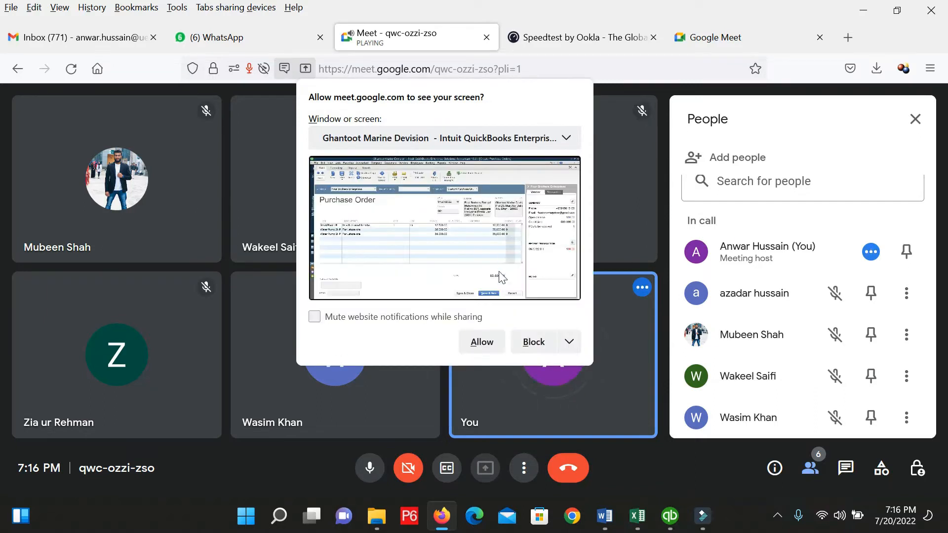
click(398, 321)
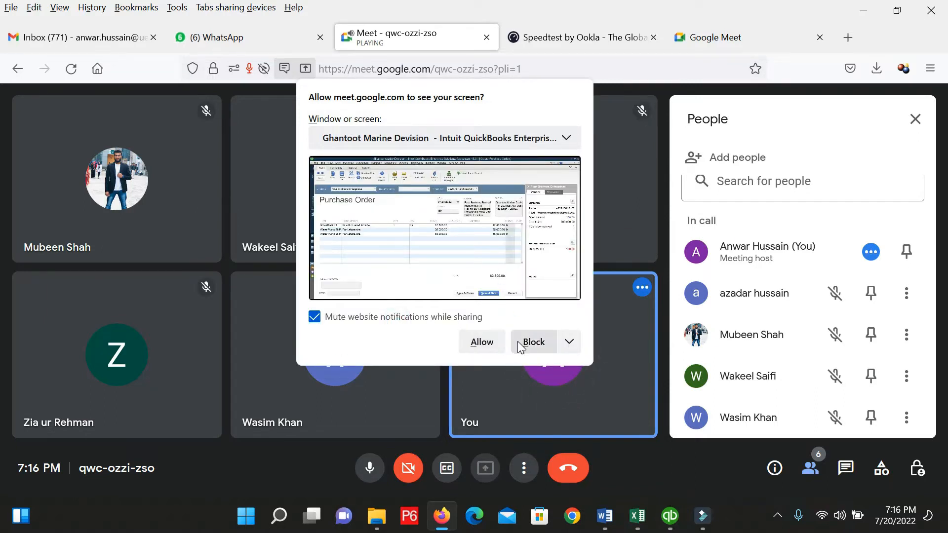
click(485, 339)
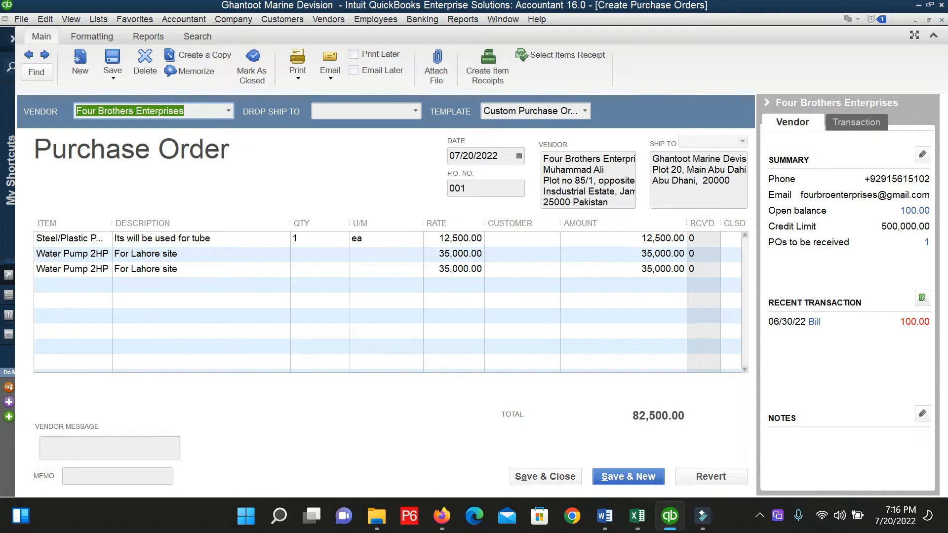
Switch from the Meet call back to the QuickBooks purchase order 001 window.
mouse_move(697, 512)
click(450, 512)
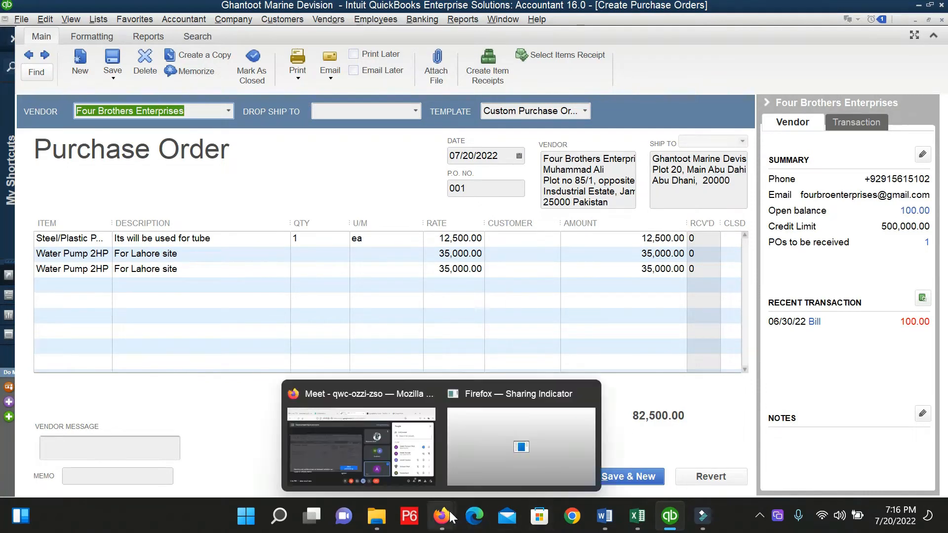
click(354, 425)
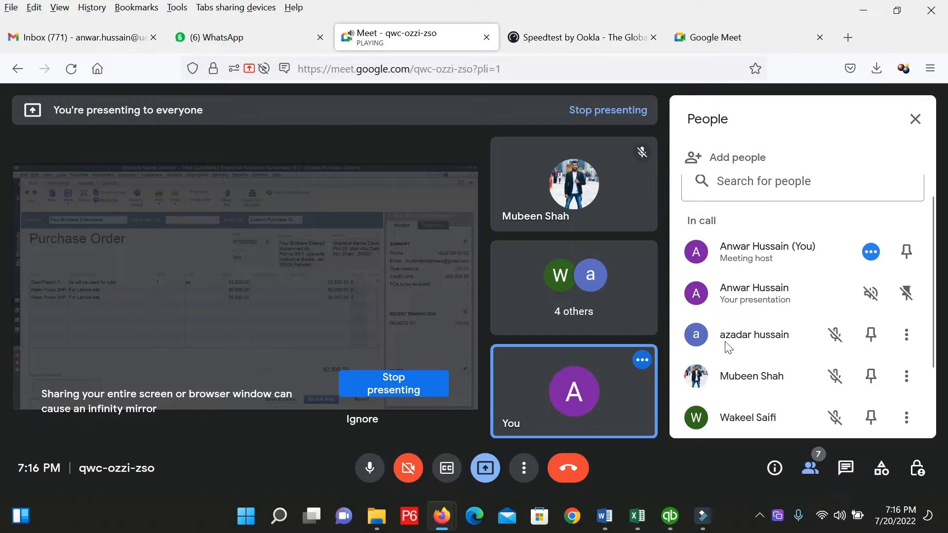
scroll(774, 309, down, 2)
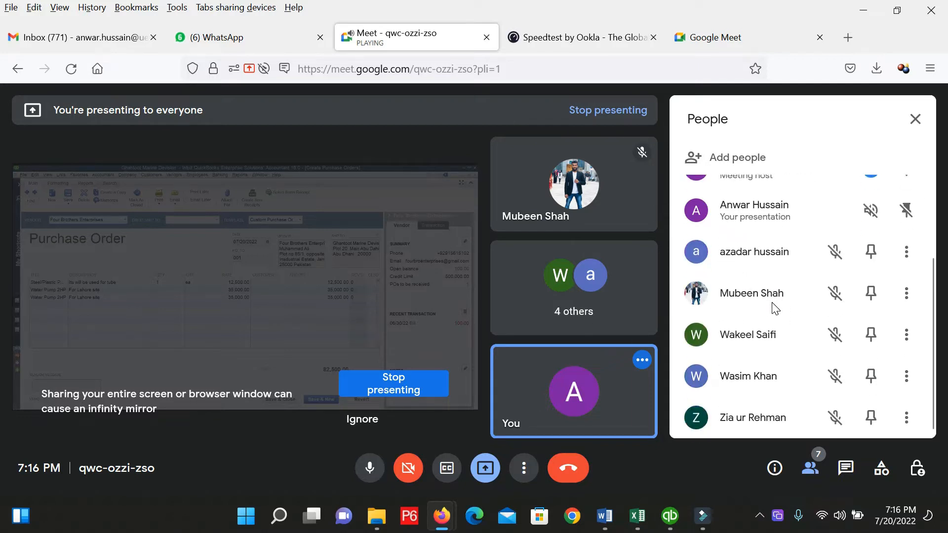
scroll(775, 308, up, 3)
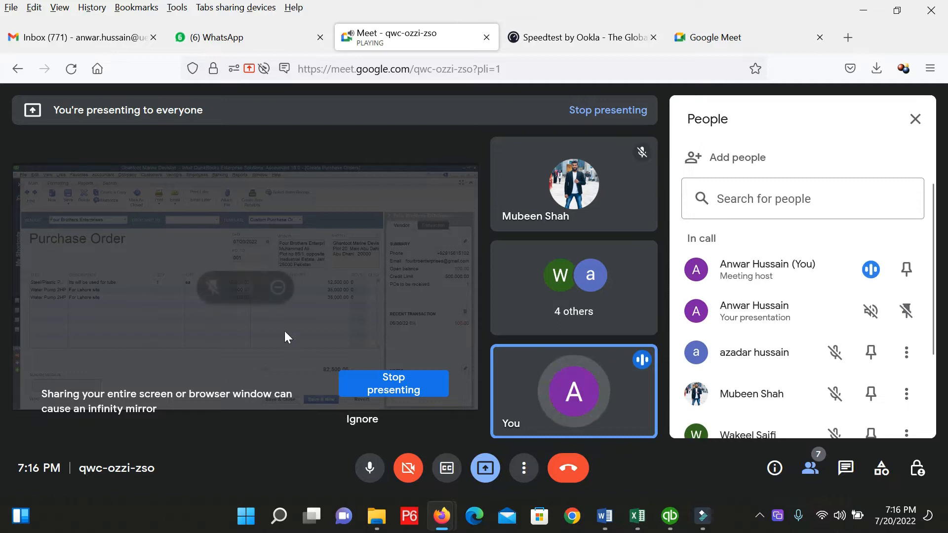
click(670, 516)
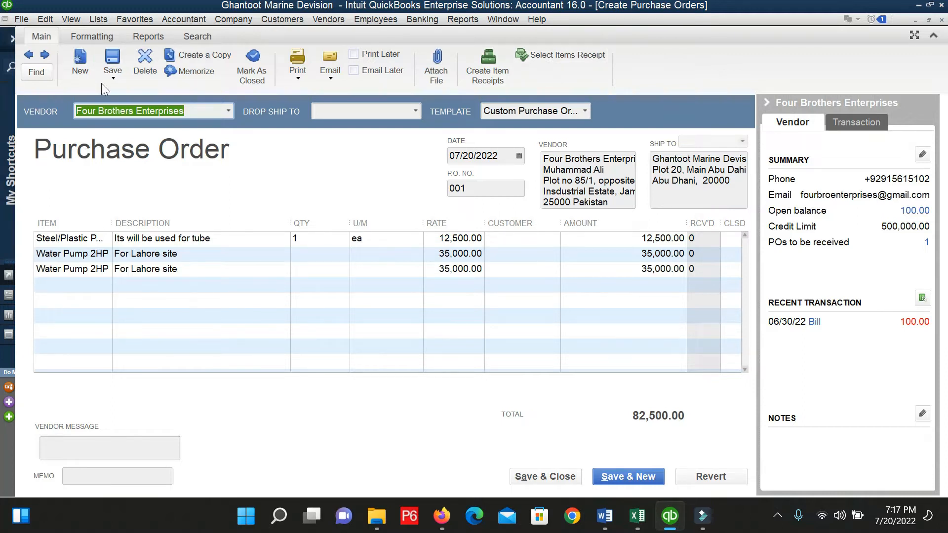
Browse the purchase order templates, keep Custom Purchase Order, and cancel both template dialogs unchanged.
click(97, 39)
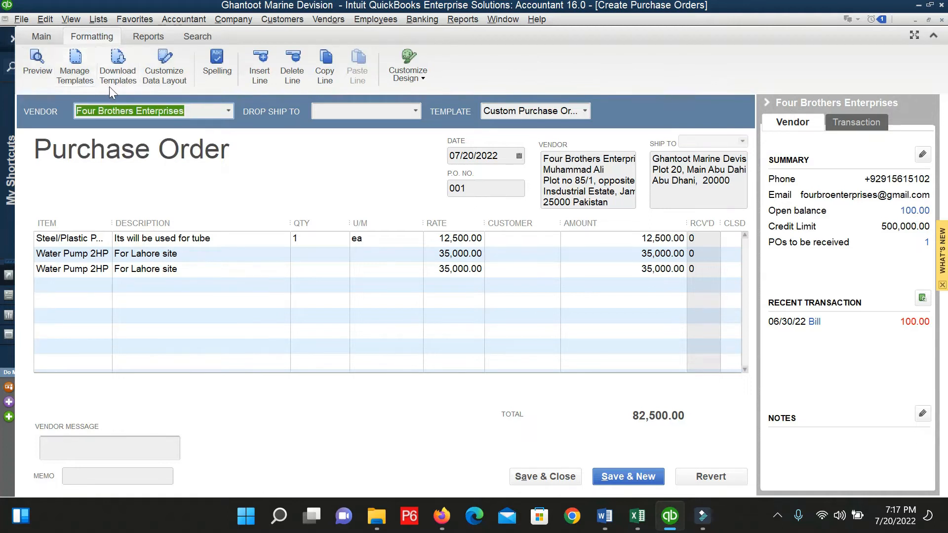
click(117, 76)
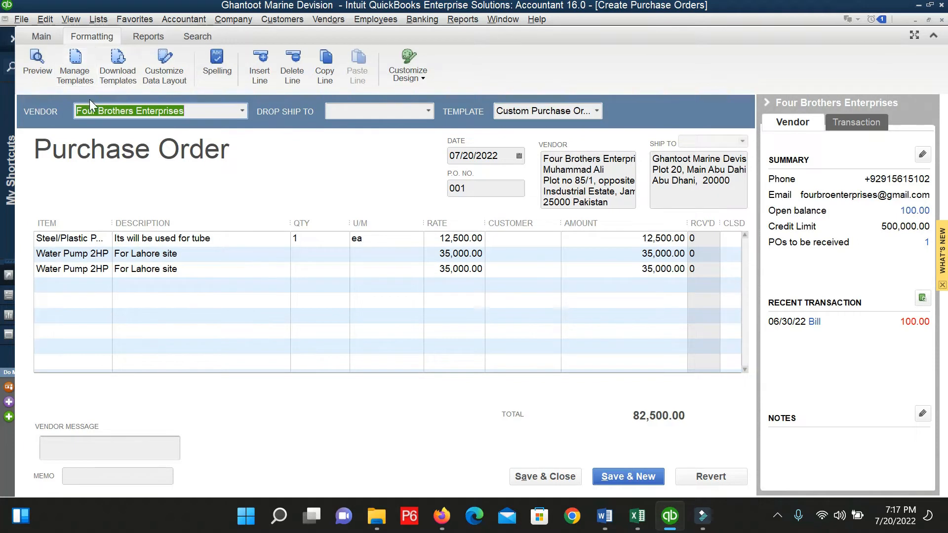
click(75, 74)
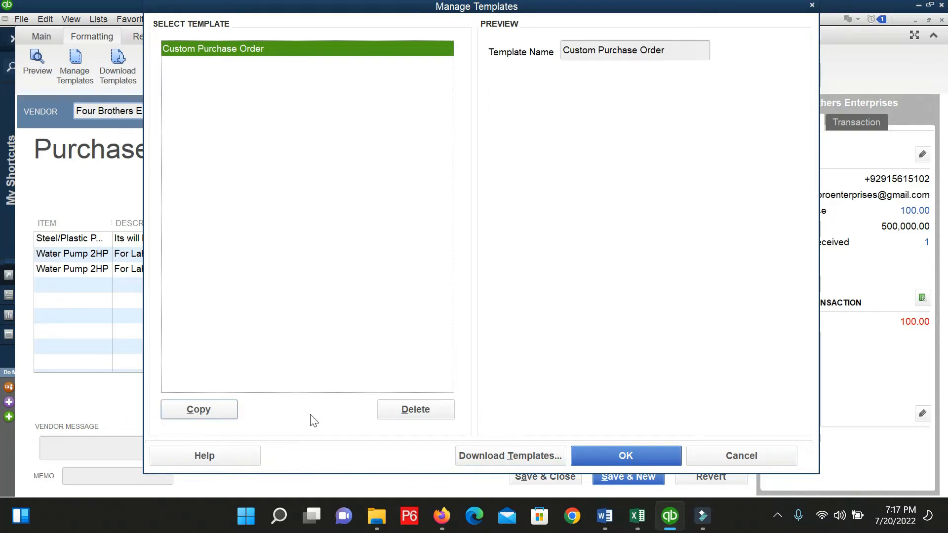
click(225, 53)
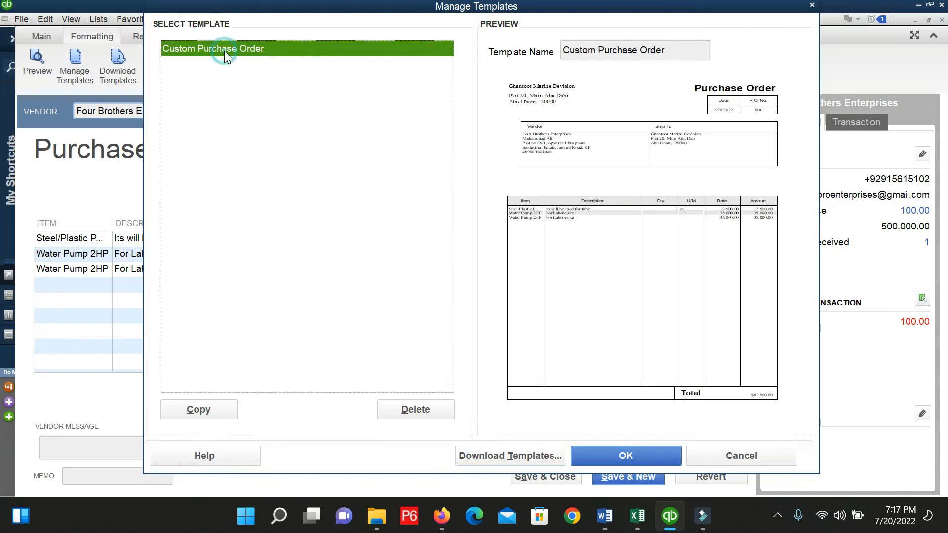
click(733, 460)
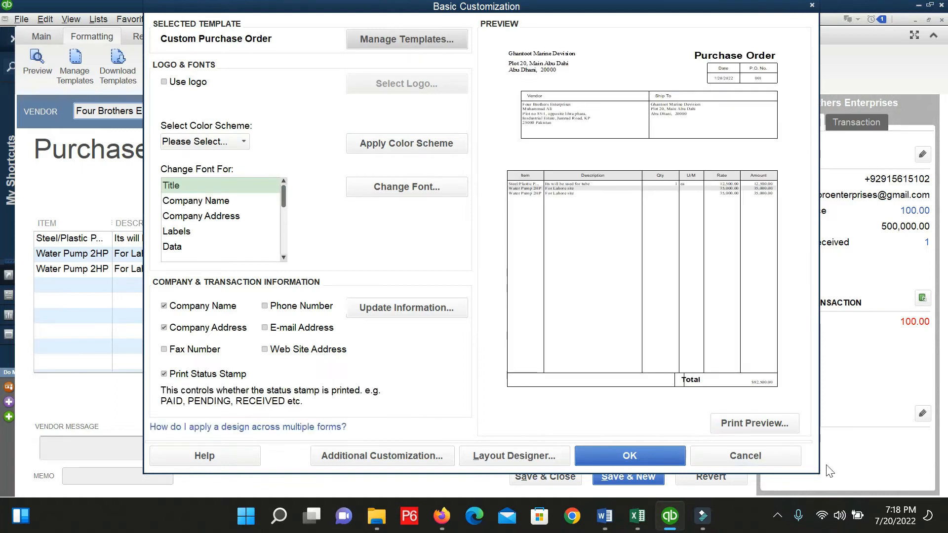
click(775, 457)
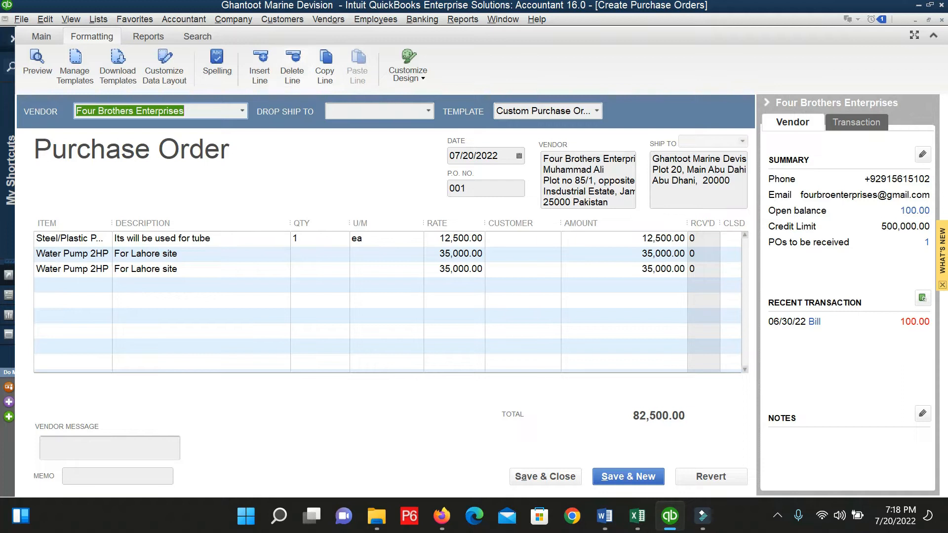
Glance at the purchase report shortcuts and Reports menu, then Save & Close PO 001.
click(136, 41)
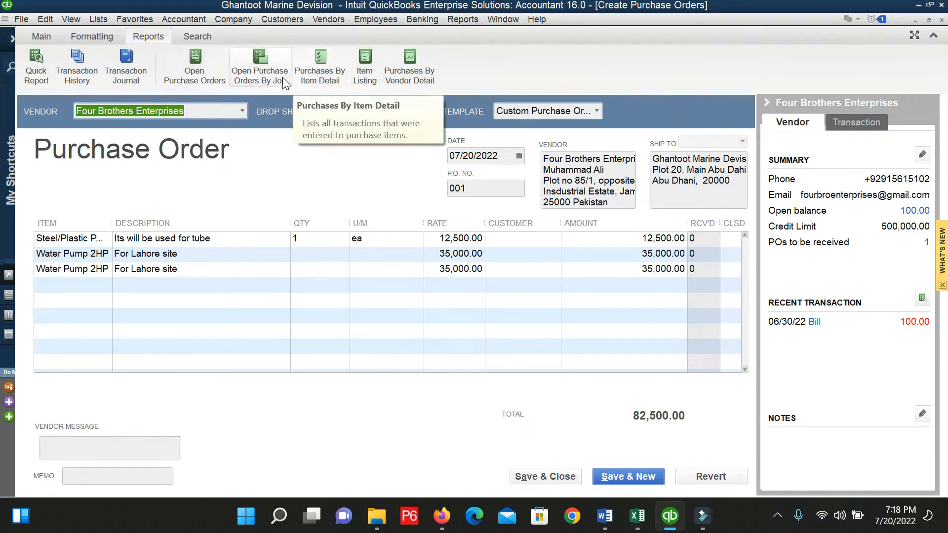
click(468, 21)
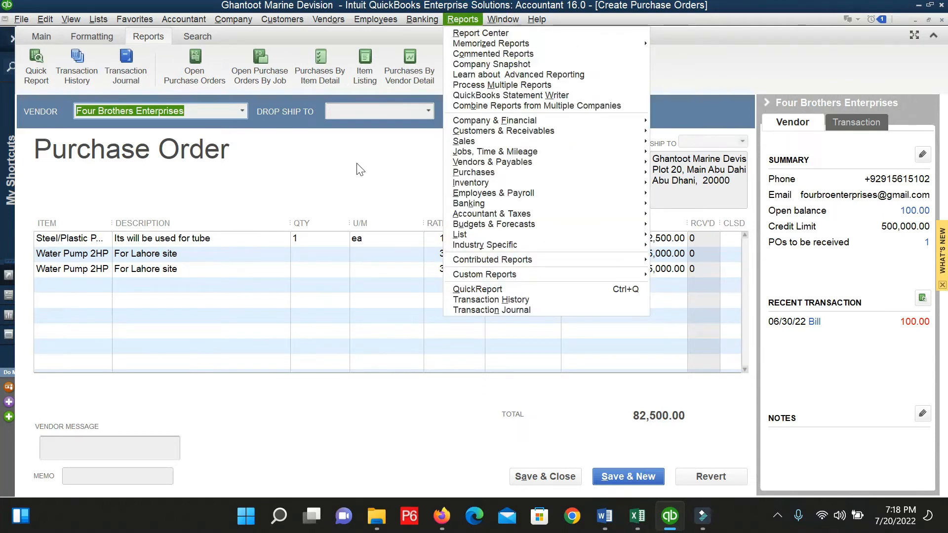
click(336, 165)
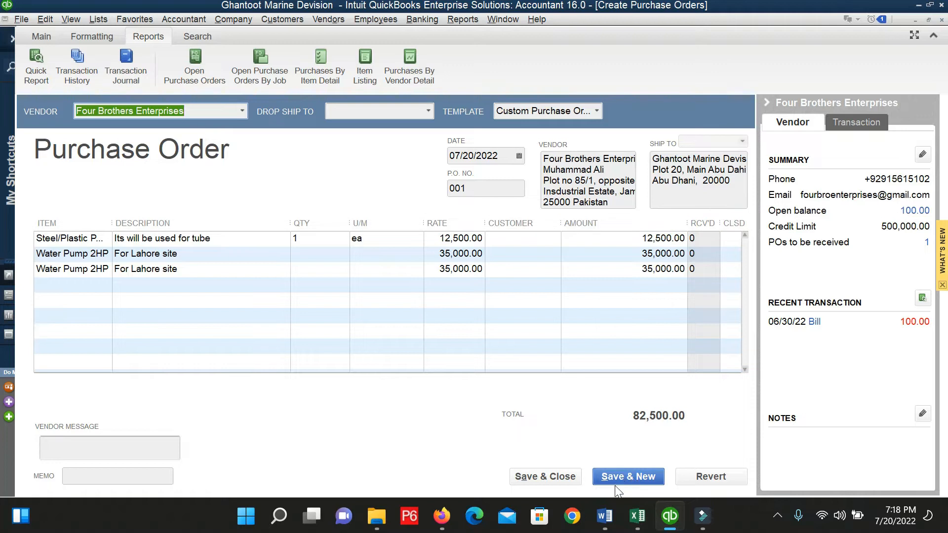
click(548, 478)
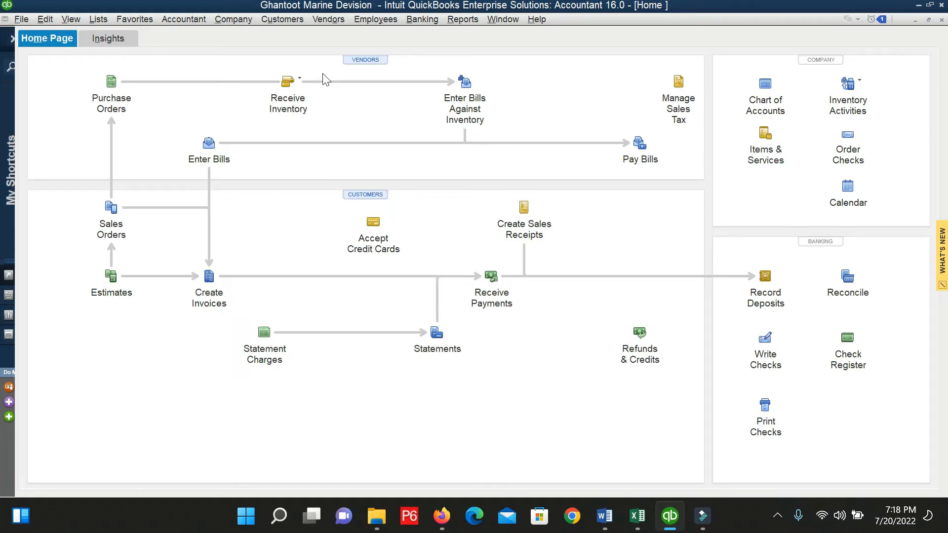
Choose Vendors > Receive Items to open a blank item receipt.
click(321, 23)
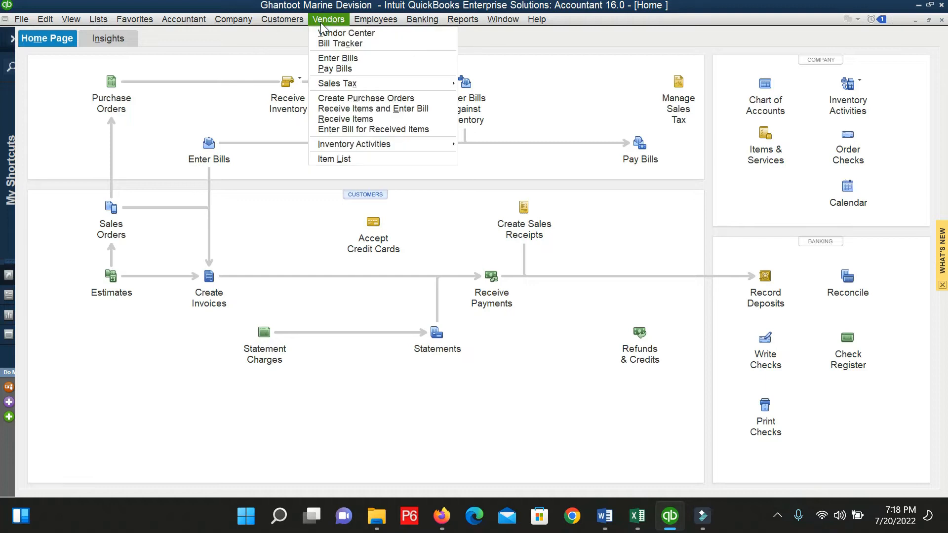
click(377, 119)
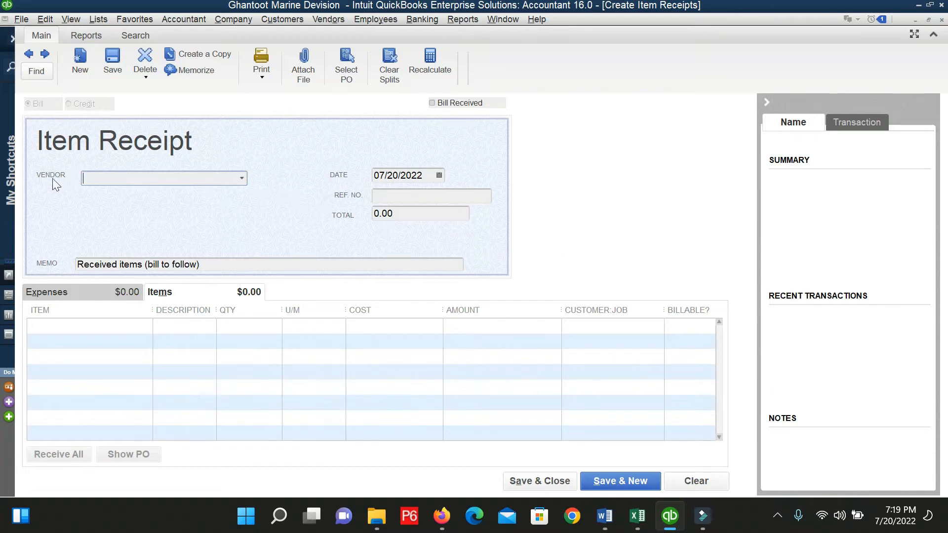
Try vendors on the item receipt: Four Brothers Enterprises, then ABC, which has no open purchase orders.
click(242, 179)
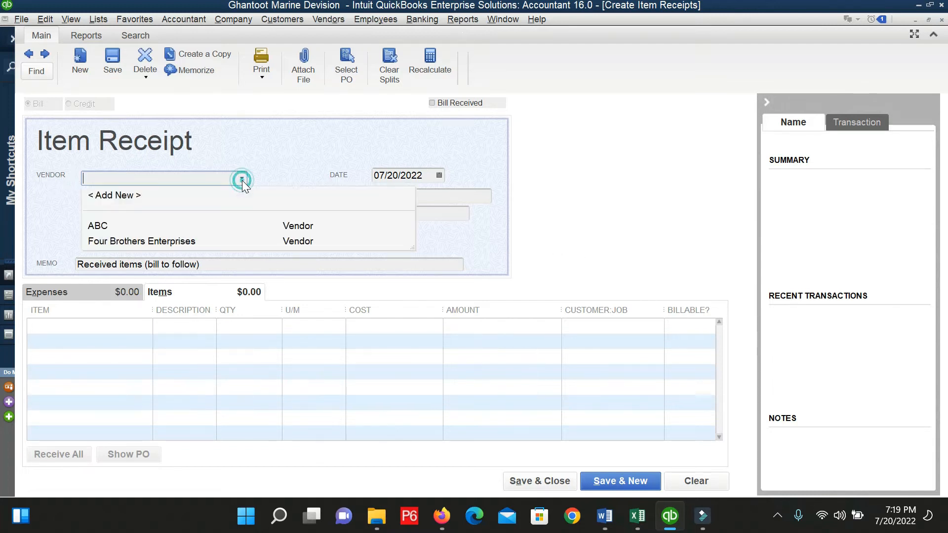
click(137, 241)
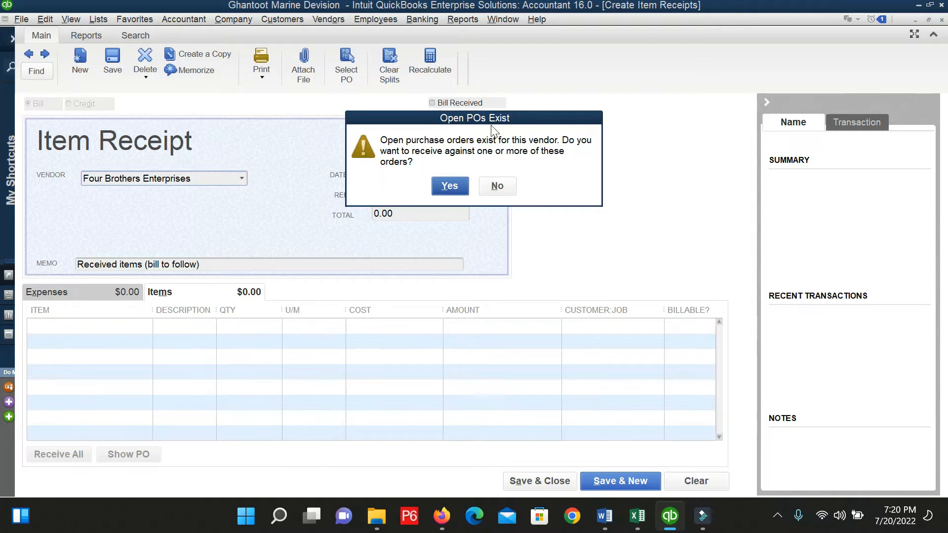
click(498, 186)
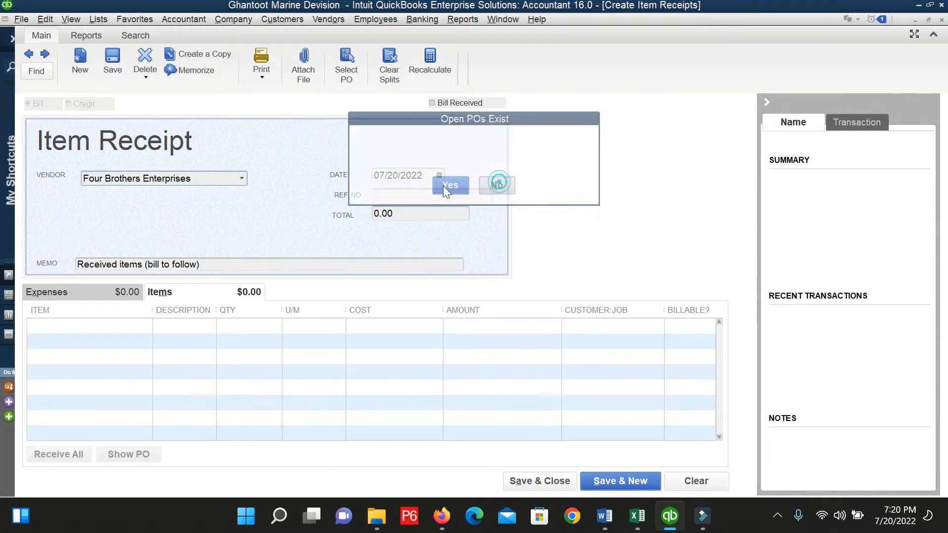
click(241, 178)
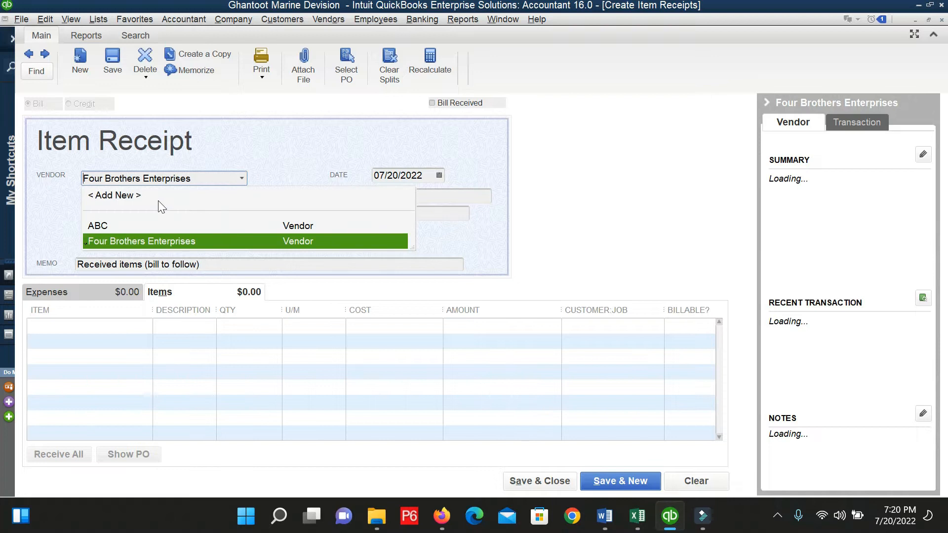
click(143, 197)
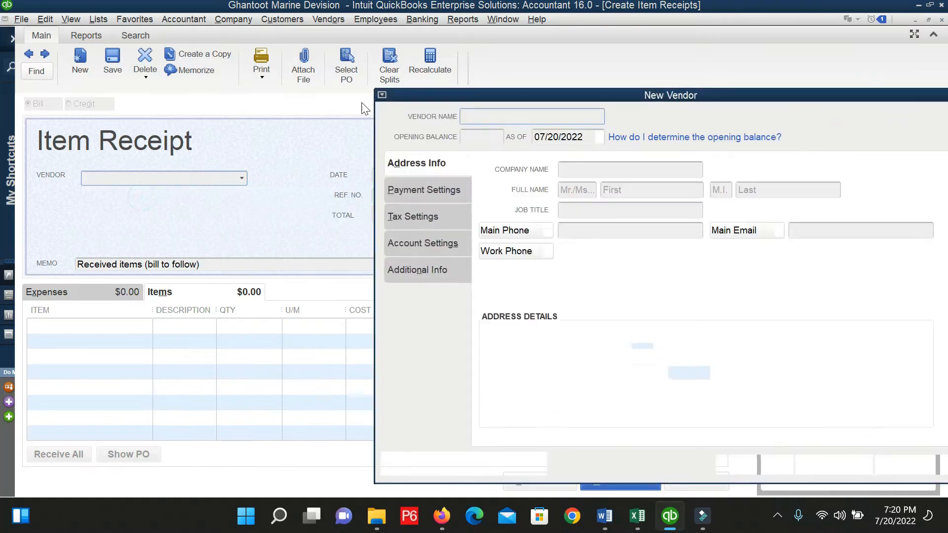
key(Escape)
click(241, 178)
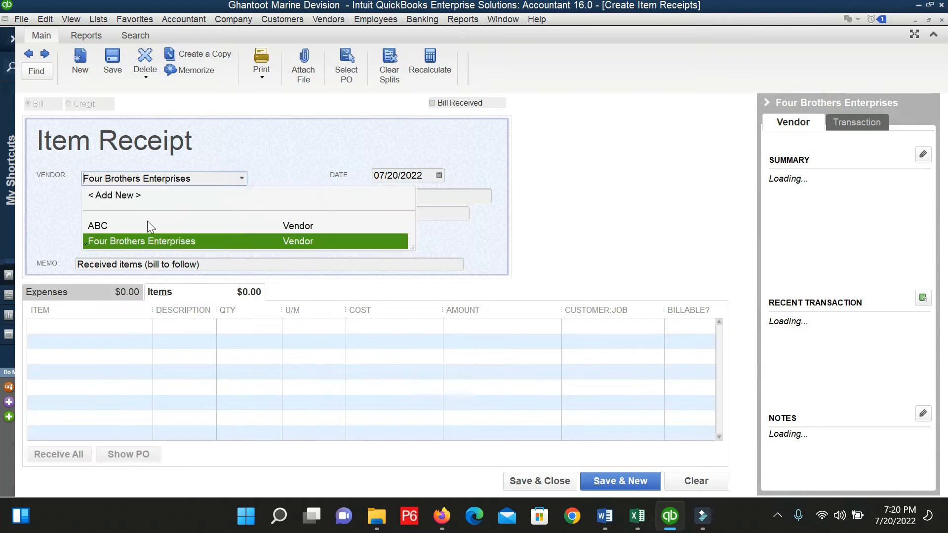
click(147, 223)
click(348, 74)
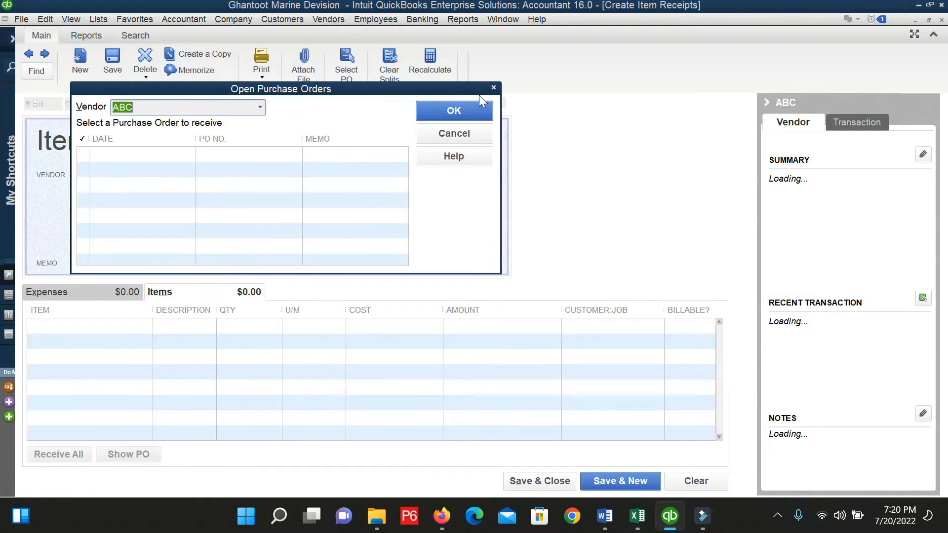
click(493, 87)
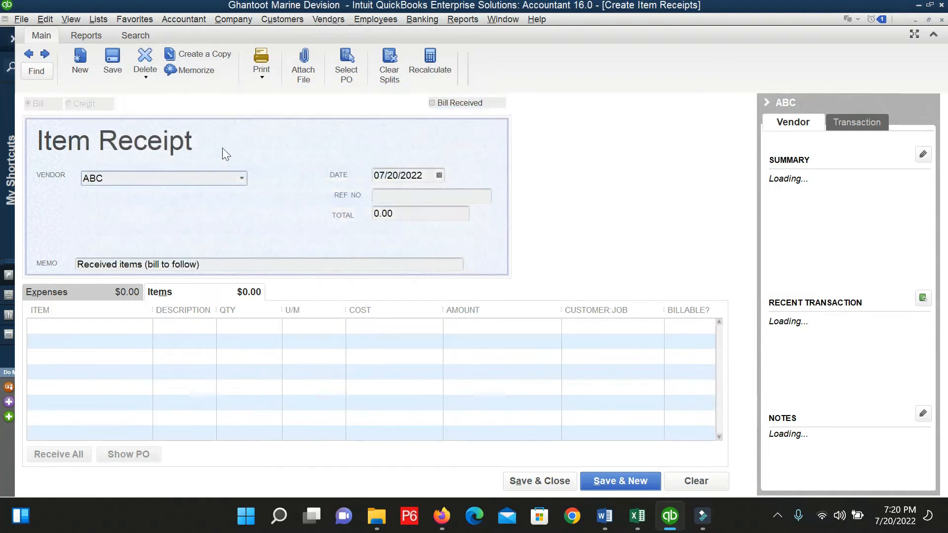
Set the vendor back to Four Brothers Enterprises, accept its open POs, and tick PO 001.
click(241, 178)
click(124, 240)
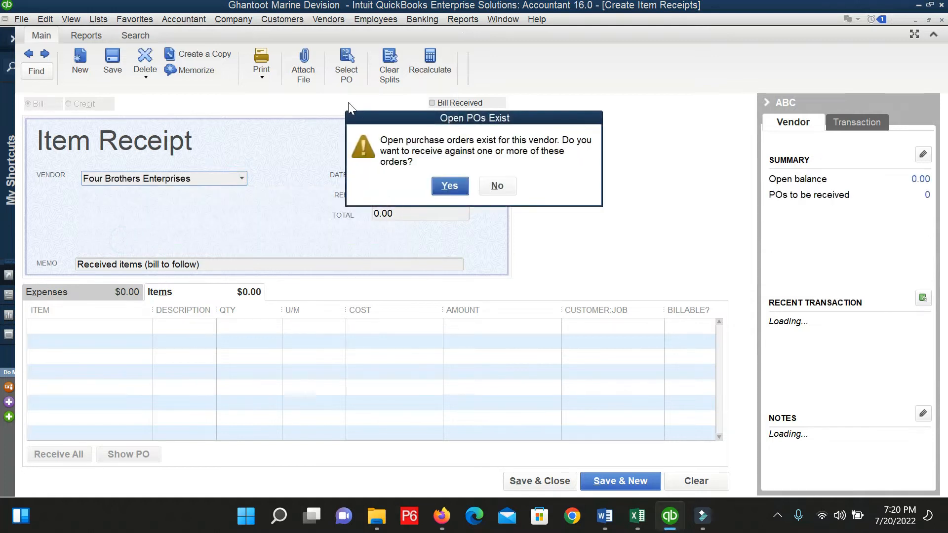
click(438, 186)
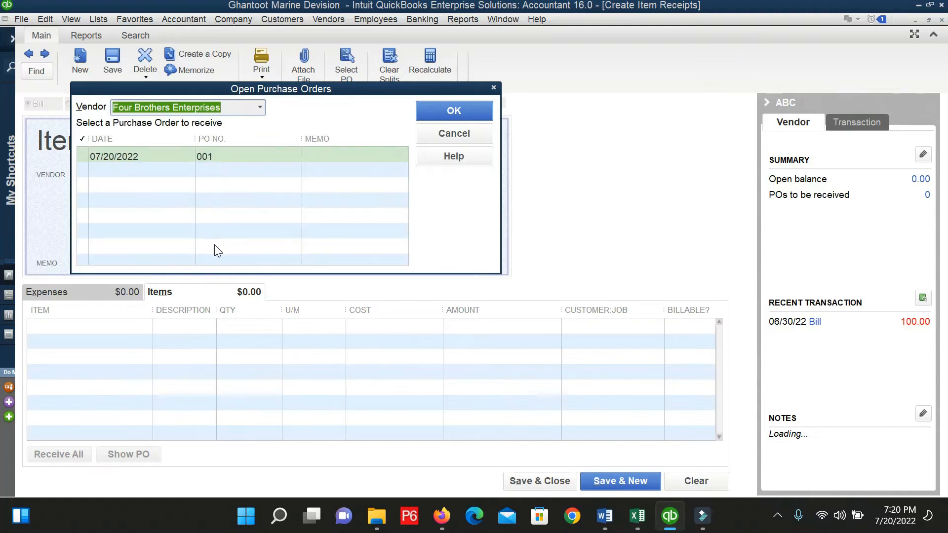
click(86, 156)
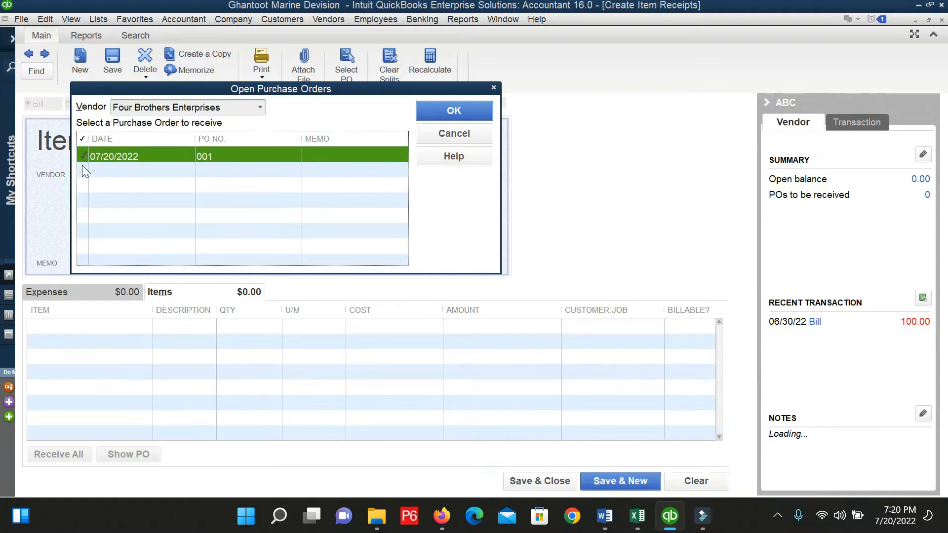
click(82, 165)
click(82, 158)
click(82, 158)
Bring PO 001's three lines (82,500.00 total) into the item receipt and enter reference dc-055.
click(445, 112)
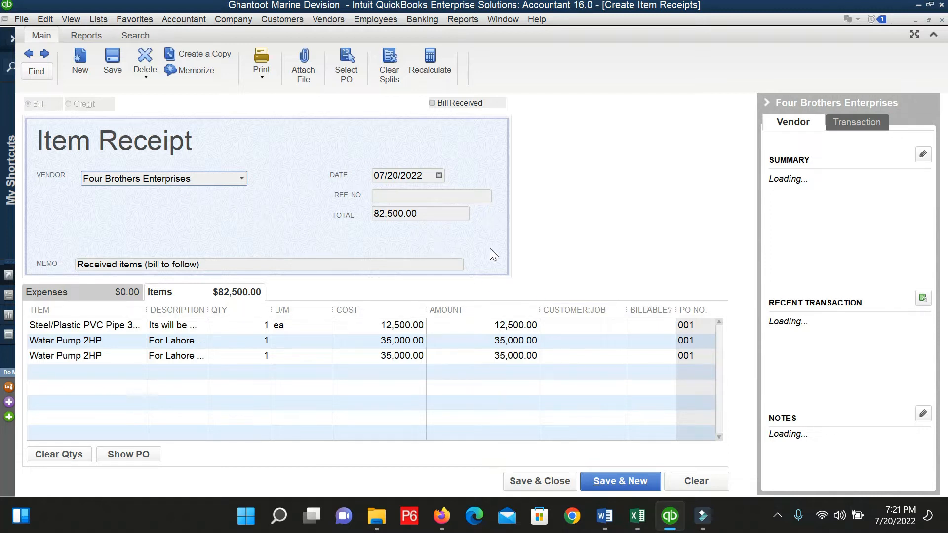
click(417, 195)
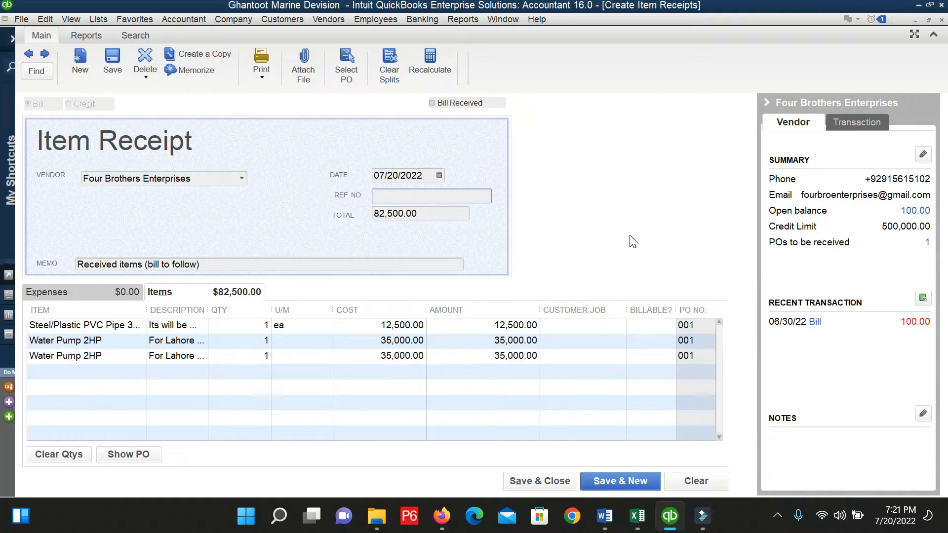
text(dc-055)
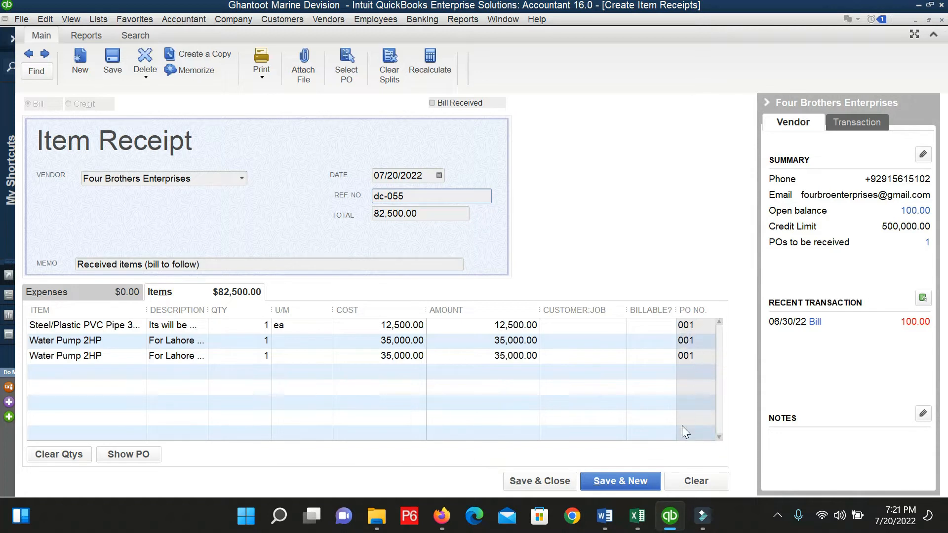
Compare the item rows and select the third row, the duplicate Water Pump 2HP line.
click(691, 328)
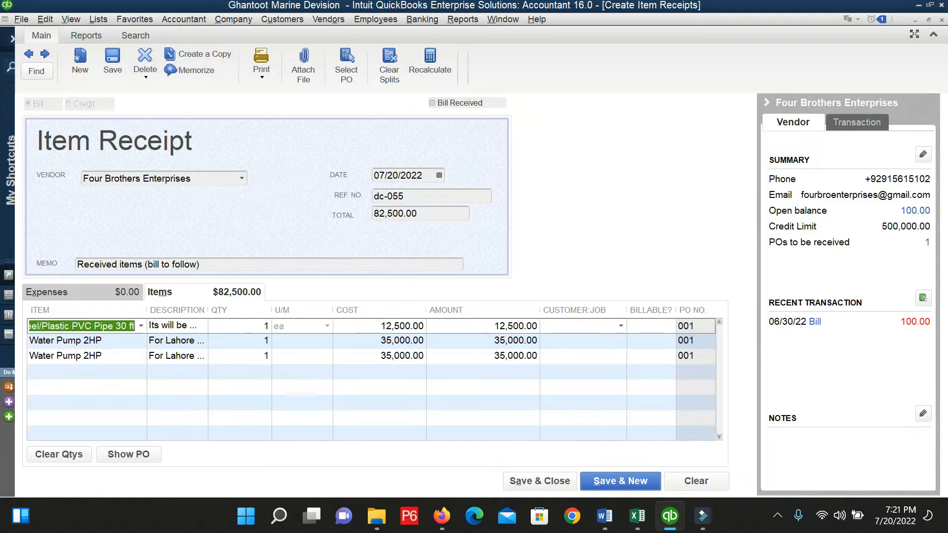
click(252, 326)
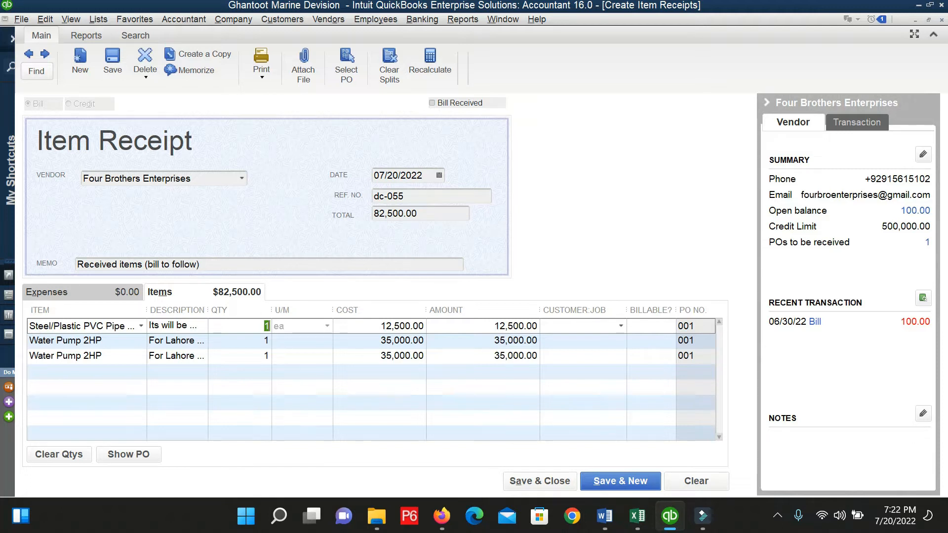
click(260, 351)
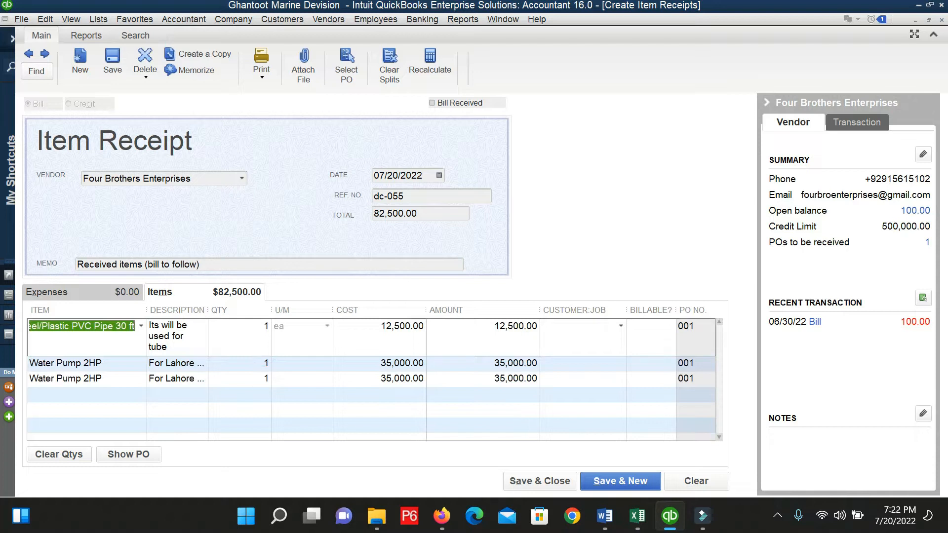
click(260, 379)
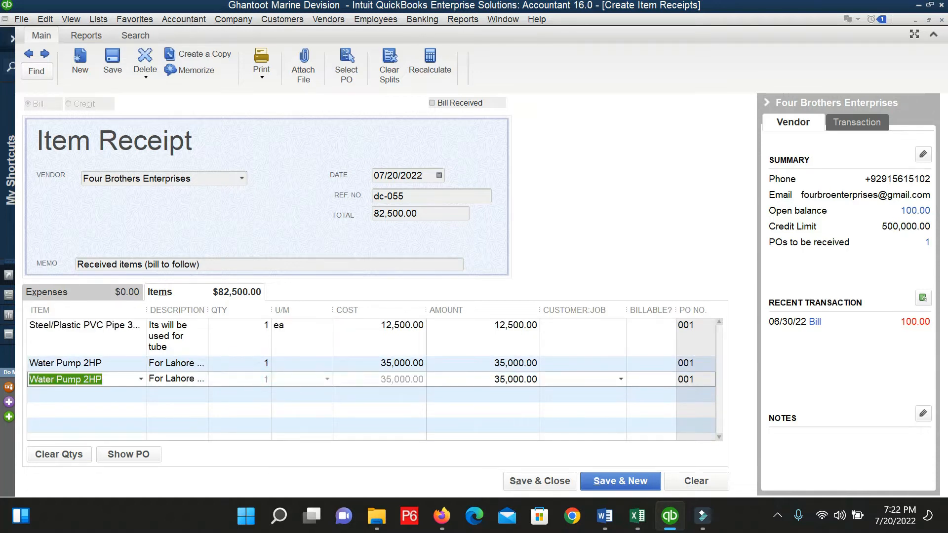
click(259, 363)
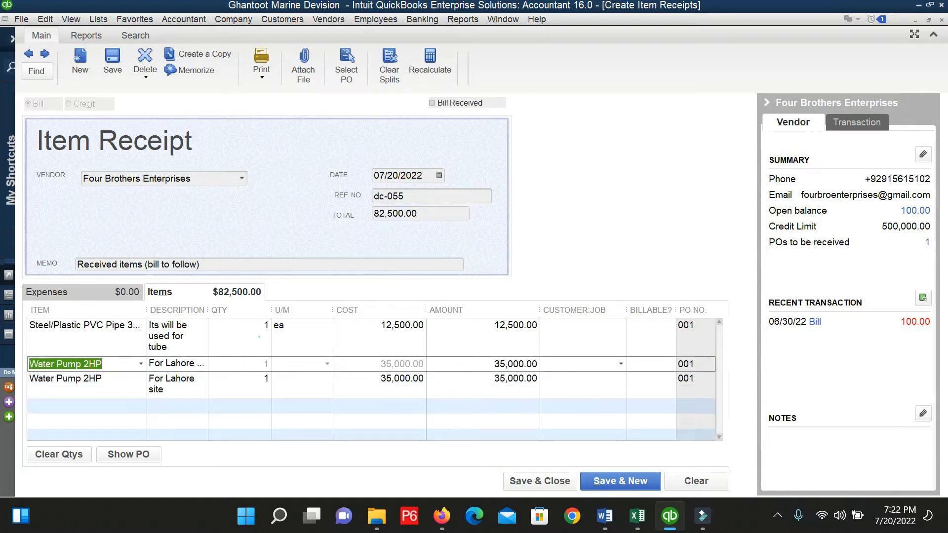
click(258, 336)
click(259, 326)
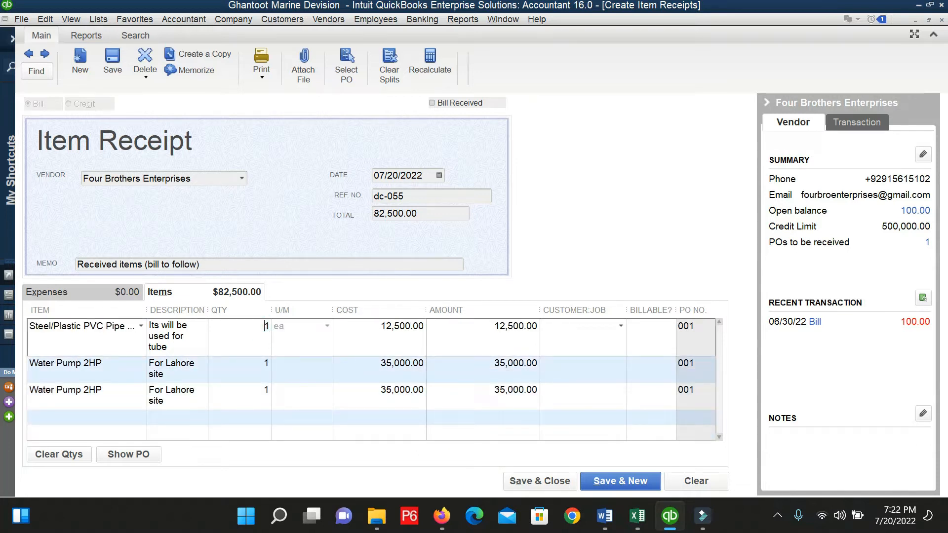
click(121, 391)
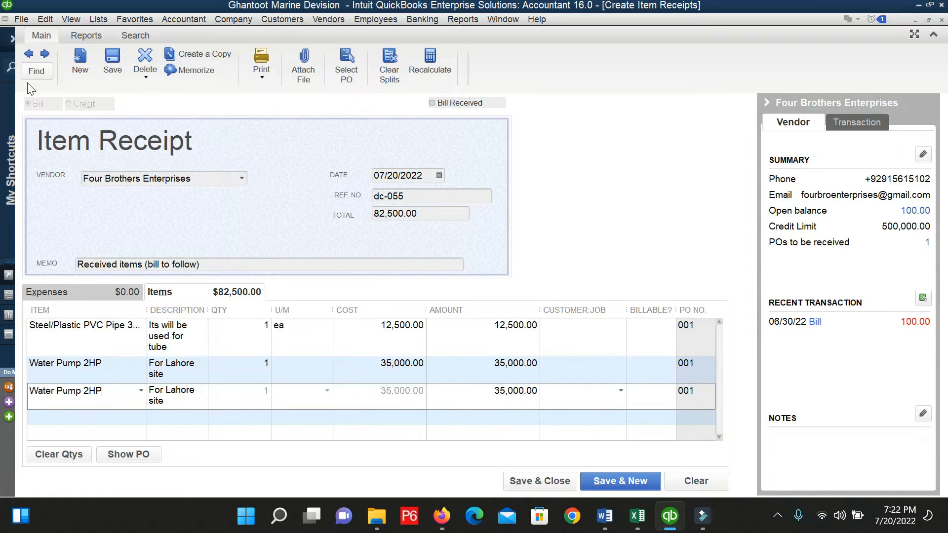
Delete the duplicate Water Pump 2HP line via Edit > Delete Line, leaving 47,500.00.
click(42, 19)
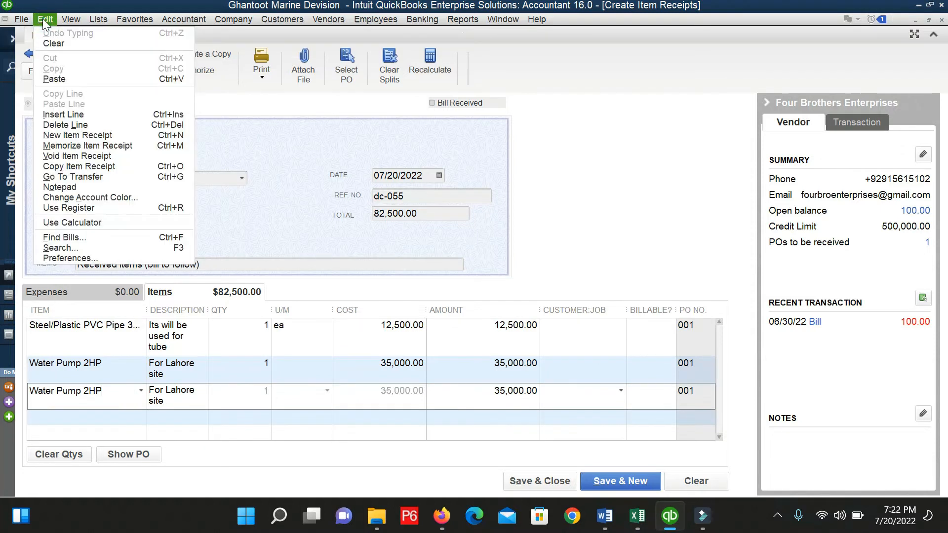
click(80, 124)
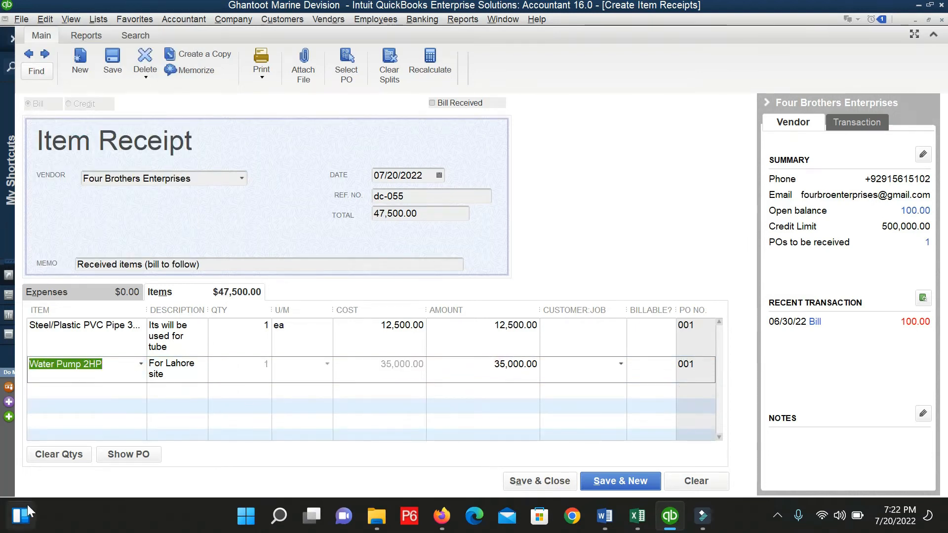
mouse_move(28, 505)
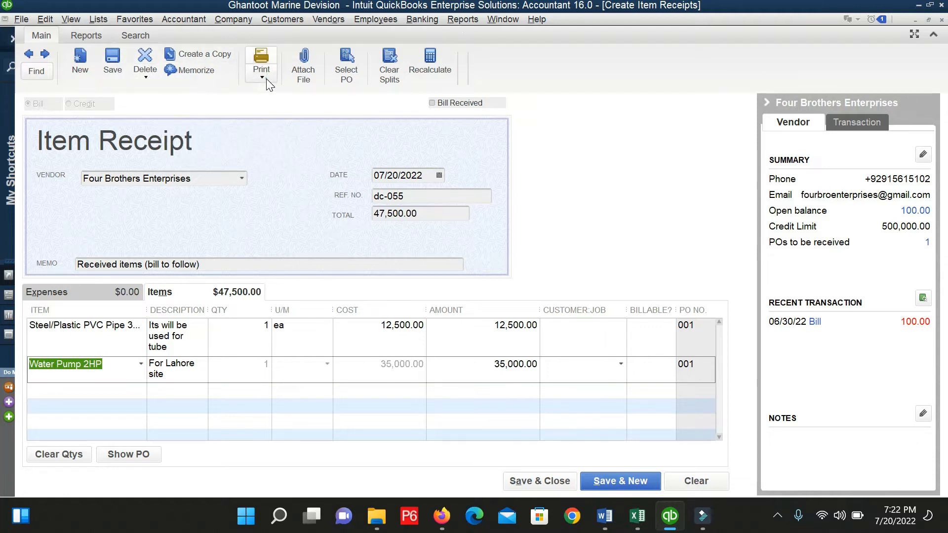
Save the 47,500.00 item receipt and preview its printout without printing.
click(113, 63)
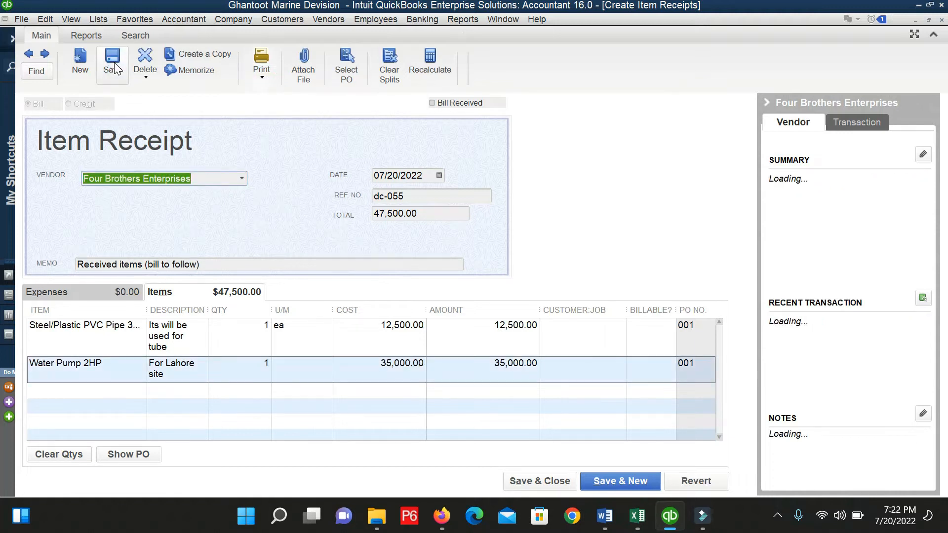
click(261, 75)
click(267, 91)
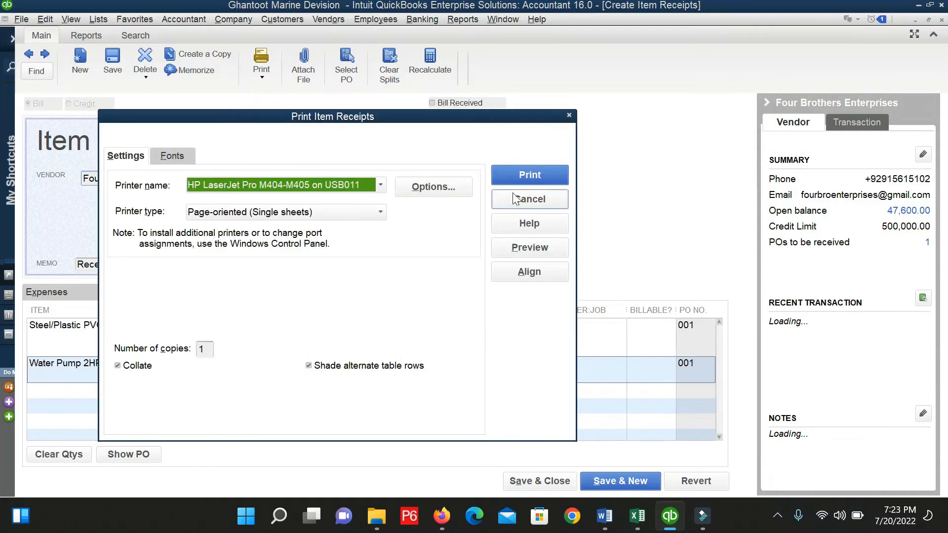
click(523, 255)
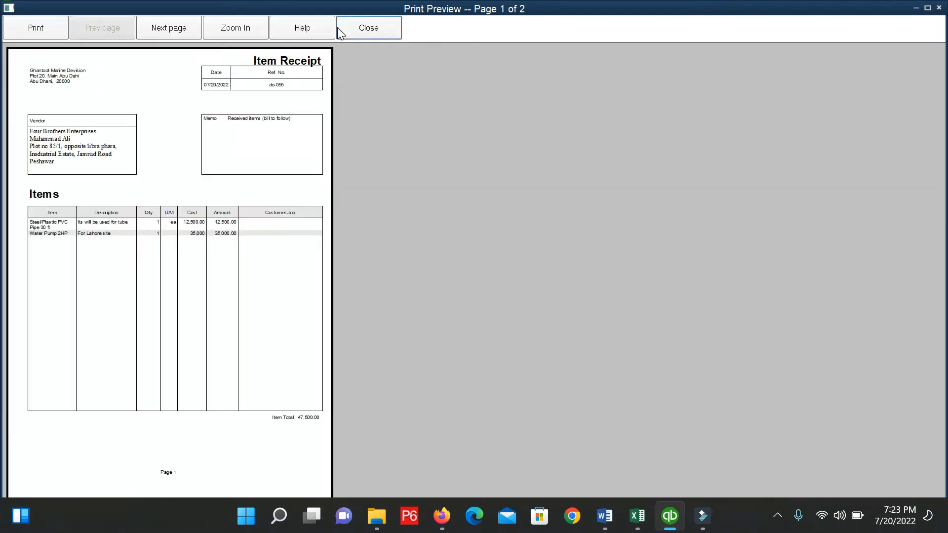
click(364, 29)
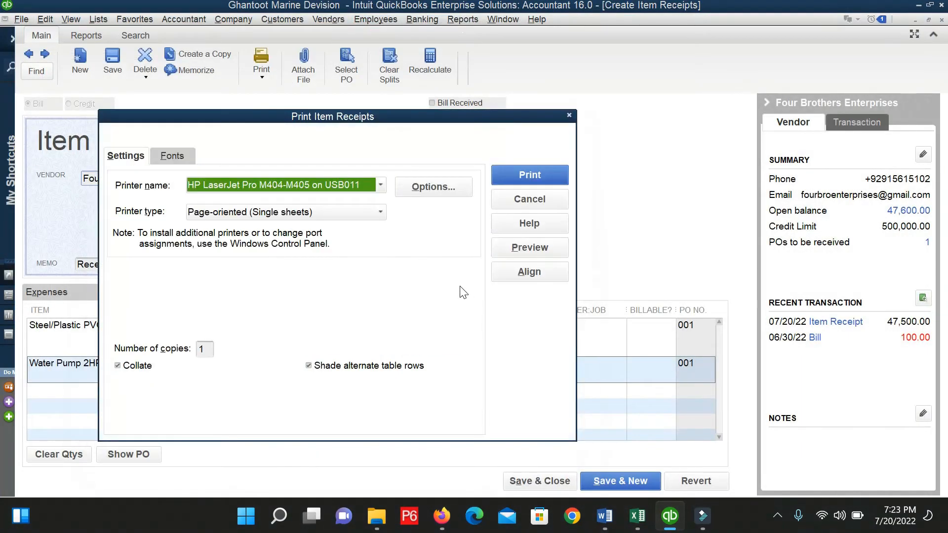
click(569, 117)
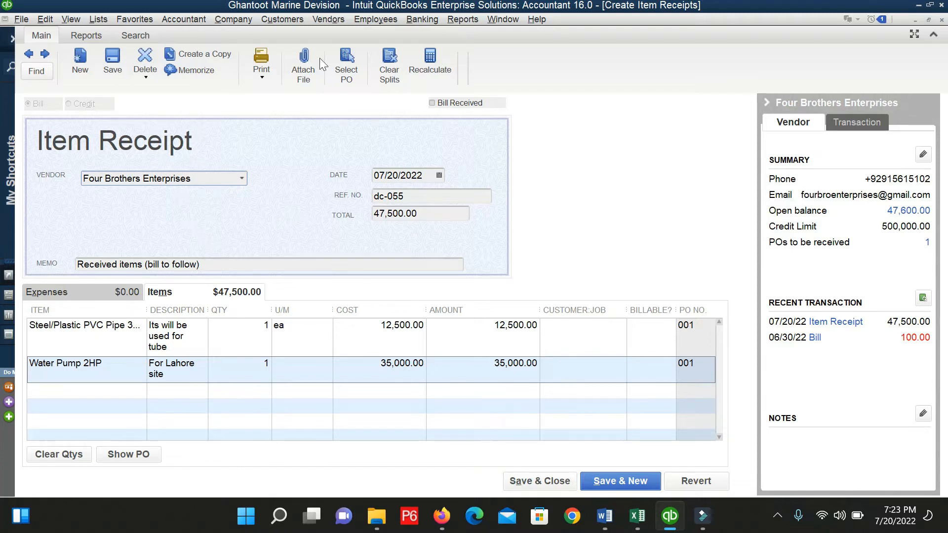
Create a bill from Four Brothers Enterprises' 07/20/2022 dc-055 item receipt via Enter Bill for Received Items.
click(340, 19)
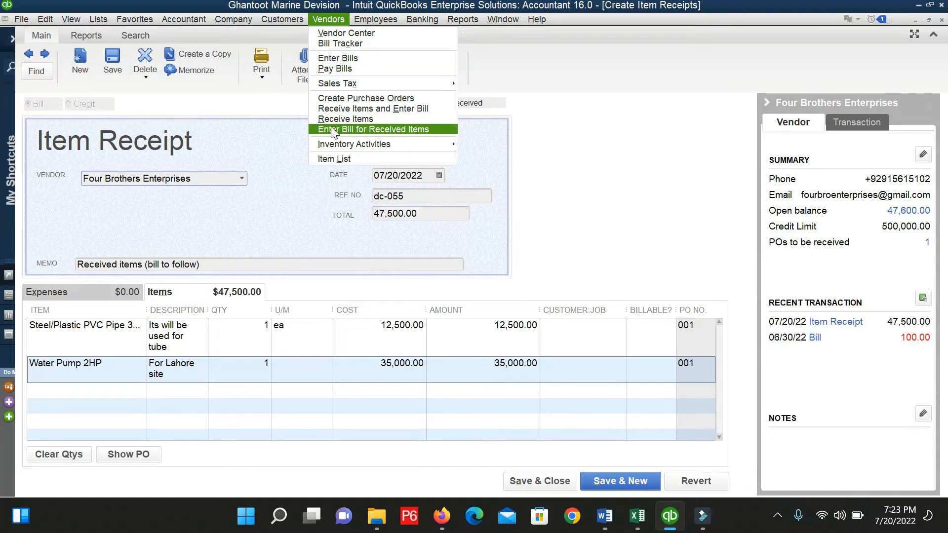
click(356, 132)
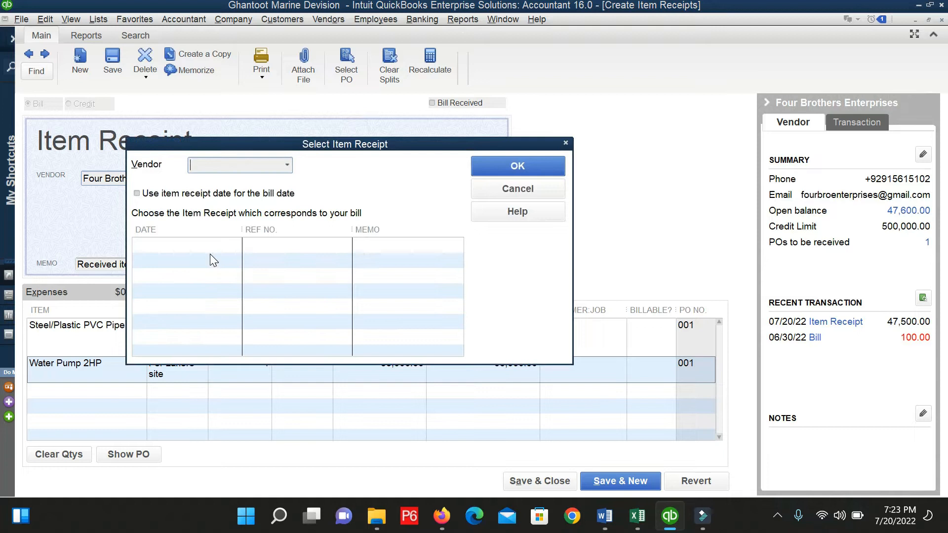
click(286, 166)
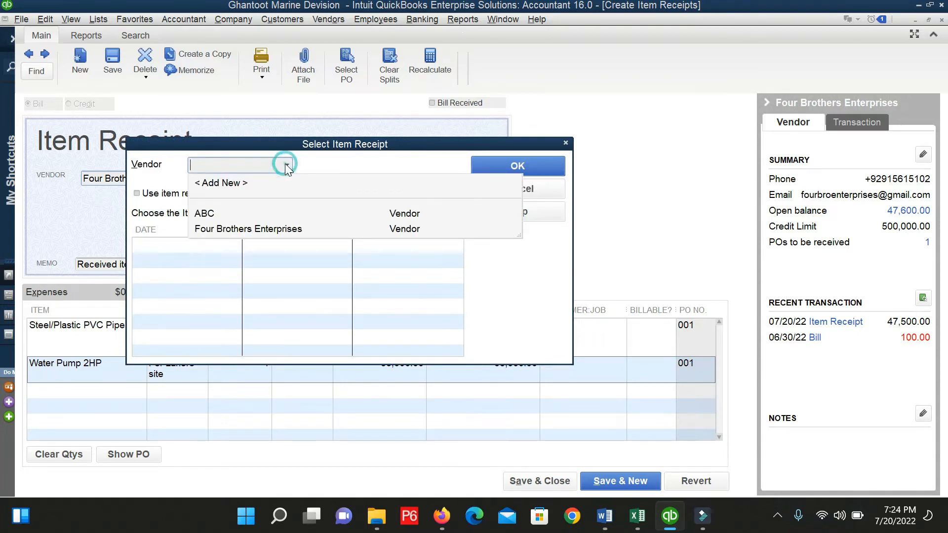
click(249, 229)
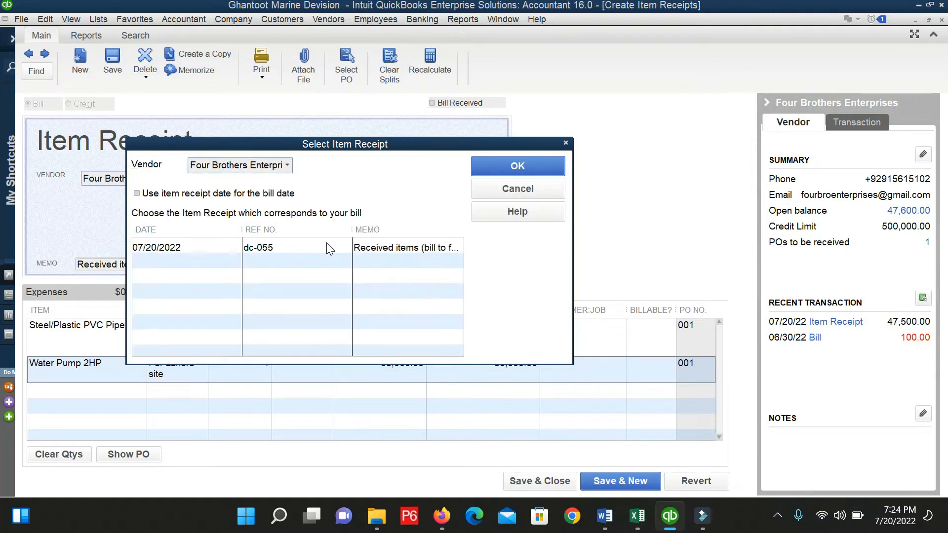
click(179, 248)
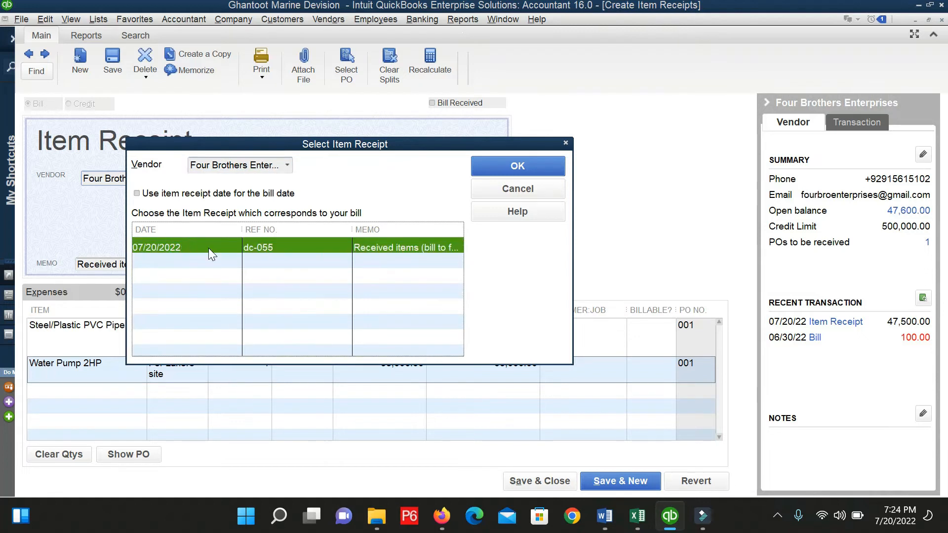
click(530, 167)
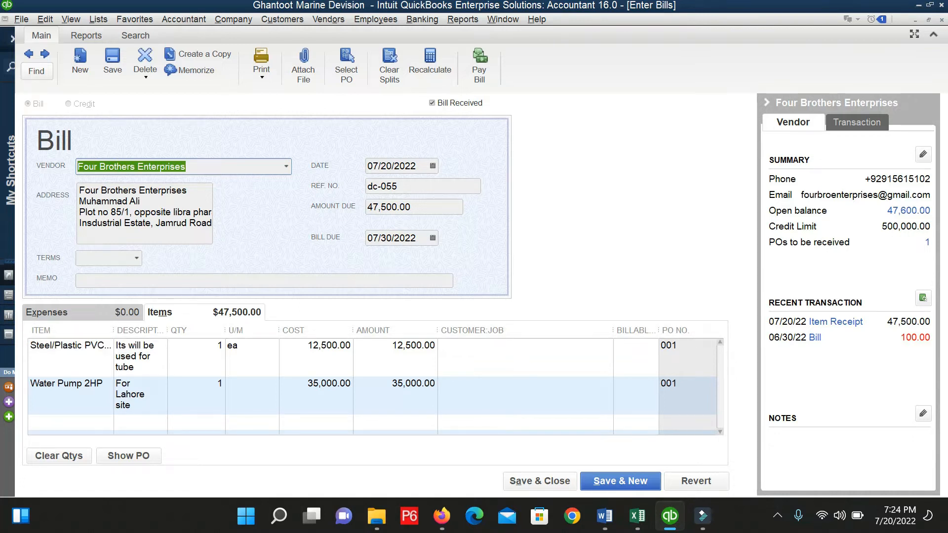
click(99, 315)
click(171, 315)
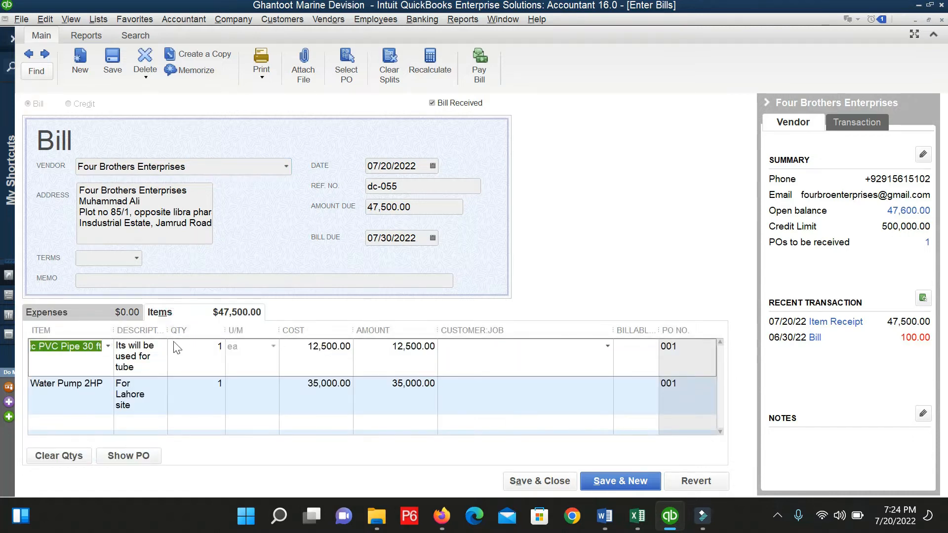
click(109, 308)
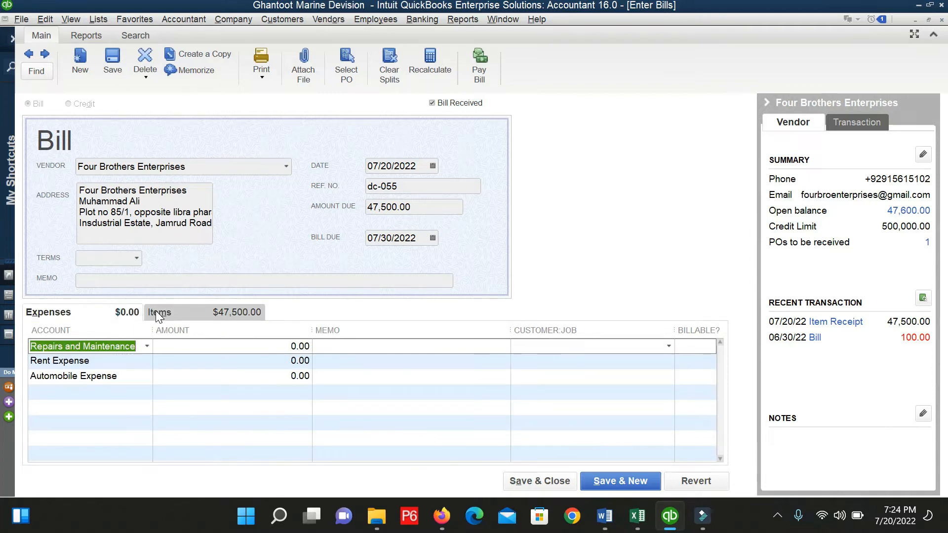
click(158, 316)
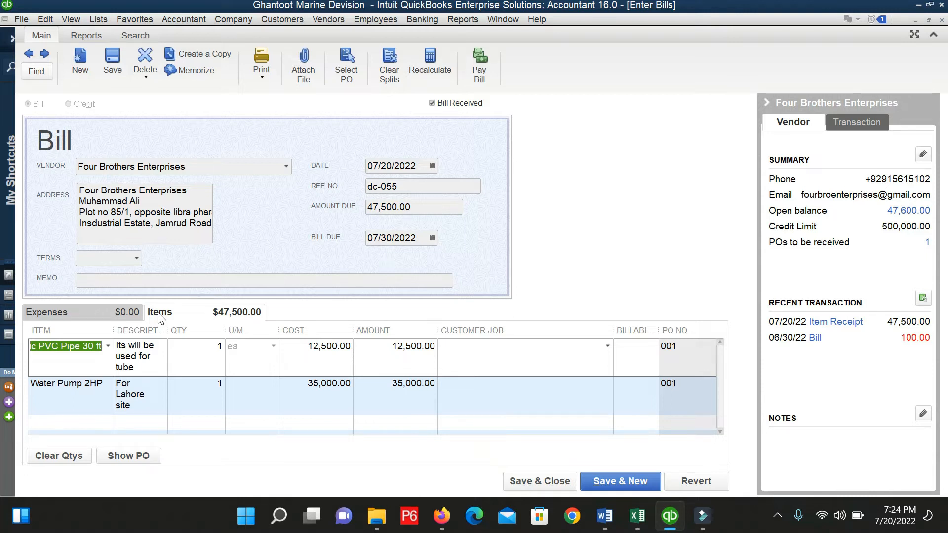
click(82, 311)
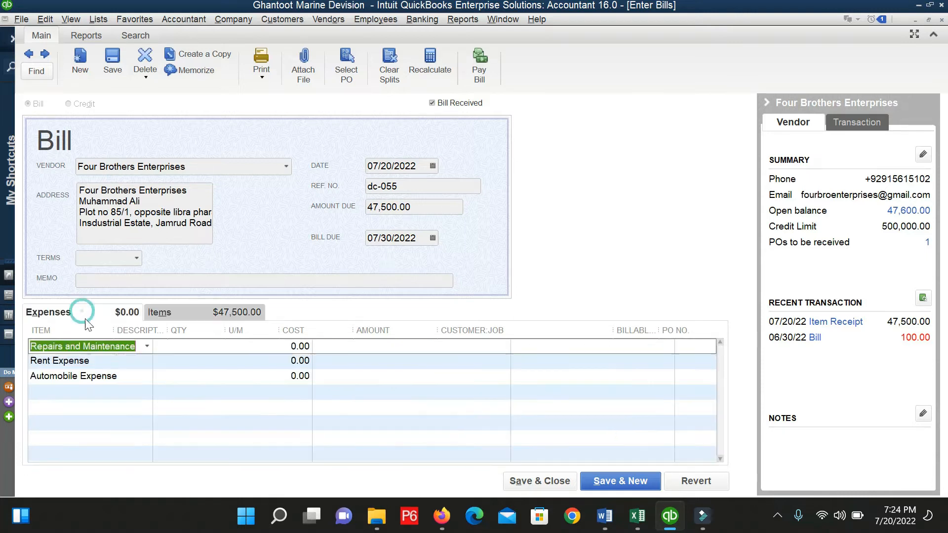
click(176, 310)
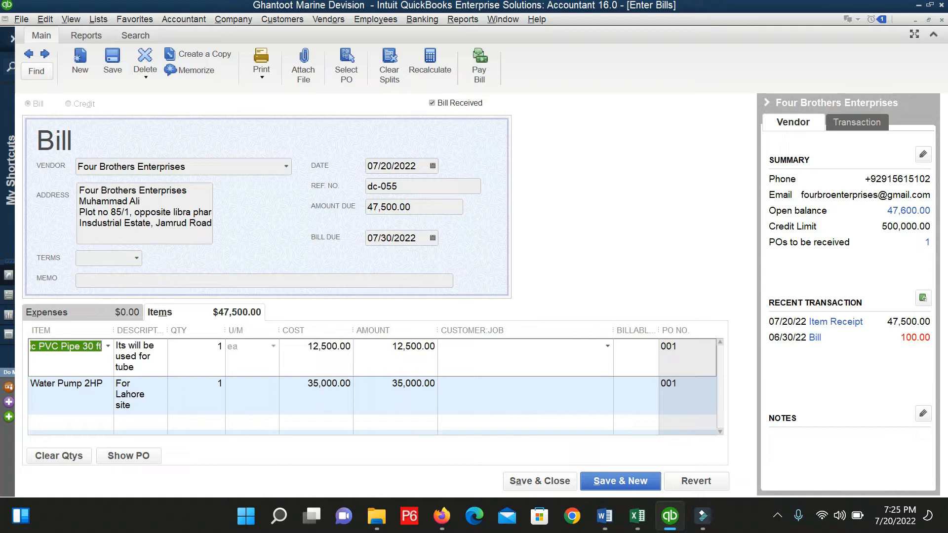
click(141, 460)
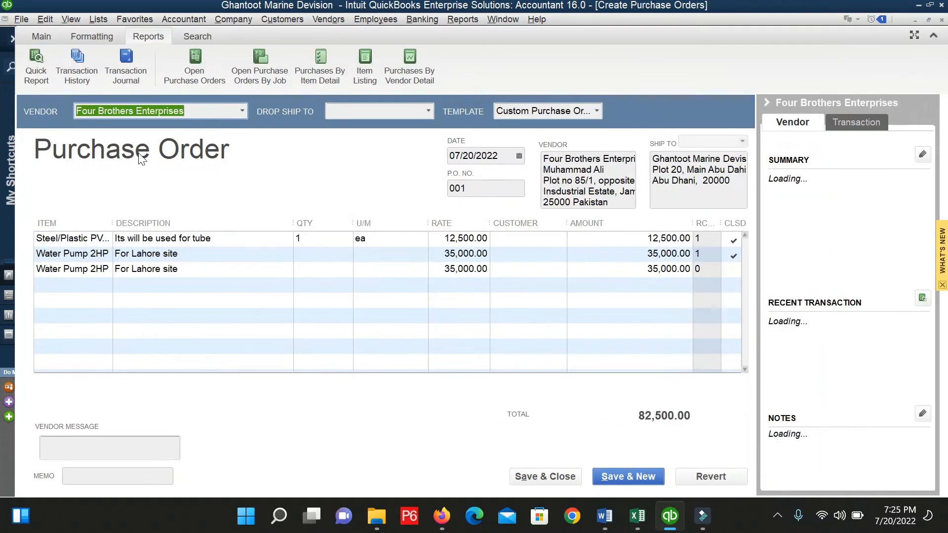
key(Escape)
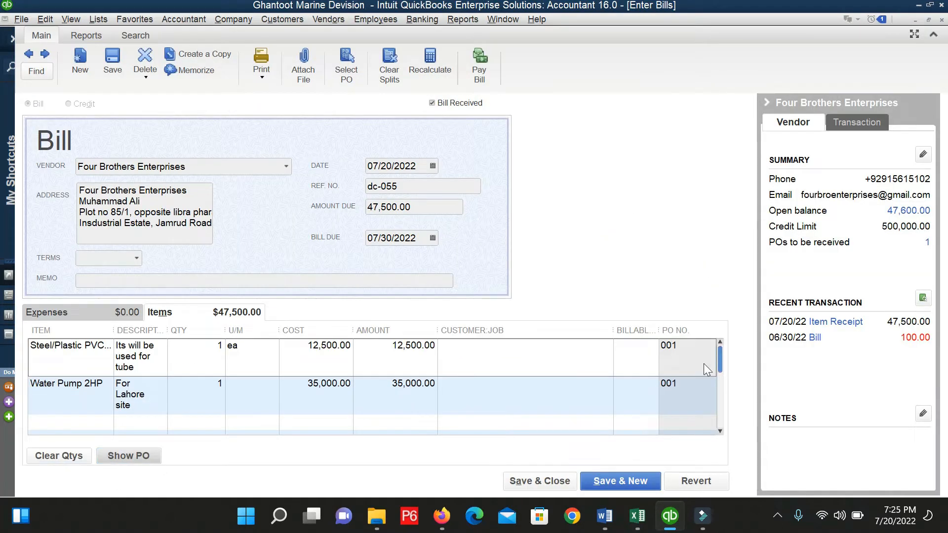
Change the bill due date to 07/28/2022 and start printing the bill.
click(203, 360)
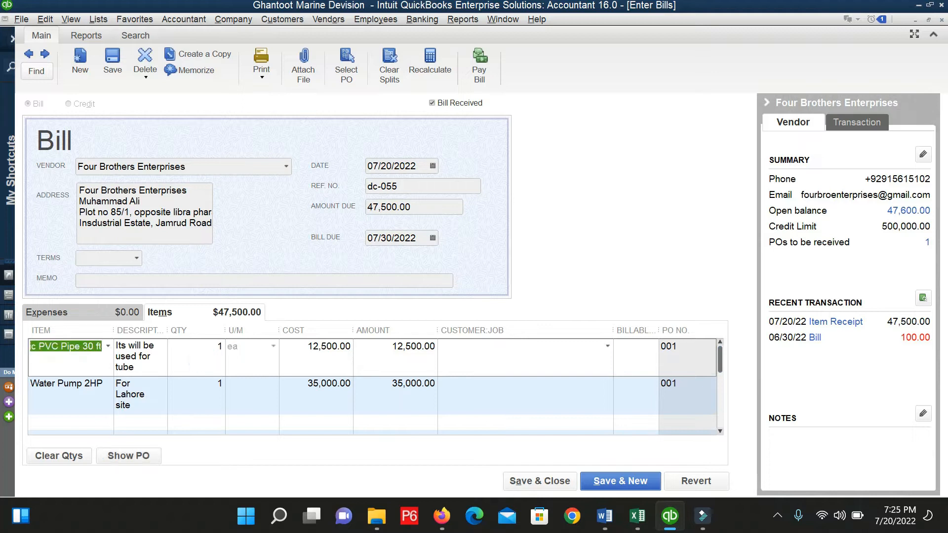
click(207, 356)
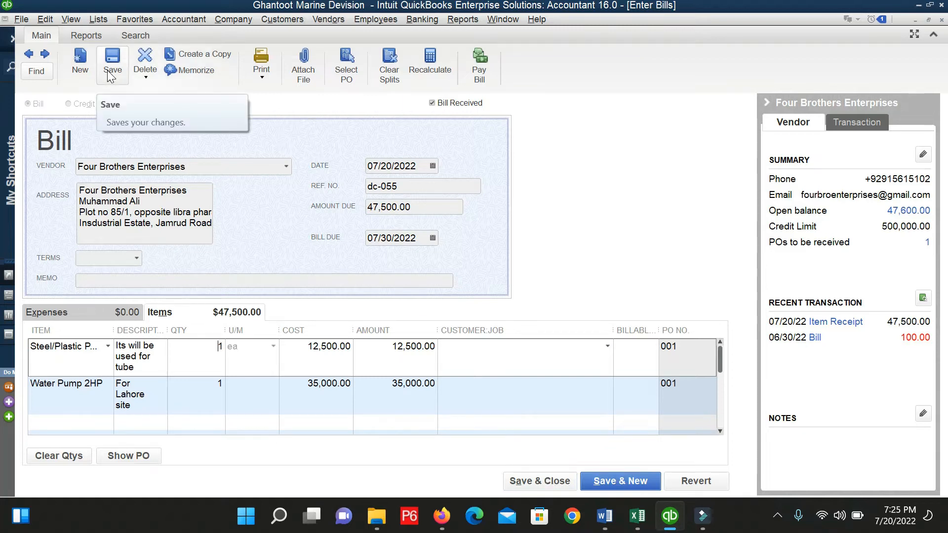
click(392, 166)
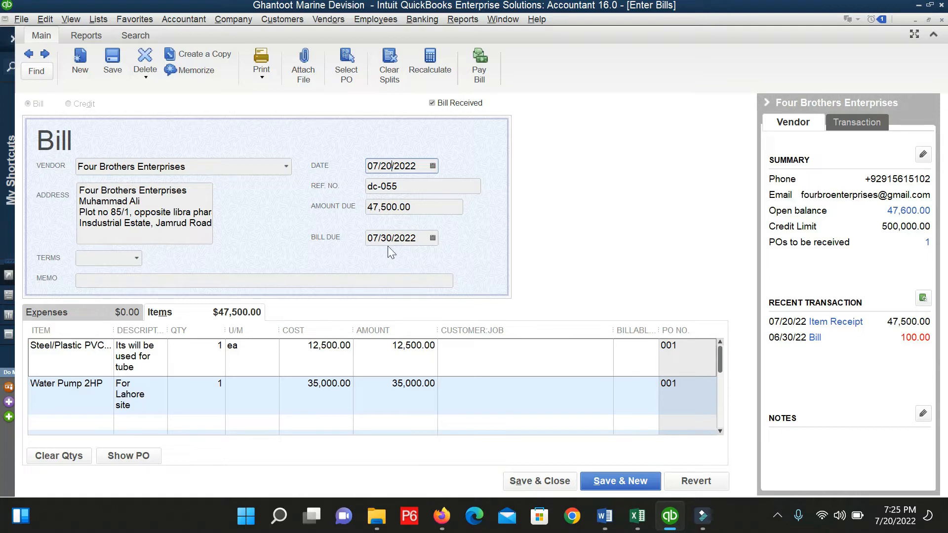
click(432, 237)
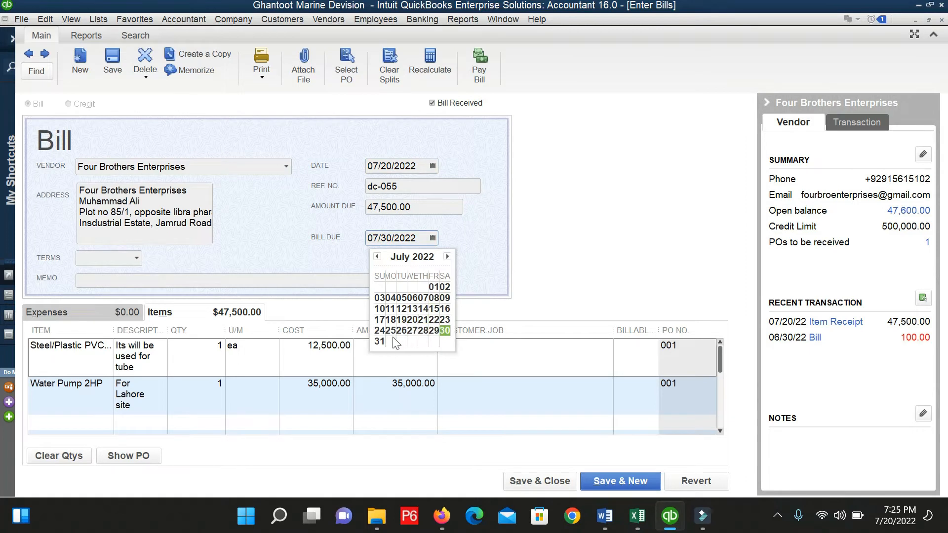
click(424, 331)
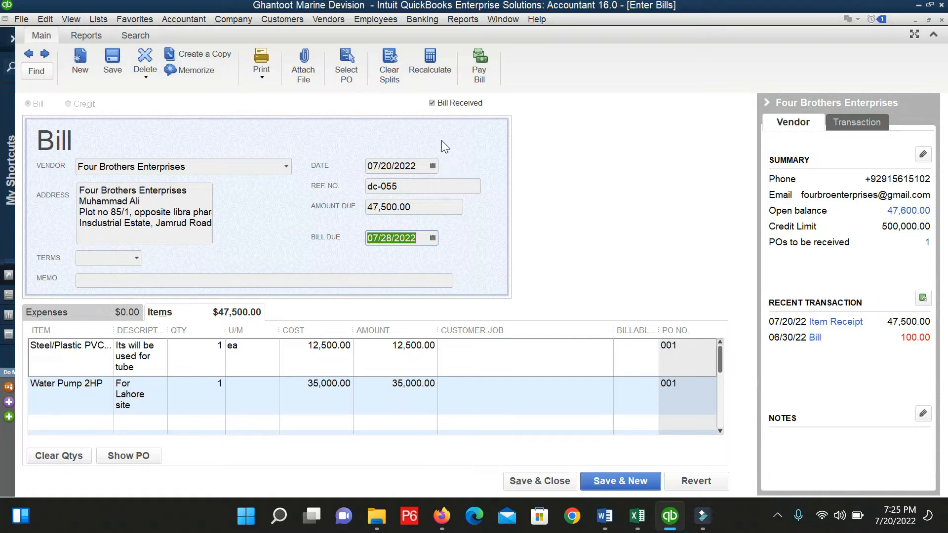
click(249, 82)
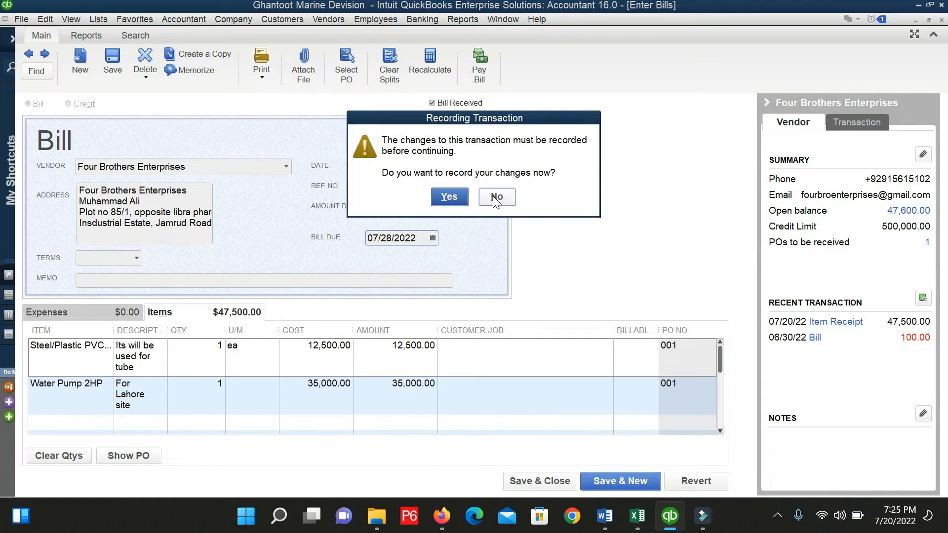
Record the bill changes and preview its two-page printout, zooming into the top section.
click(450, 197)
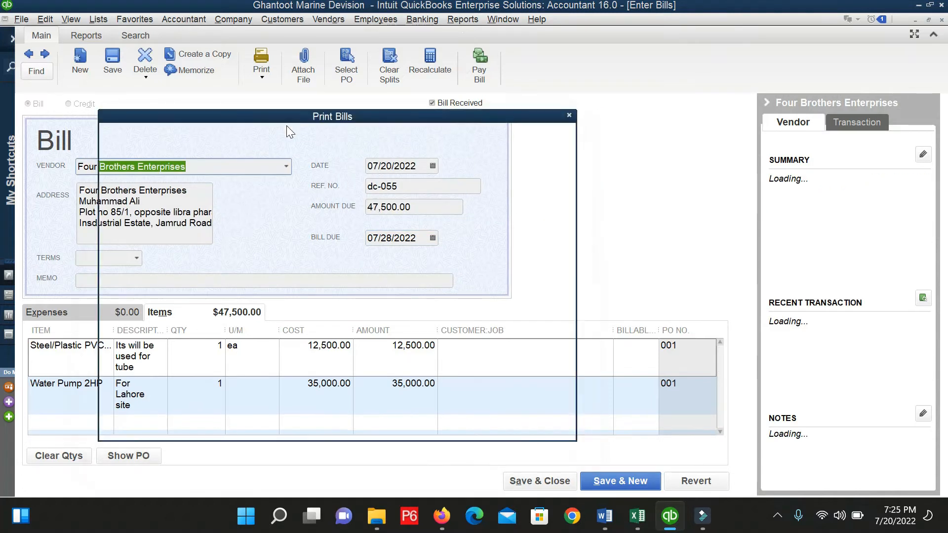
click(526, 247)
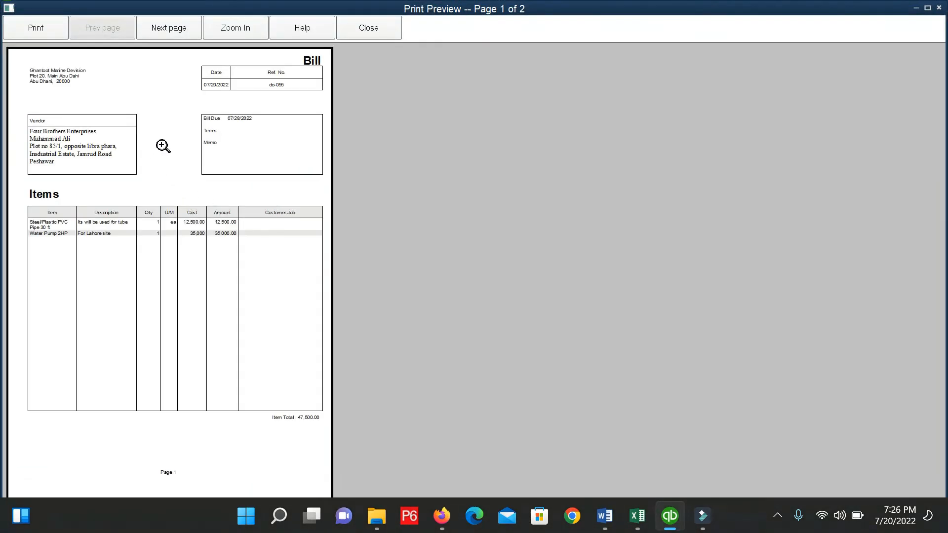
click(197, 108)
click(202, 120)
click(173, 101)
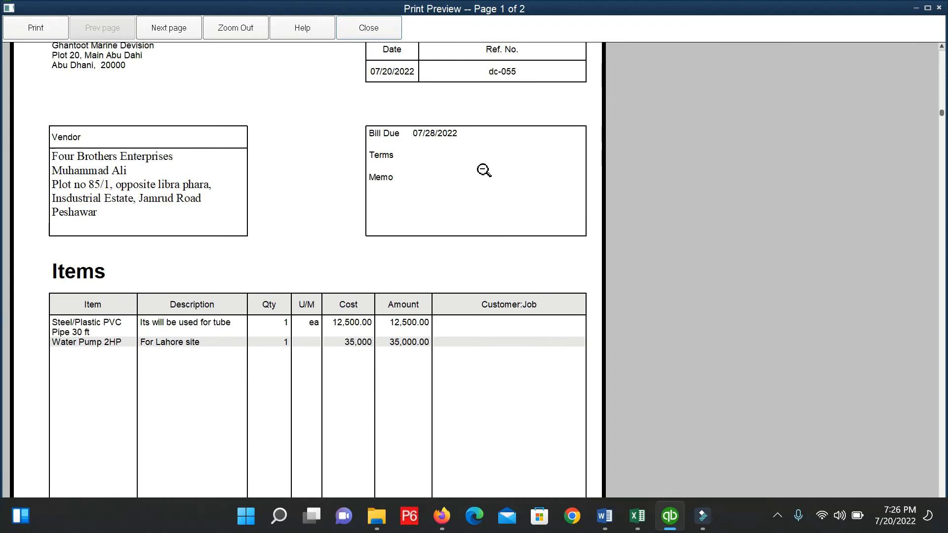
key(Escape)
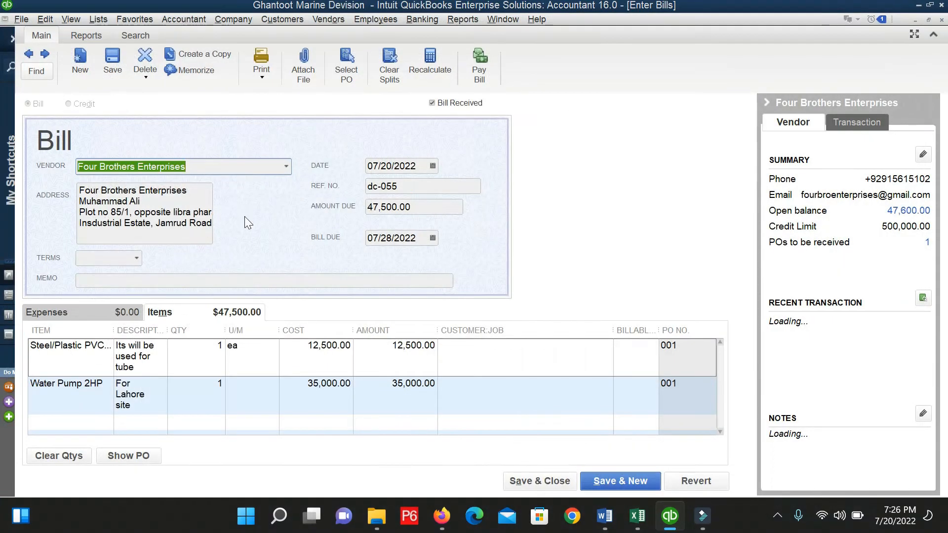
key(ctrl+p)
Save the 47,500.00 bill, check the amount due and Water Pump 2HP line, then close it.
key(Escape)
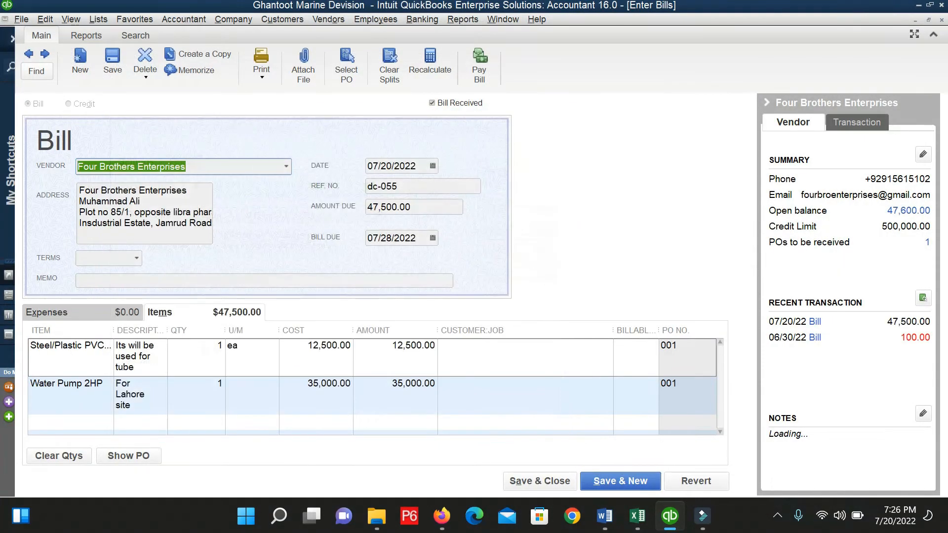
click(105, 68)
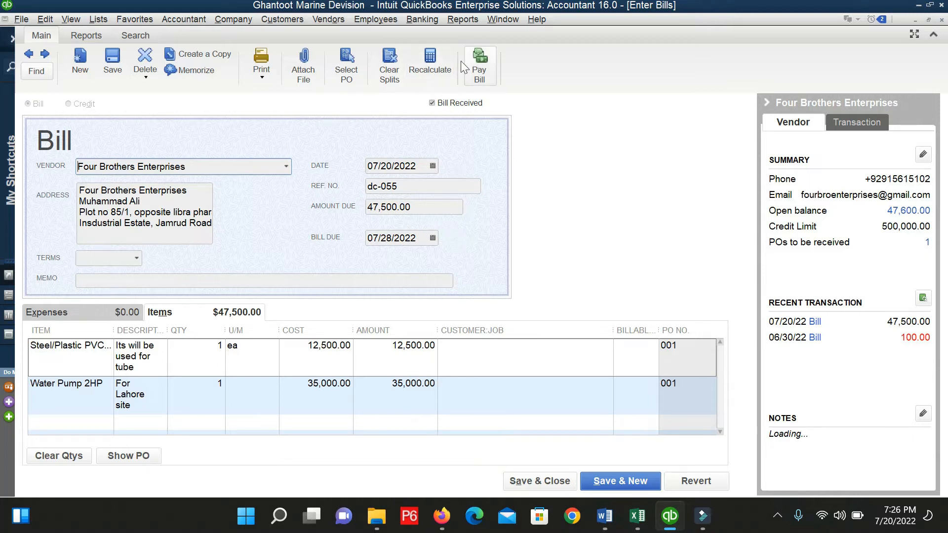
click(430, 61)
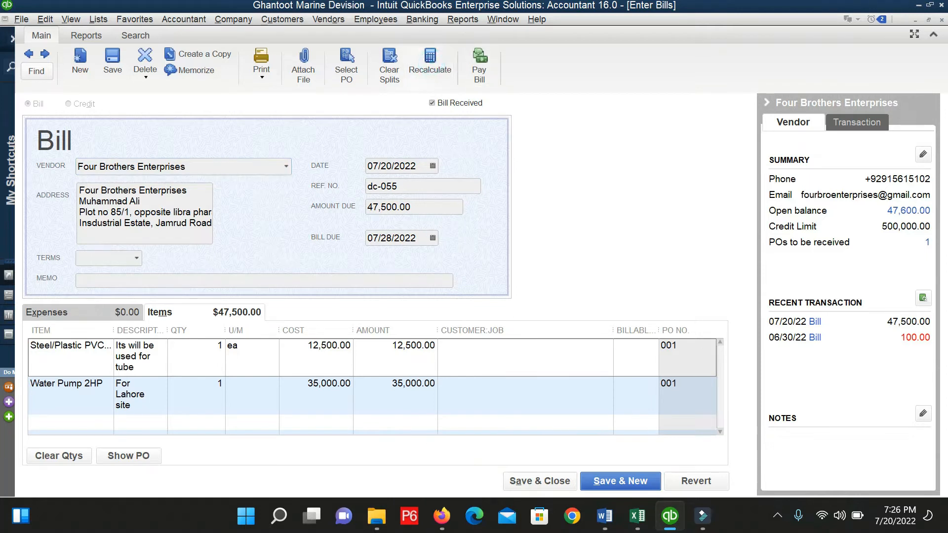
key(Tab)
click(409, 391)
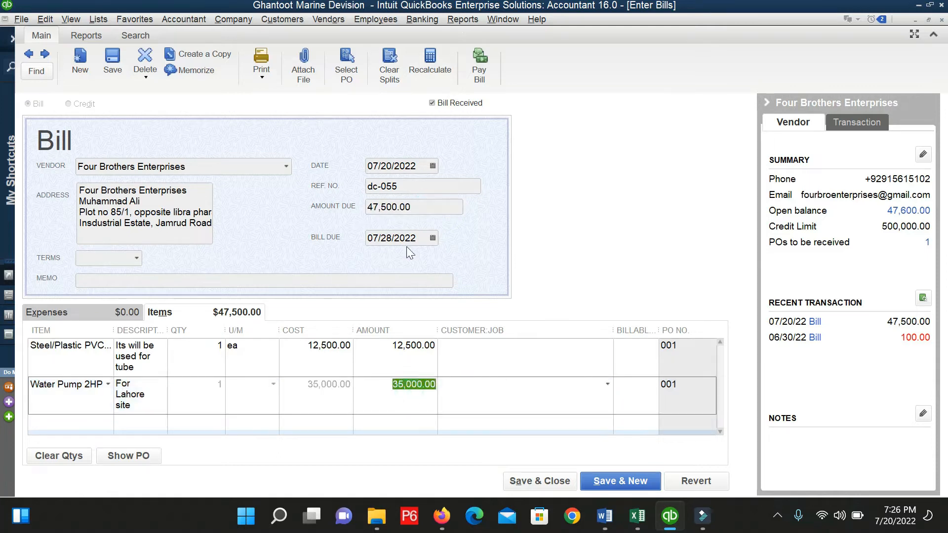
click(408, 206)
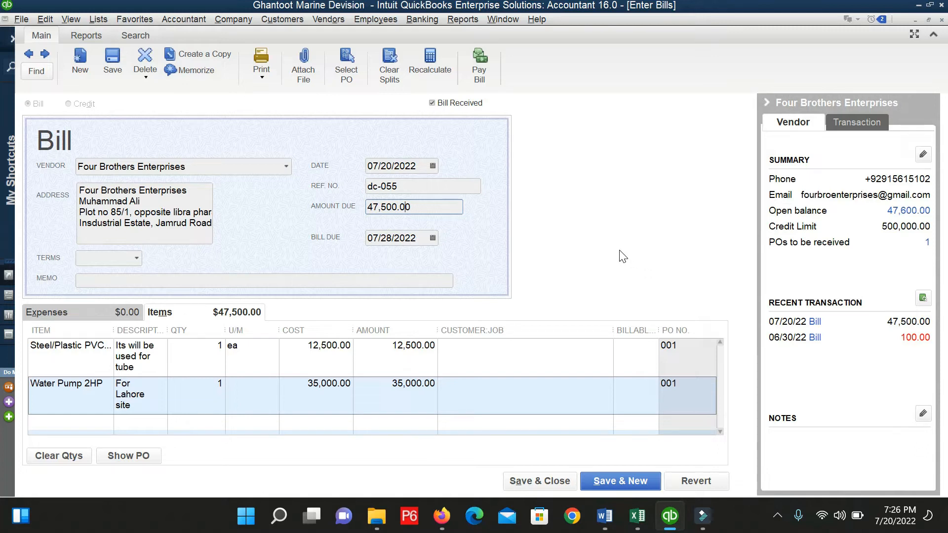
key(Escape)
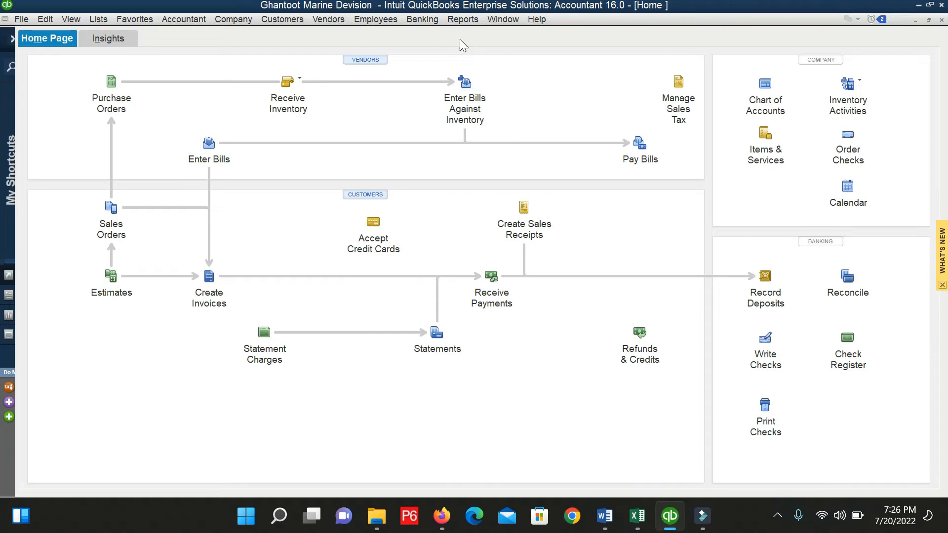
Open Reports > Accountant & Taxes > Adjusted Trial Balance and set the Dates range to All.
click(462, 19)
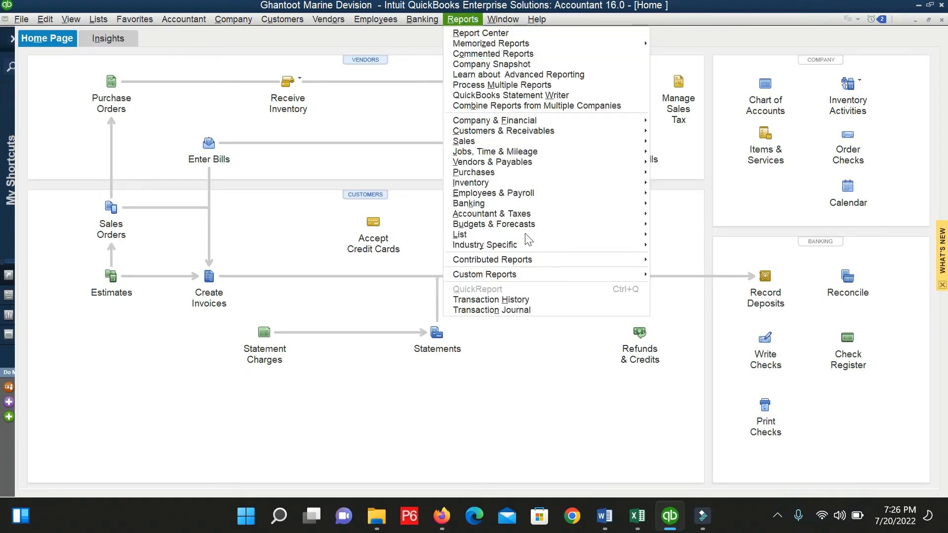
mouse_move(469, 52)
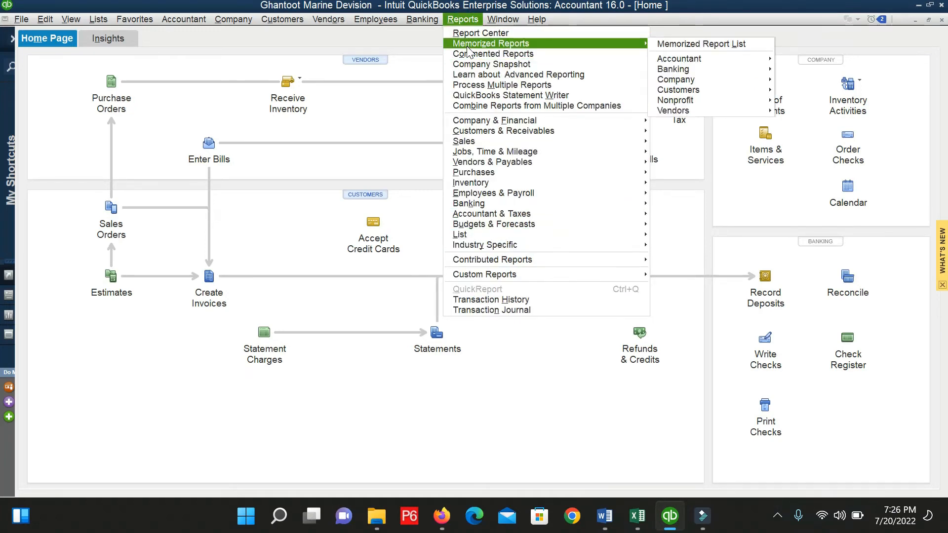
mouse_move(502, 235)
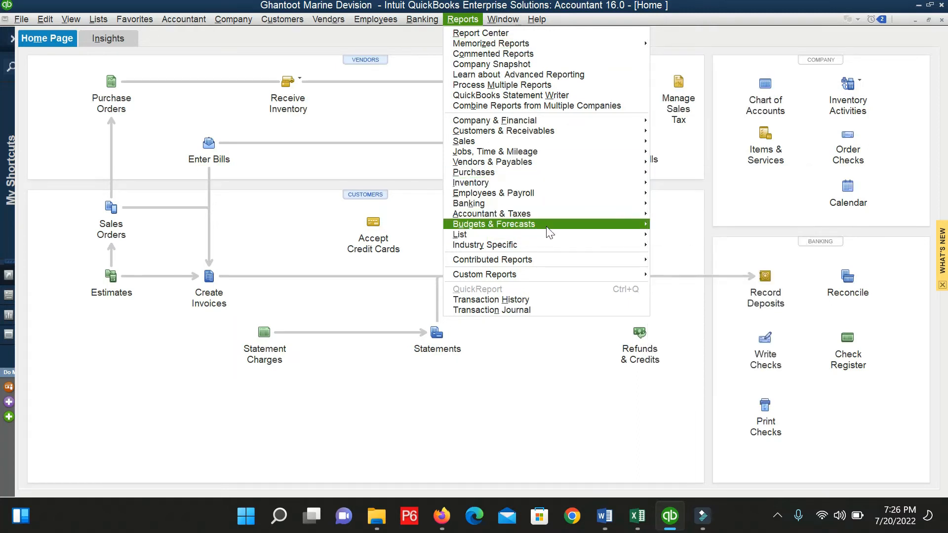
mouse_move(645, 215)
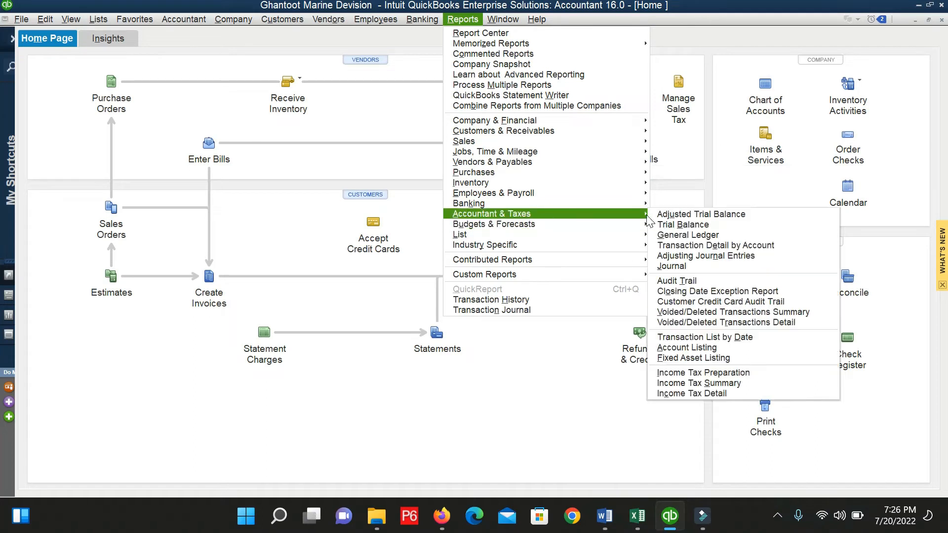
click(679, 215)
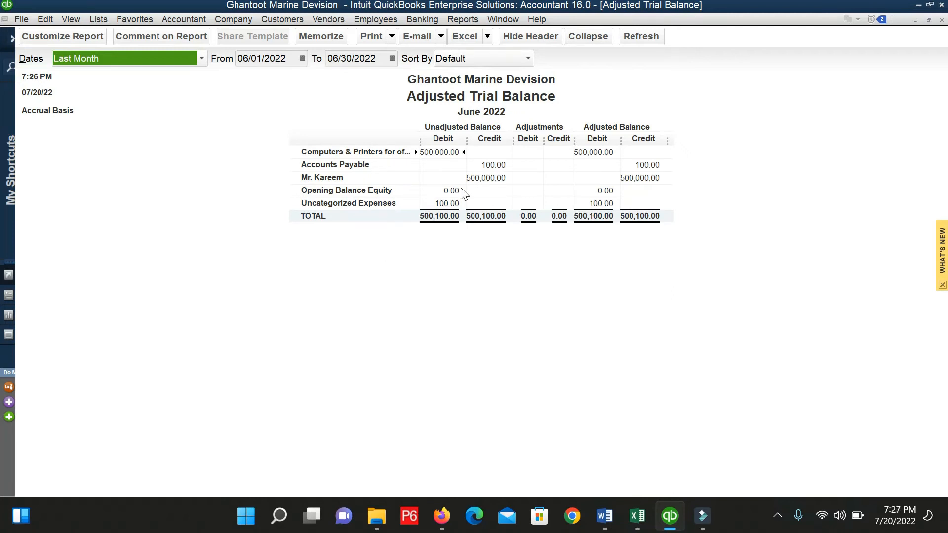
click(491, 164)
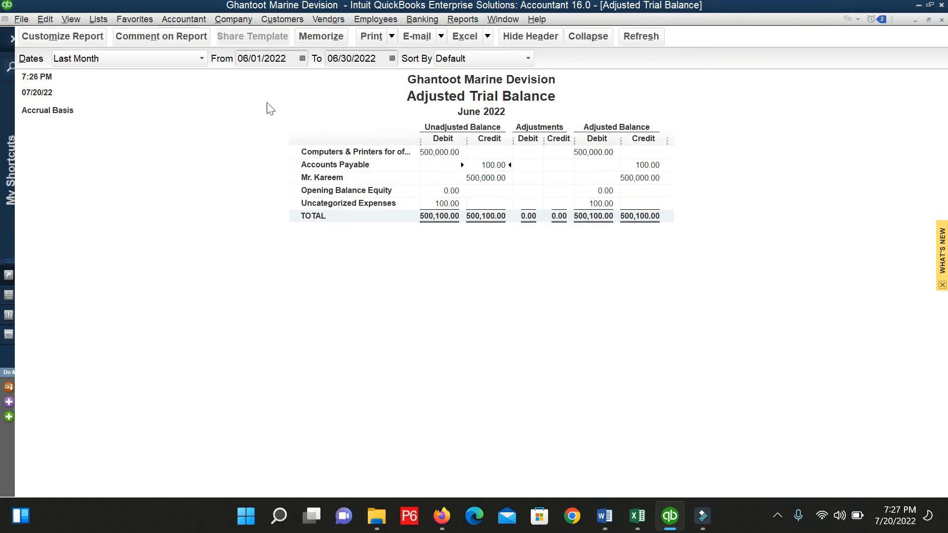
click(112, 60)
click(112, 60)
key(a)
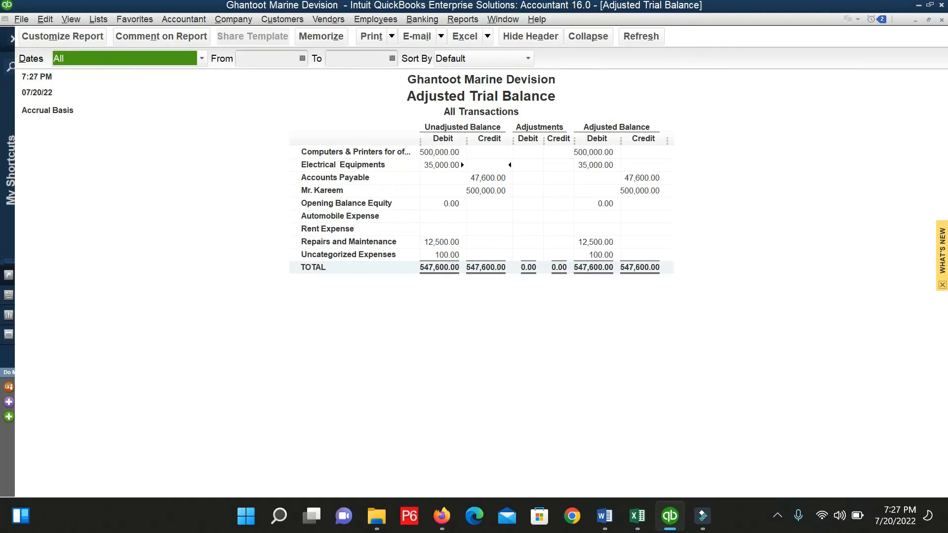
Review the trial balance amounts and QuickZoom into the Repairs and Maintenance 12,500.00 balance.
click(302, 60)
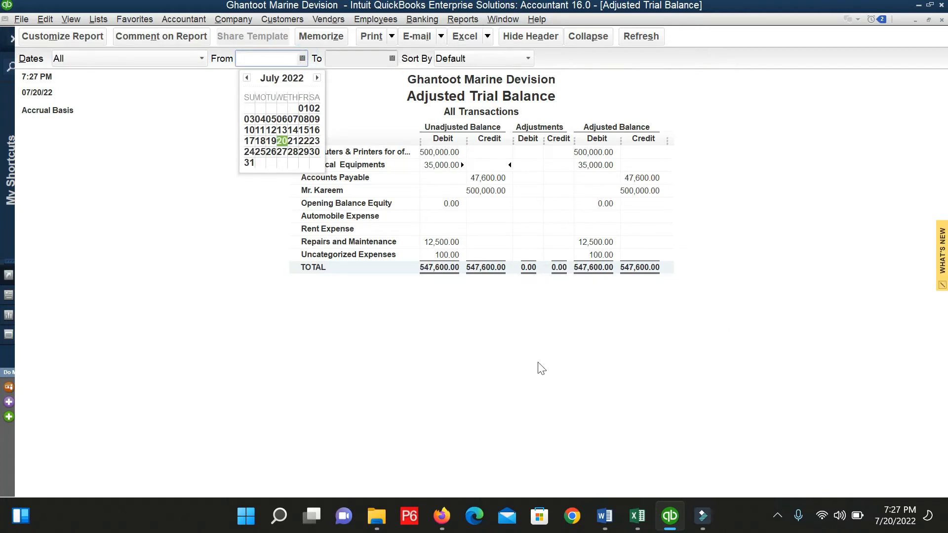
click(364, 359)
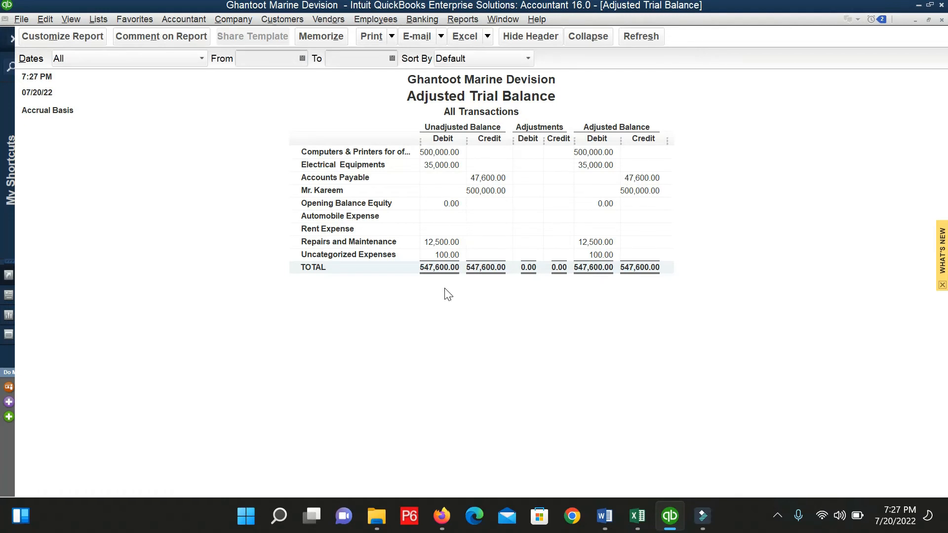
click(488, 191)
click(439, 153)
click(431, 167)
click(443, 245)
click(448, 168)
click(442, 244)
double_click(442, 244)
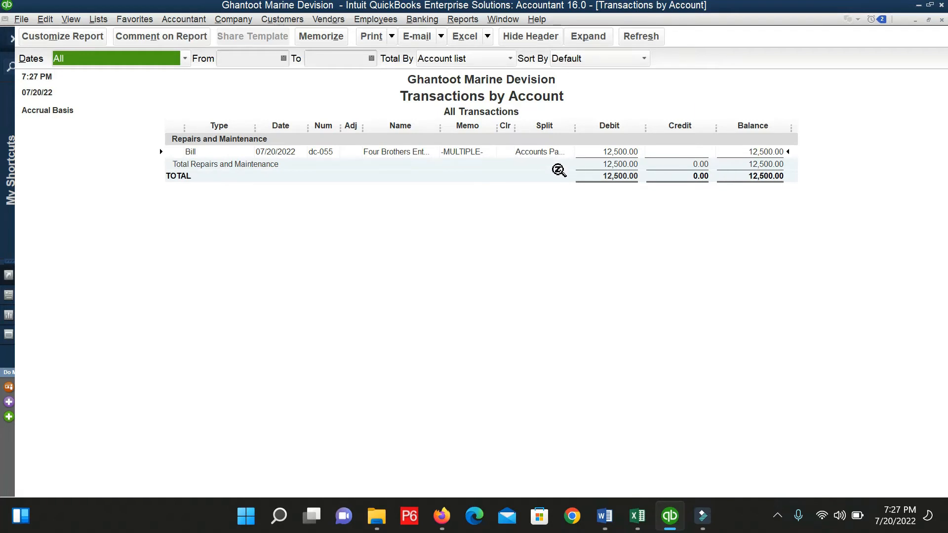
Close Transactions by Account and drill into the Accounts Payable 47,600.00 adjusted credit.
key(Escape)
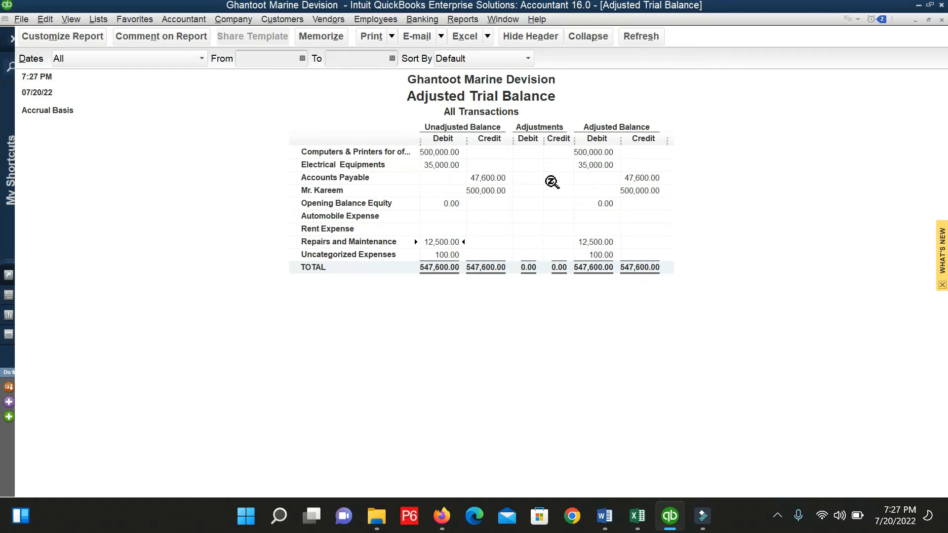
click(644, 178)
double_click(644, 179)
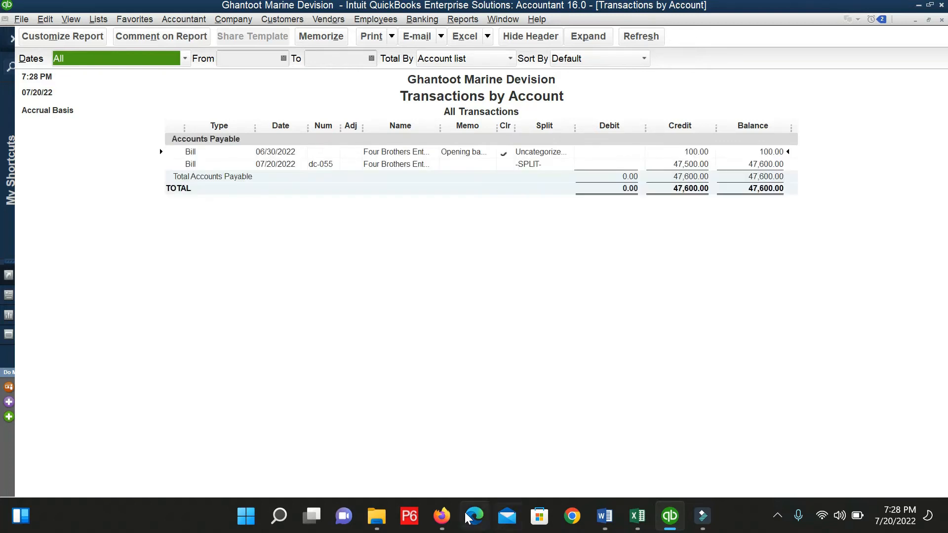
Drill into the 47,600.00 Accounts Payable credit to list the 100.00 and 47,500.00 Four Brothers bills.
mouse_move(442, 516)
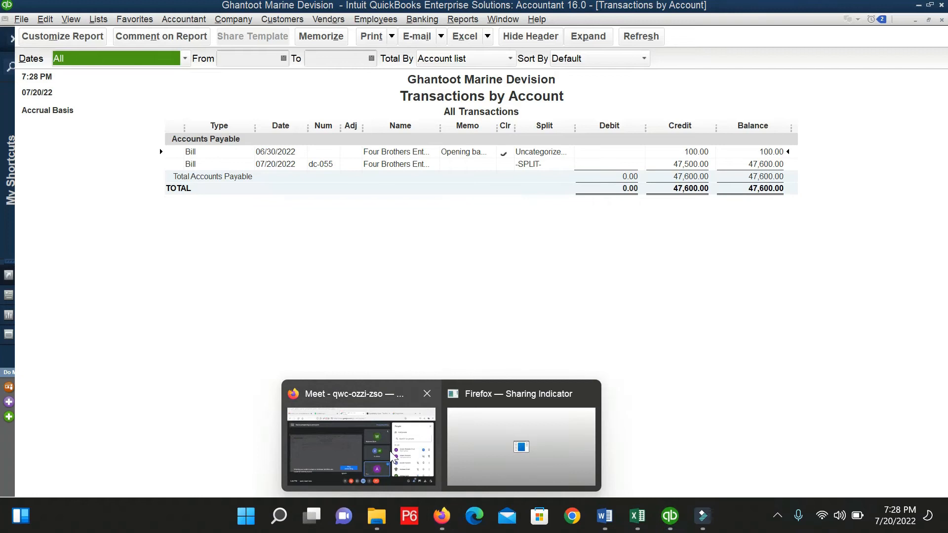
mouse_move(387, 449)
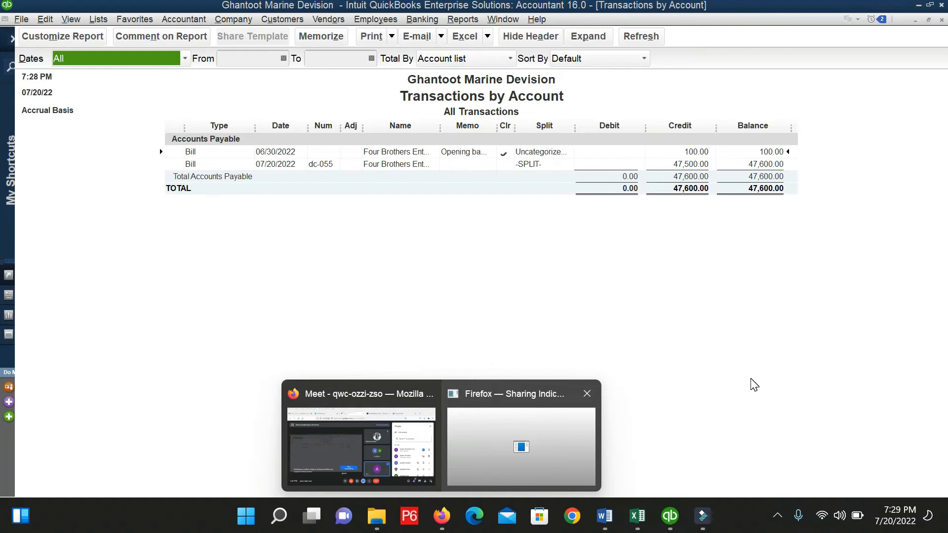
Review the 100.00 and 47,500.00 bills, then return to the all-dates Adjusted Trial Balance totalling 547,600.00.
click(751, 379)
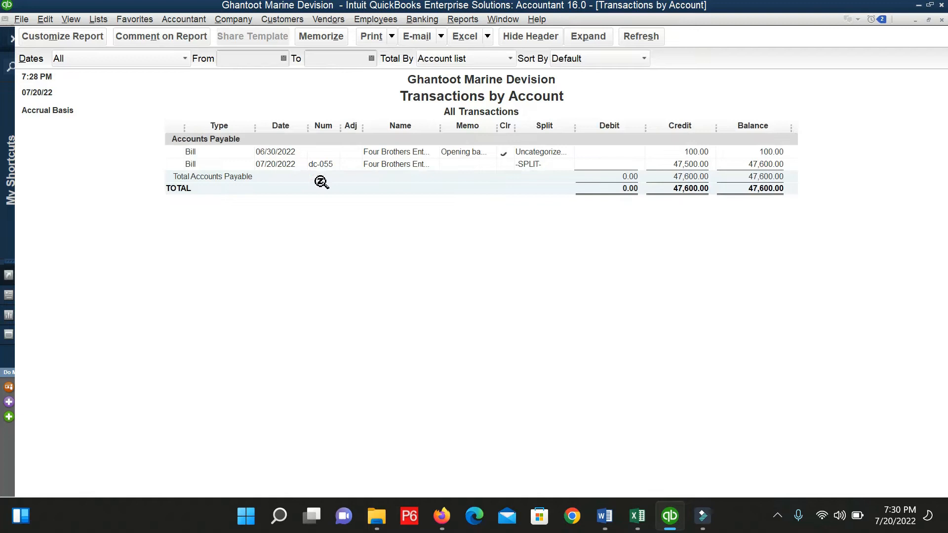
click(697, 150)
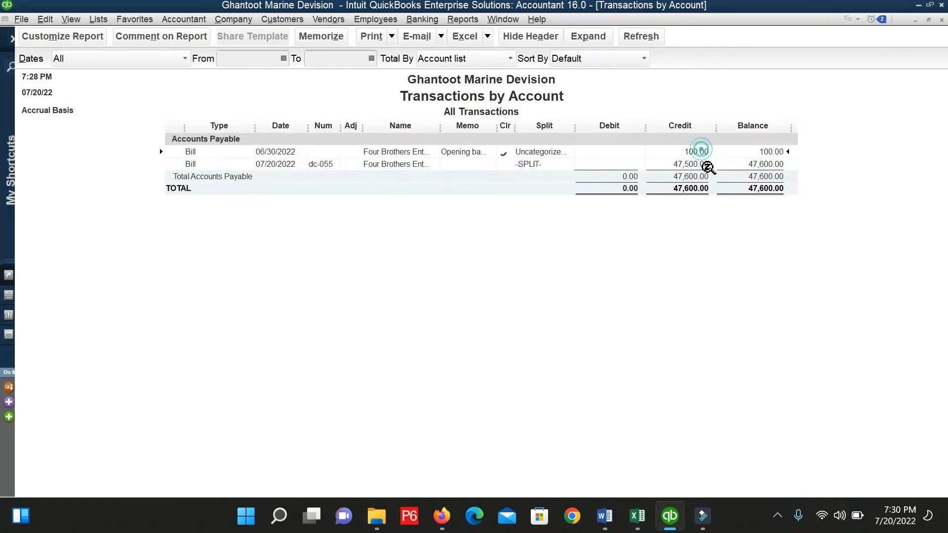
click(697, 166)
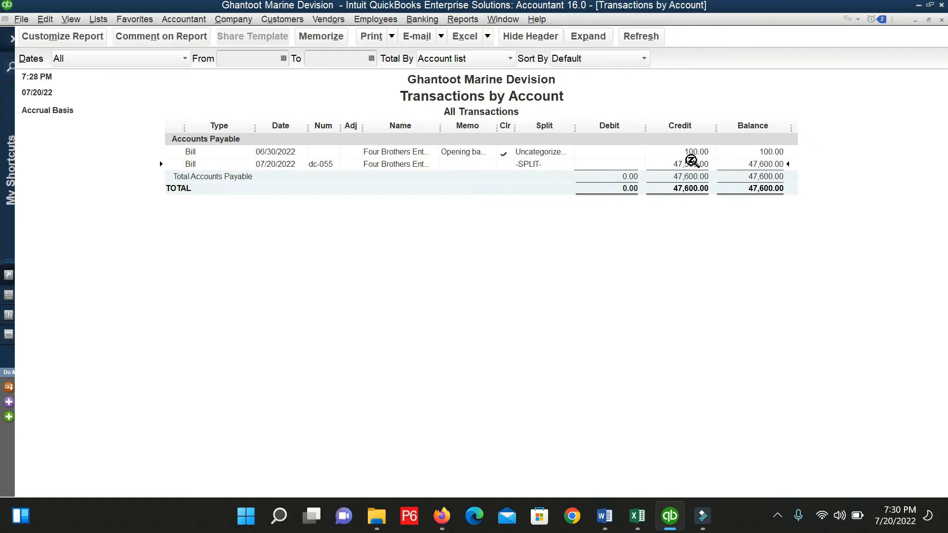
key(Escape)
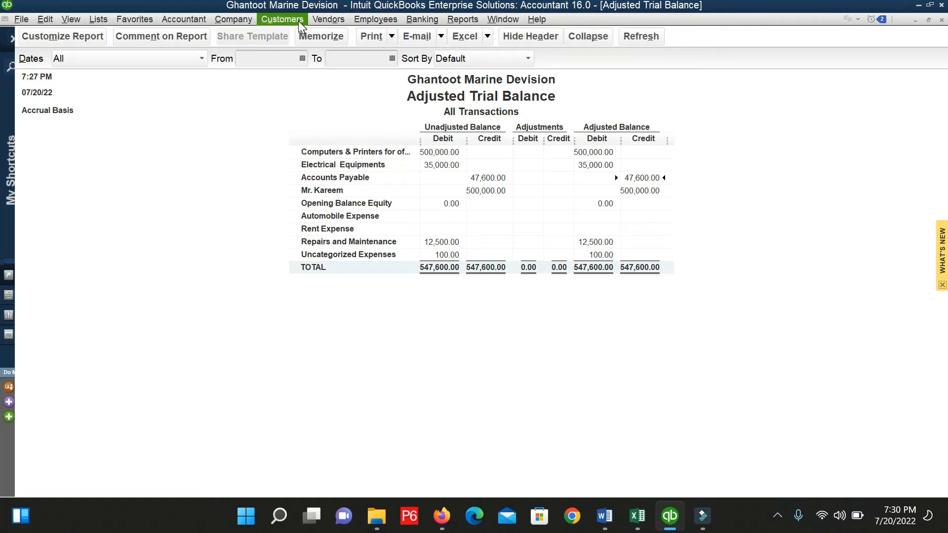
Receive Four Brothers Enterprises' Water Pump 2HP against purchase order 001 for 35,000.00 and save the receipt.
click(334, 15)
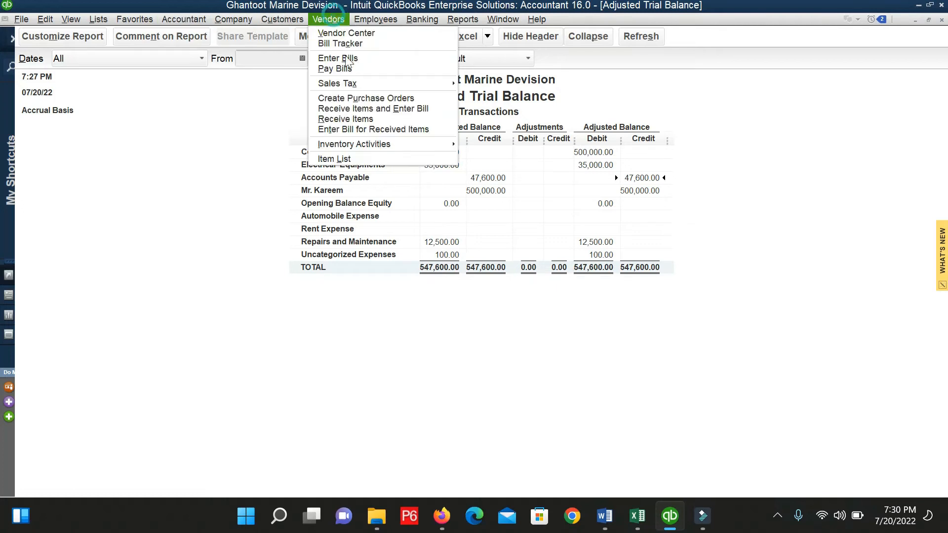
click(365, 119)
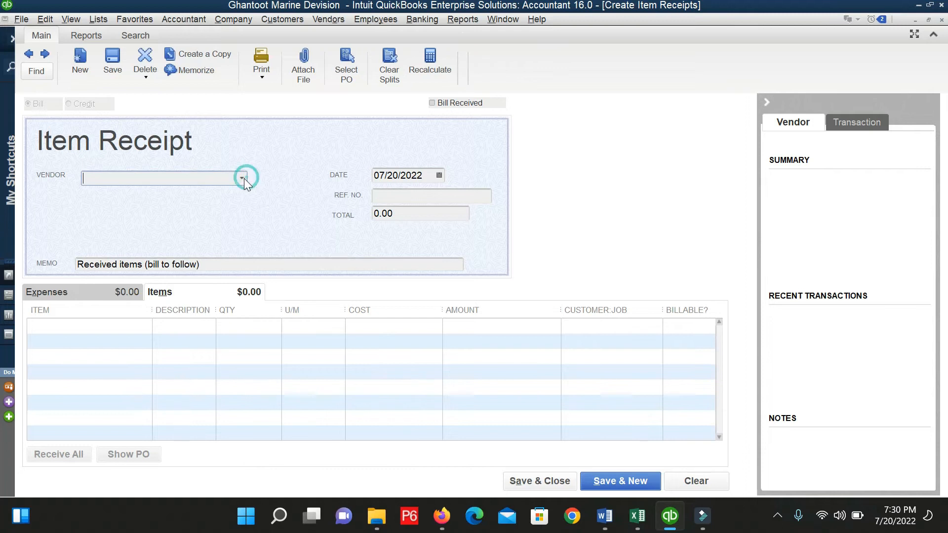
click(243, 178)
click(183, 241)
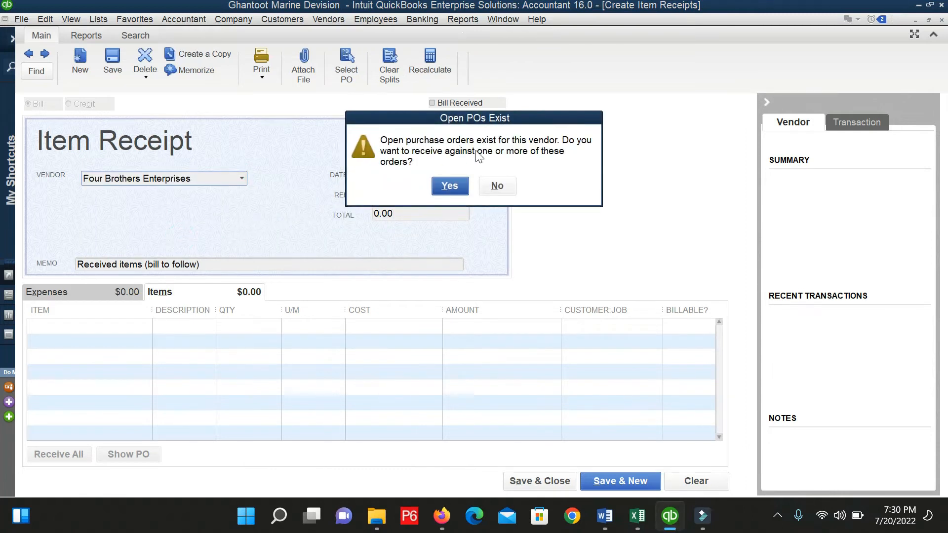
click(464, 186)
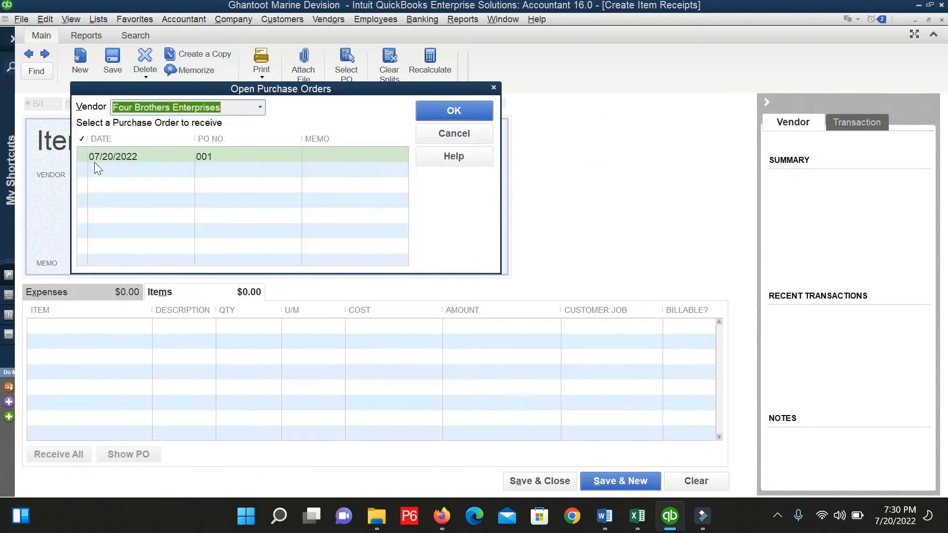
click(83, 156)
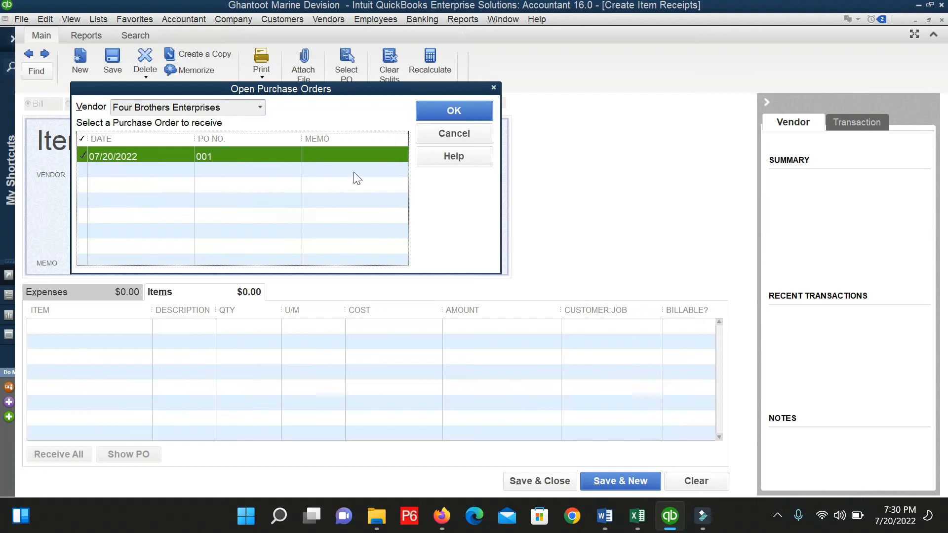
click(446, 109)
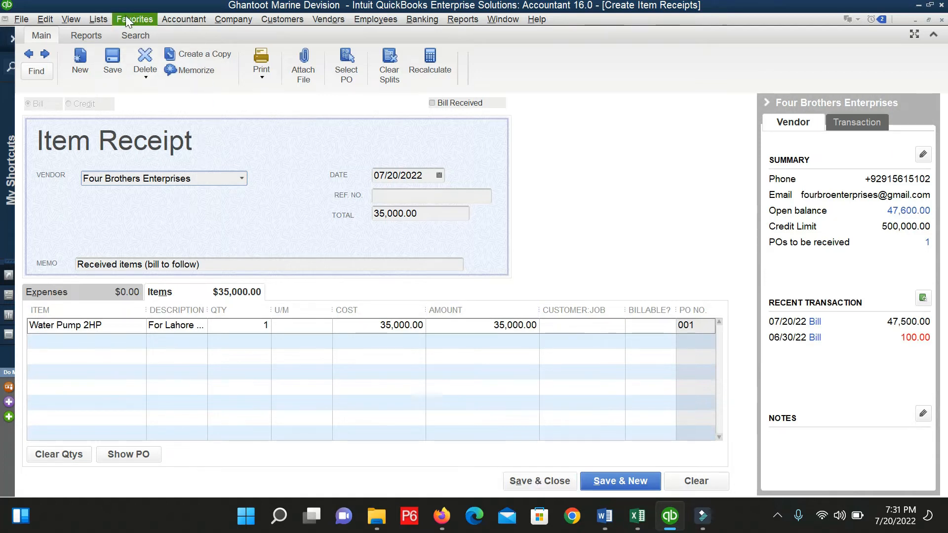
click(111, 59)
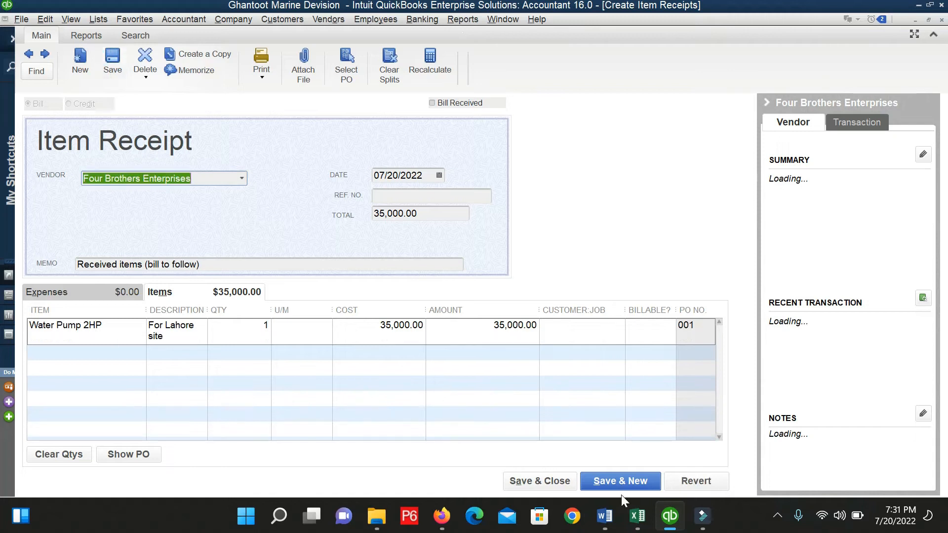
click(558, 483)
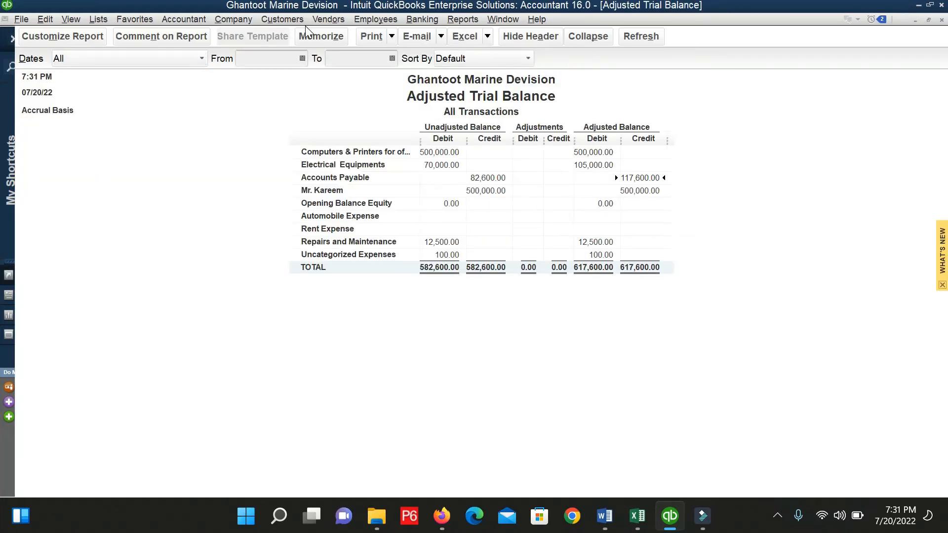
Create a bill from Four Brothers Enterprises' 07/20/2022 item receipt.
click(331, 19)
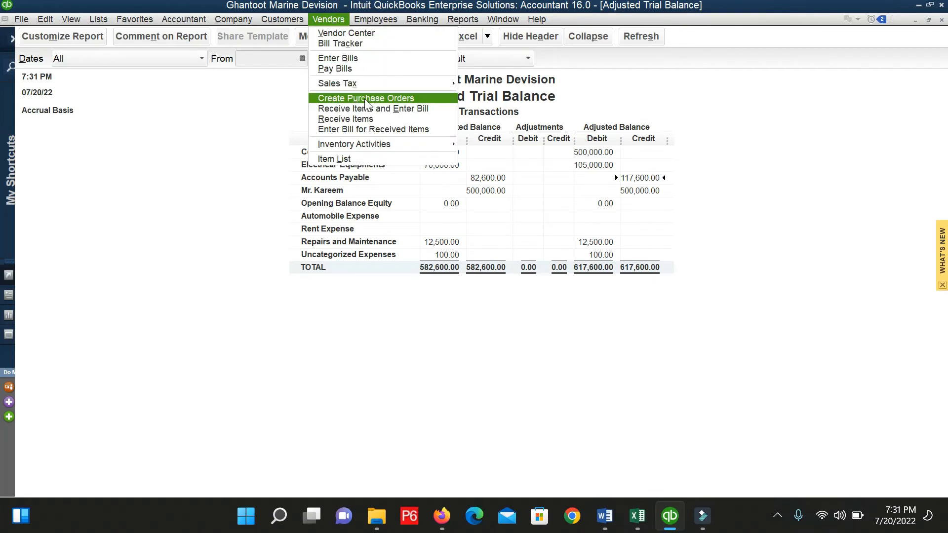
click(377, 131)
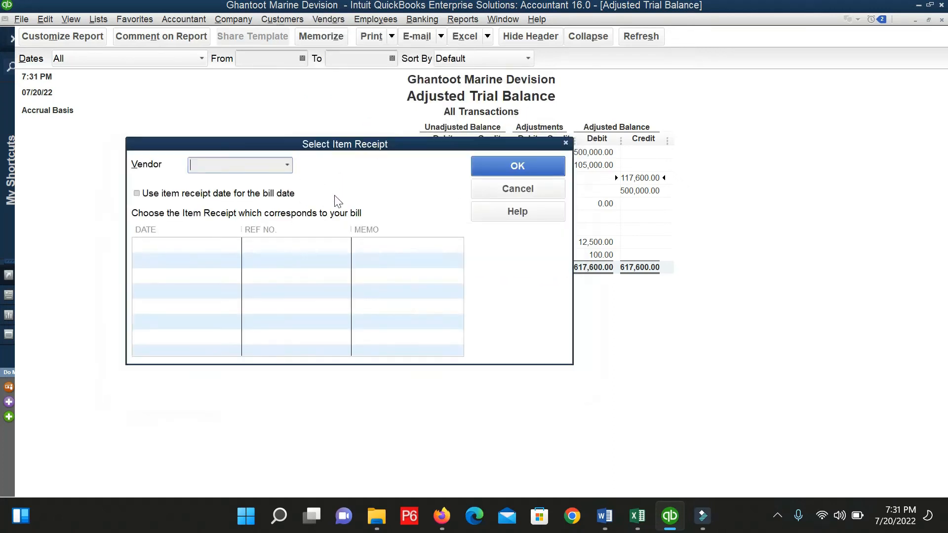
click(287, 167)
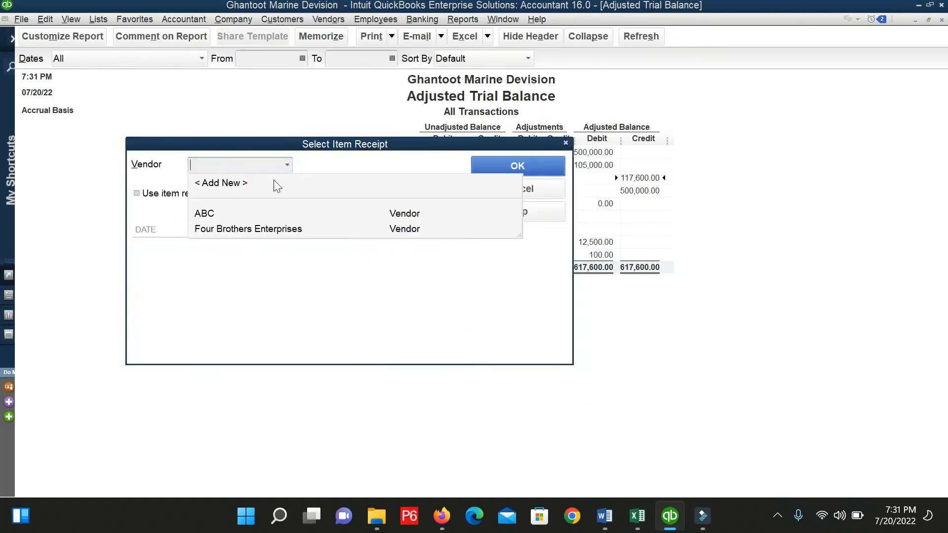
click(253, 230)
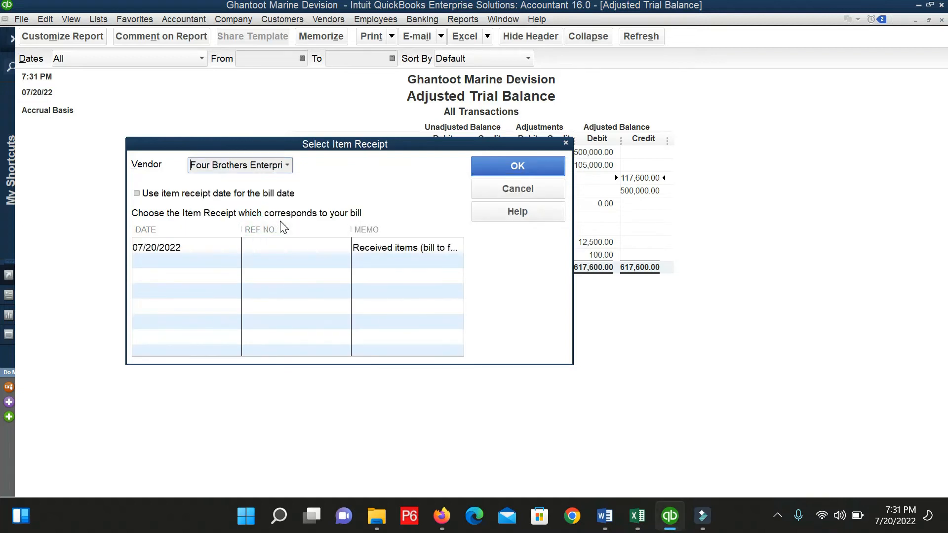
click(182, 247)
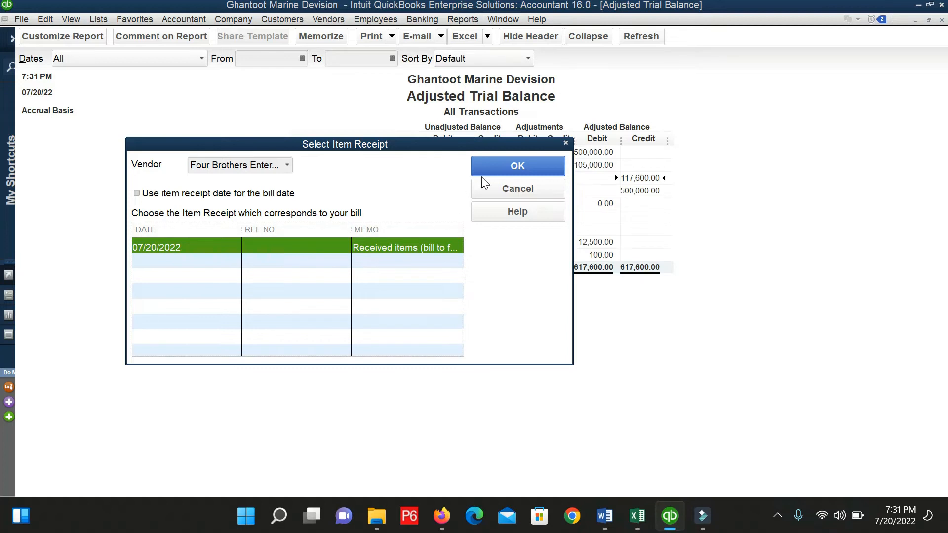
click(494, 167)
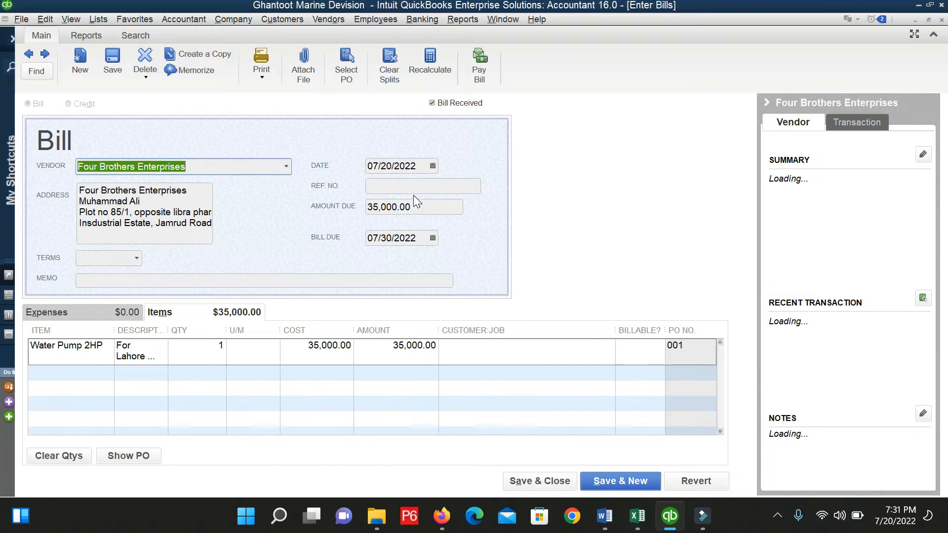
Give the bill ref no. dc-006 and memo 'The remaing itme received and billed', then save it.
click(413, 192)
text(d)
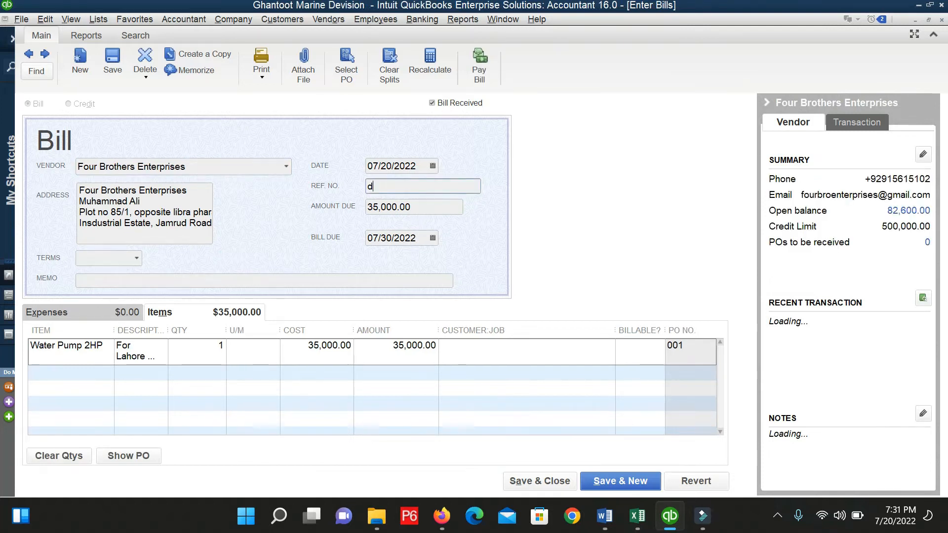
text(c-006)
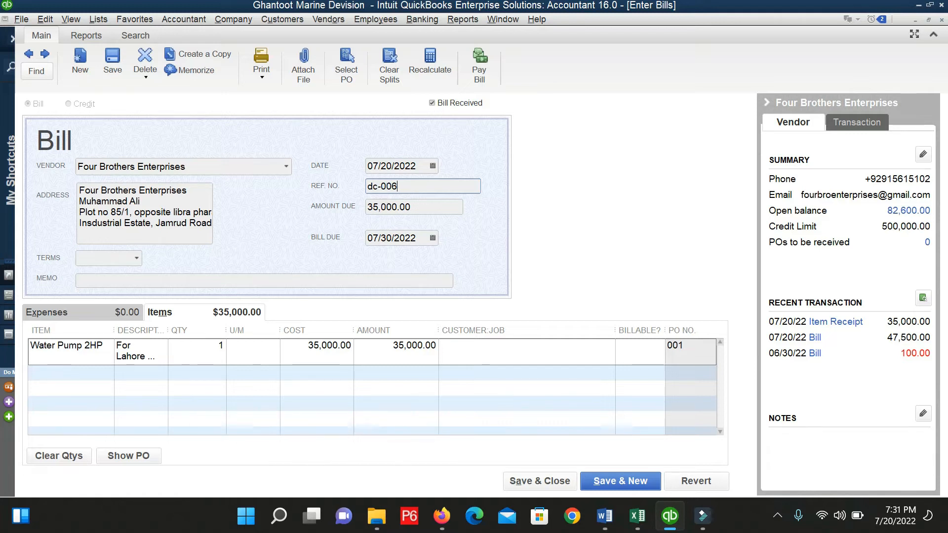
click(115, 279)
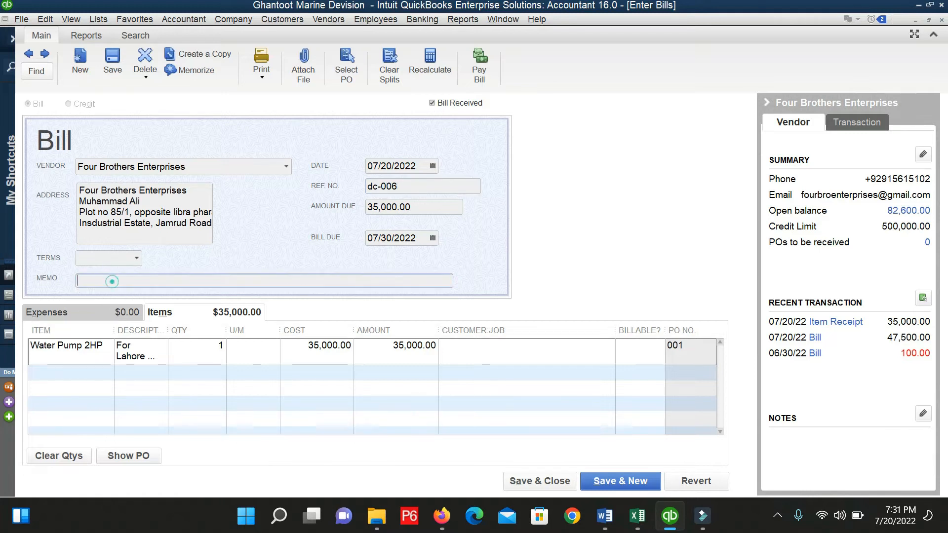
text(The remaiin)
key(BackSpace)
text(g itme)
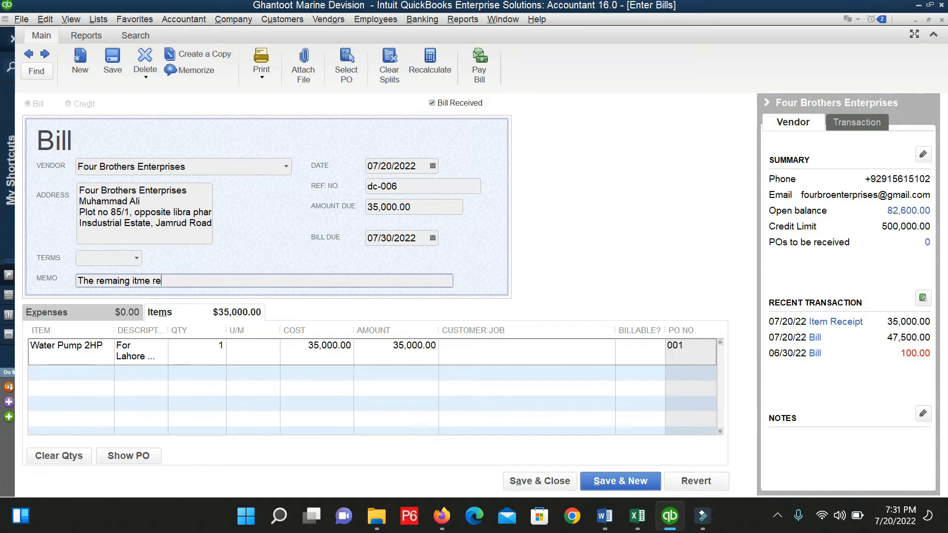
text(received and billed)
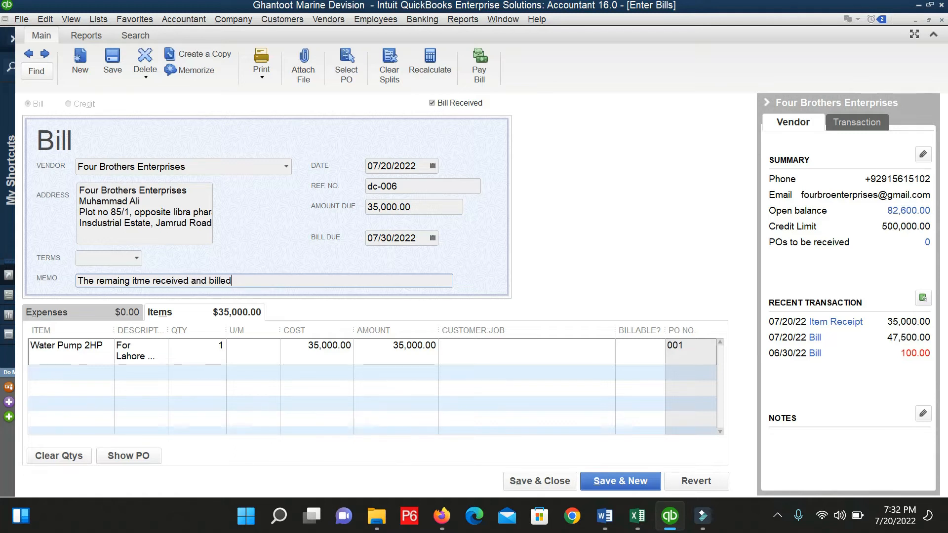
click(535, 480)
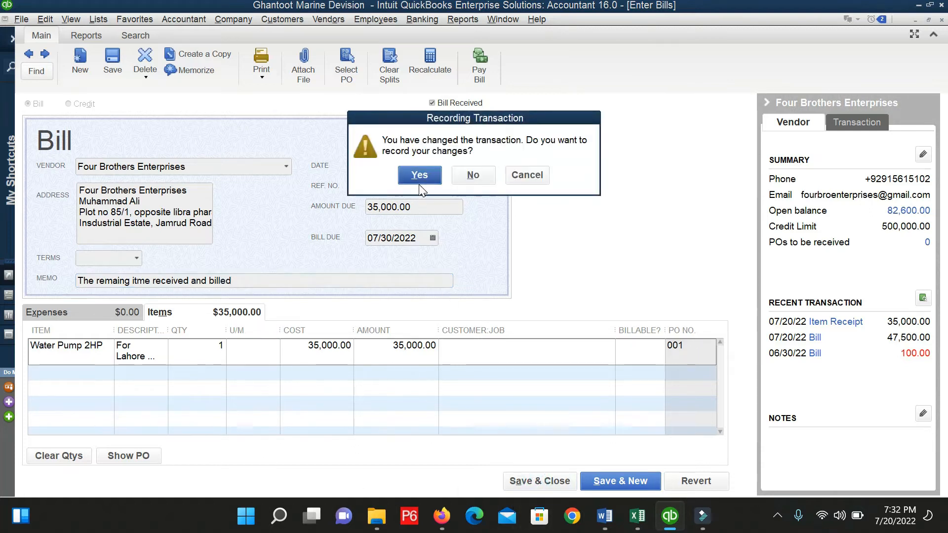
Record the dc-006 bill and refresh the Adjusted Trial Balance, now totalling 582,600.00.
click(419, 177)
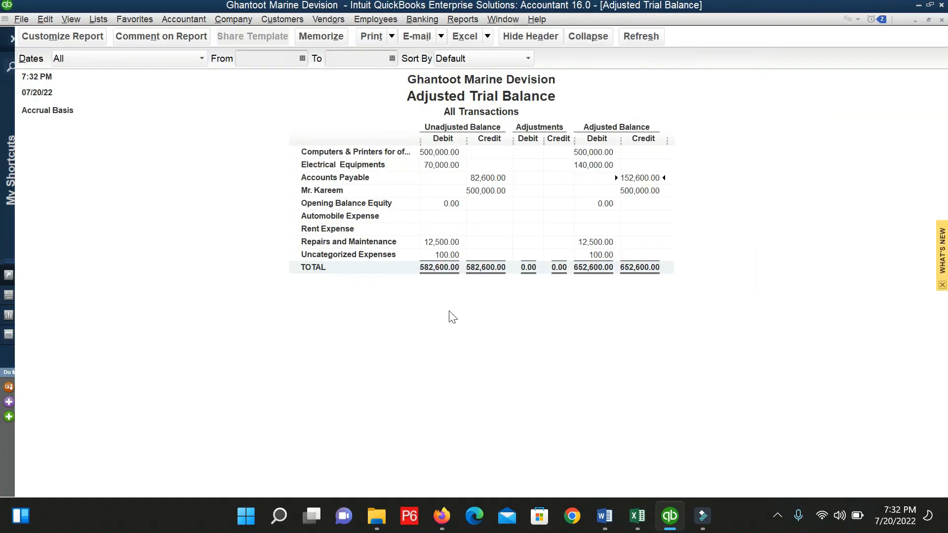
click(643, 36)
double_click(649, 179)
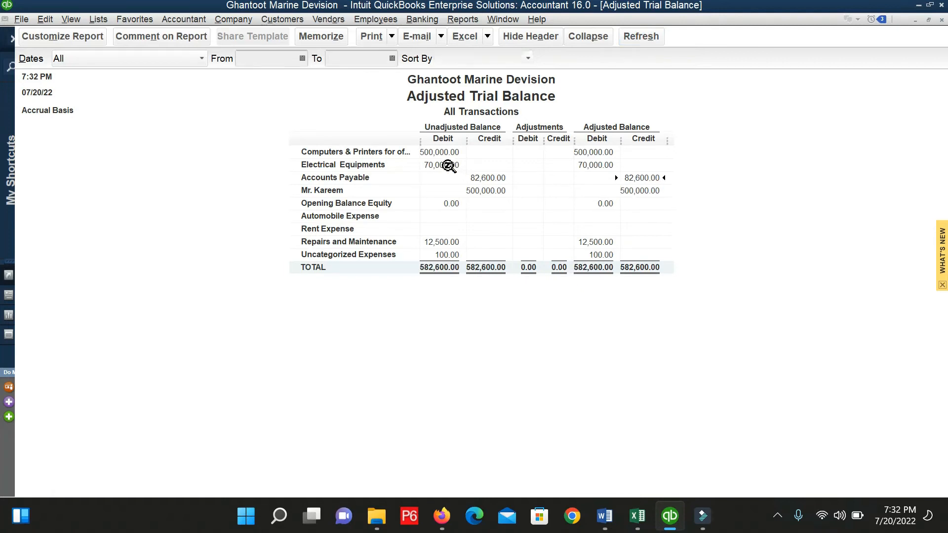
double_click(448, 166)
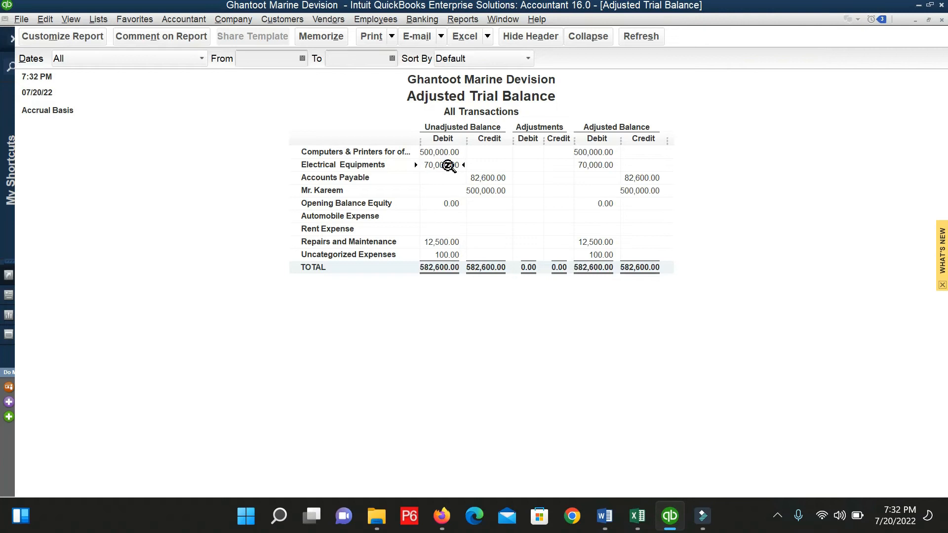
Inspect the two 35,000.00 bills behind Electrical Equipments' 70,000.00, then select Accounts Payable 82,600.00.
click(448, 244)
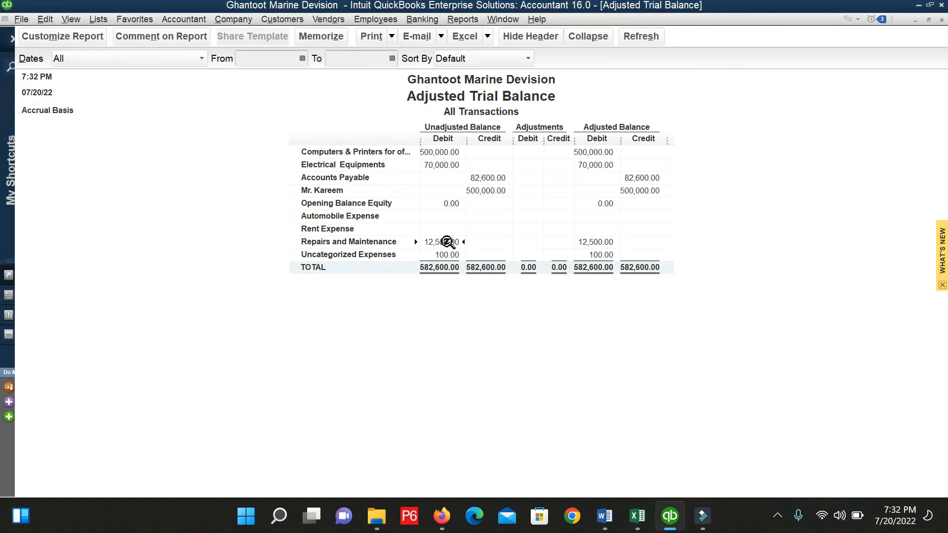
double_click(448, 166)
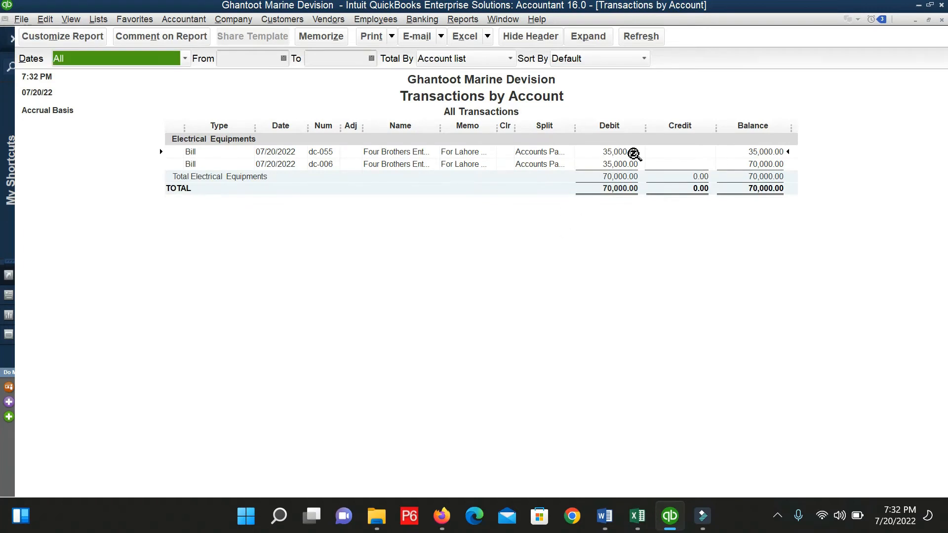
click(623, 163)
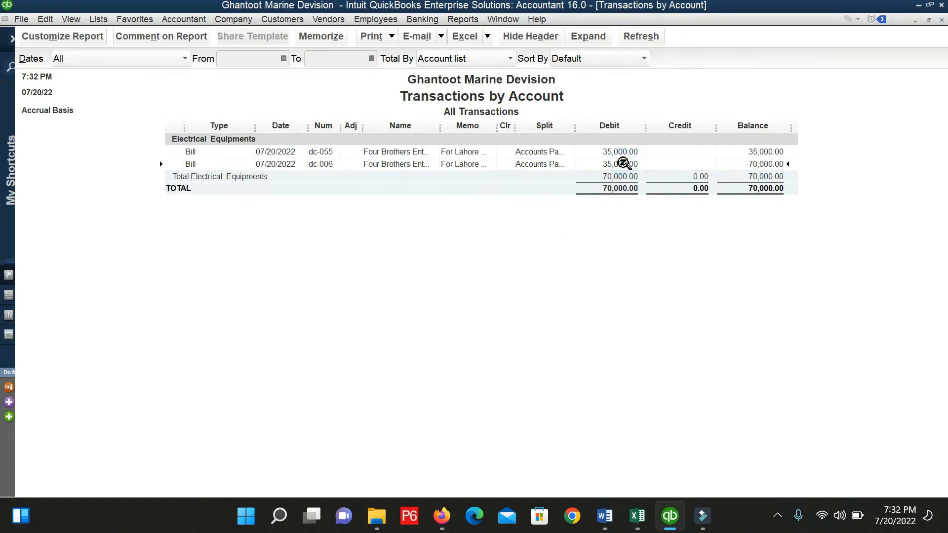
key(Escape)
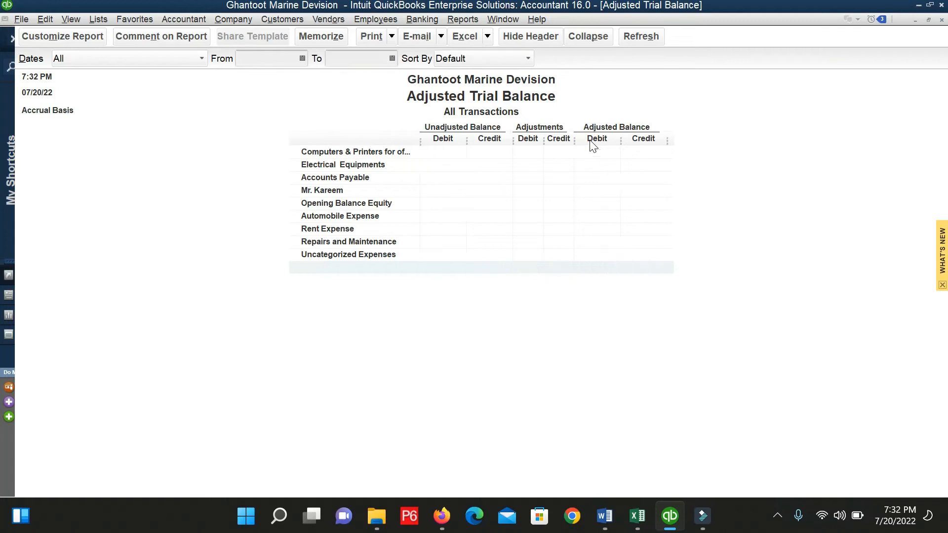
click(642, 179)
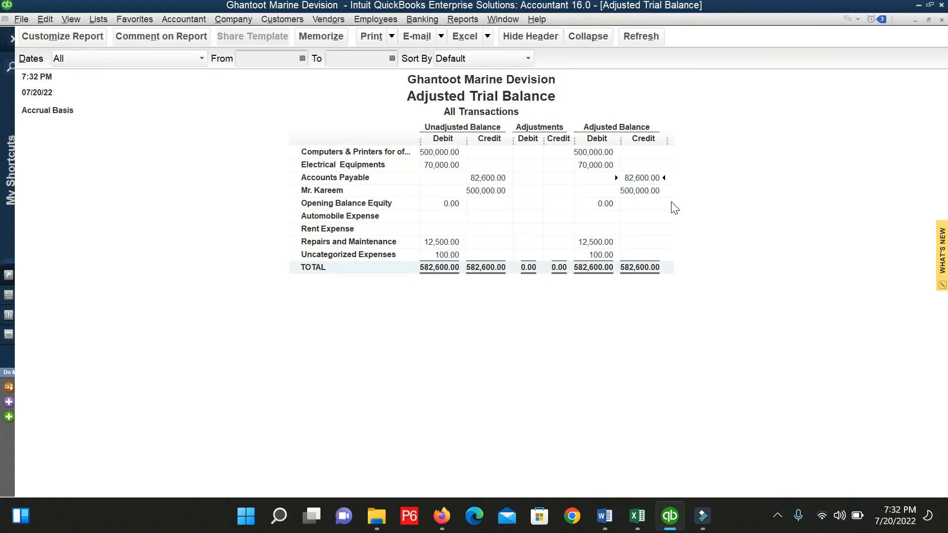
click(323, 21)
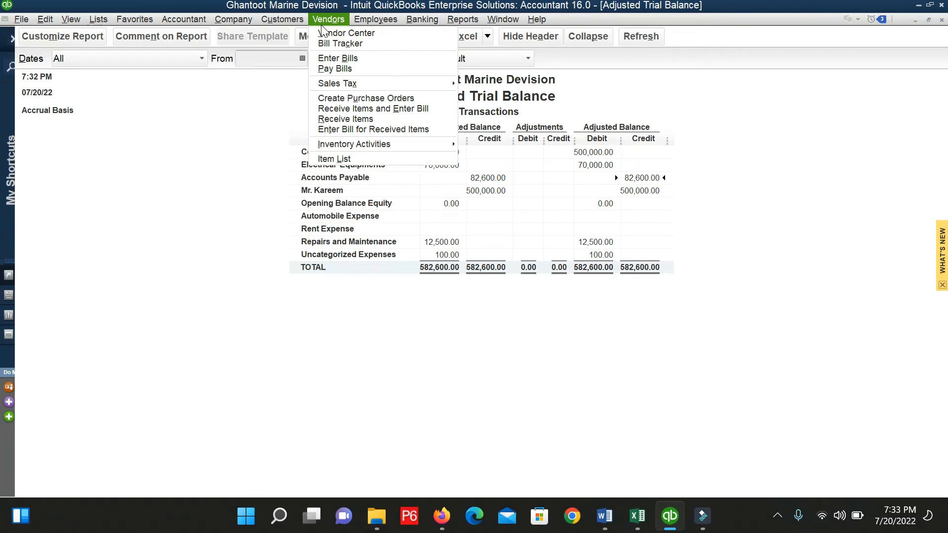
click(564, 225)
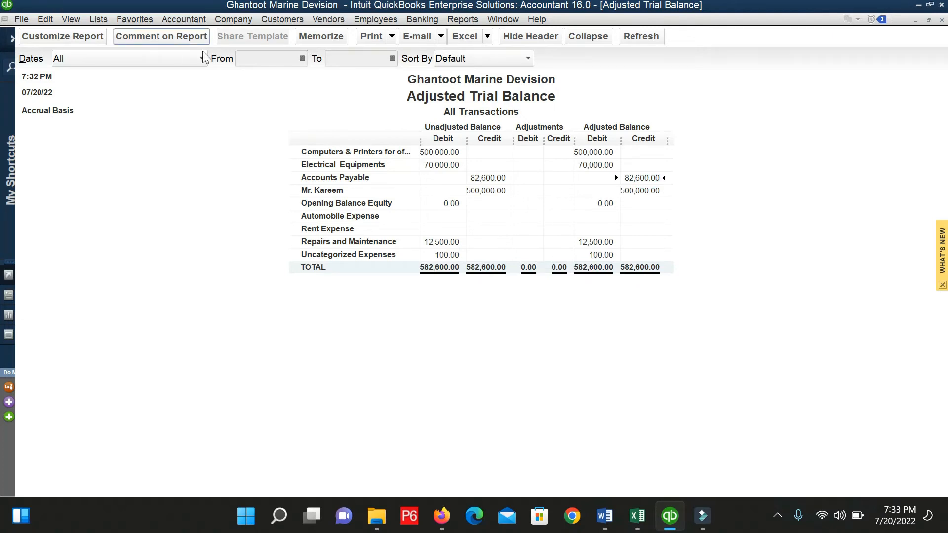
click(317, 20)
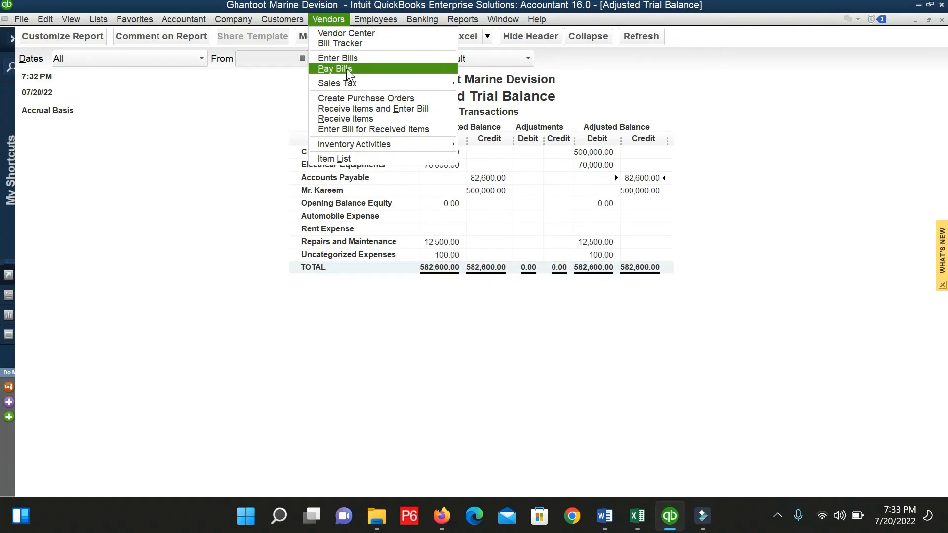
click(345, 69)
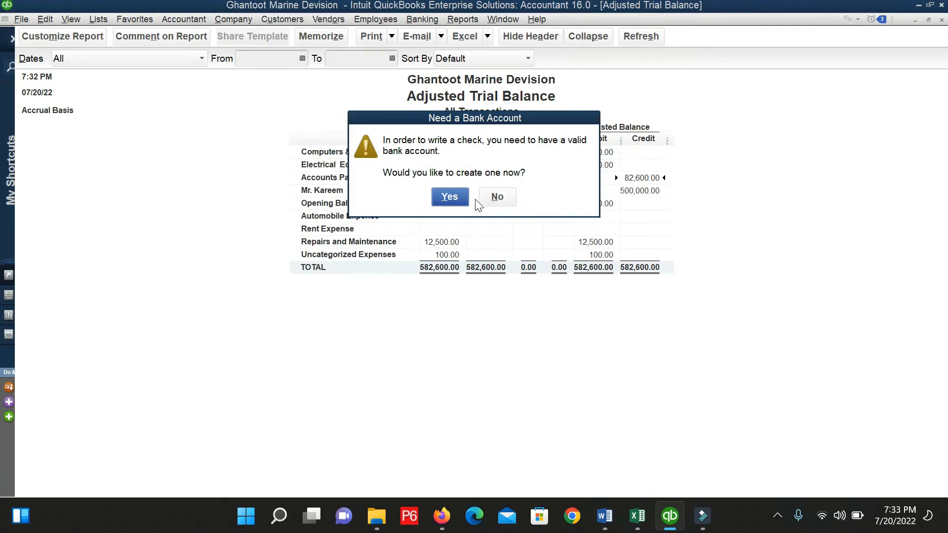
click(489, 197)
Add a new Bank-type account from the Chart of Accounts and name it UBL-5555.
key(ctrl+a)
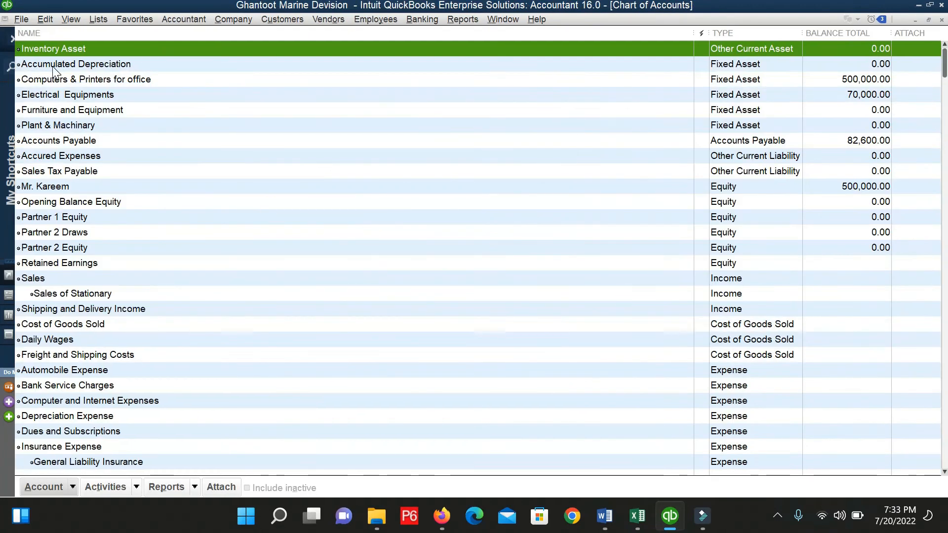
click(73, 488)
click(63, 335)
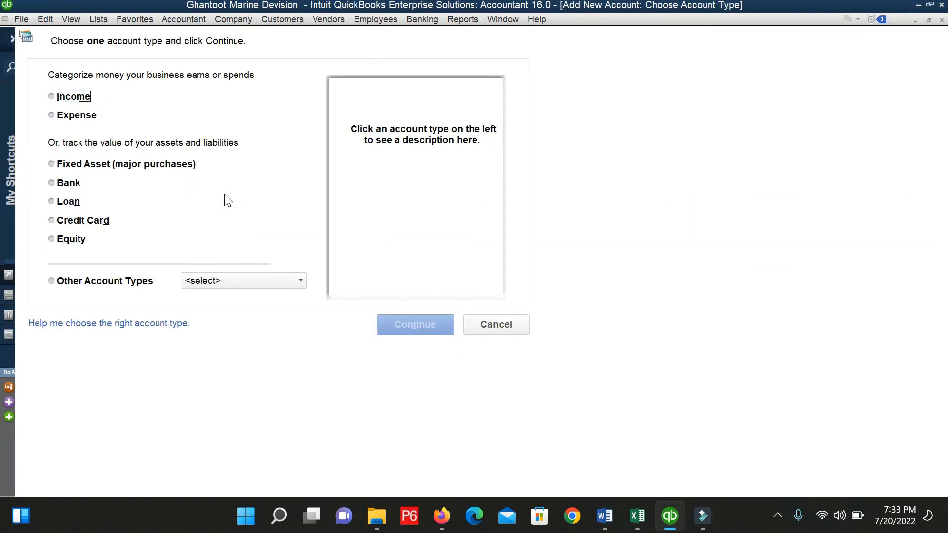
click(69, 183)
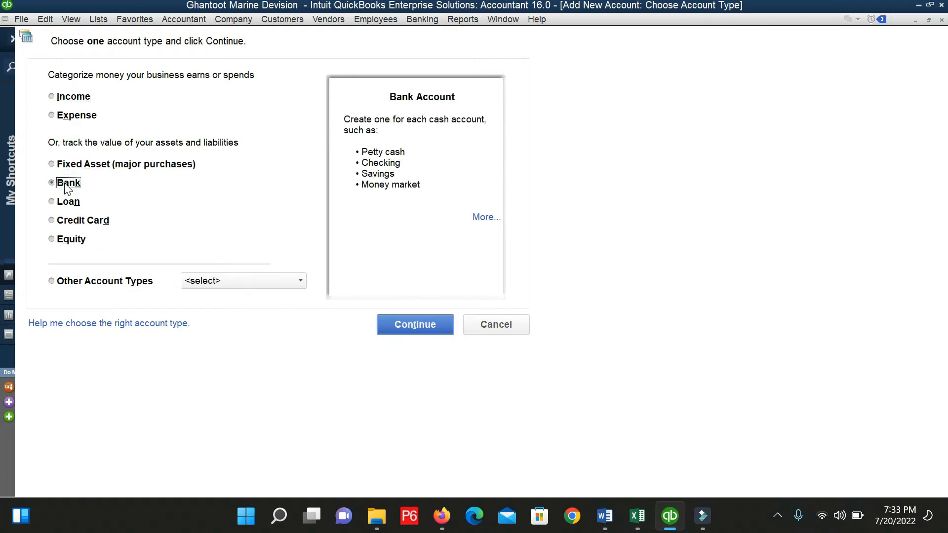
click(393, 327)
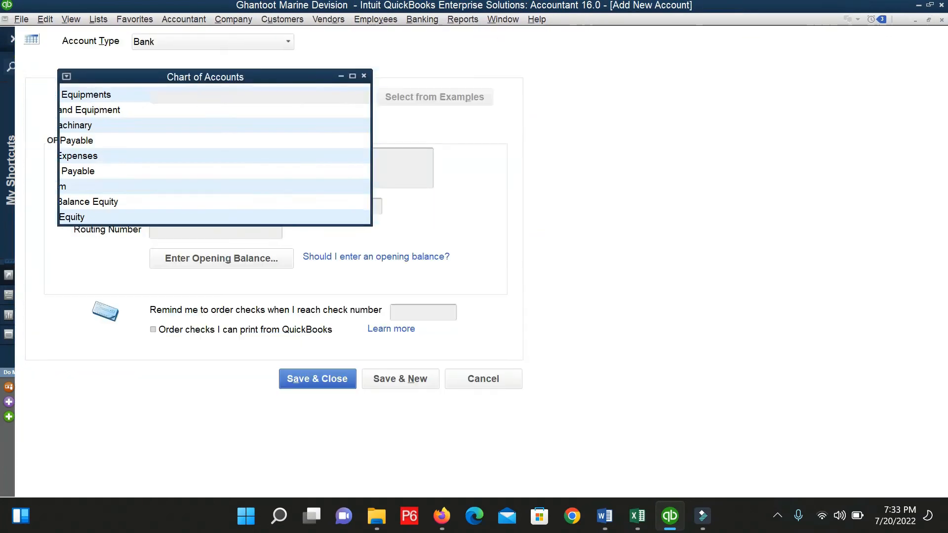
click(198, 95)
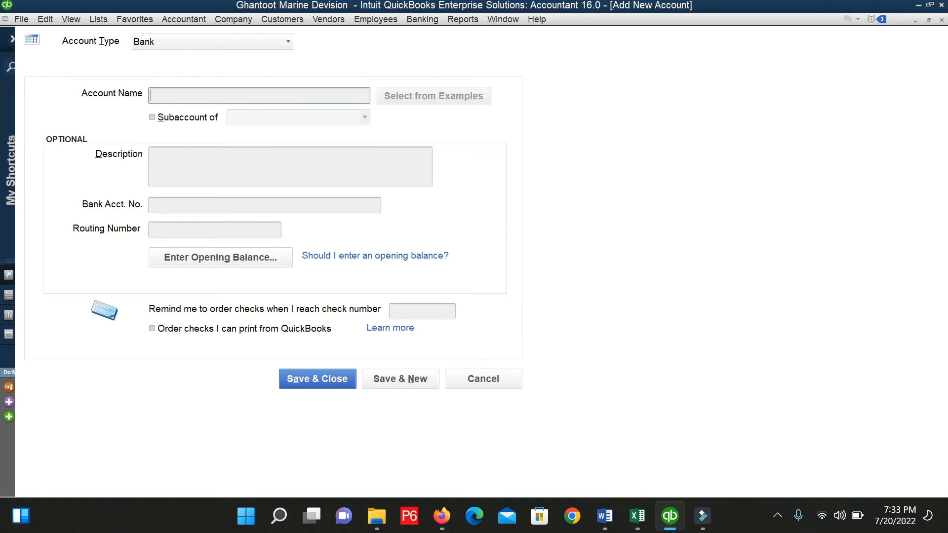
text(UBL-5555)
Admit the waiting participant into the Google Meet call and return to the QuickBooks account form.
mouse_move(442, 516)
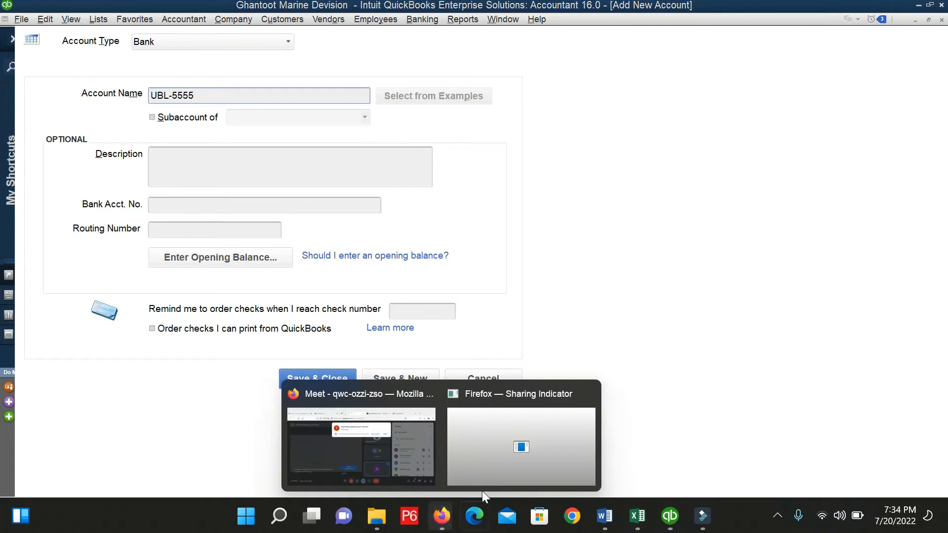
click(389, 448)
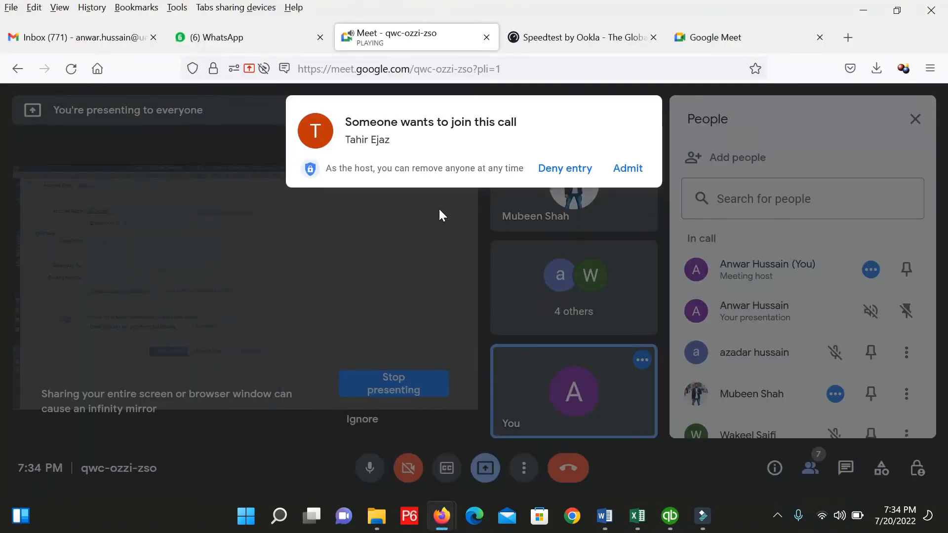
click(625, 171)
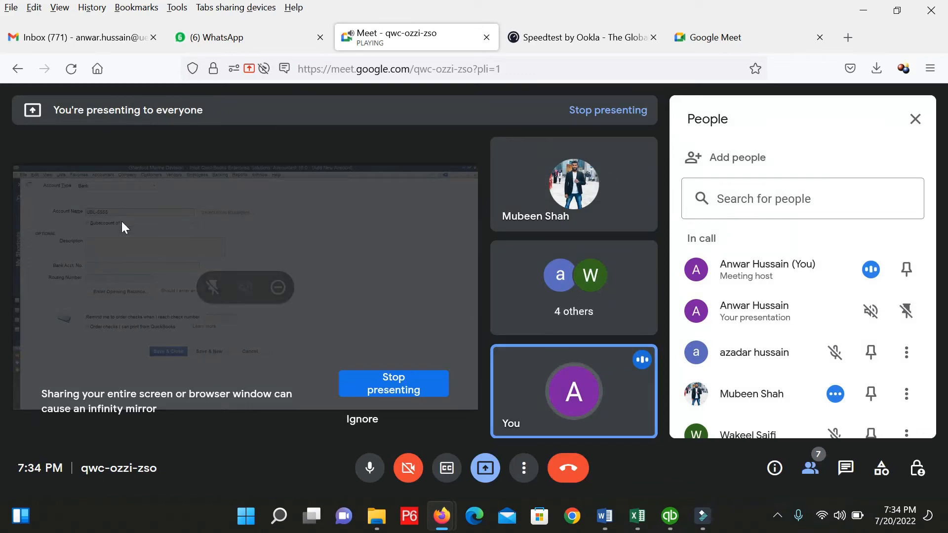
key(alt+Tab)
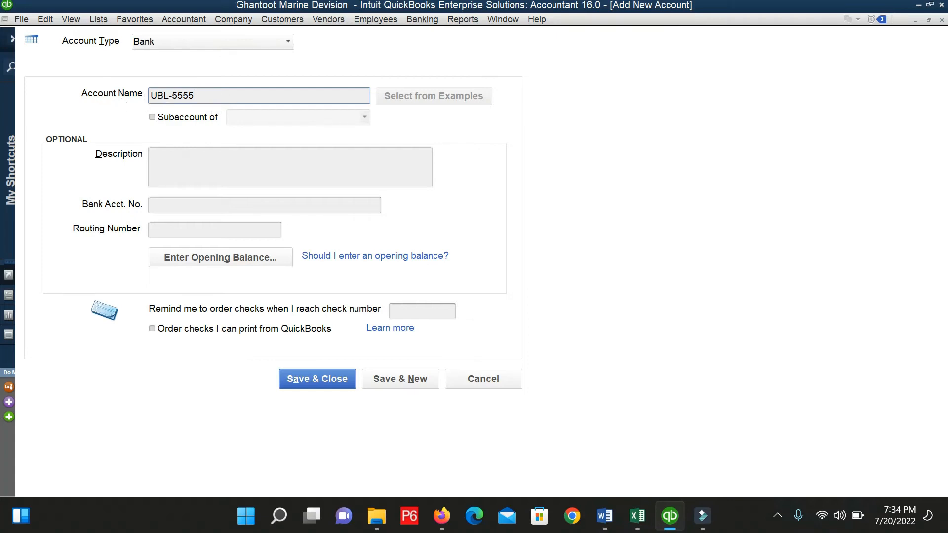
Describe the account as 'This bank is used for payment to vendor only'.
mouse_move(194, 95)
mouse_down()
mouse_move(168, 95)
mouse_move(194, 96)
mouse_up()
click(153, 95)
drag(211, 95, 172, 96)
click(192, 162)
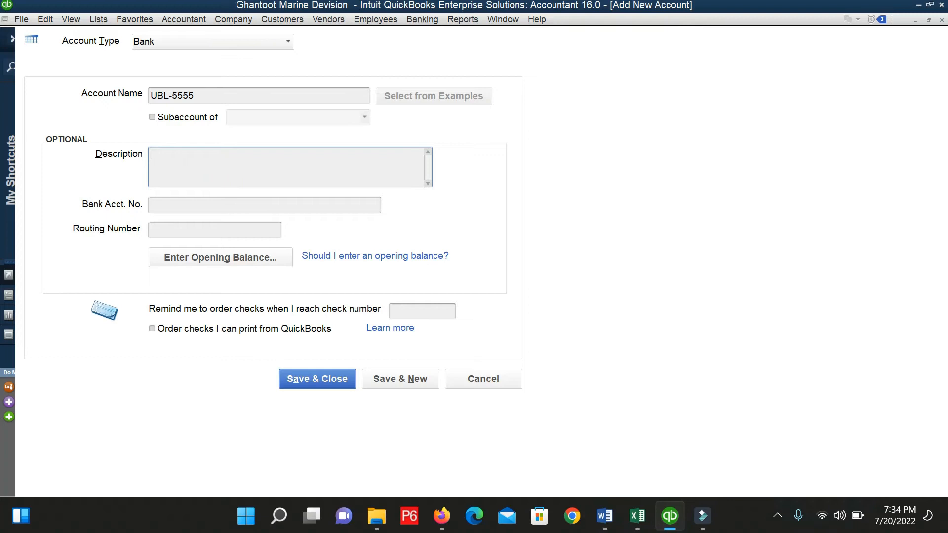
text(af)
key(BackSpace)
key(BackSpace)
text(th)
key(BackSpace)
text(his bank u)
text(s used for payment to vendor only)
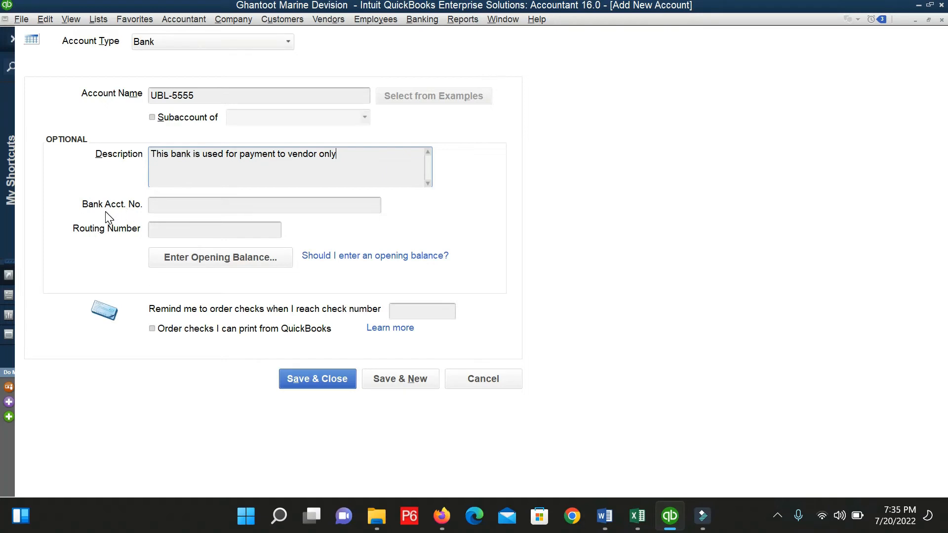
Fill in the account's bank account number in Bank Acct. No.
drag(206, 96, 172, 97)
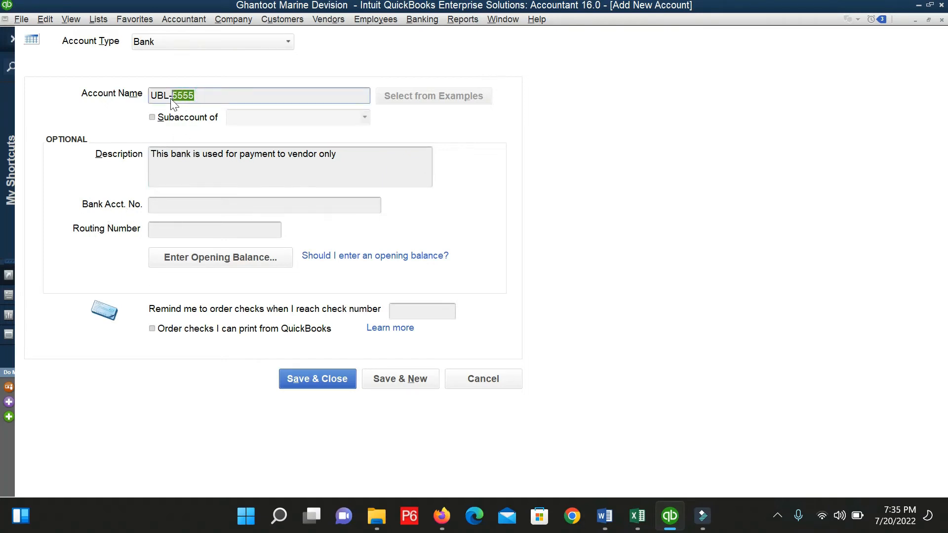
click(214, 204)
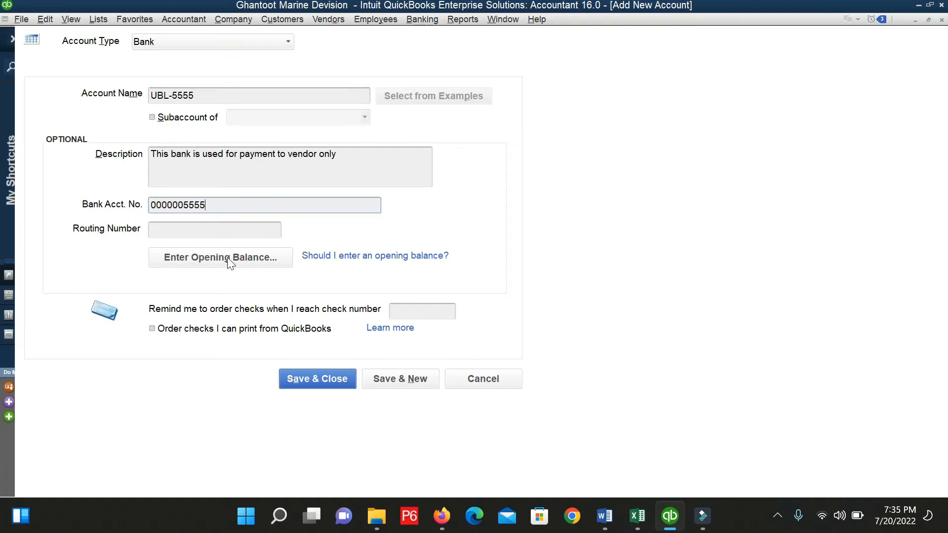
click(196, 232)
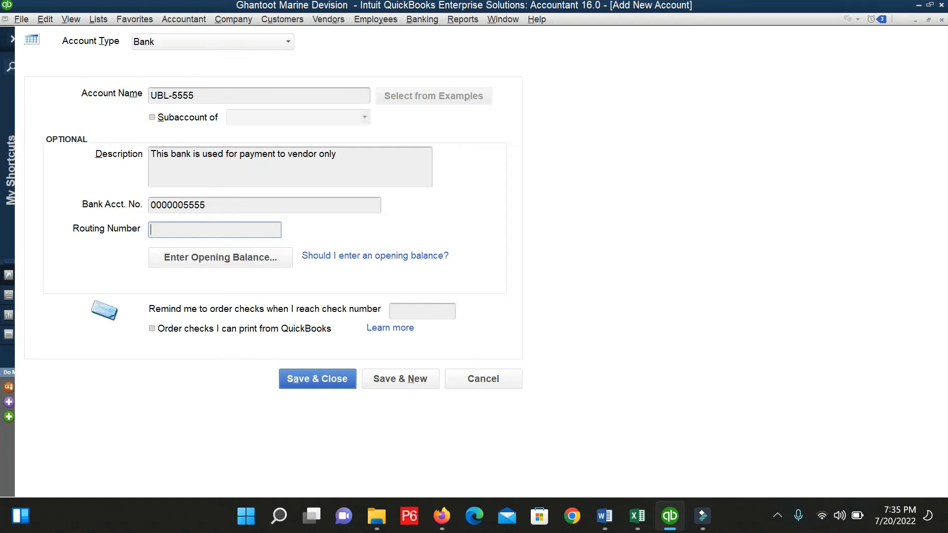
Give UBL-5555 a 5,000.00 opening balance dated 06/30/2022 and save it without bank feeds.
click(192, 265)
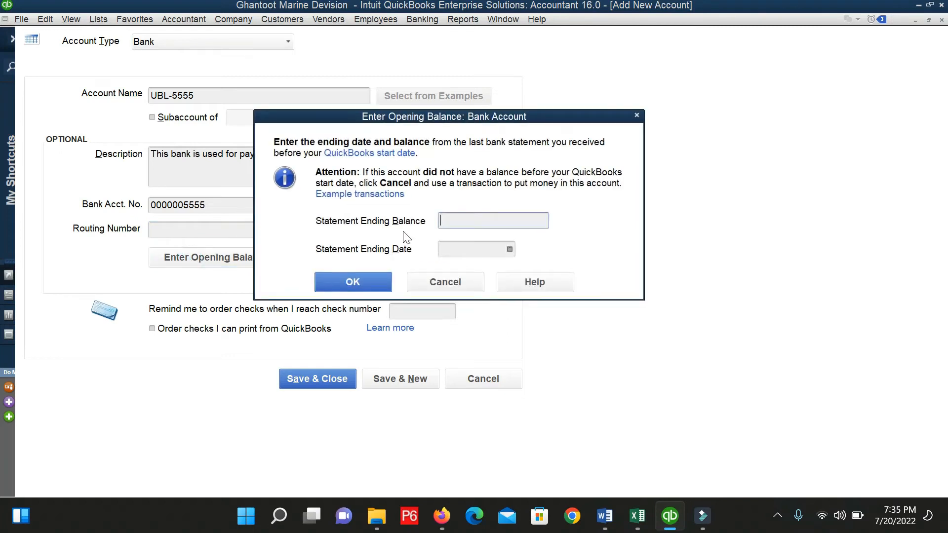
click(470, 280)
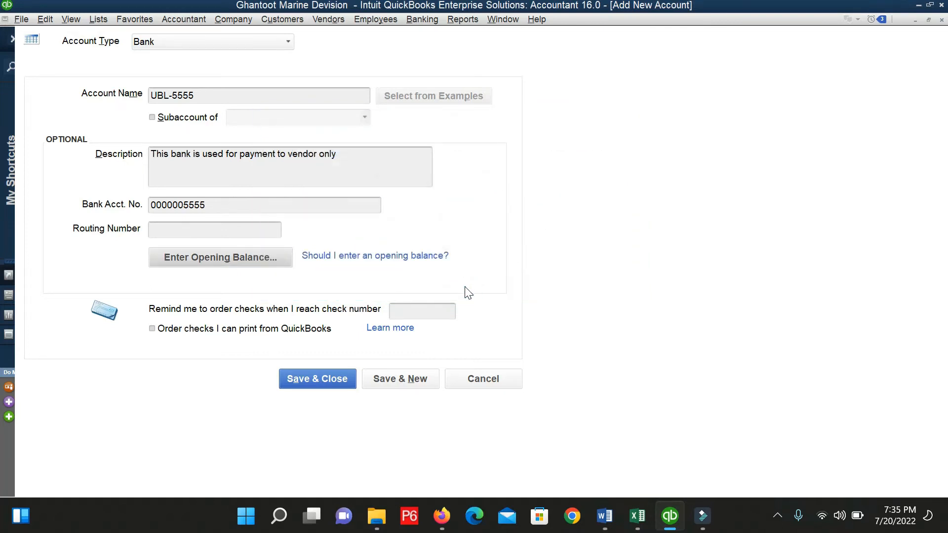
click(224, 253)
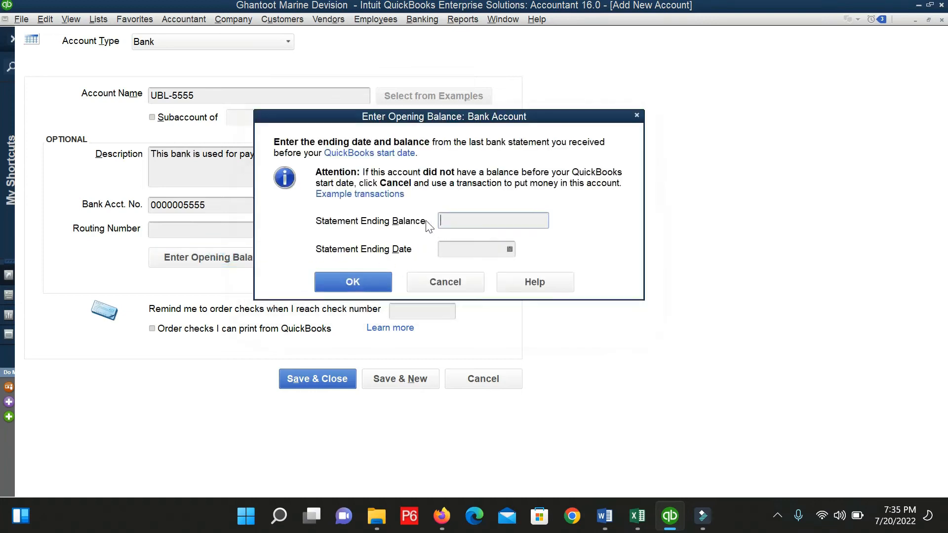
click(498, 217)
text(5000)
key(Tab)
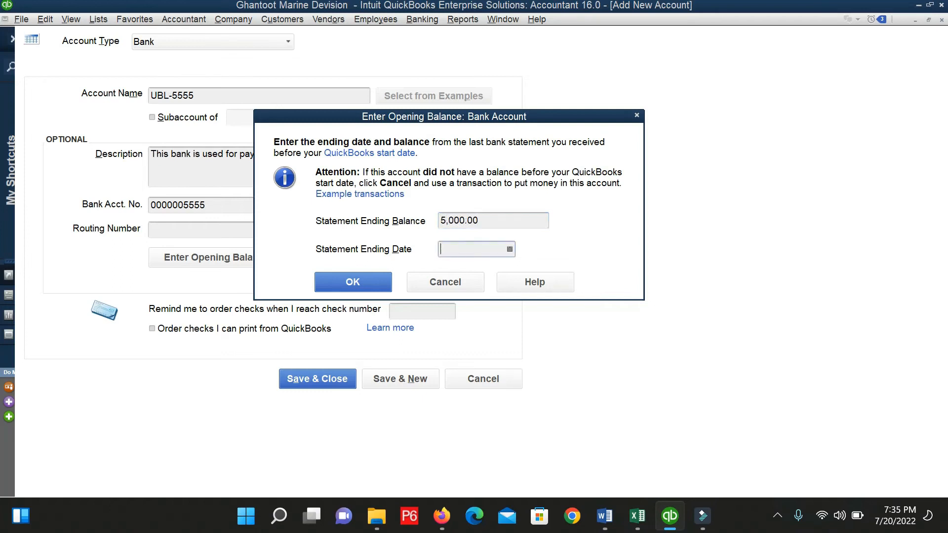
click(510, 249)
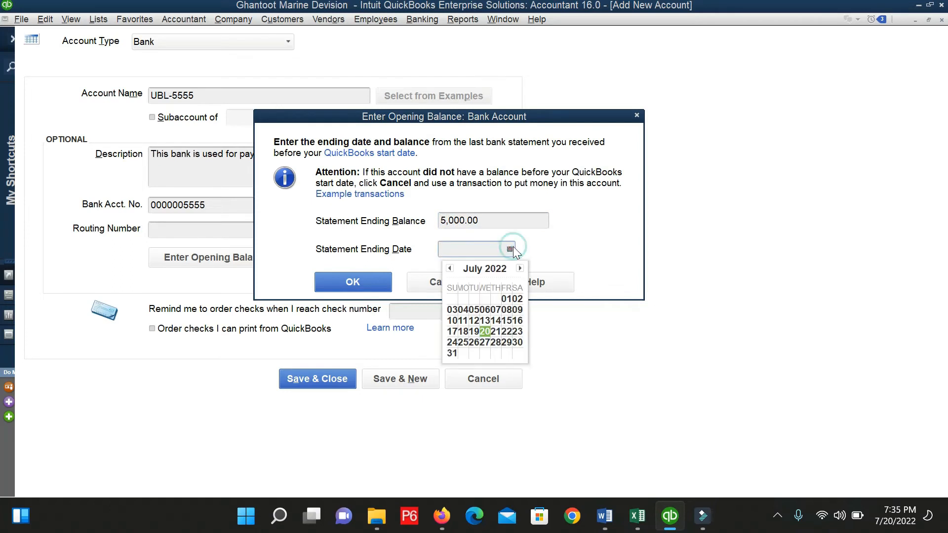
click(449, 268)
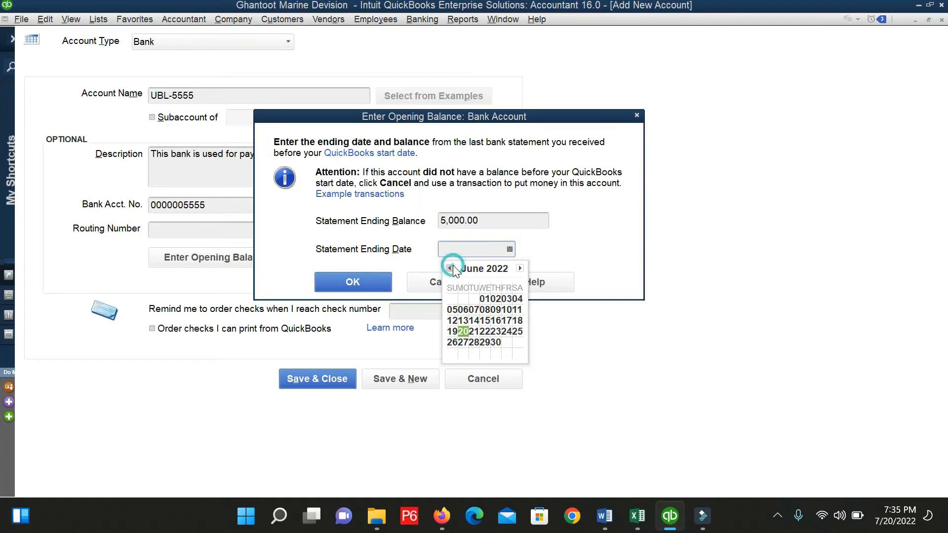
click(496, 342)
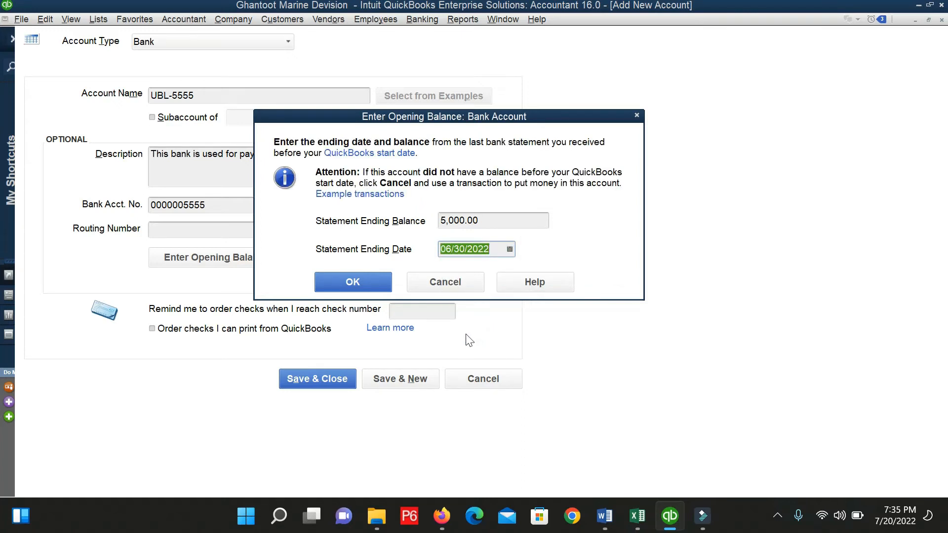
click(374, 283)
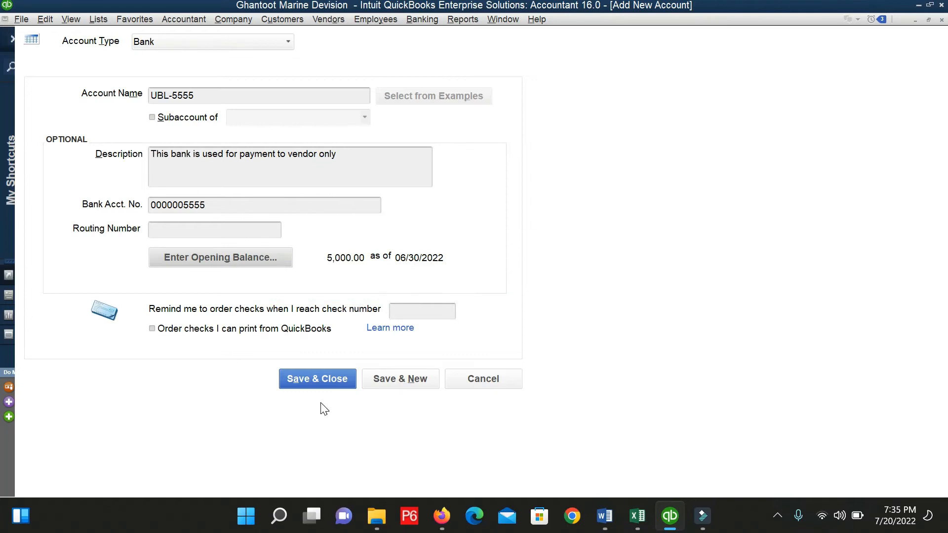
click(312, 381)
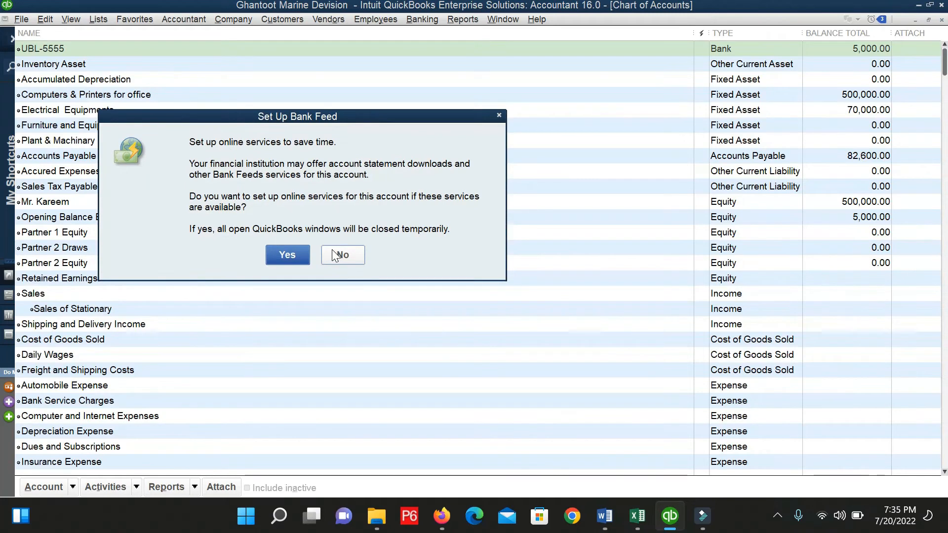
click(338, 255)
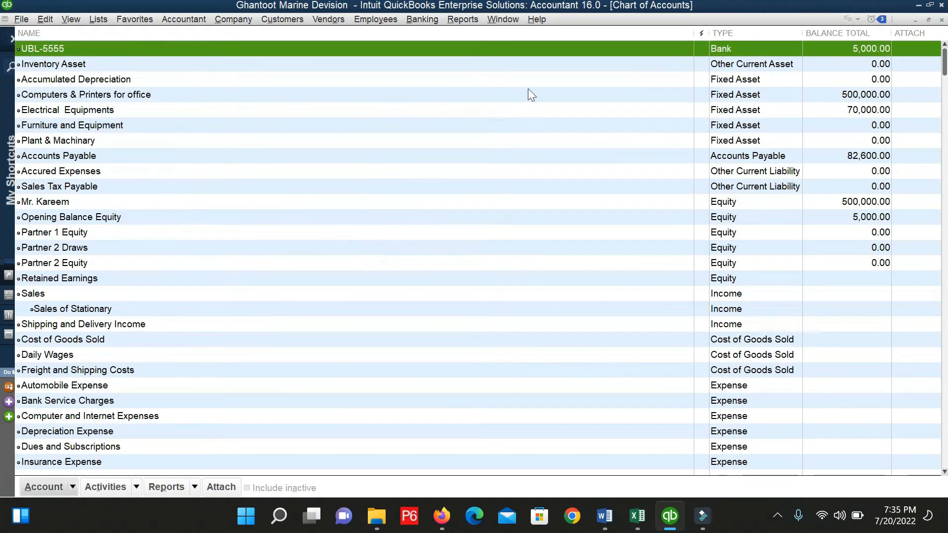
Filter Pay Bills to Four Brothers Enterprises, showing its three bills totalling 82,600.00.
click(333, 26)
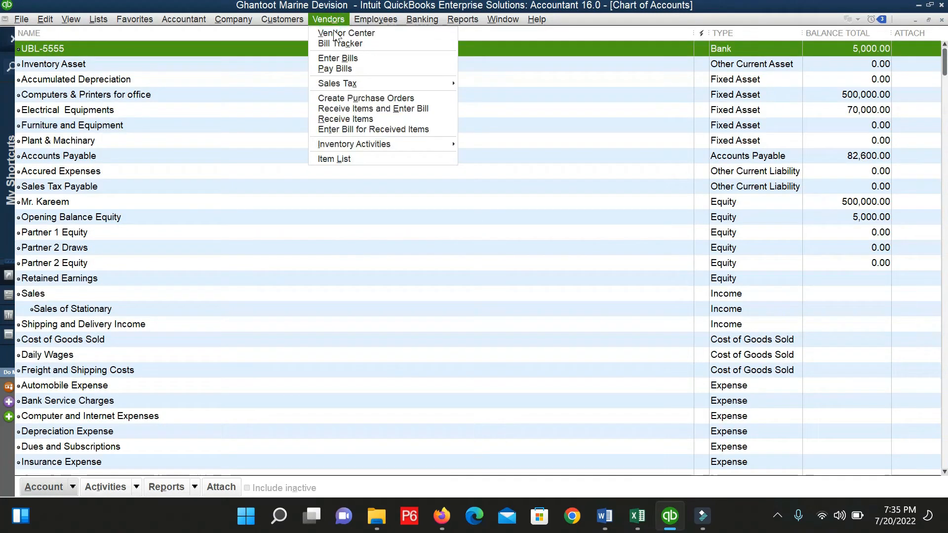
click(343, 70)
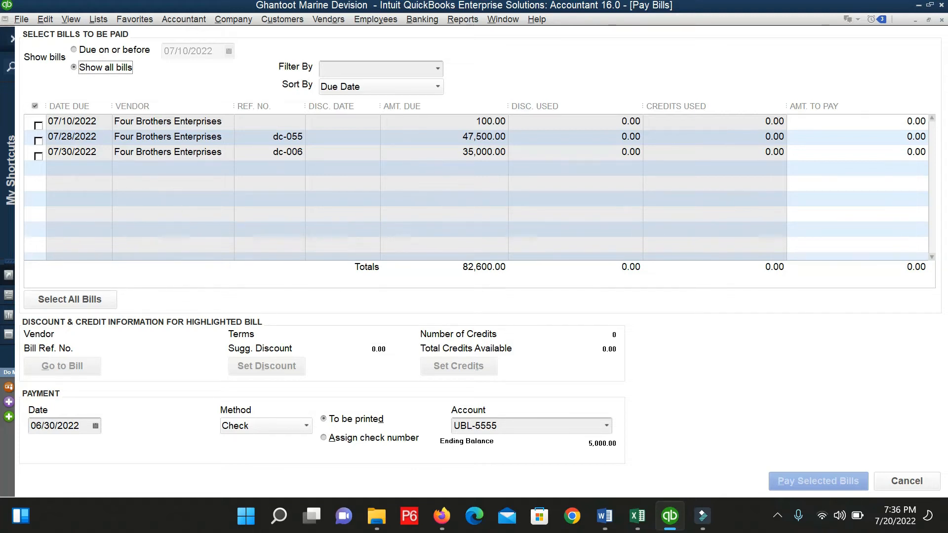
click(436, 69)
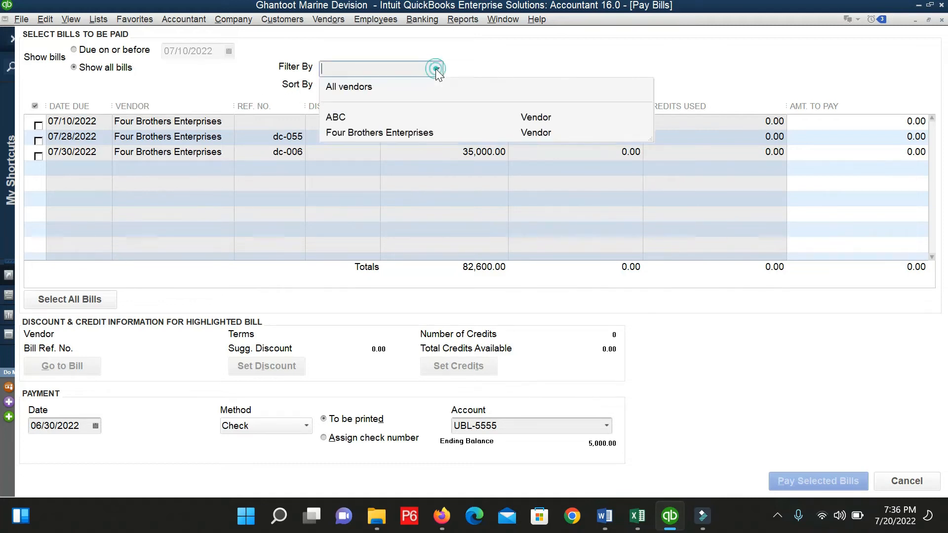
click(69, 192)
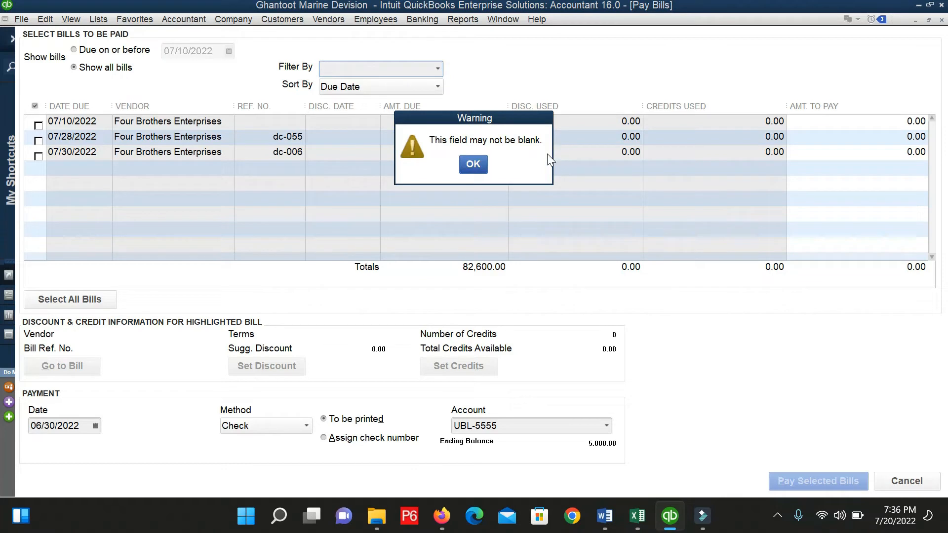
click(469, 164)
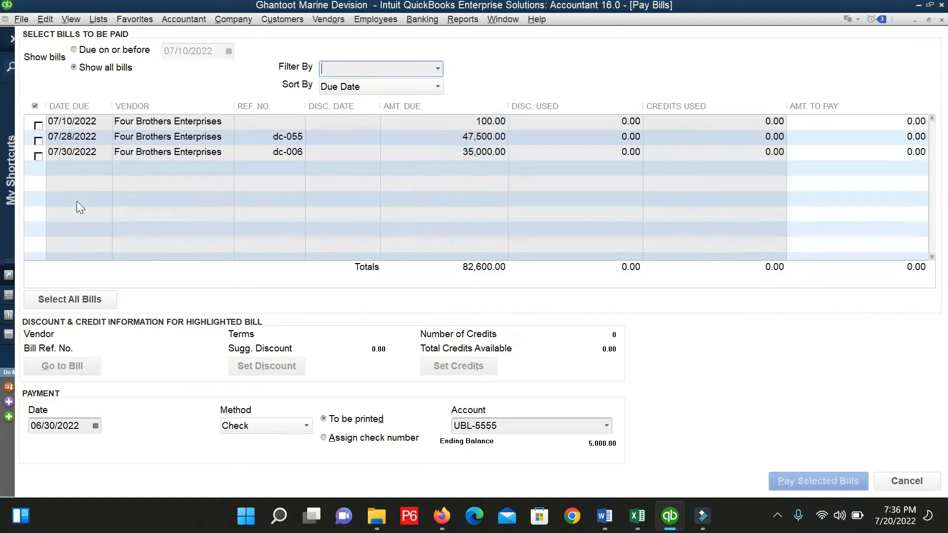
click(441, 74)
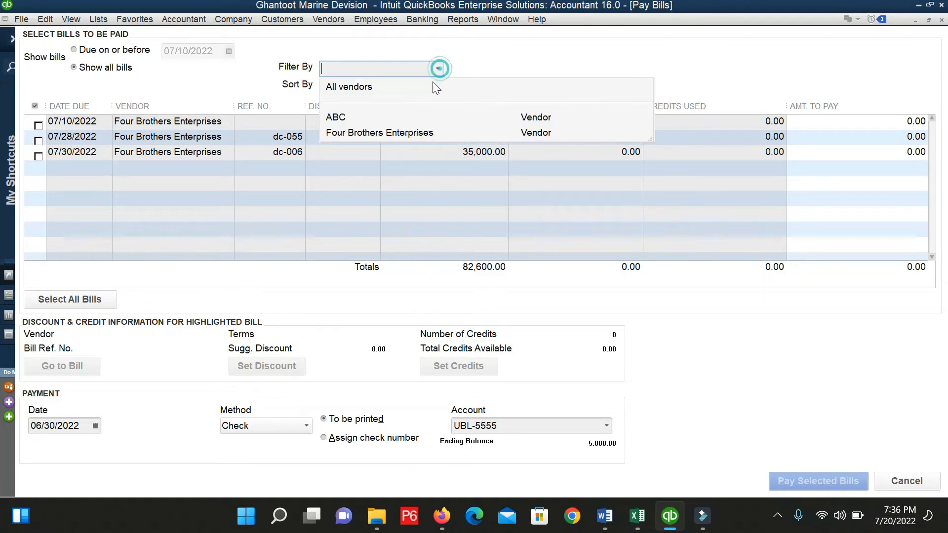
click(351, 119)
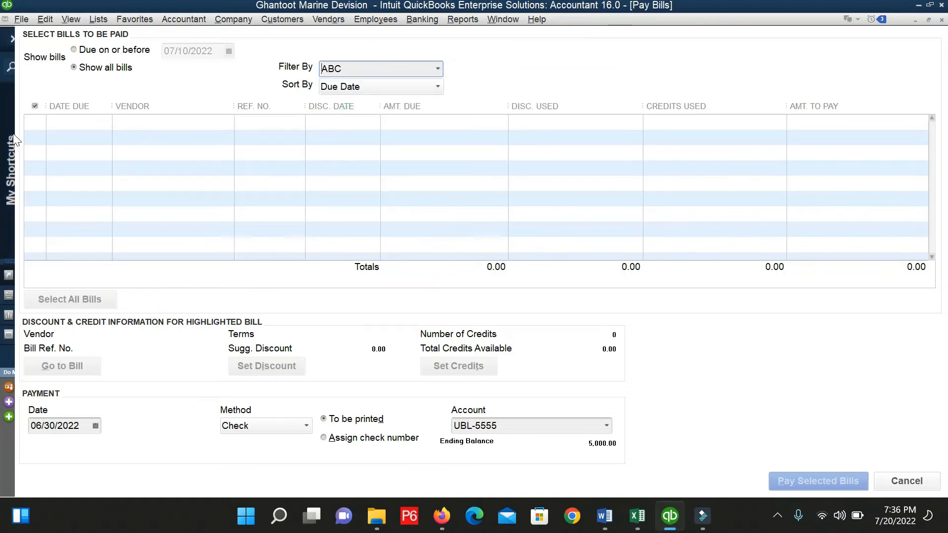
click(443, 66)
click(358, 131)
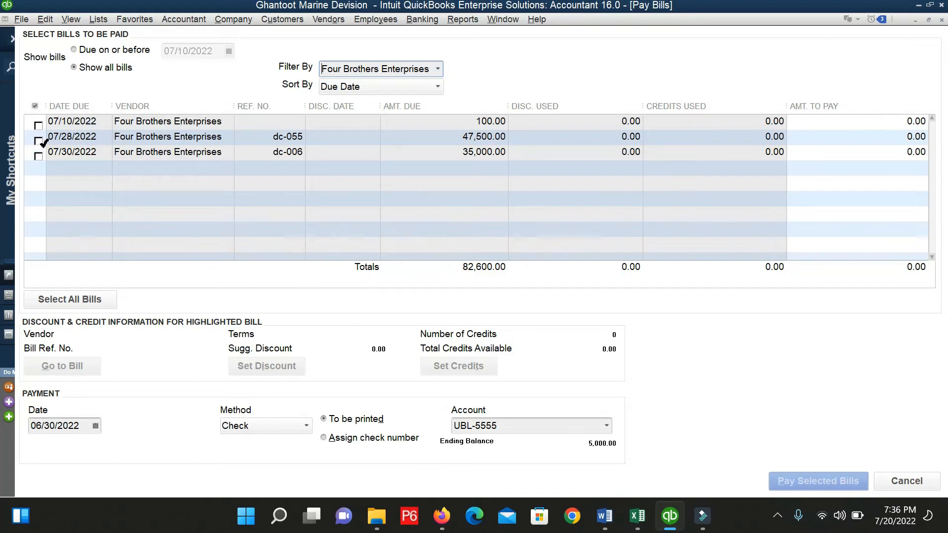
Mark the 07/28/2022 and 07/30/2022 Four Brothers bills for payment, assigning a check number.
click(39, 140)
click(39, 155)
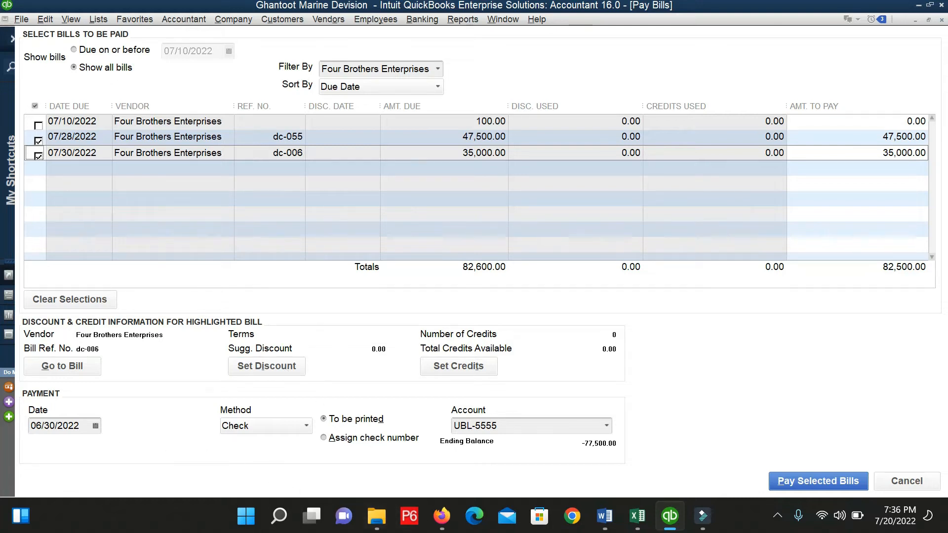
click(326, 442)
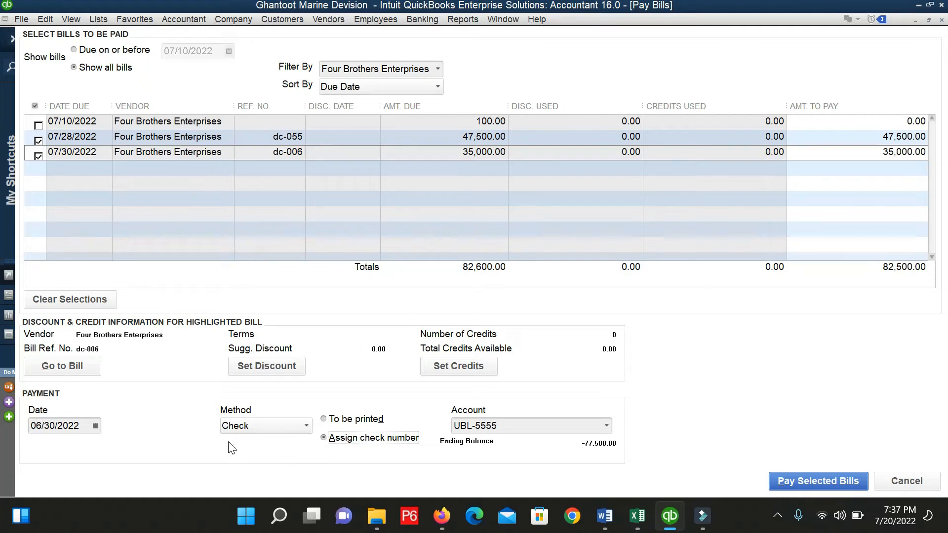
Try Credit Card as the method, decline the account prompt, revert to Check, and date it 06/20/2022.
click(255, 426)
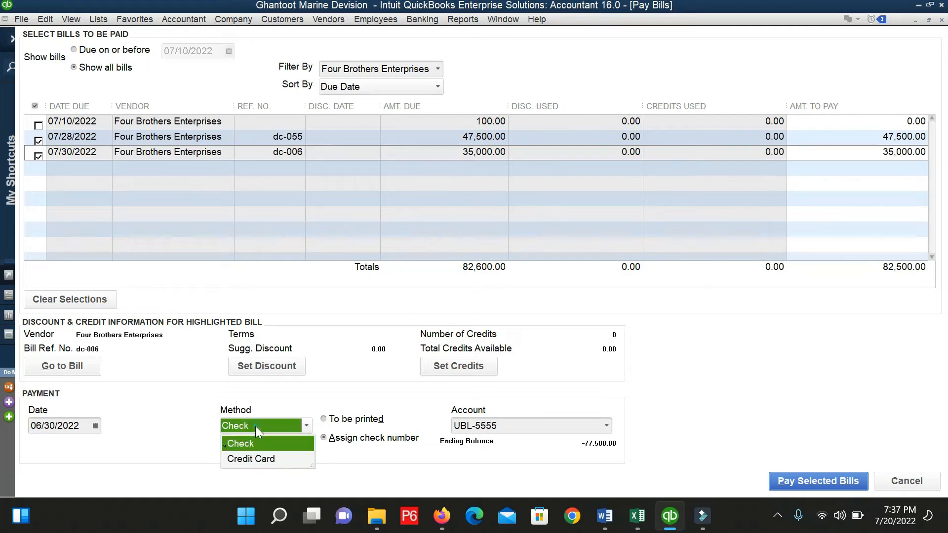
click(266, 459)
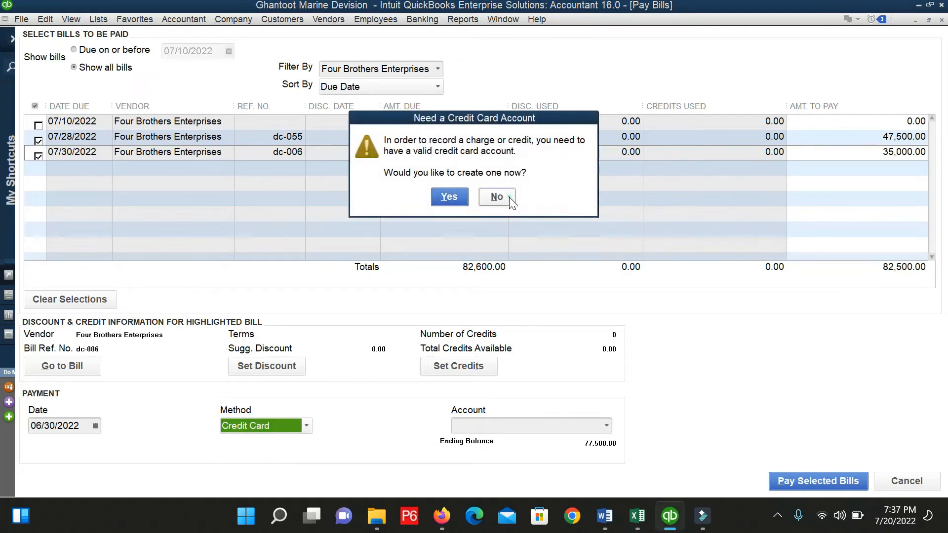
click(497, 196)
click(306, 426)
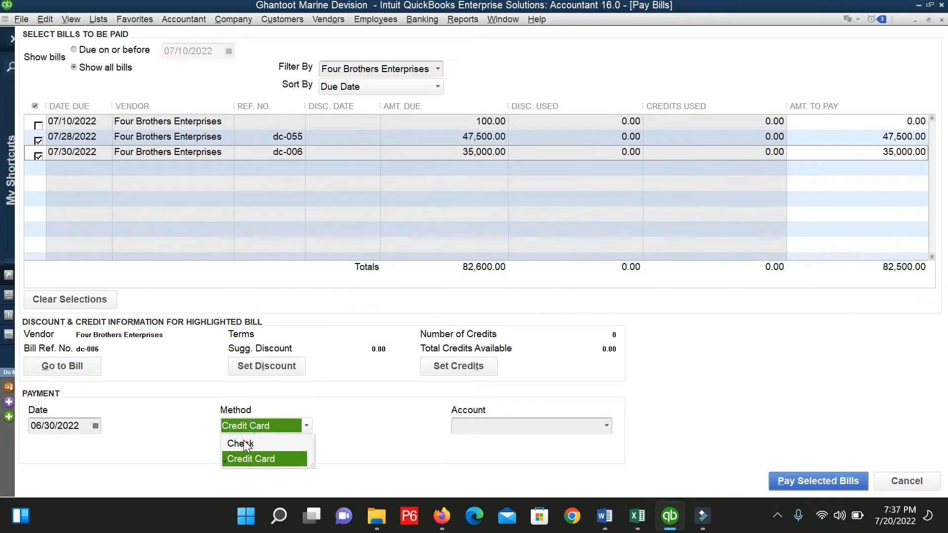
click(245, 444)
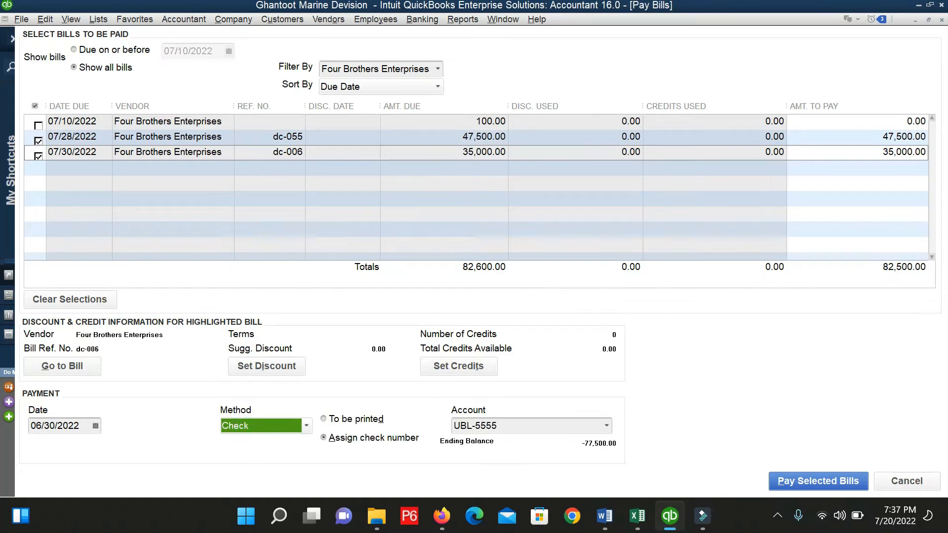
click(94, 426)
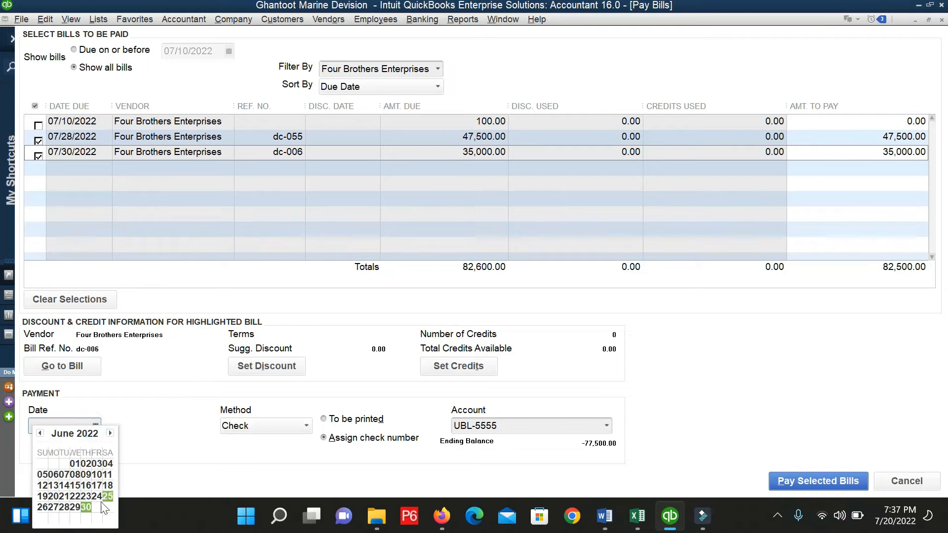
click(53, 497)
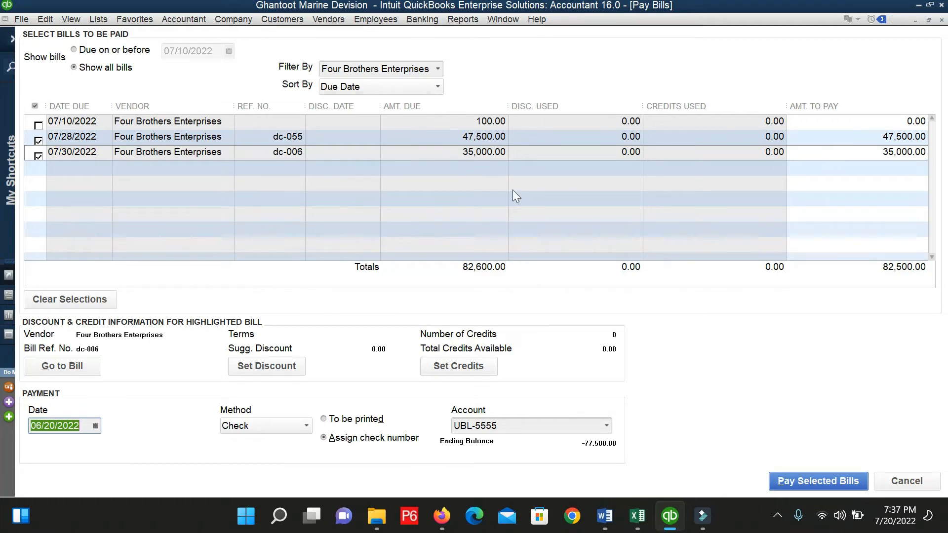
Start paying the bills with check number 0005555, then cancel and discard the unrecorded payment.
click(789, 481)
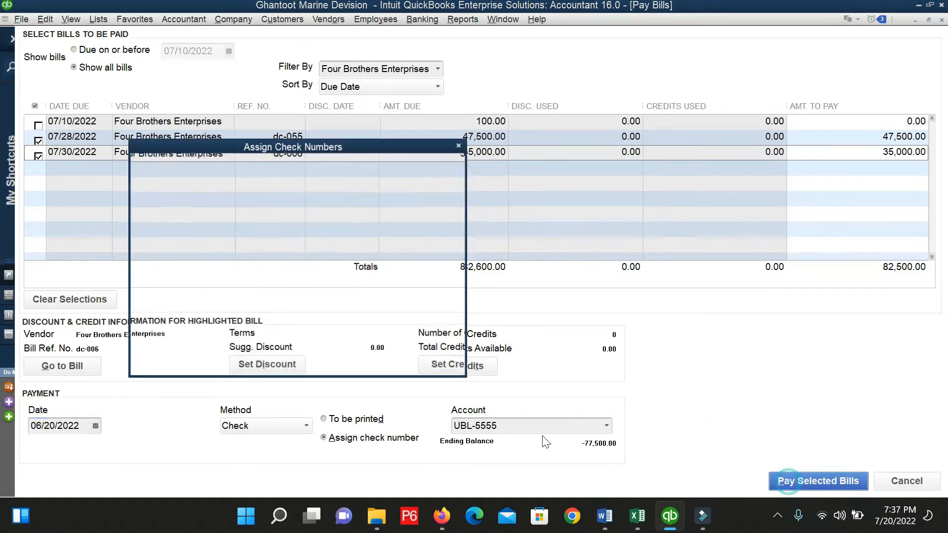
click(176, 255)
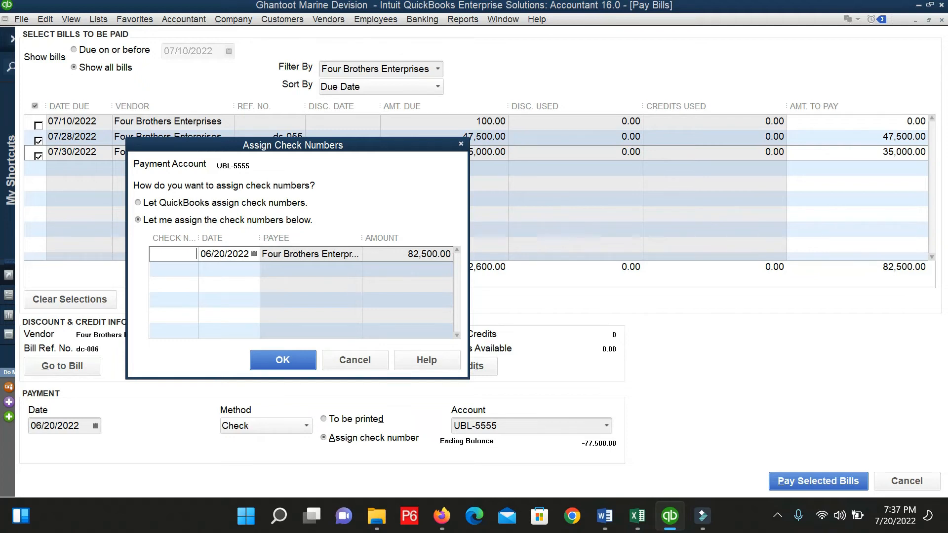
text(0005555)
click(378, 362)
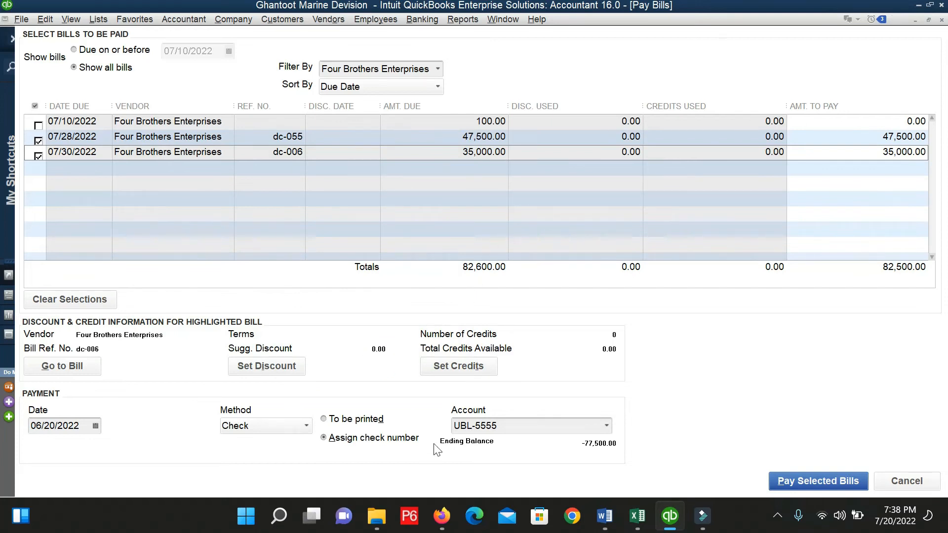
key(Escape)
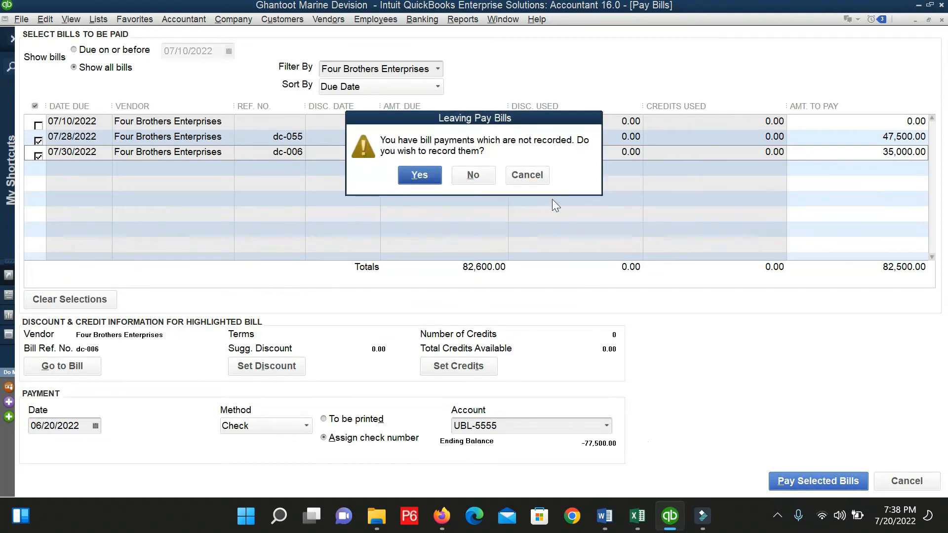
click(481, 175)
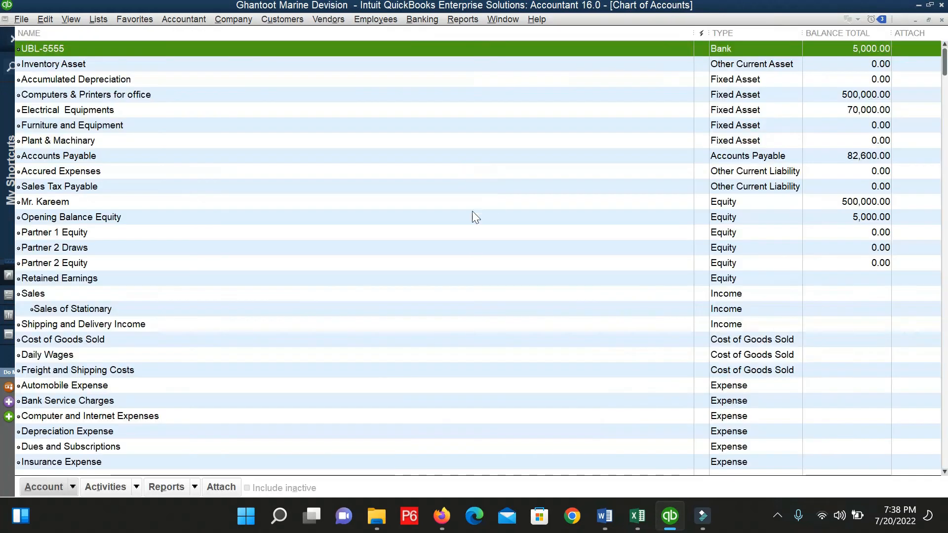
Open Write Checks payable to Four Brothers Enterprises and continue past the open-bills warning.
click(416, 20)
click(414, 31)
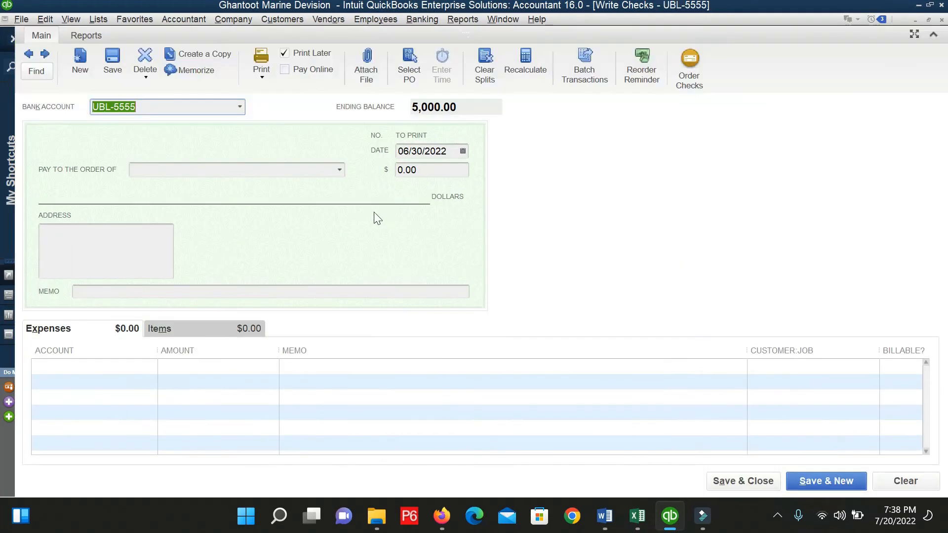
key(Tab)
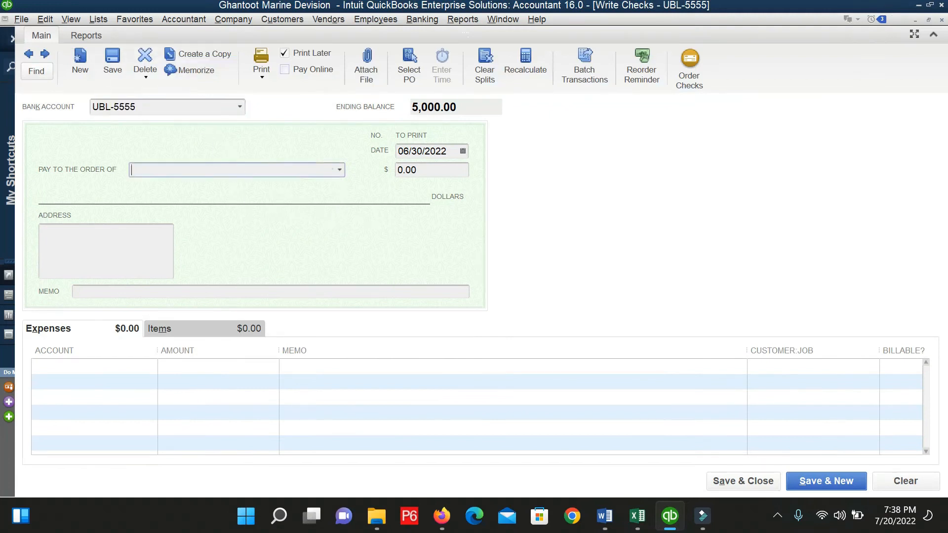
click(338, 171)
click(194, 233)
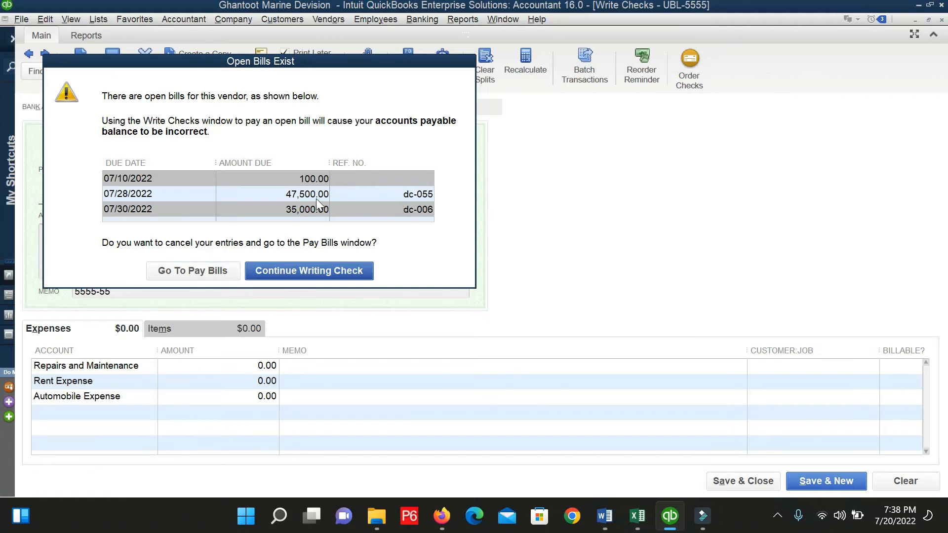
click(296, 197)
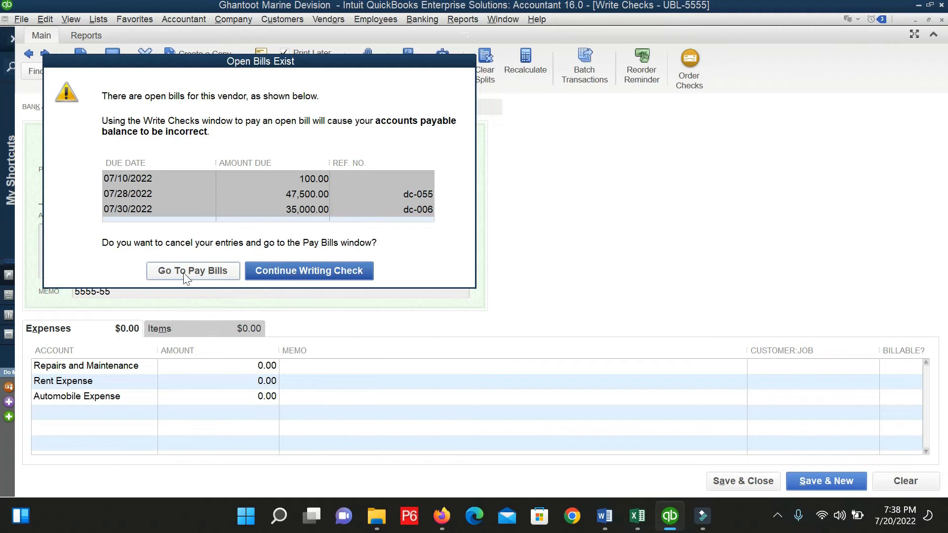
click(309, 271)
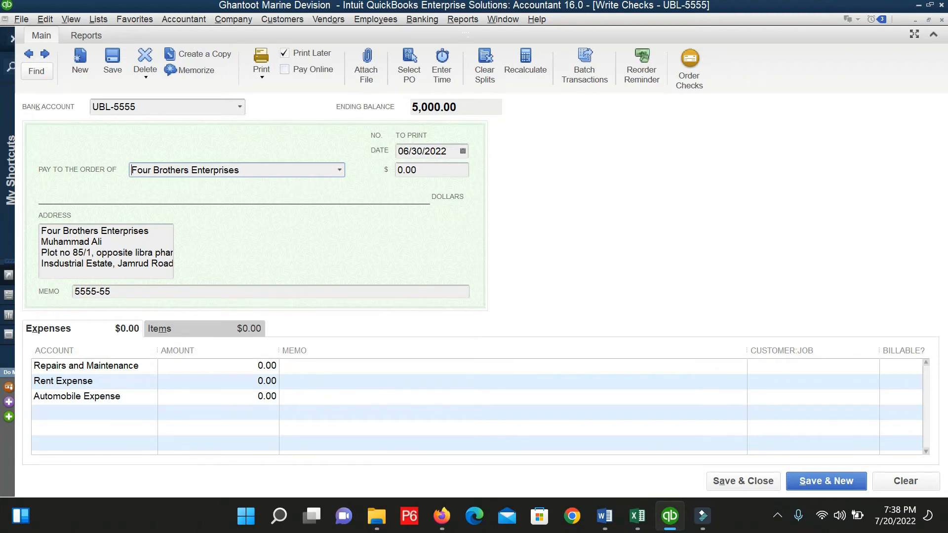
Charge line one to Accounts Payable for 82,500.00 with memo 'payment for Bill no 01 and 02'.
click(144, 366)
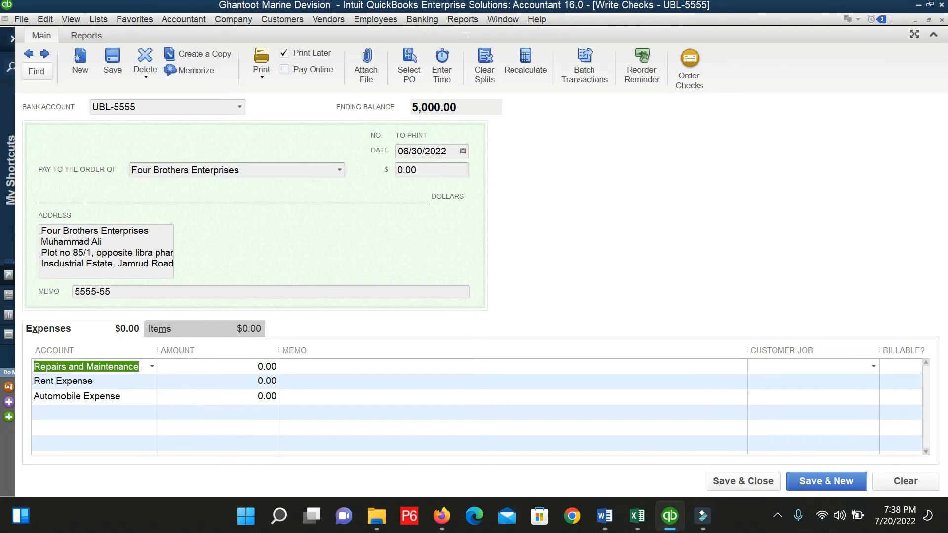
text(Accounts Payable)
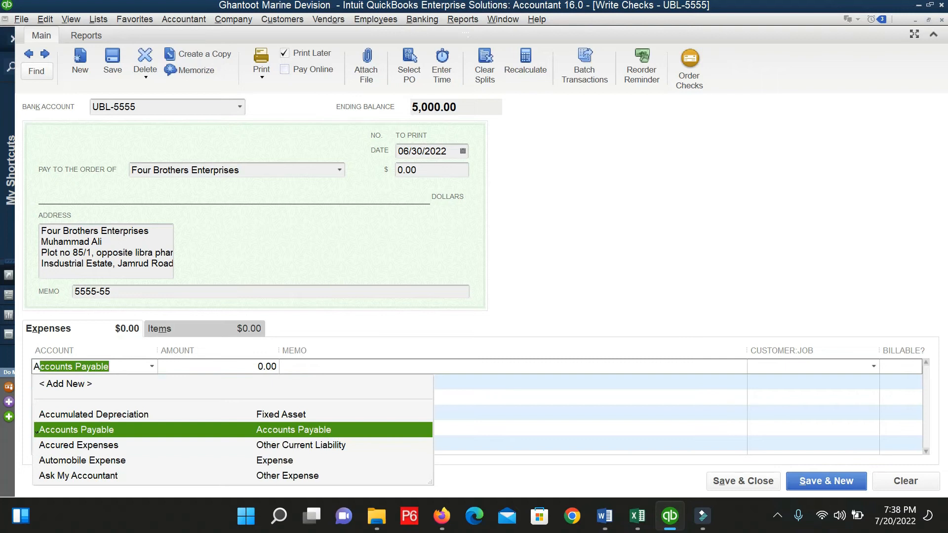
key(Tab)
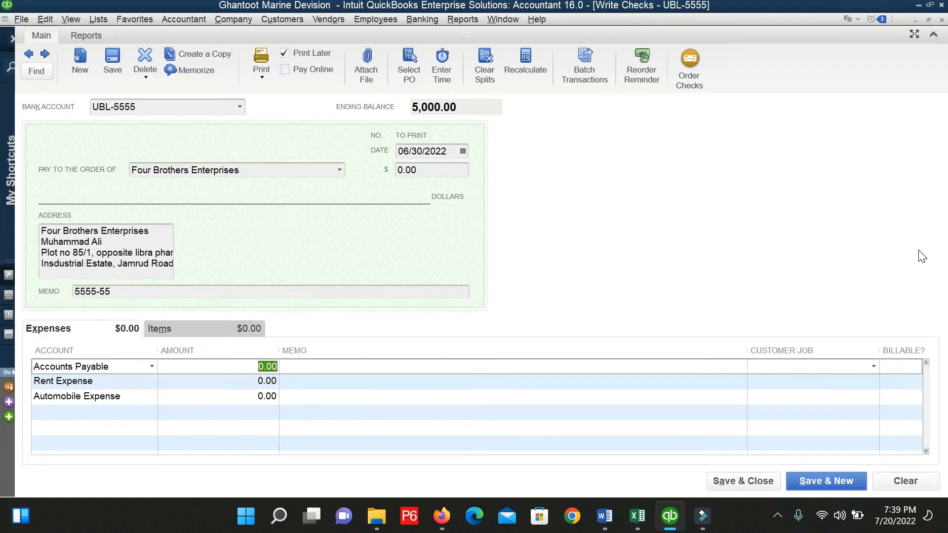
text(8500)
key(BackSpace)
key(BackSpace)
key(BackSpace)
text(2,500)
key(Tab)
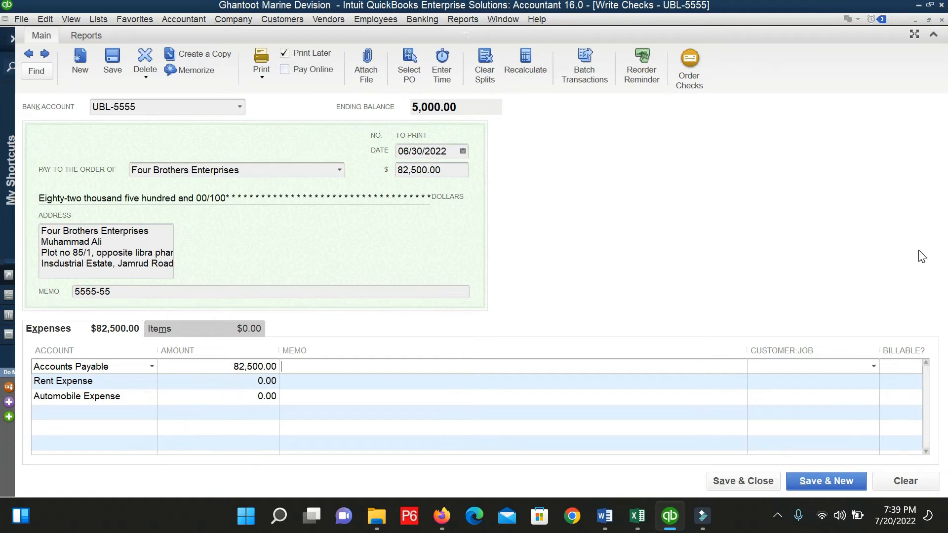
text(payment for Bill no 01 and 02)
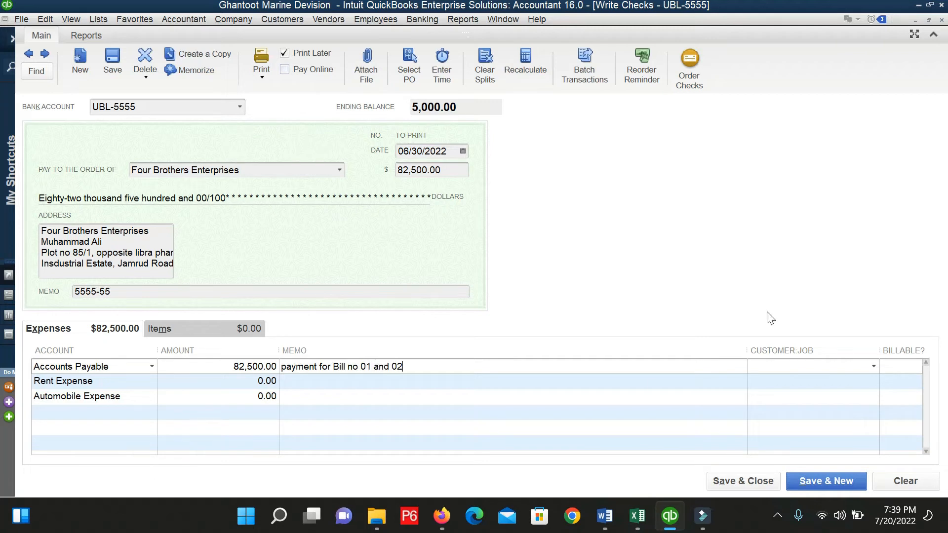
Select the second line's Rent Expense account and open the account list to replace it.
click(148, 382)
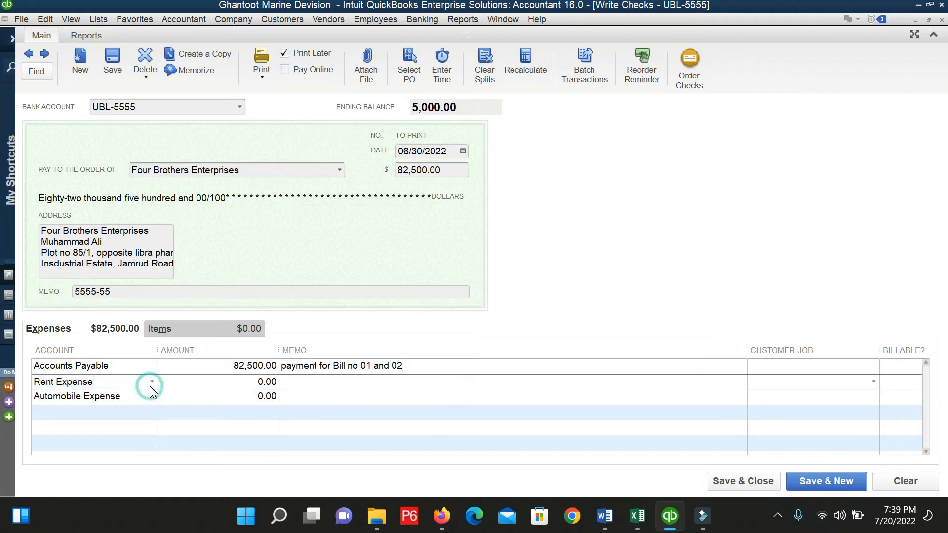
click(106, 384)
drag(33, 382, 98, 385)
click(152, 381)
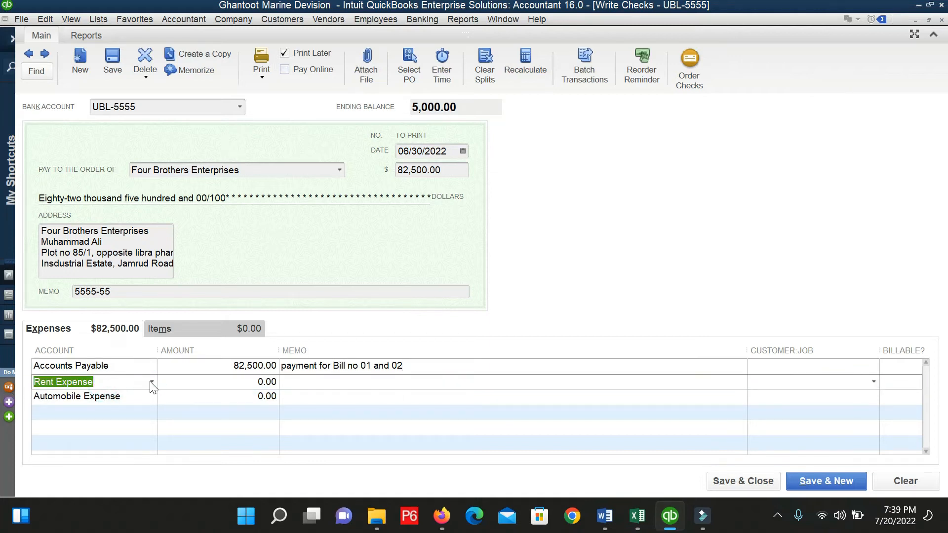
scroll(133, 155, up, 10)
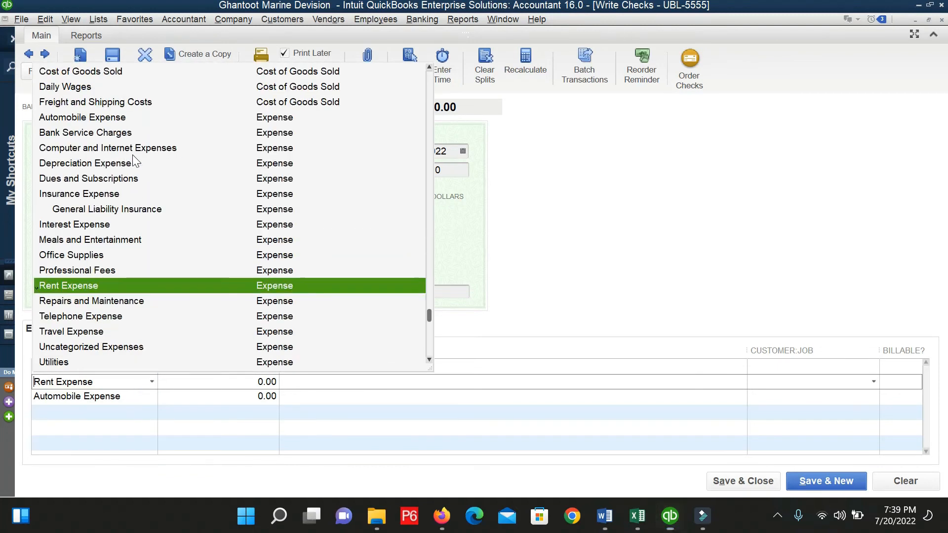
Add a new Other Current Liability account named 'WHT- Supplies'.
click(64, 71)
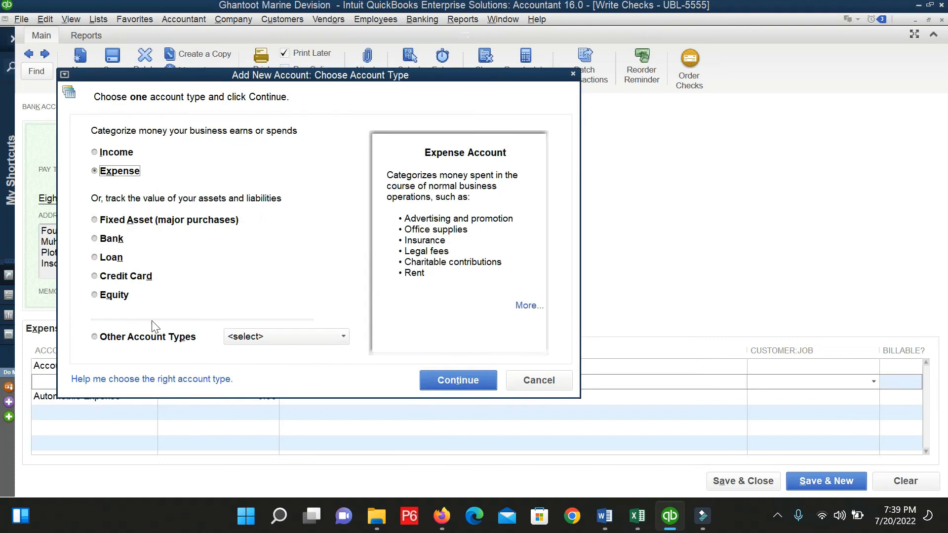
click(151, 339)
click(227, 338)
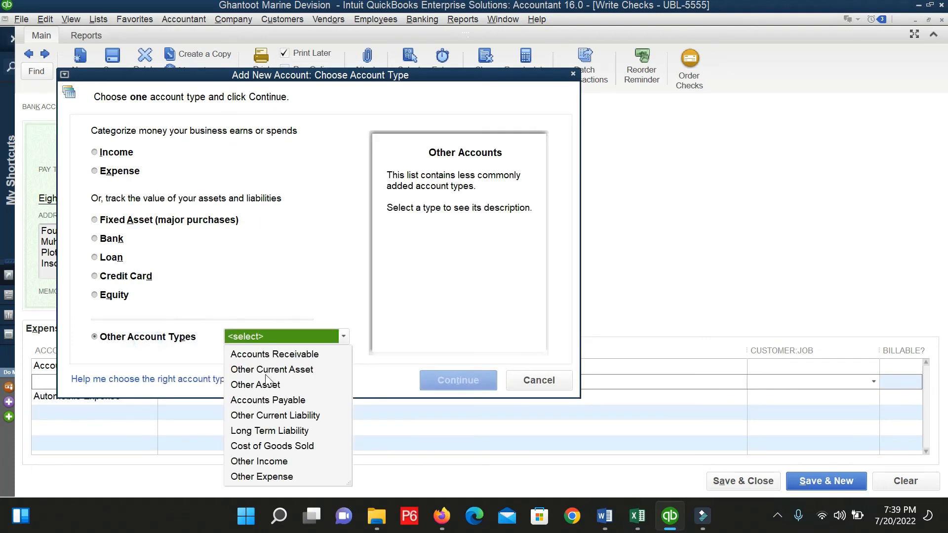
click(274, 416)
click(435, 377)
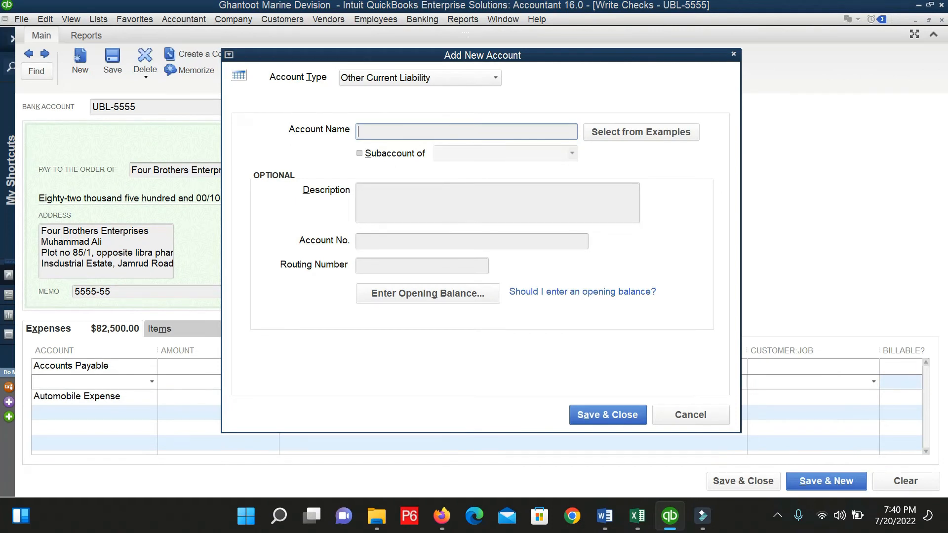
text(WH)
key(BackSpace)
text(HT- Supplies)
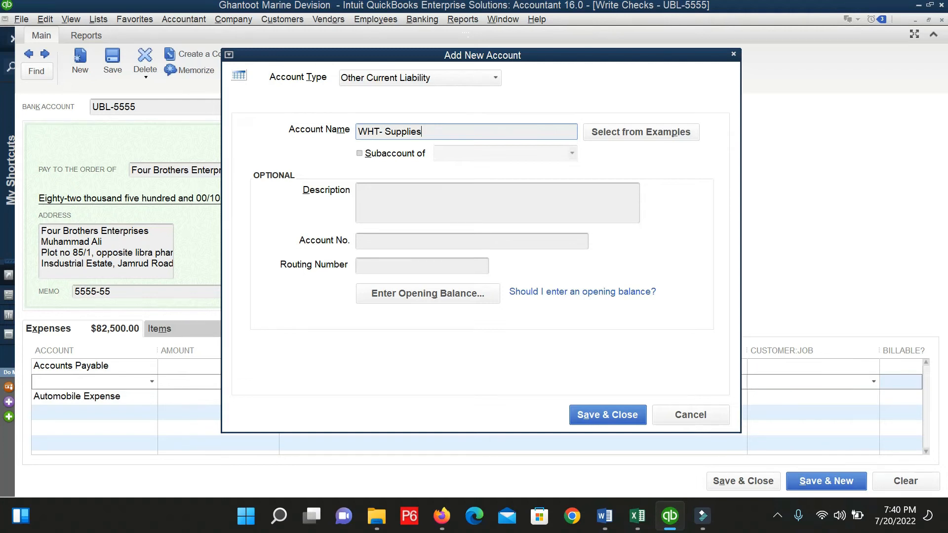
Make it a subaccount of a new Taxes account and save both accounts.
click(388, 154)
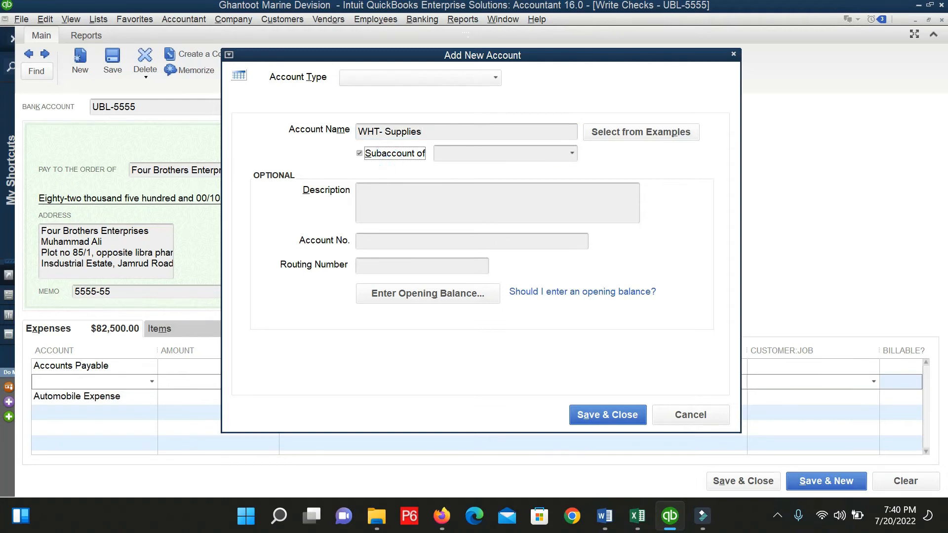
click(571, 153)
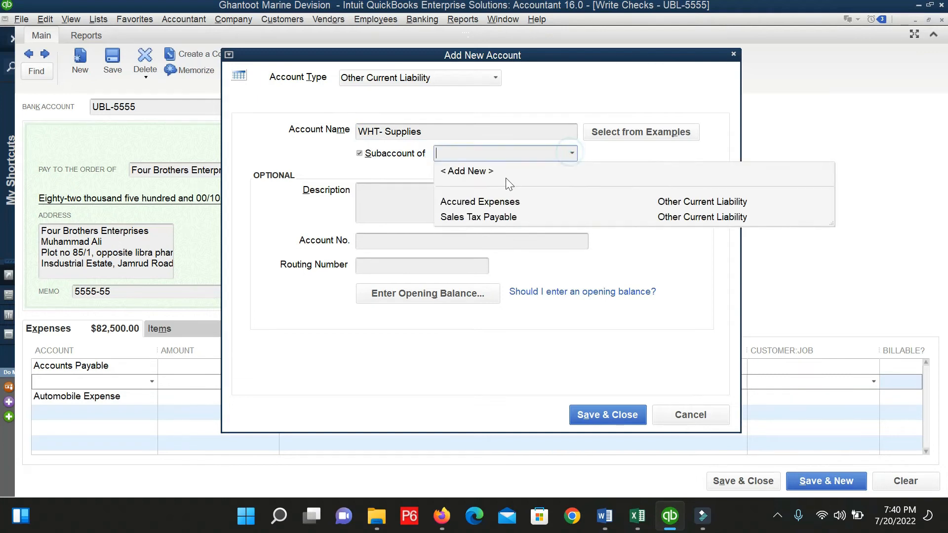
click(469, 172)
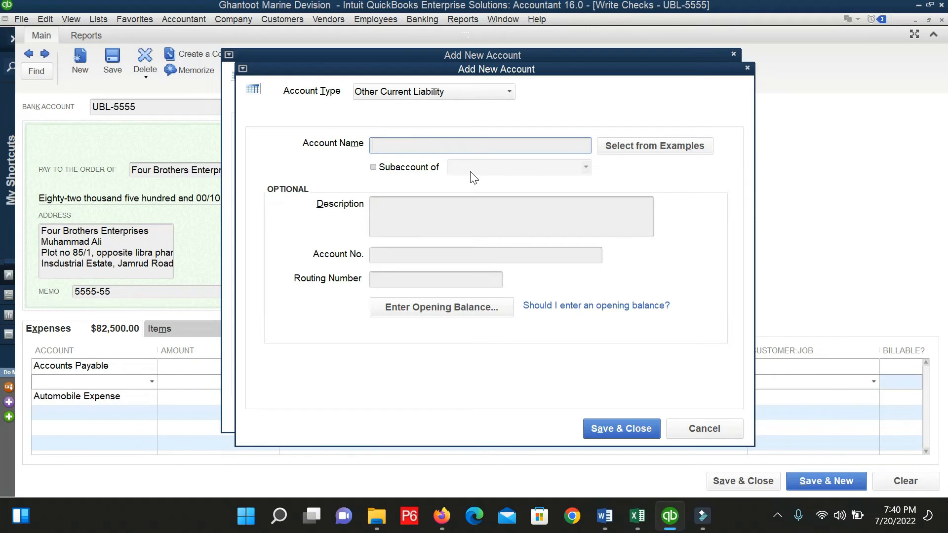
text(Taxes)
click(588, 431)
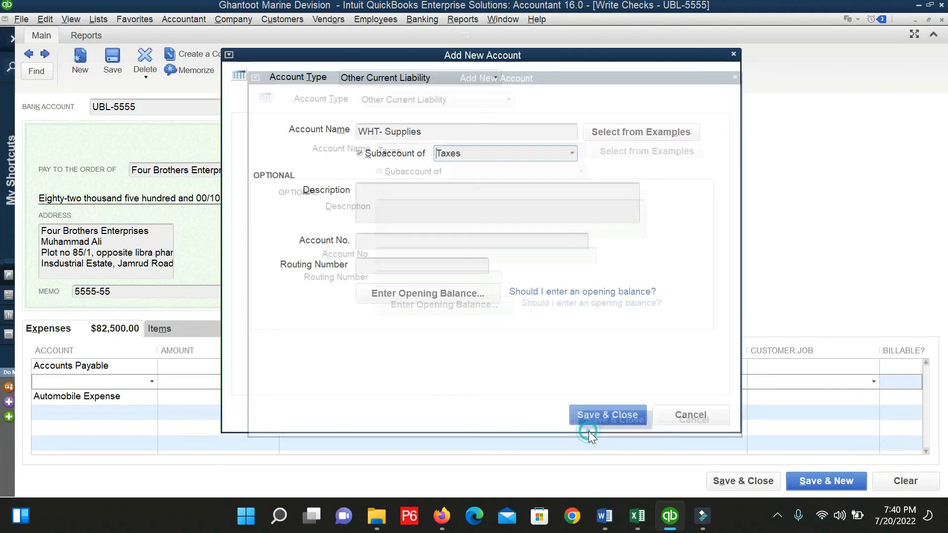
click(607, 413)
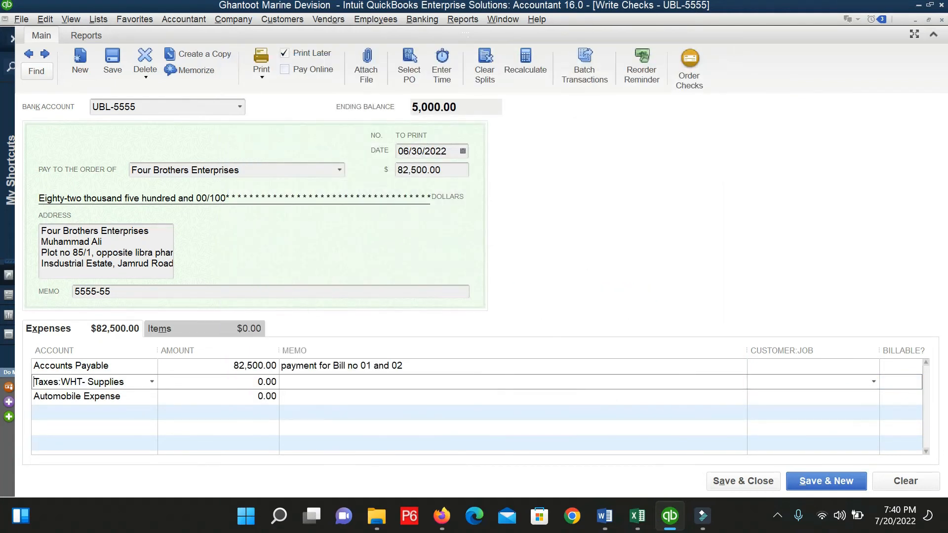
Calculate 82500*4.5/100 on the Taxes:WHT- Supplies line to deduct 3,712.50.
click(267, 382)
text(82500)
text(*)
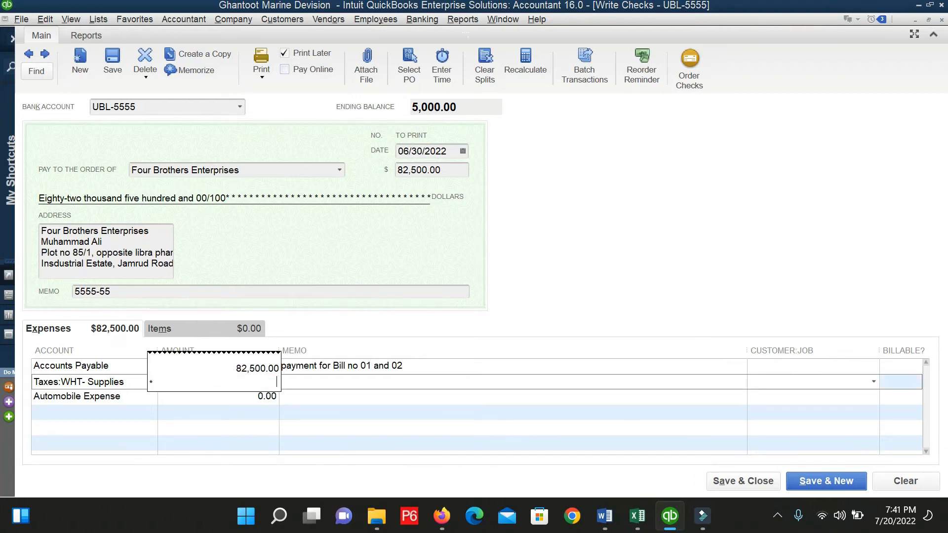
text(4.5/100)
key(Return)
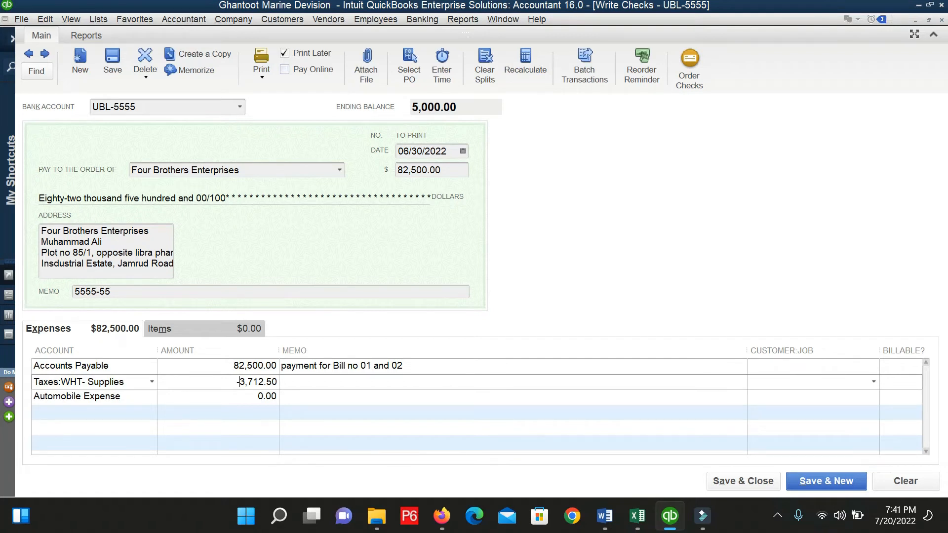
key(Tab)
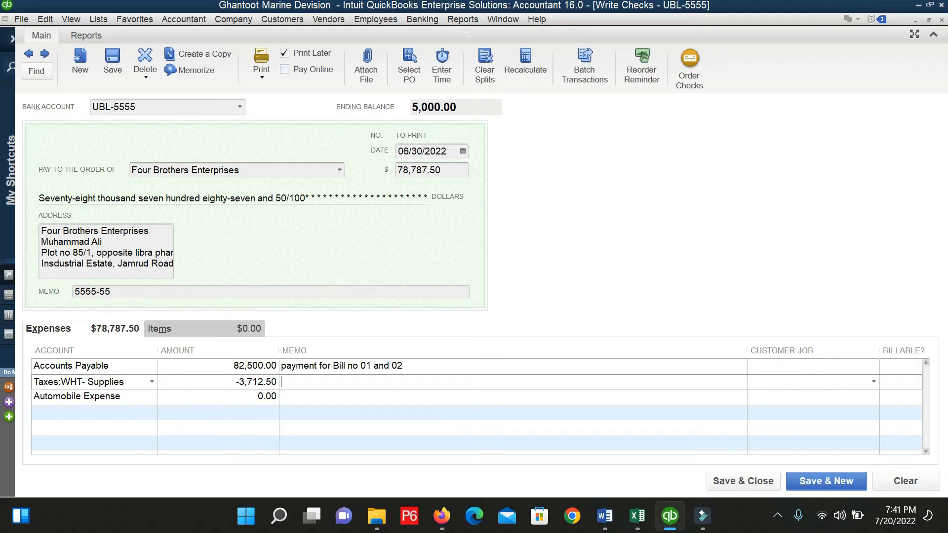
Enter the memo '4.5% tax deducted from the supplier' on the Taxes:WHT- Supplies line.
text(4.5% tax deducted from the supplier)
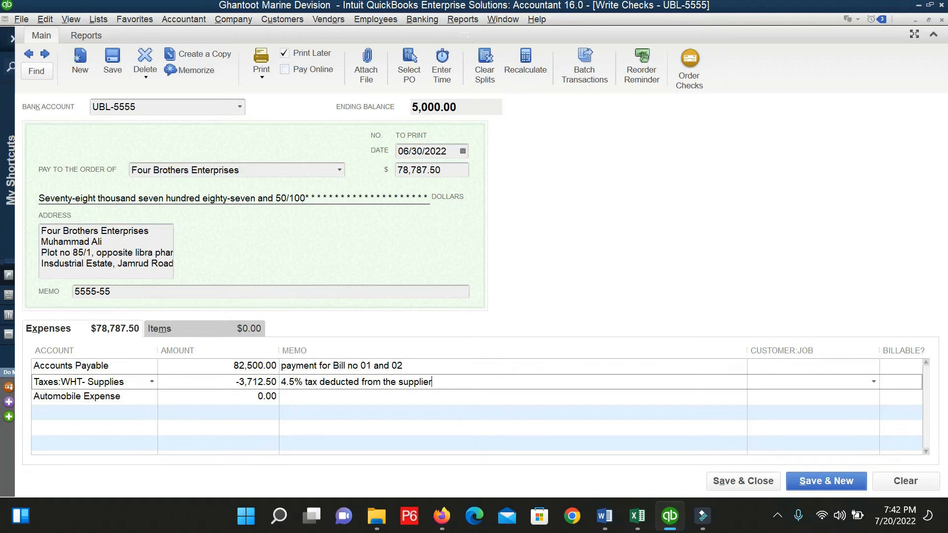
Delete the Automobile Expense line and attempt to save the 78,787.50 check.
click(126, 397)
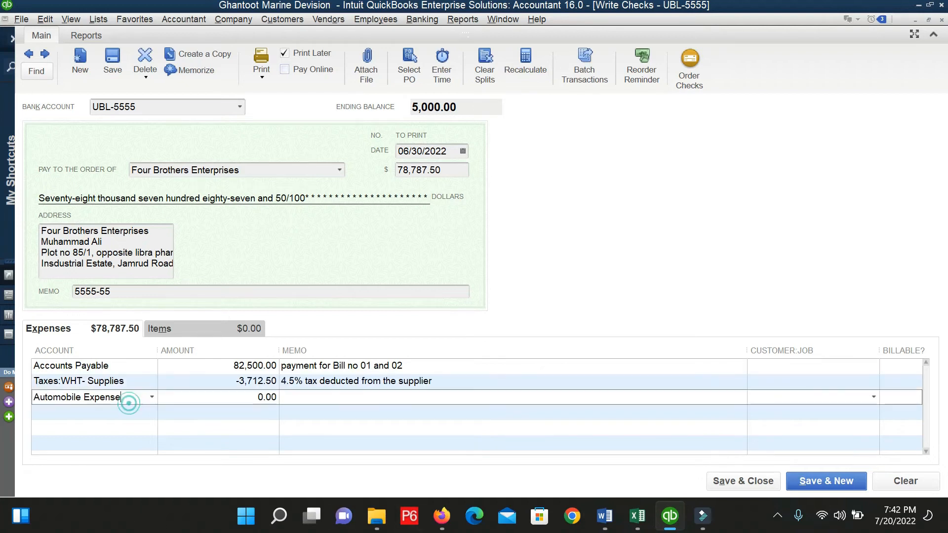
click(54, 15)
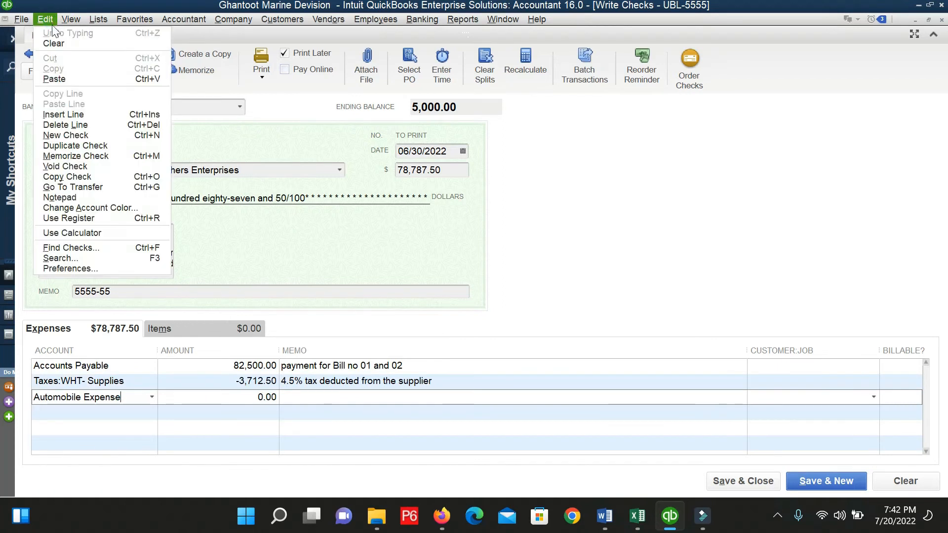
click(69, 126)
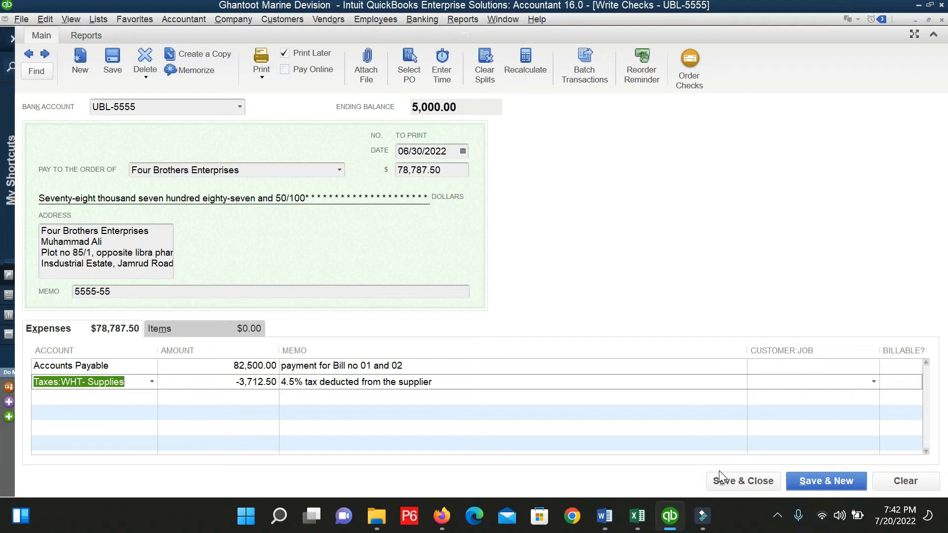
click(755, 486)
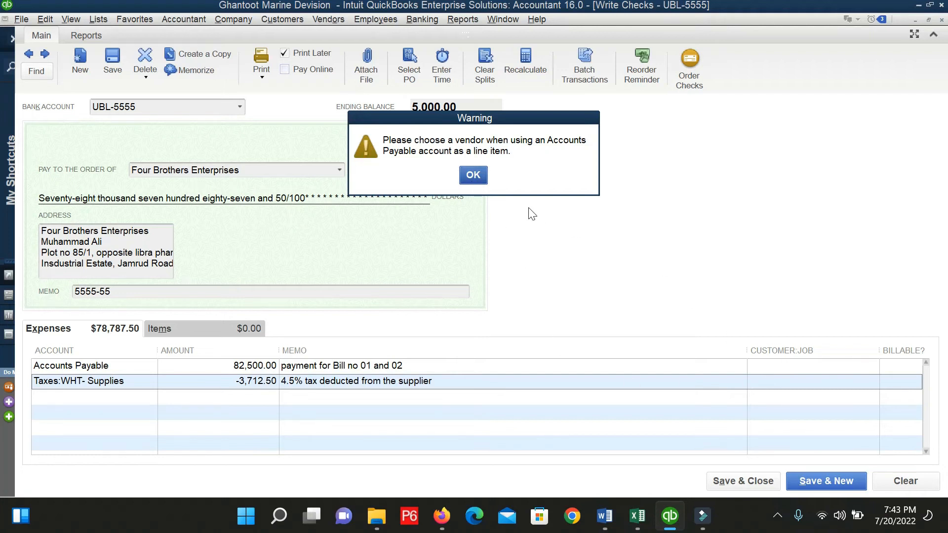
Dismiss the warning, set Four Brothers Enterprises on the Accounts Payable line, and save the check.
click(475, 176)
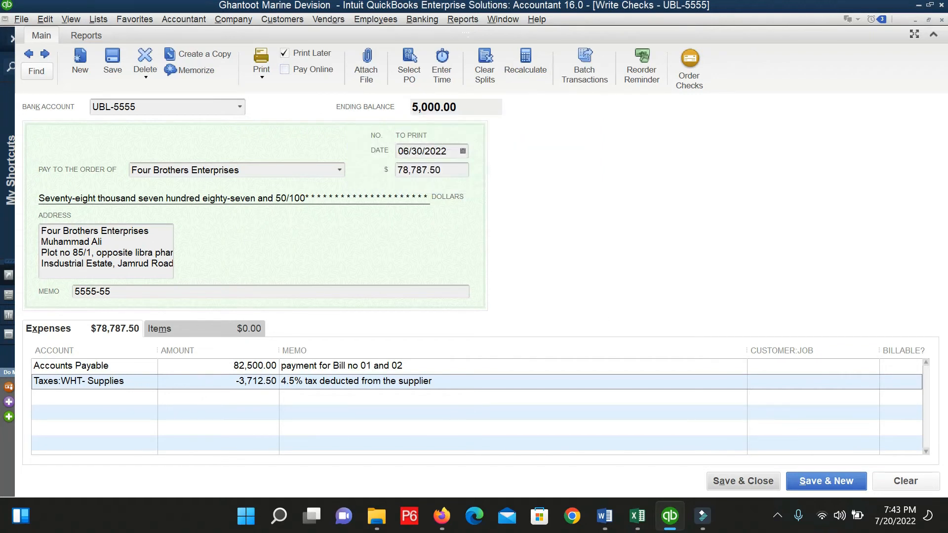
click(794, 365)
click(873, 366)
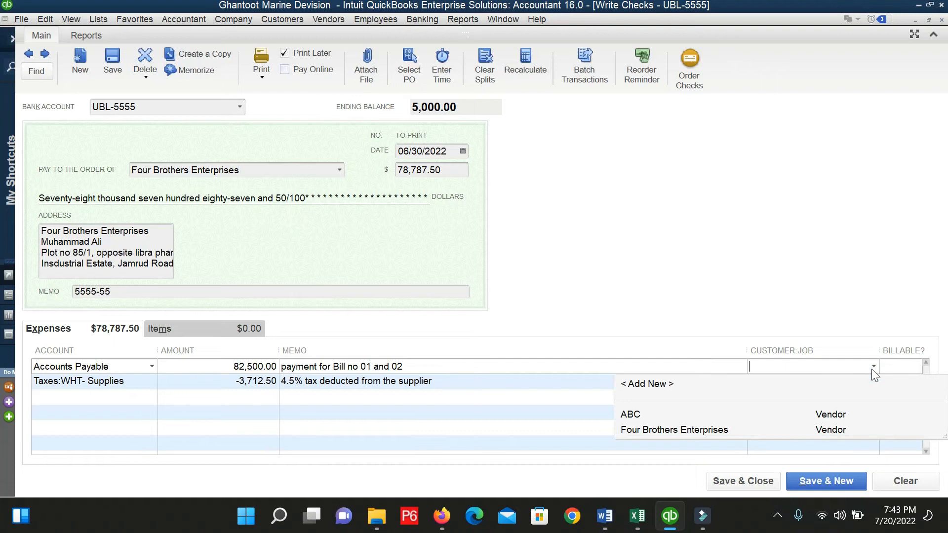
click(703, 428)
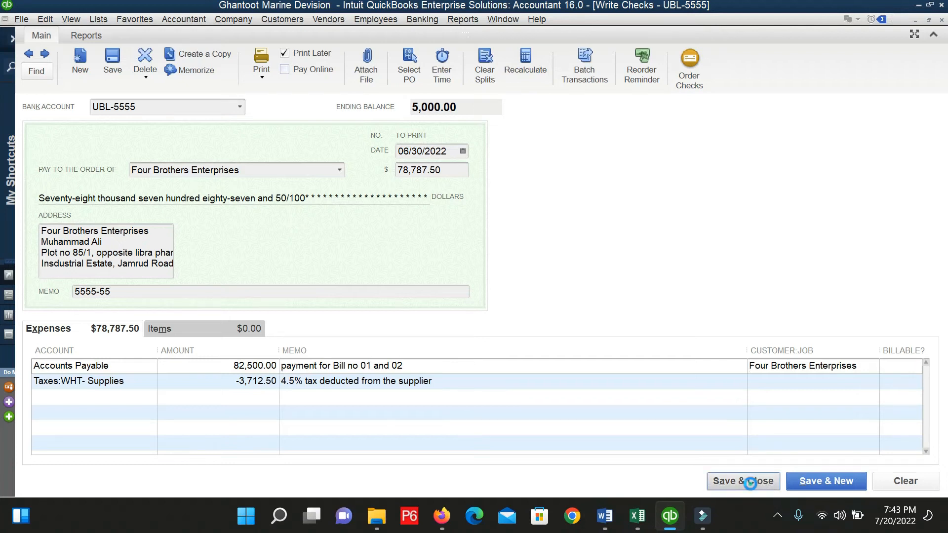
click(755, 483)
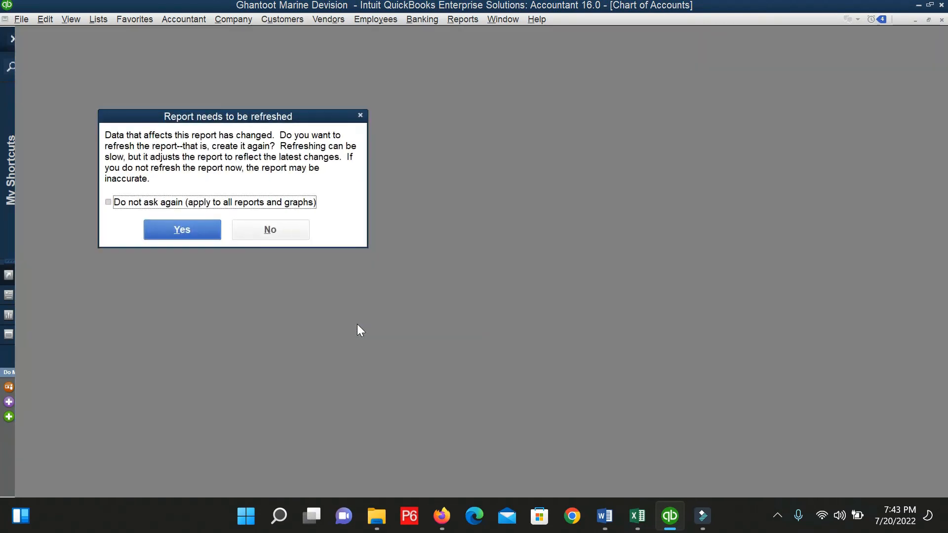
Refresh the Adjusted Trial Balance and close it without memorizing.
click(194, 229)
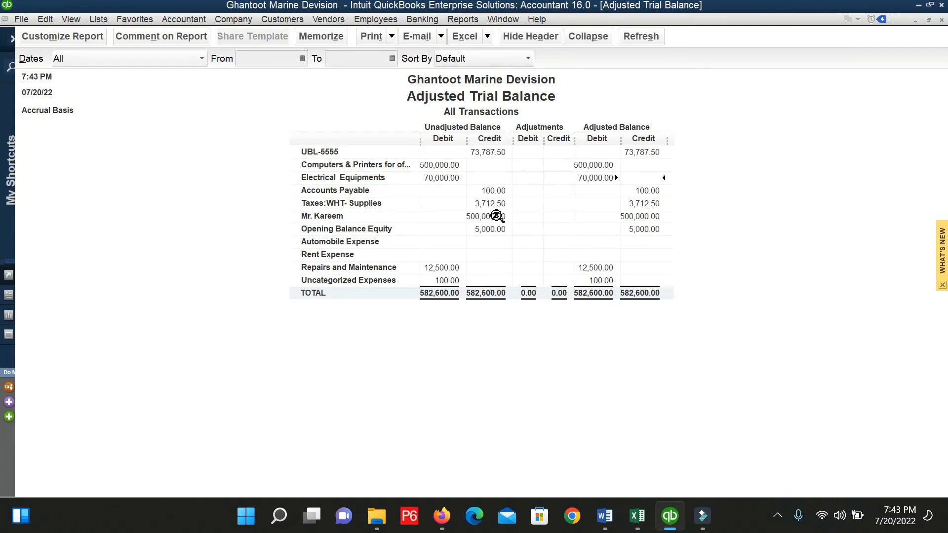
key(Escape)
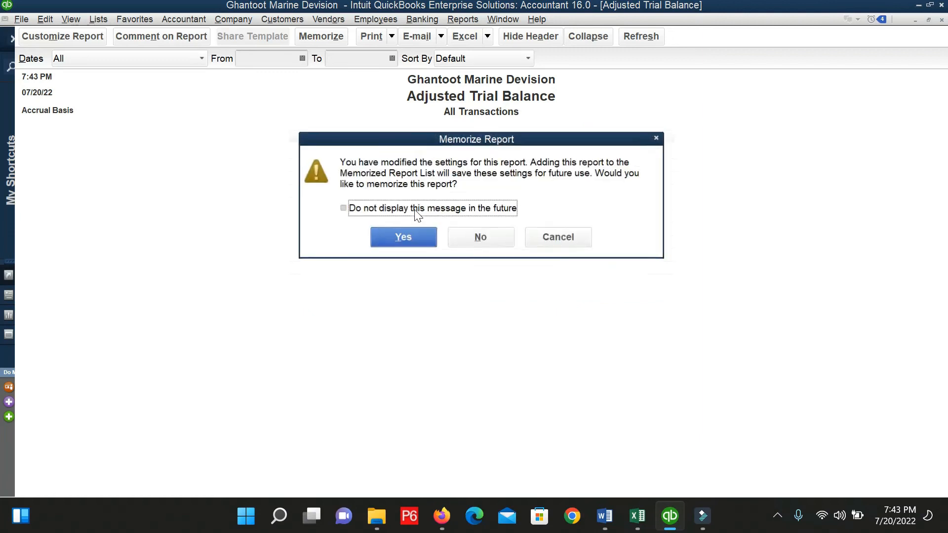
click(483, 241)
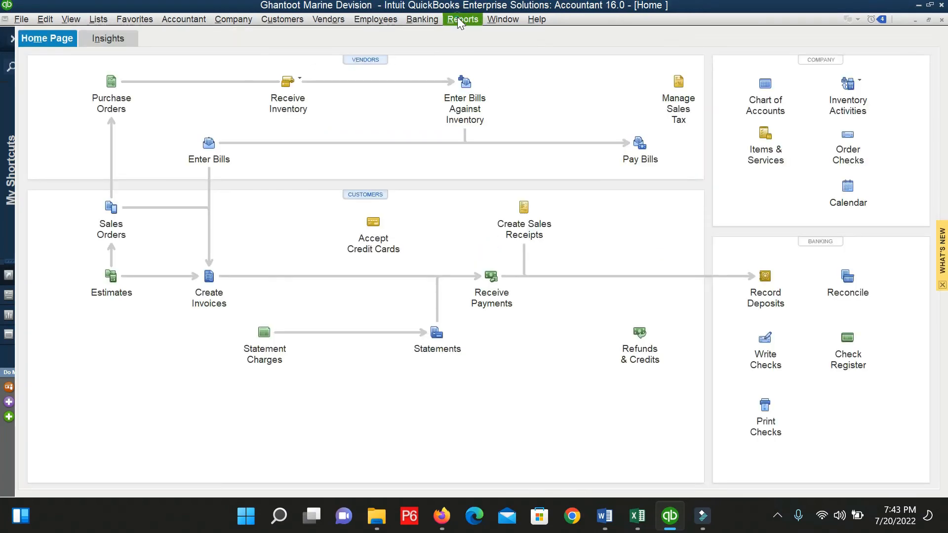
Reopen the Adjusted Trial Balance for all dates and drill into the Accounts Payable balance.
click(461, 19)
mouse_move(546, 212)
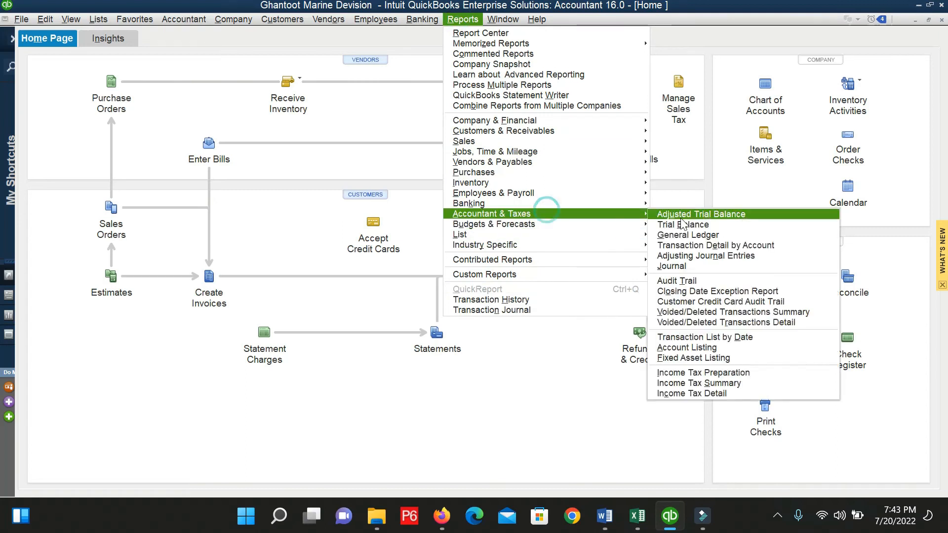
click(683, 214)
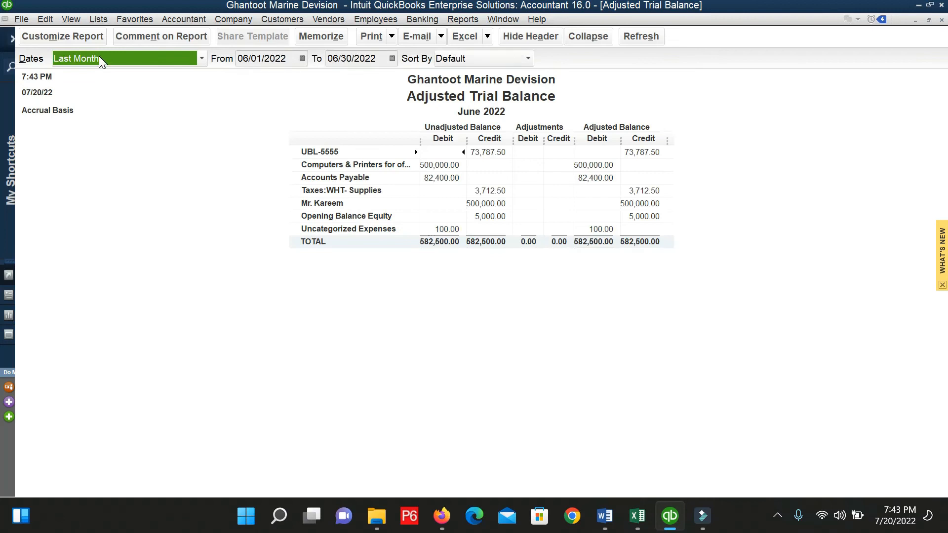
click(196, 57)
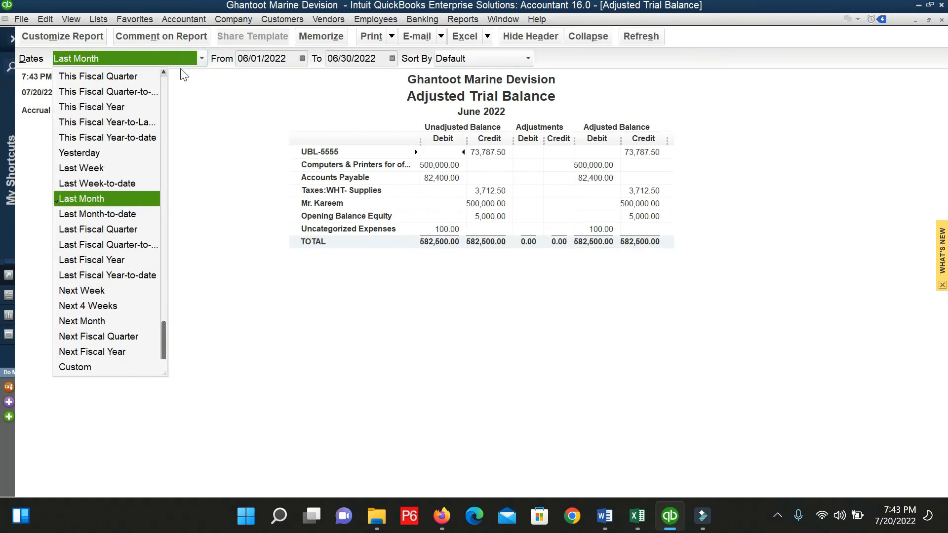
scroll(127, 100, up, 3)
click(105, 77)
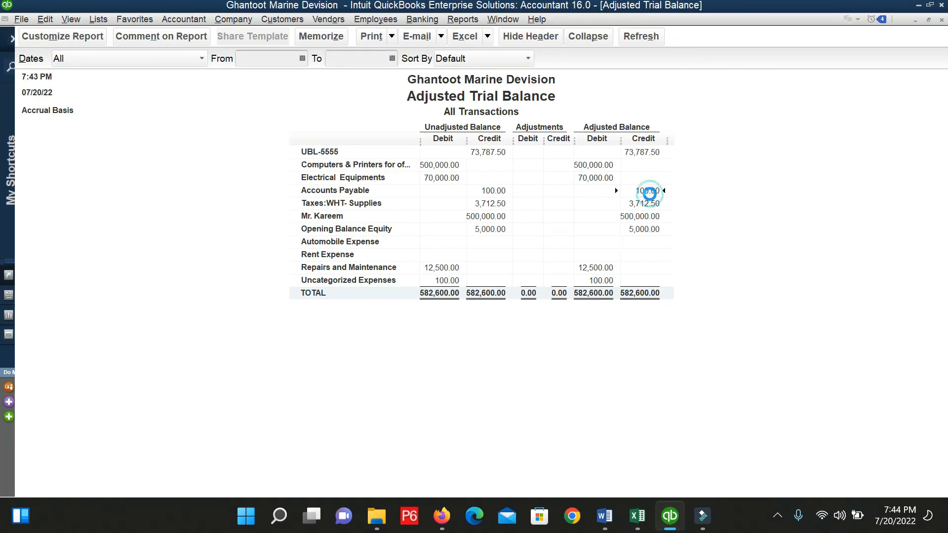
double_click(650, 193)
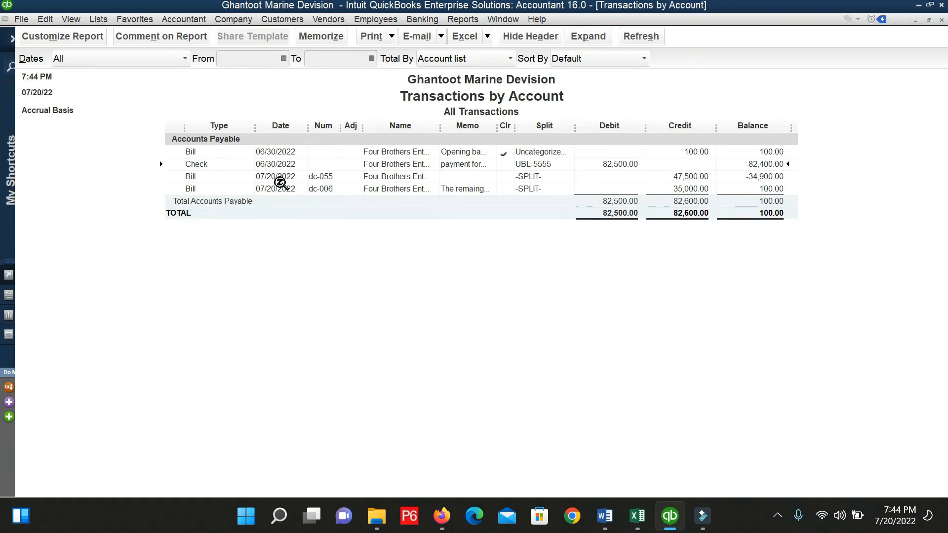
double_click(279, 164)
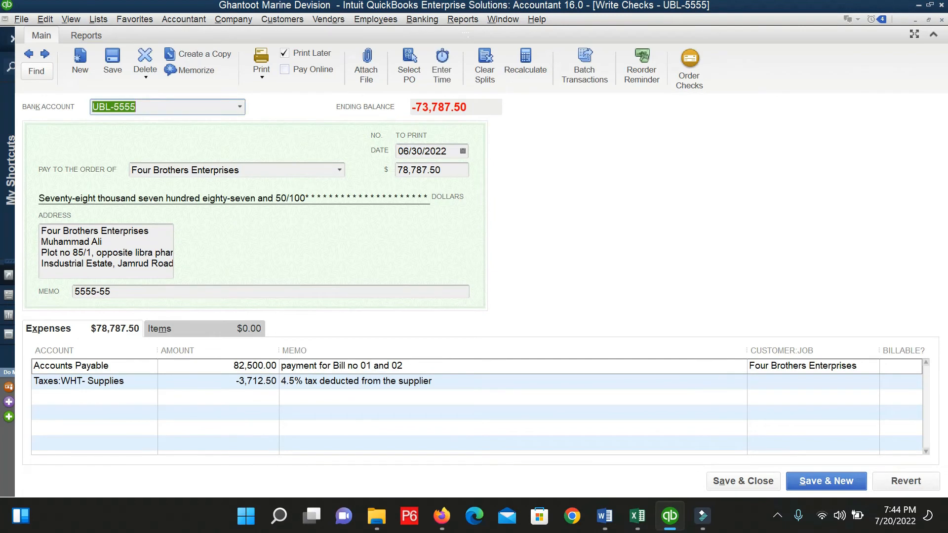
click(462, 152)
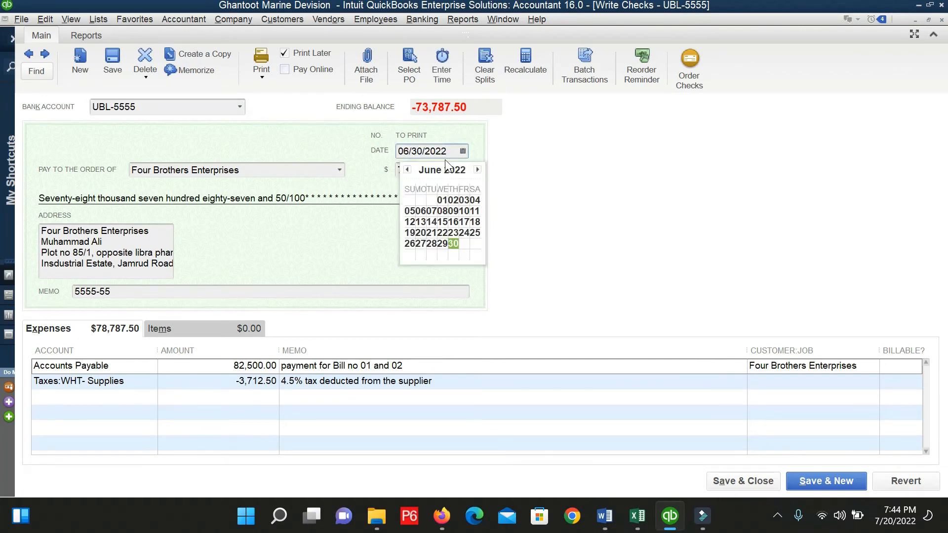
click(477, 169)
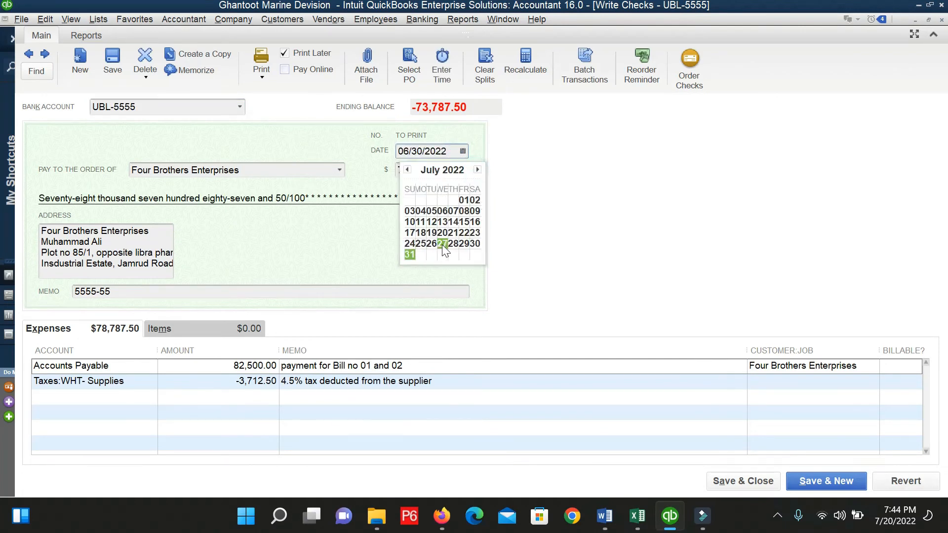
click(457, 234)
click(446, 234)
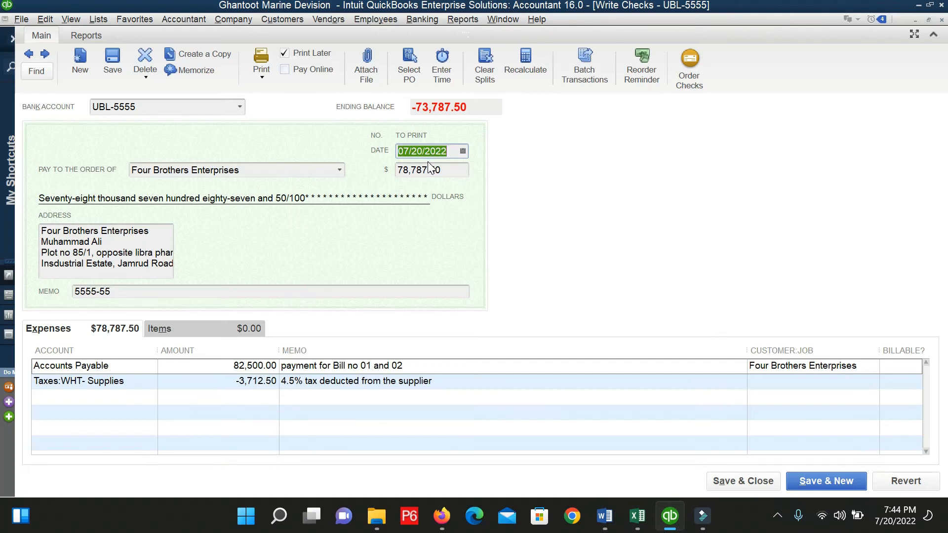
click(749, 483)
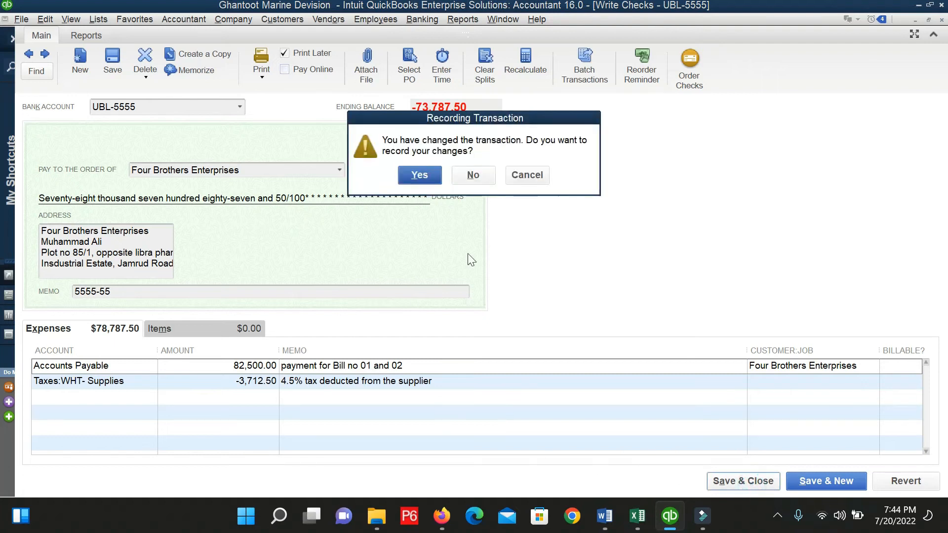
click(417, 176)
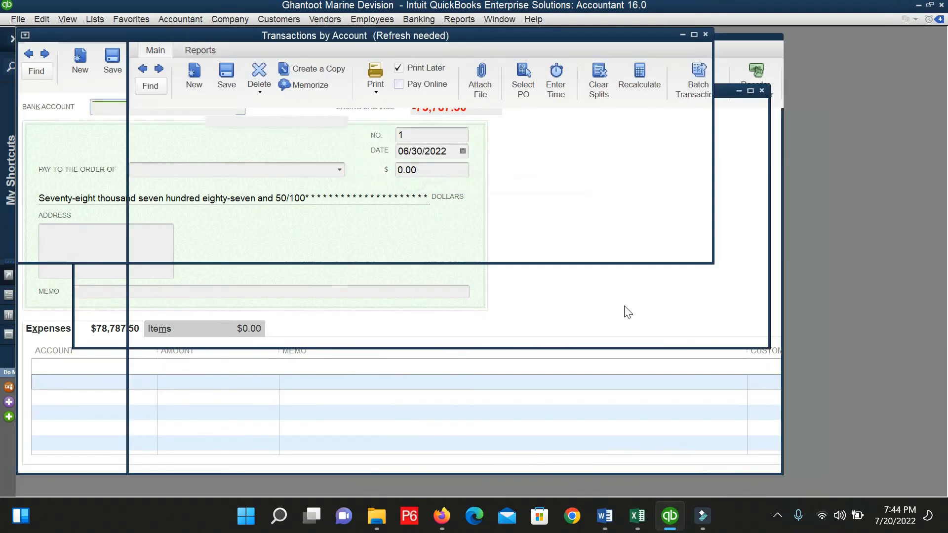
Refresh Transactions by Account so the 07/20/2022 check shows, leaving Accounts Payable at 100.00.
click(182, 230)
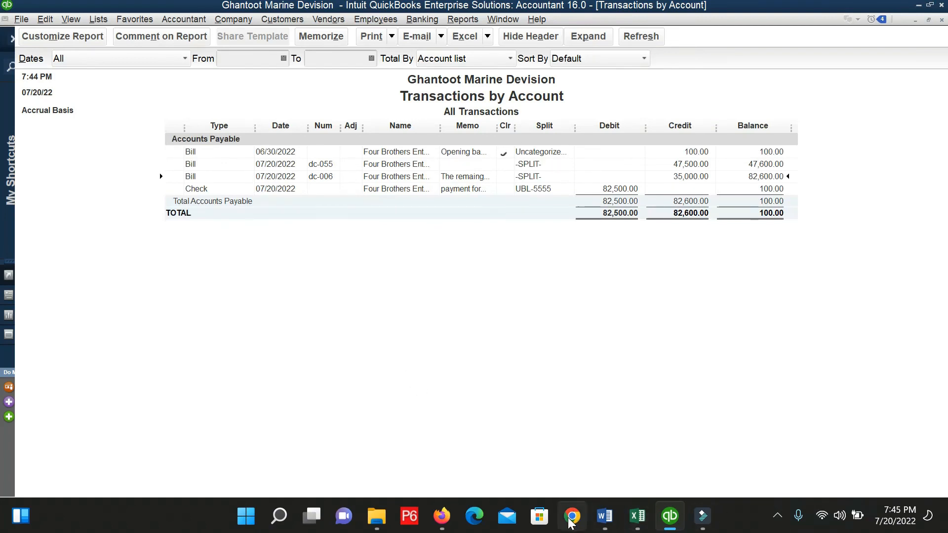
mouse_move(454, 520)
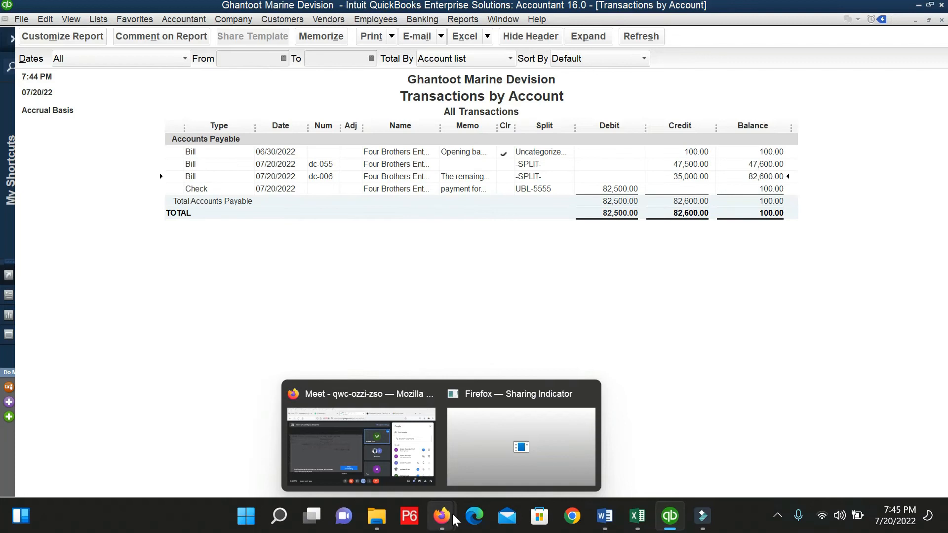
Switch to the Google Meet window sharing the QuickBooks report and open a participant's tile options.
click(394, 462)
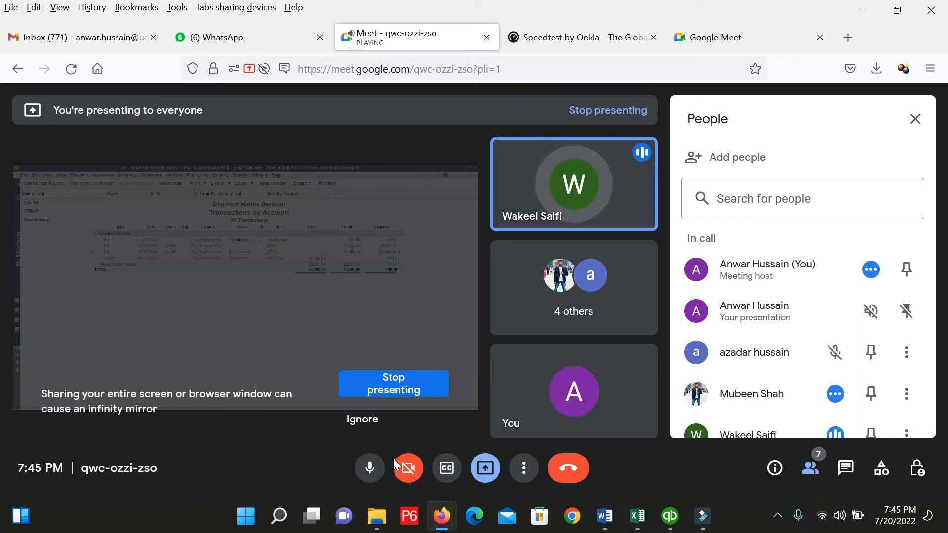
mouse_move(558, 214)
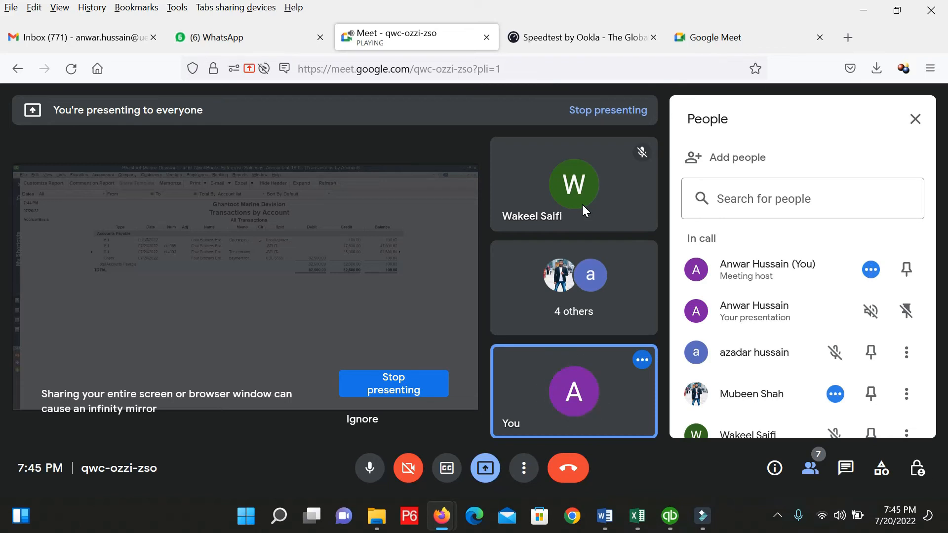
click(582, 205)
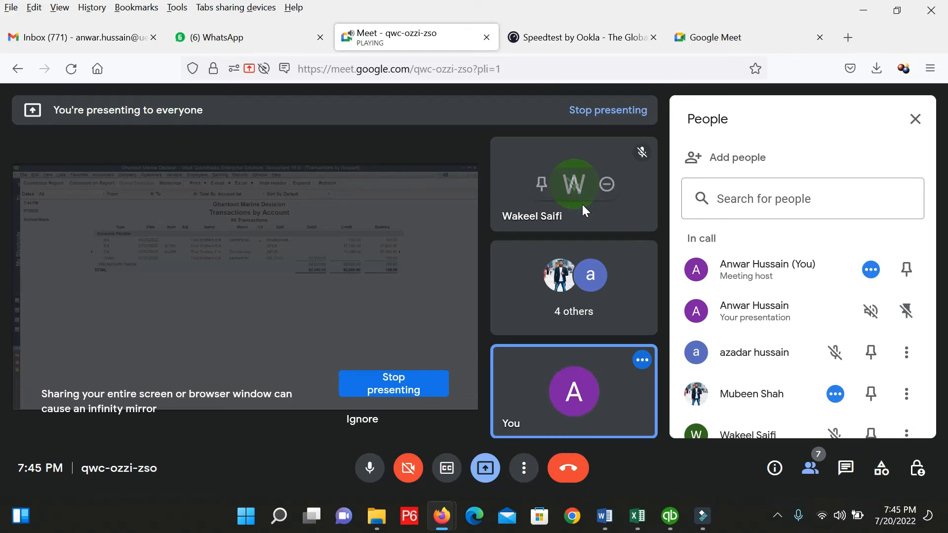
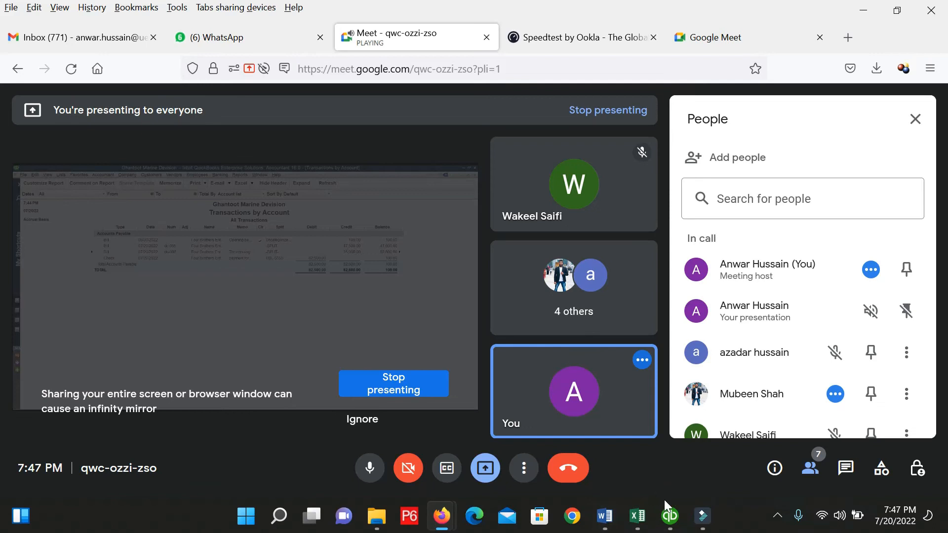
Switch back to QuickBooks so the meeting sees the Accounts Payable Transactions by Account report.
click(670, 516)
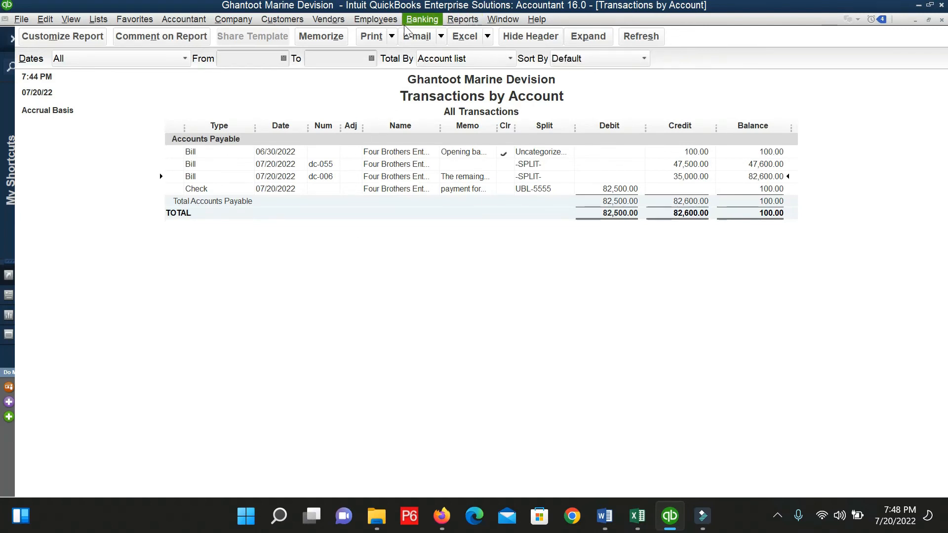
click(422, 19)
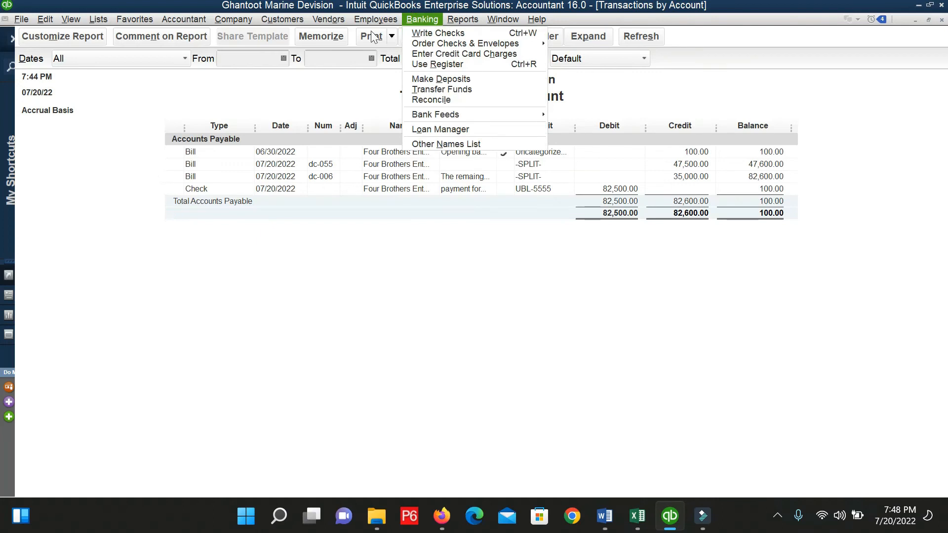
click(327, 19)
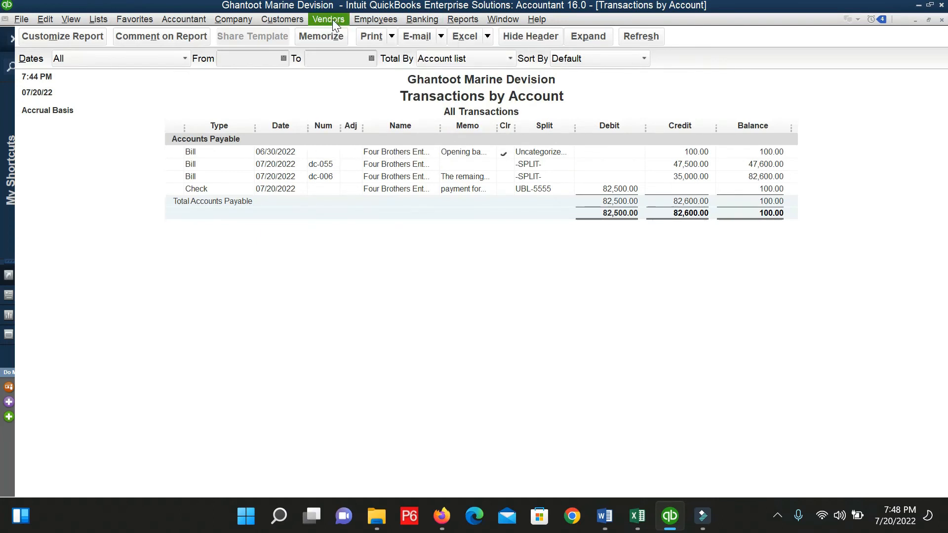
click(333, 19)
click(354, 68)
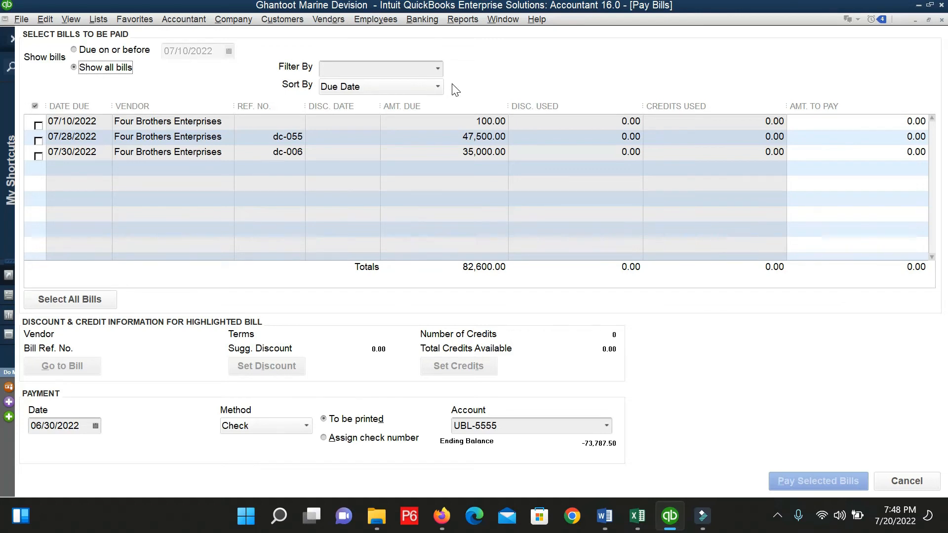
click(429, 68)
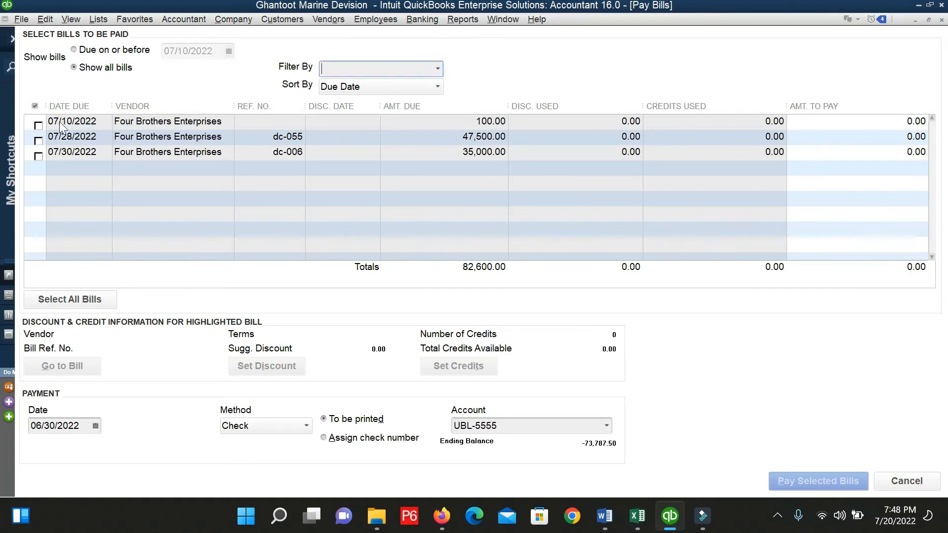
click(40, 124)
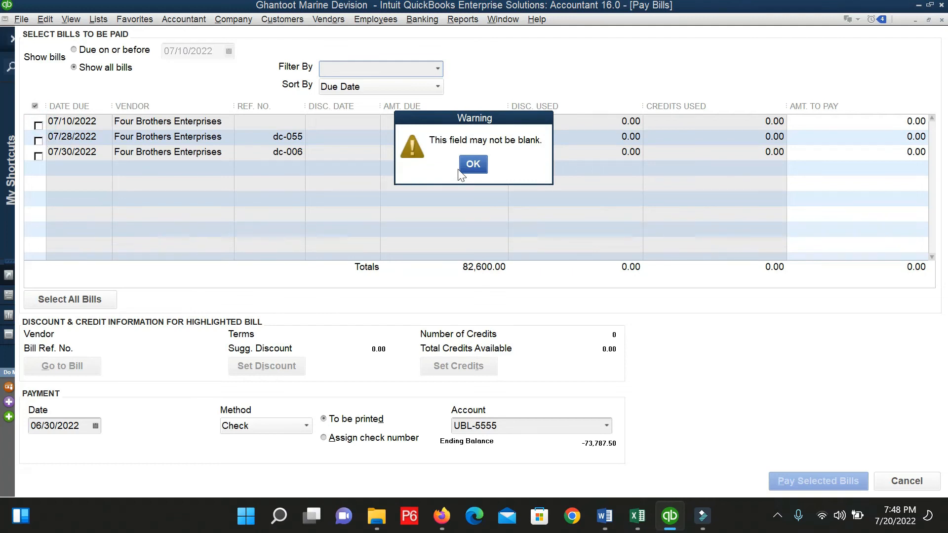
click(486, 161)
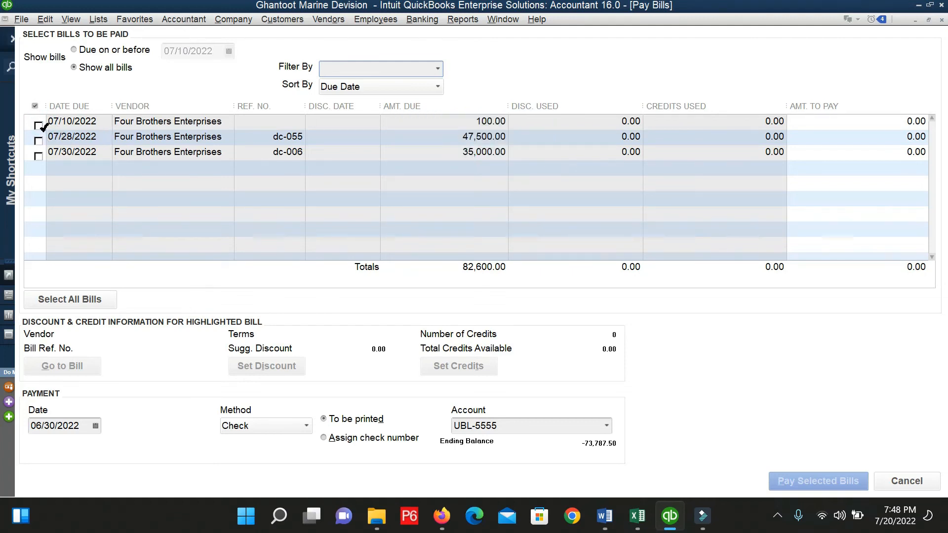
click(40, 125)
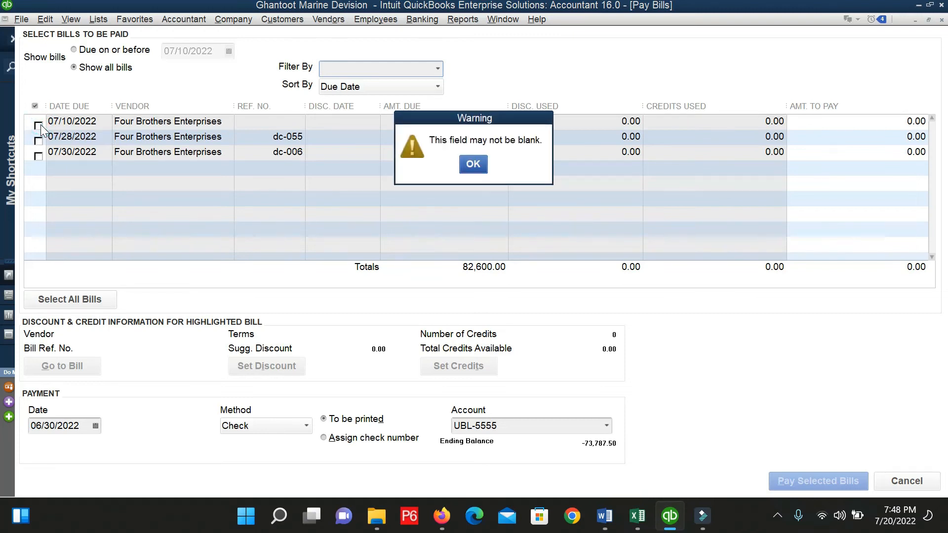
click(467, 168)
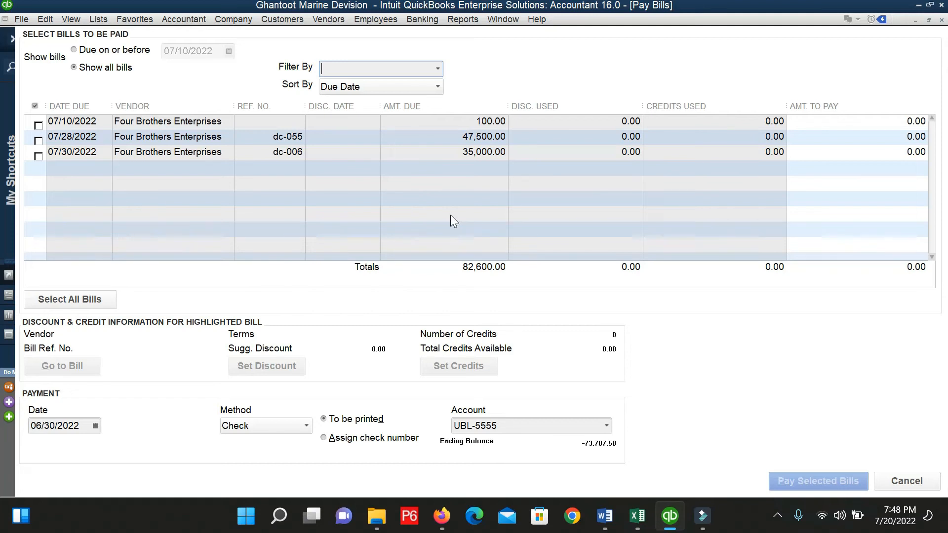
key(Escape)
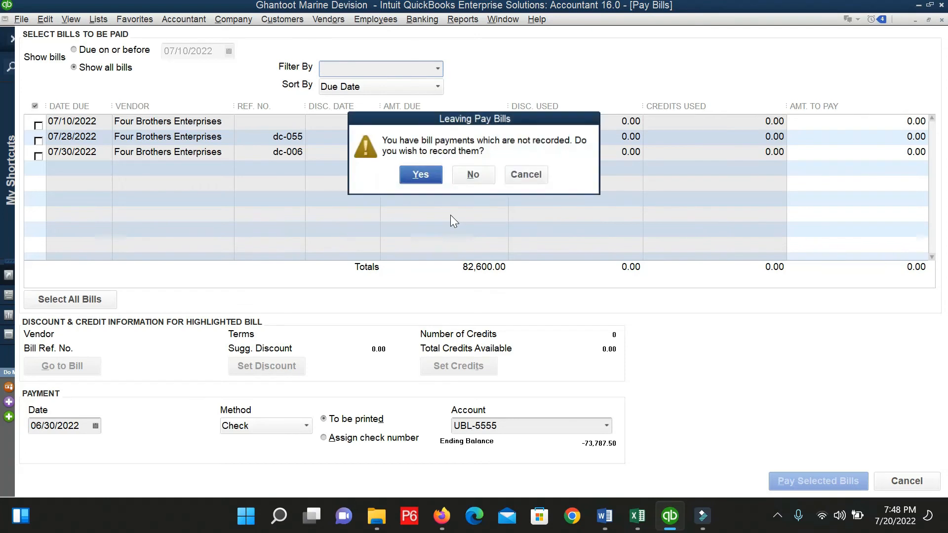
click(487, 174)
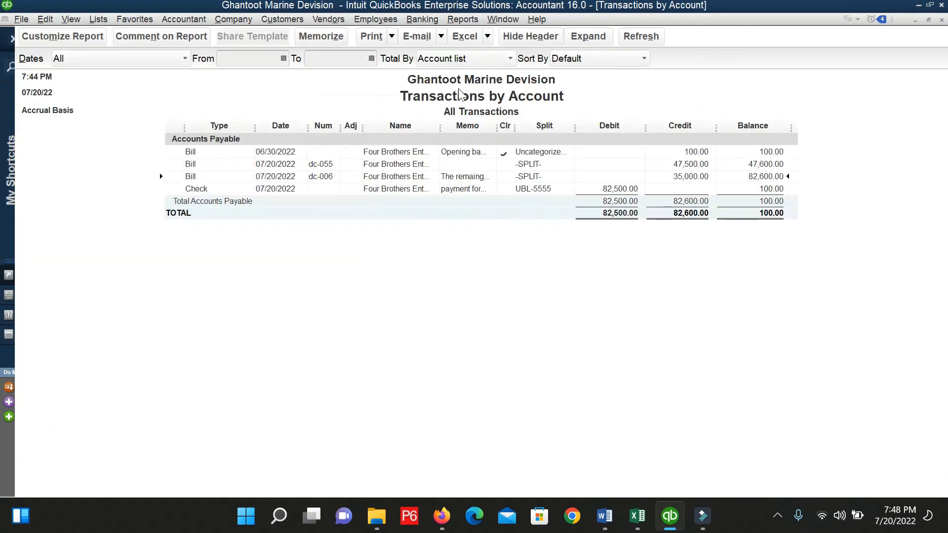
click(464, 18)
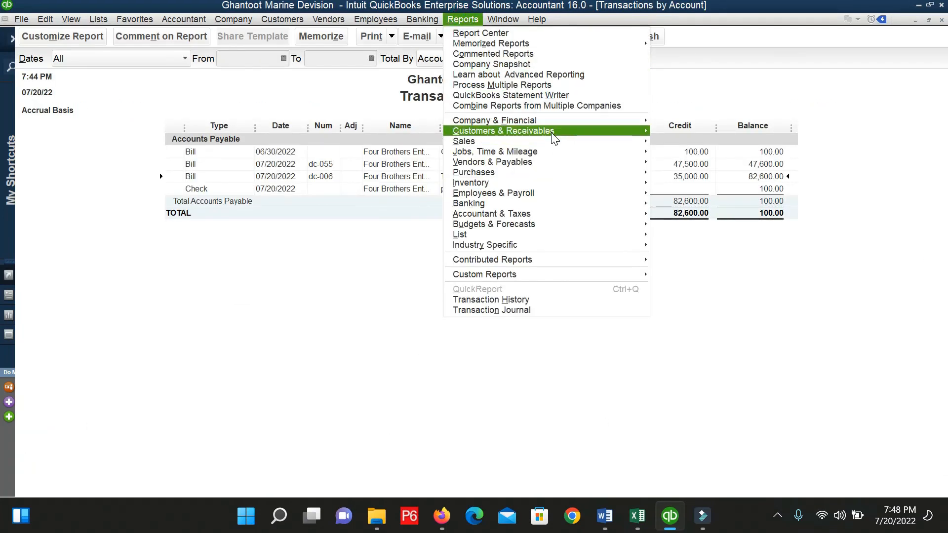
mouse_move(553, 151)
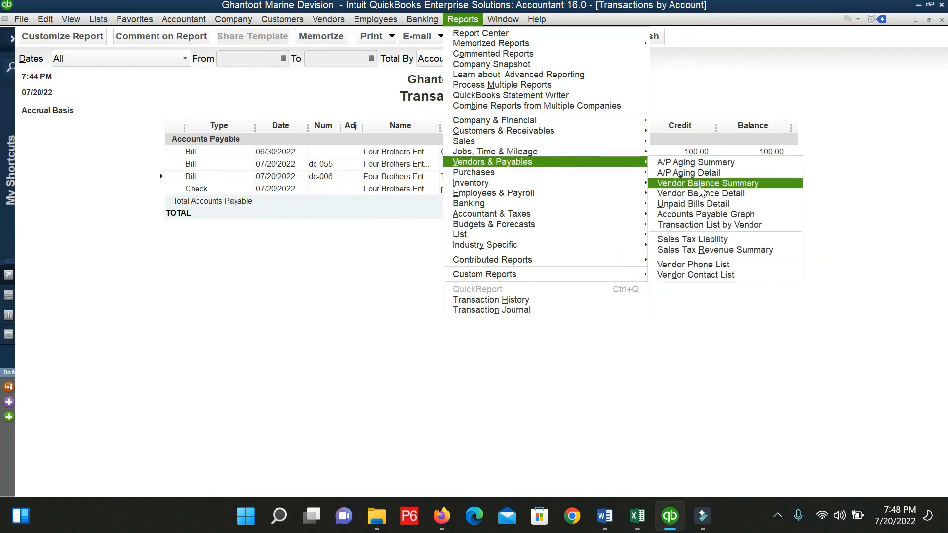
click(710, 195)
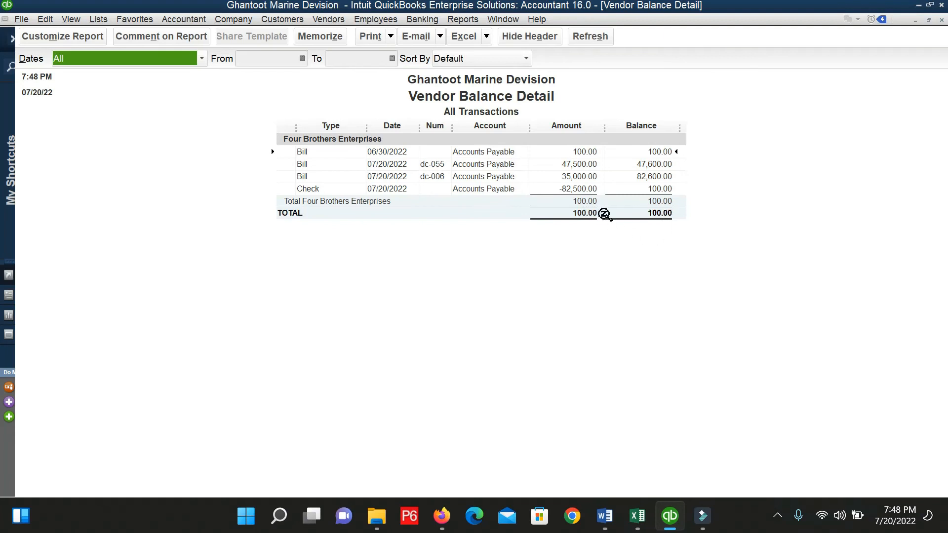
click(653, 201)
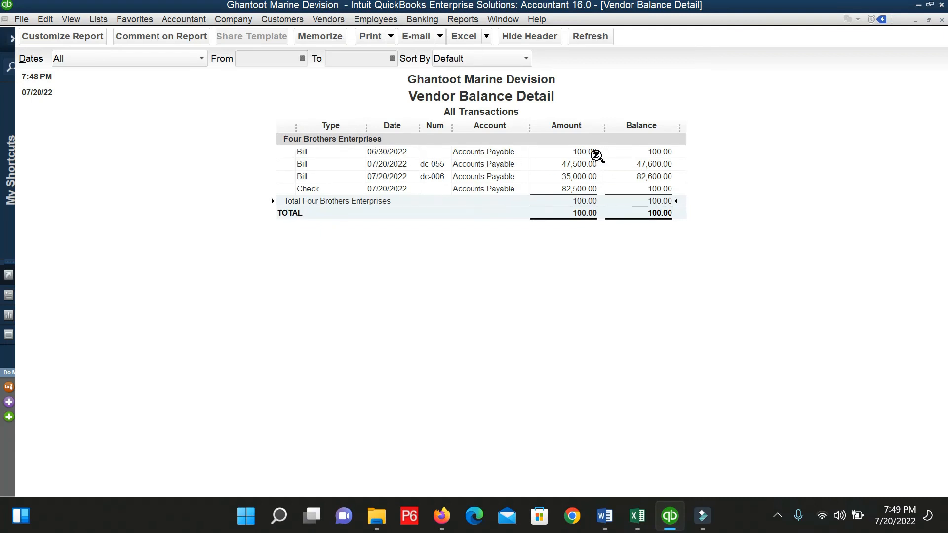
click(585, 152)
click(565, 176)
click(579, 188)
click(659, 201)
key(Escape)
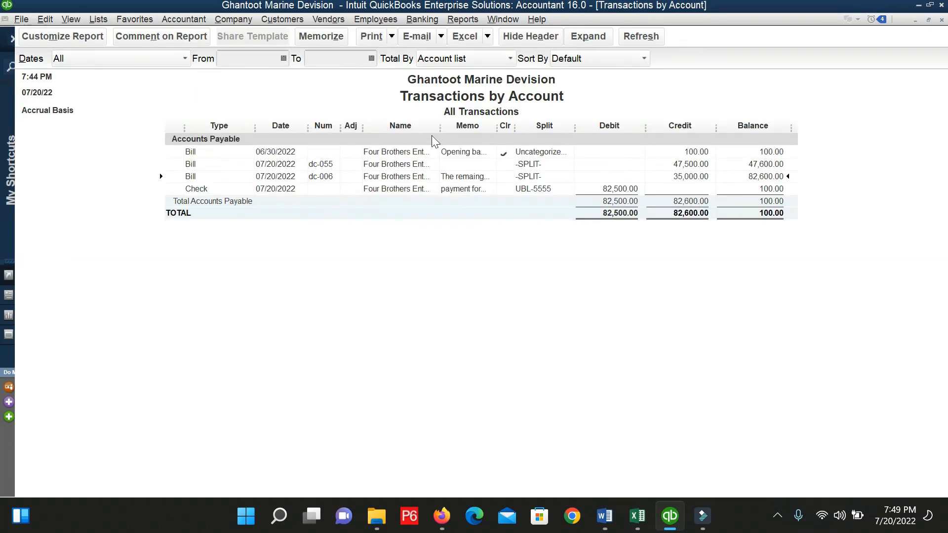
Close the detail report and refresh the Adjusted Trial Balance.
click(428, 18)
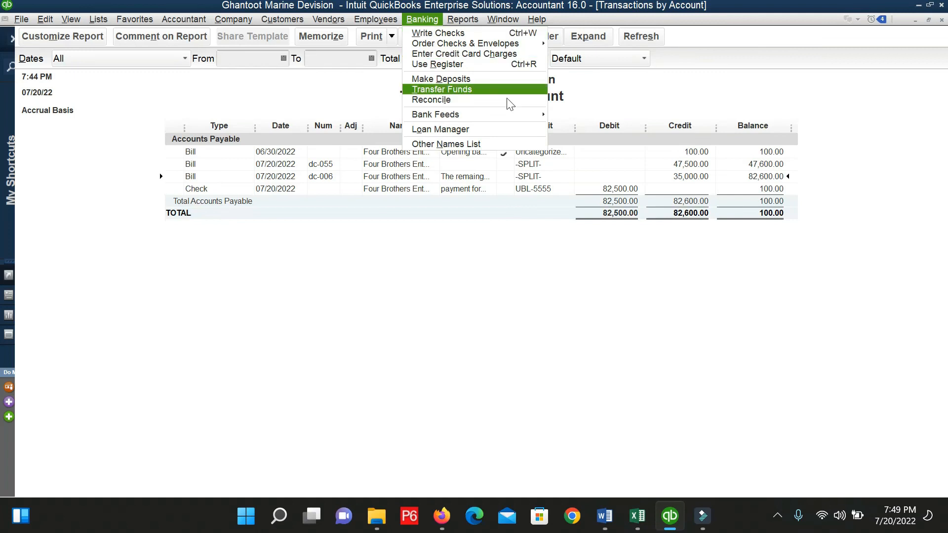
click(424, 250)
key(Escape)
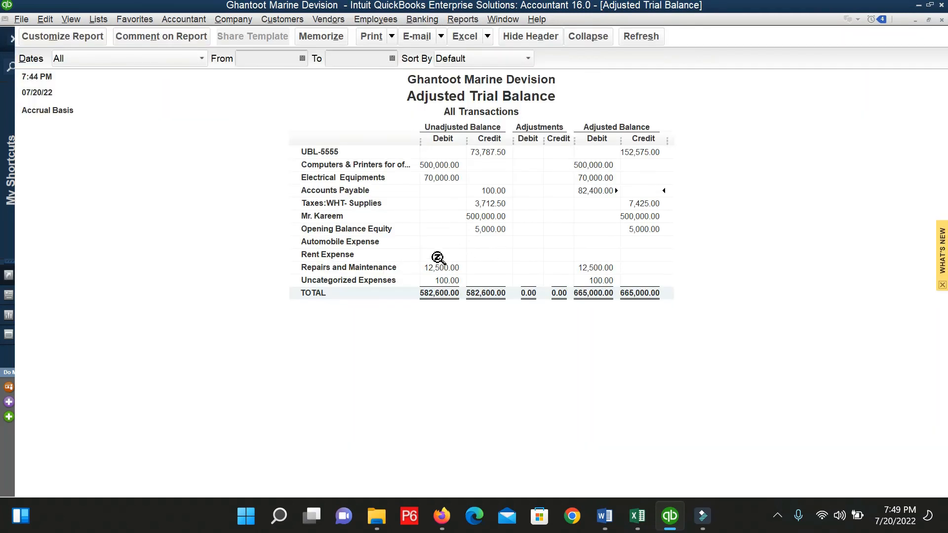
click(641, 36)
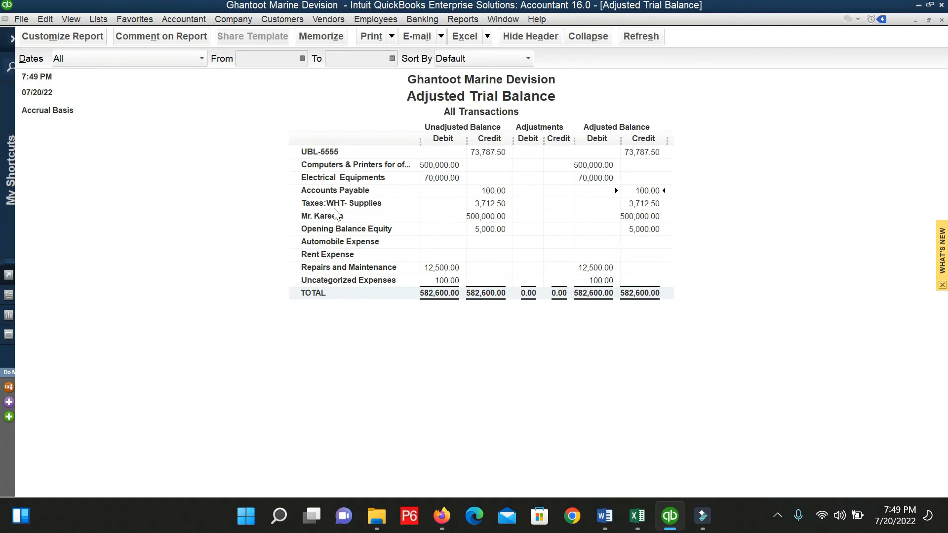
Drill into the 3,712.50 Taxes:WHT- Supplies balance, then the 100.00 Accounts Payable balance.
click(641, 206)
double_click(643, 205)
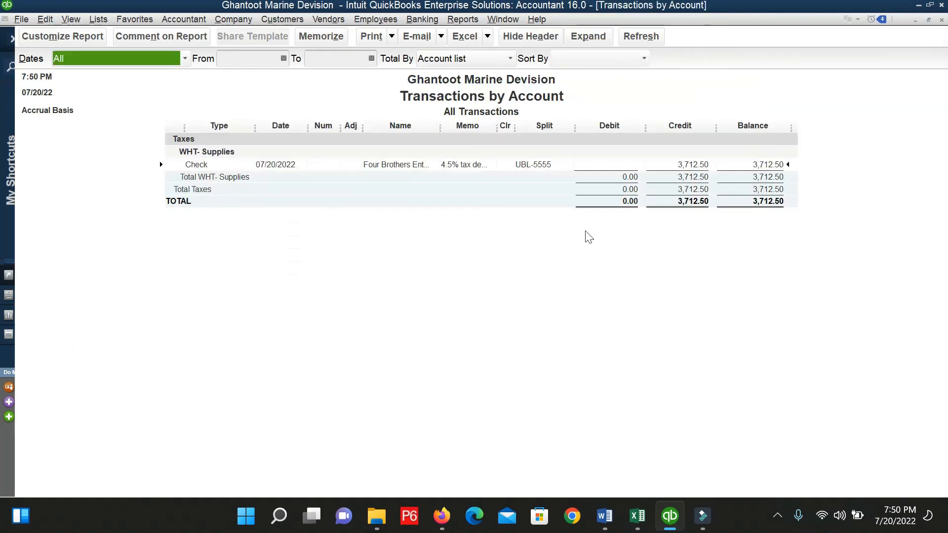
key(Escape)
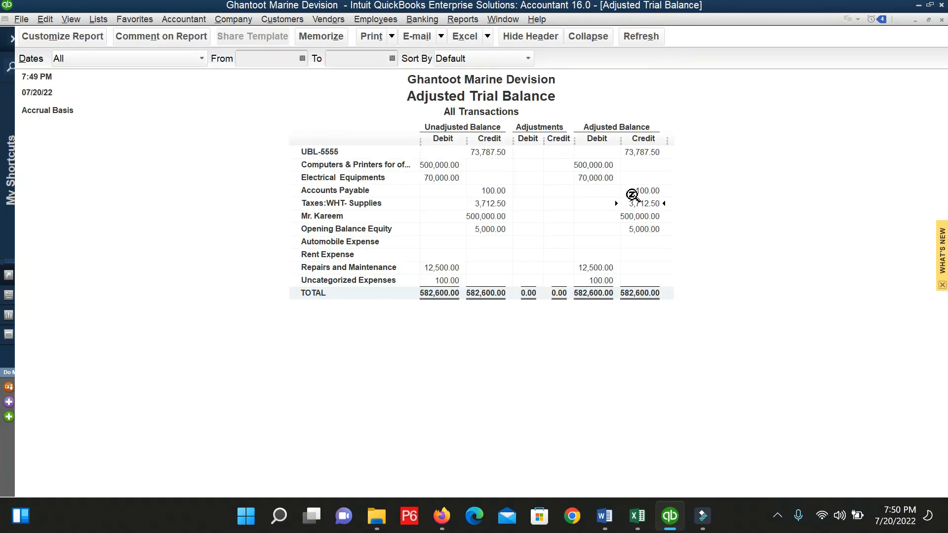
double_click(632, 192)
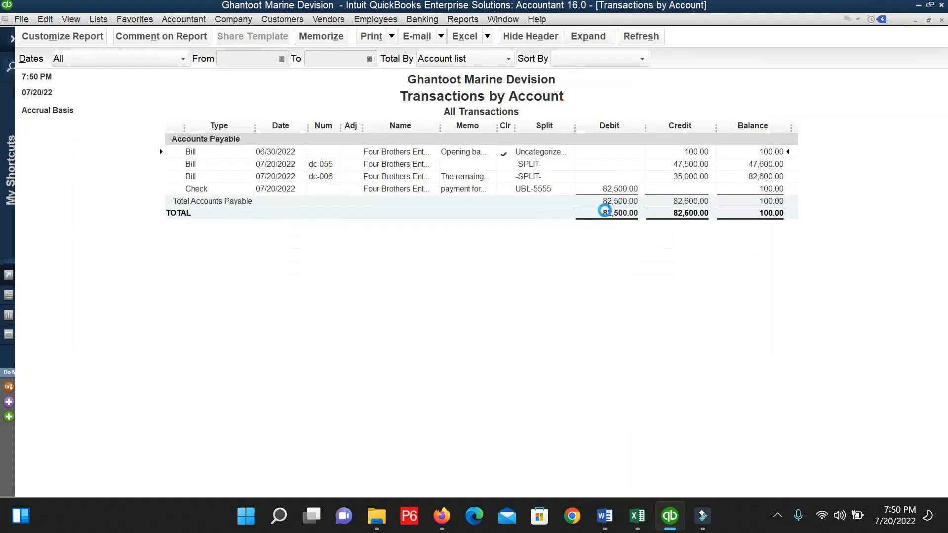
click(611, 189)
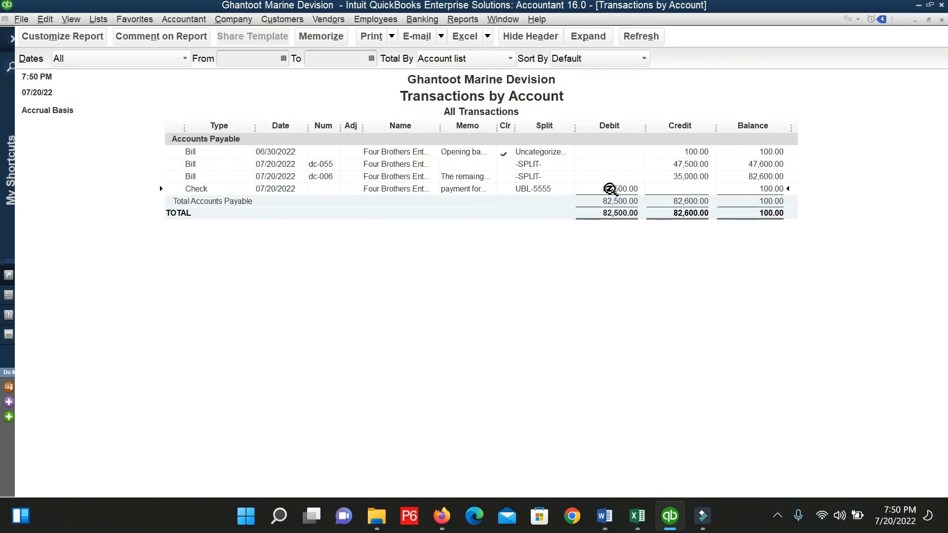
Delete the 78,787.50 Four Brothers check and refresh so Accounts Payable shows 82,600.00.
double_click(610, 189)
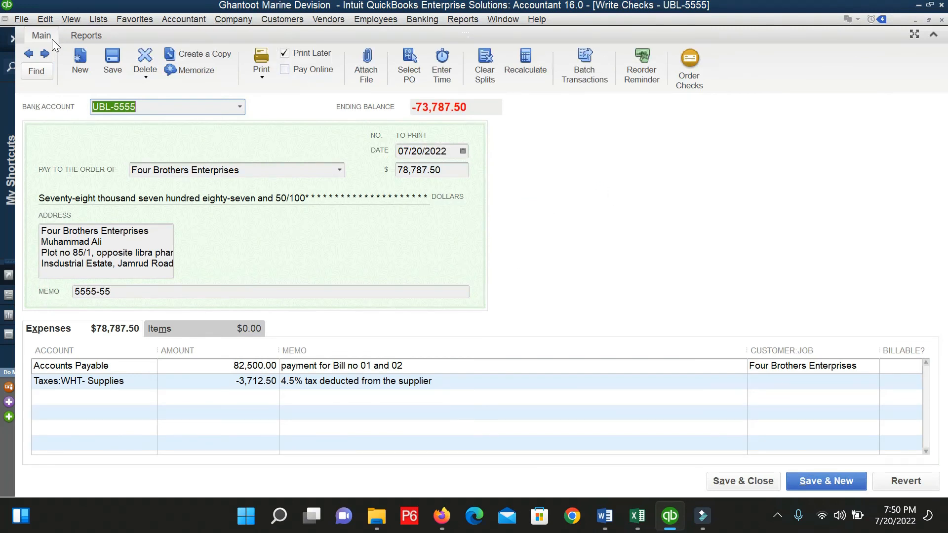
key(ctrl+d)
click(446, 167)
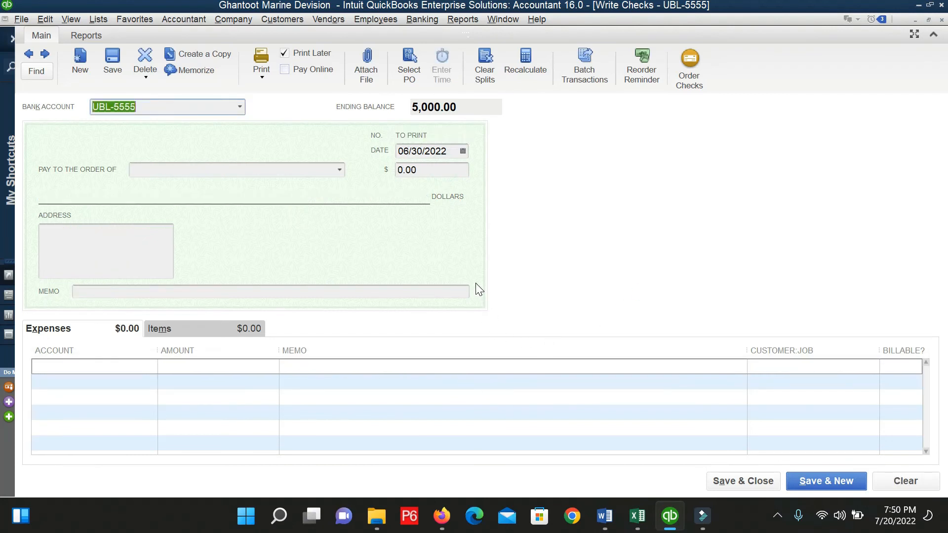
key(Escape)
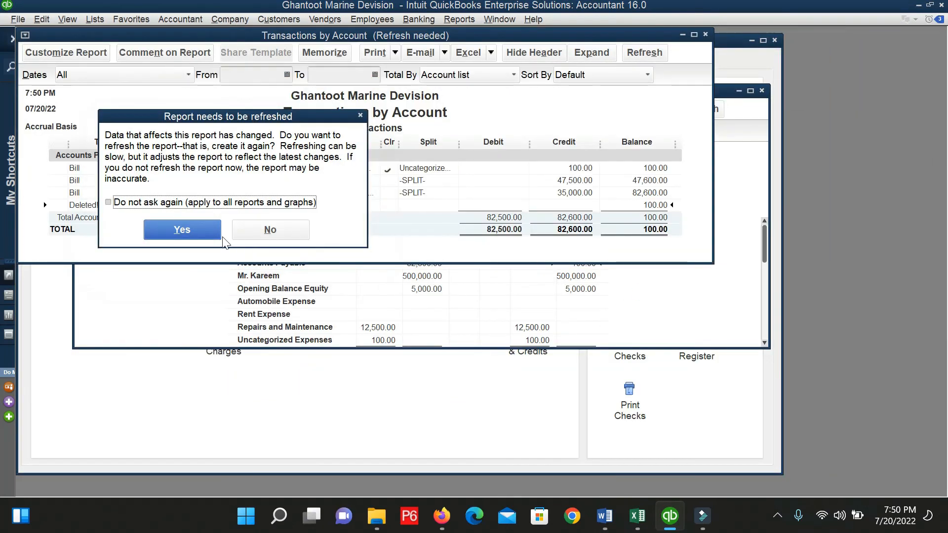
key(Return)
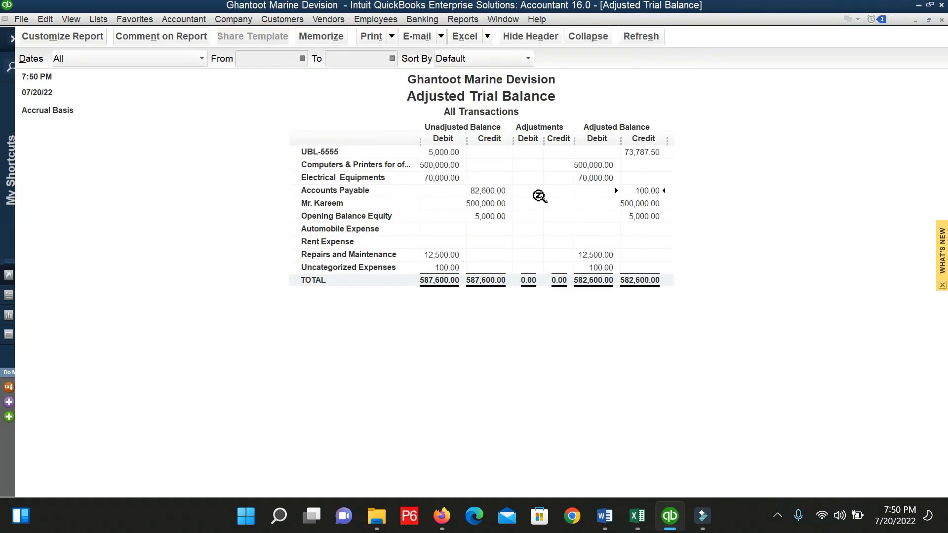
click(631, 37)
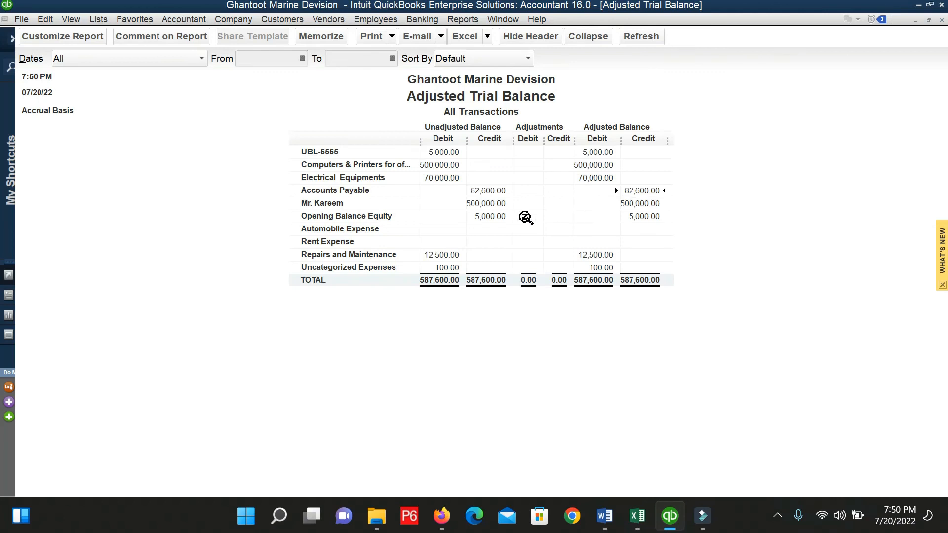
click(326, 19)
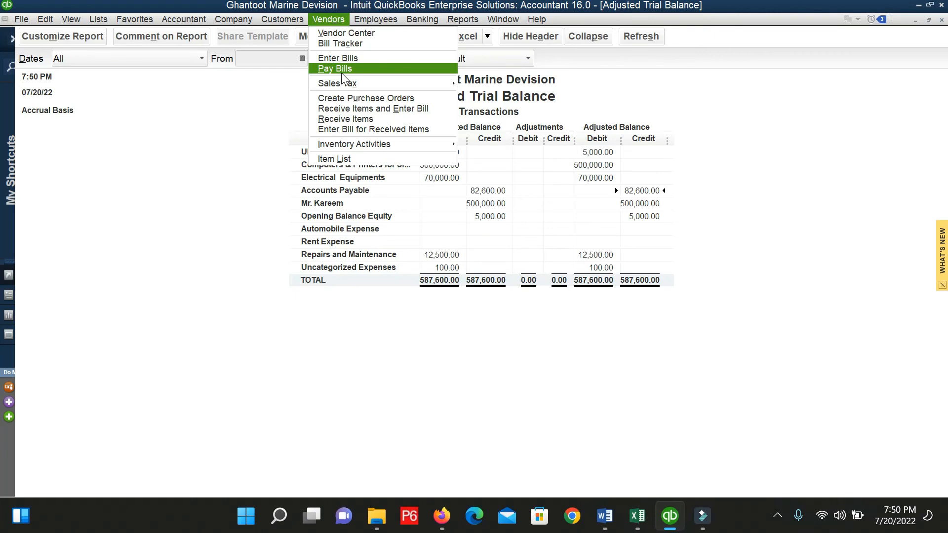
Pay Four Brothers bills dc-055 and dc-006 (82,500.00), then drill into Accounts Payable.
click(342, 72)
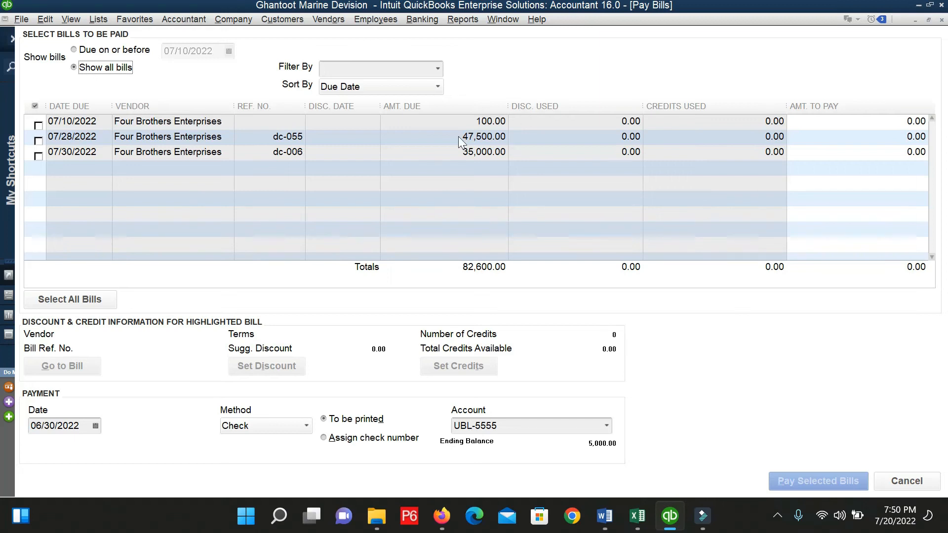
click(43, 141)
click(44, 156)
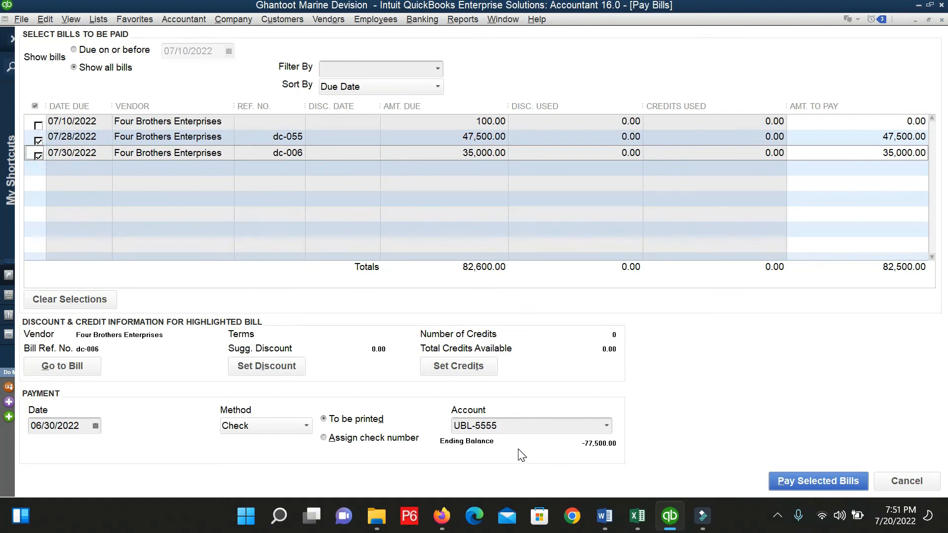
click(804, 482)
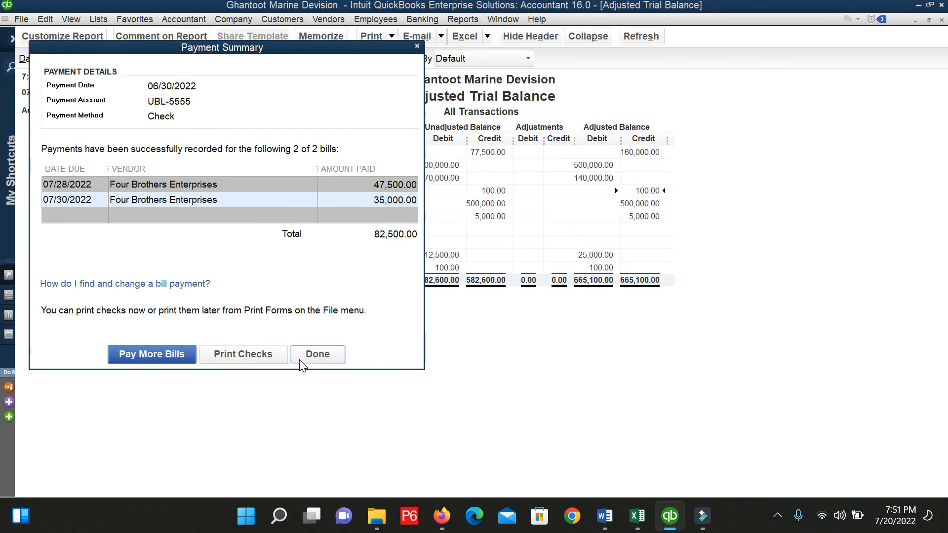
click(315, 356)
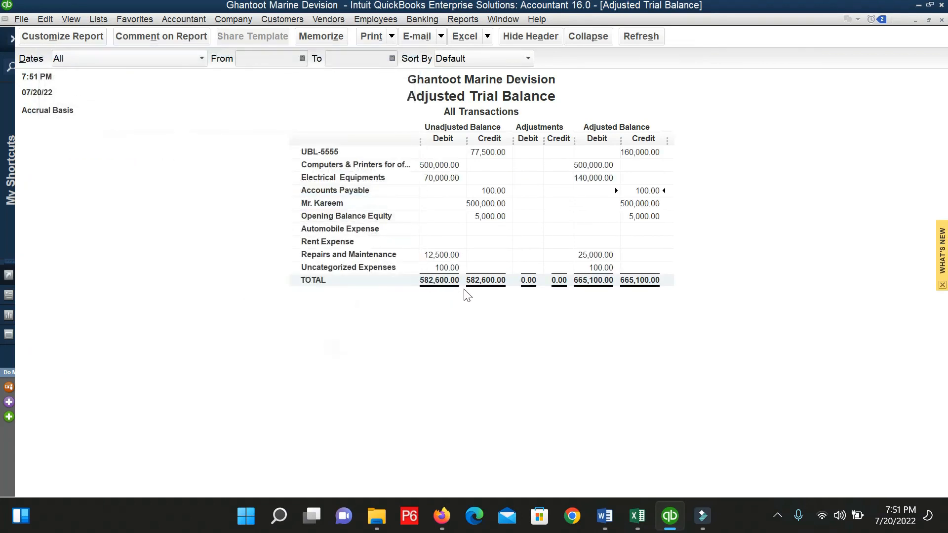
double_click(647, 196)
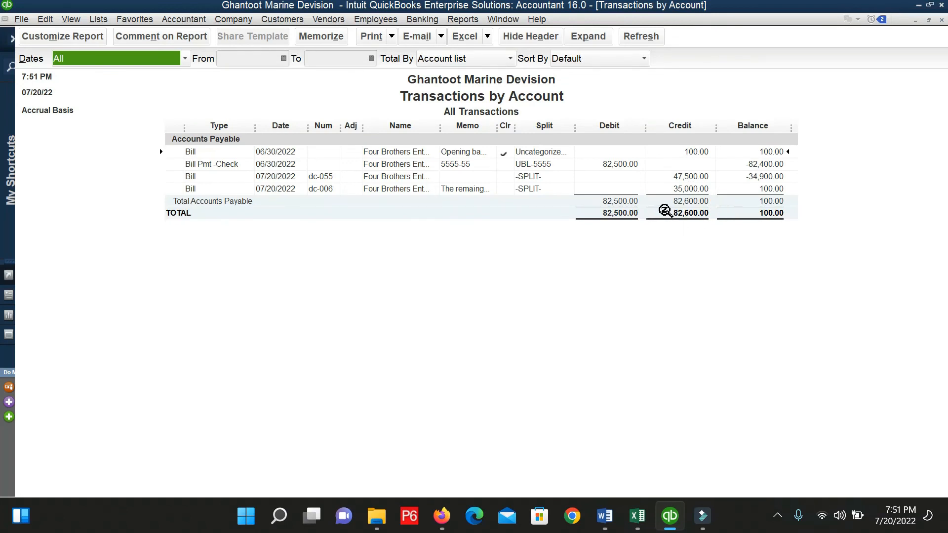
Redate the 82,500.00 bill payment check to 07/20/2022, save it and refresh the report.
click(640, 36)
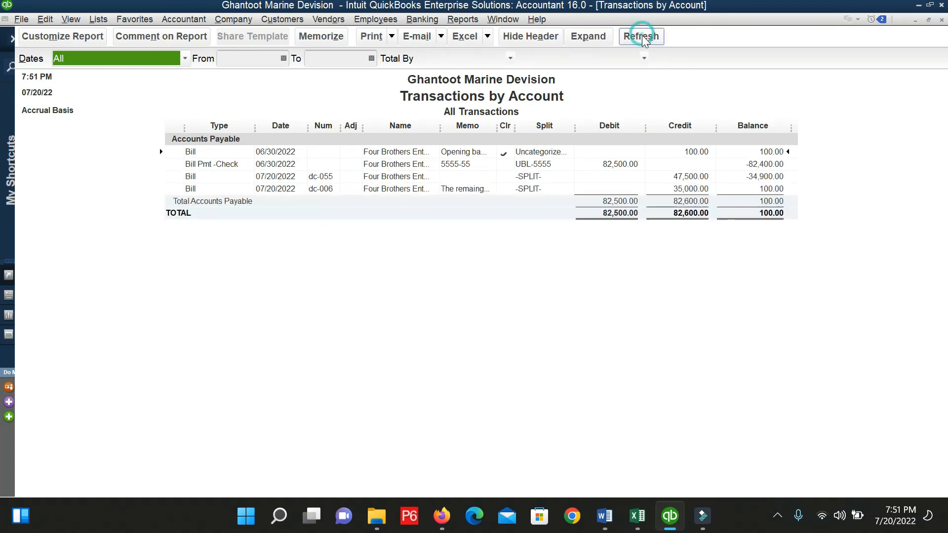
double_click(595, 164)
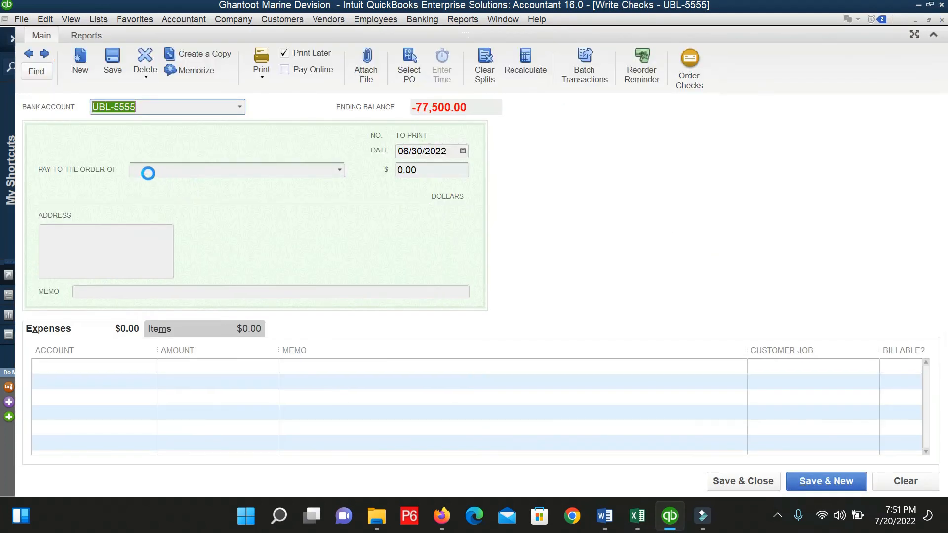
click(462, 148)
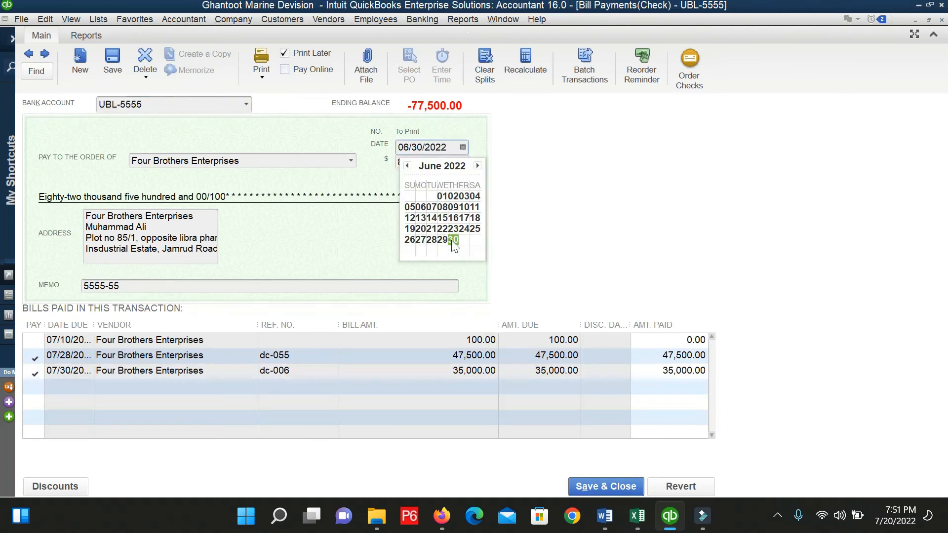
click(477, 165)
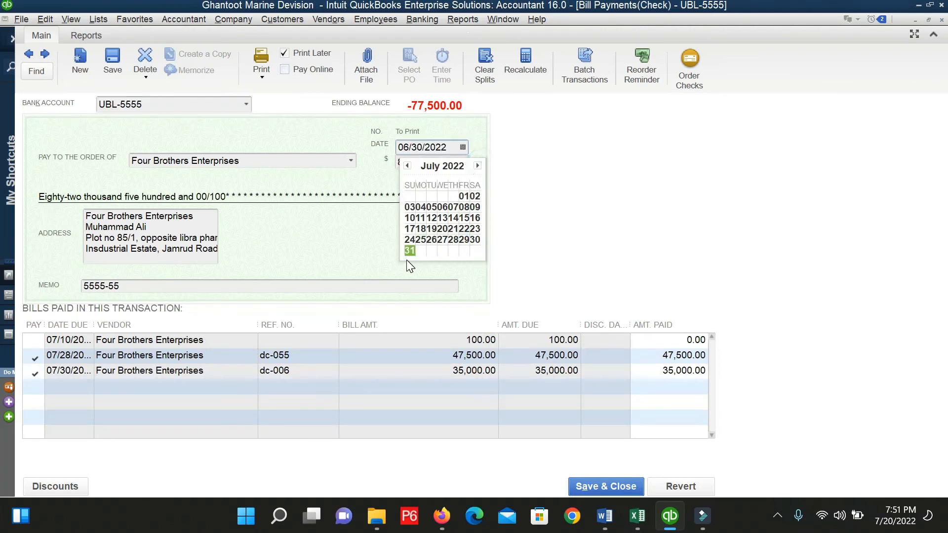
click(446, 228)
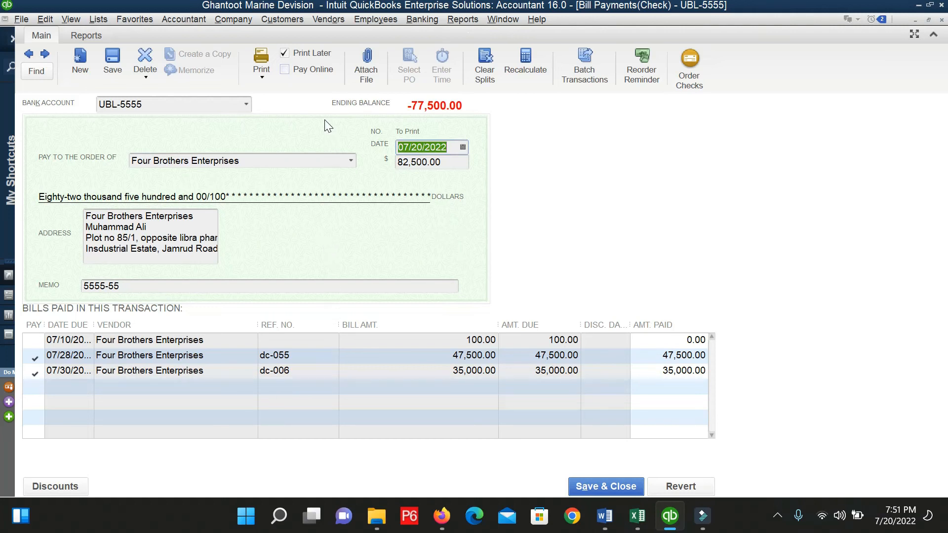
click(619, 483)
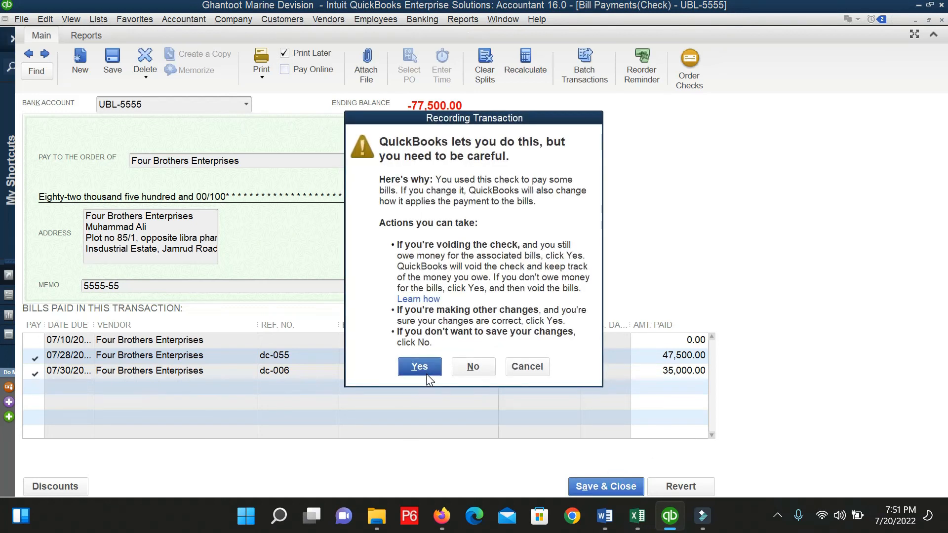
click(419, 366)
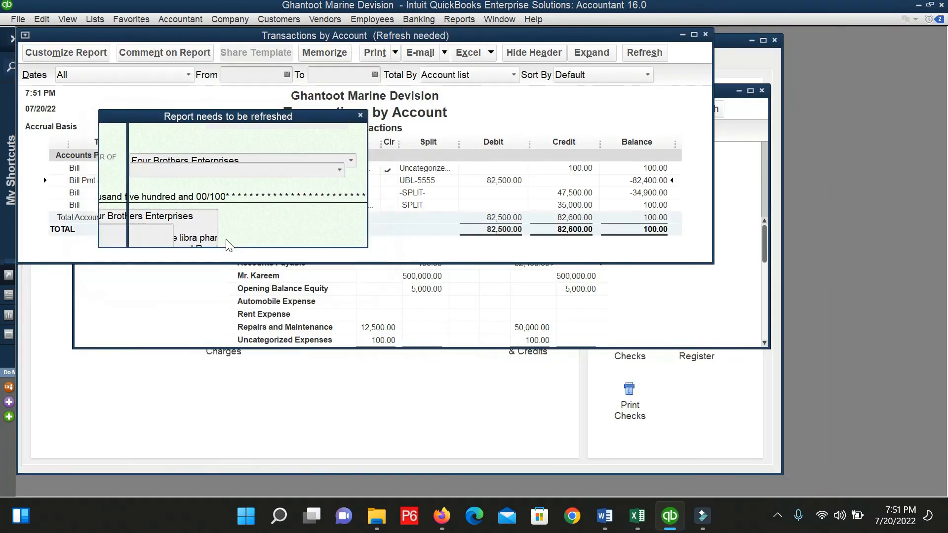
click(182, 230)
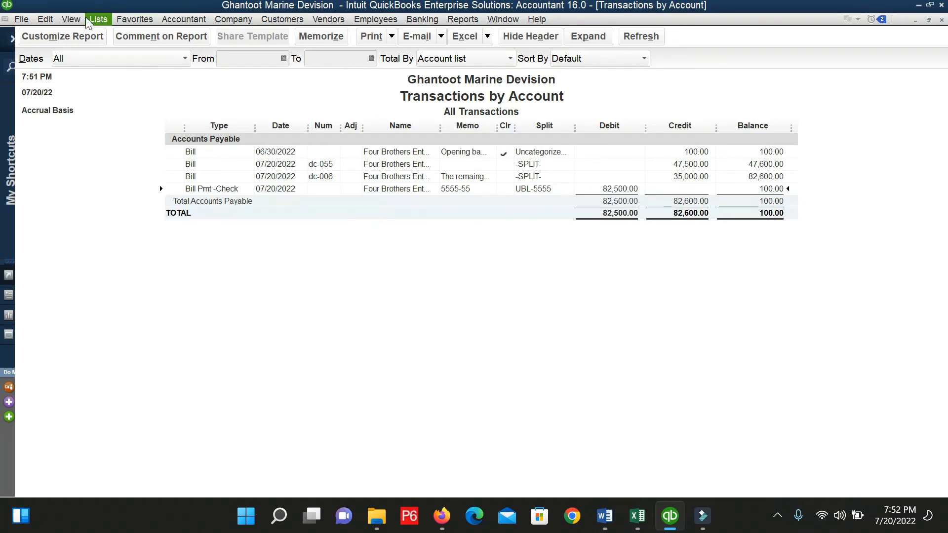
Create general journal entry number 3 dated 06/20/2022.
click(184, 20)
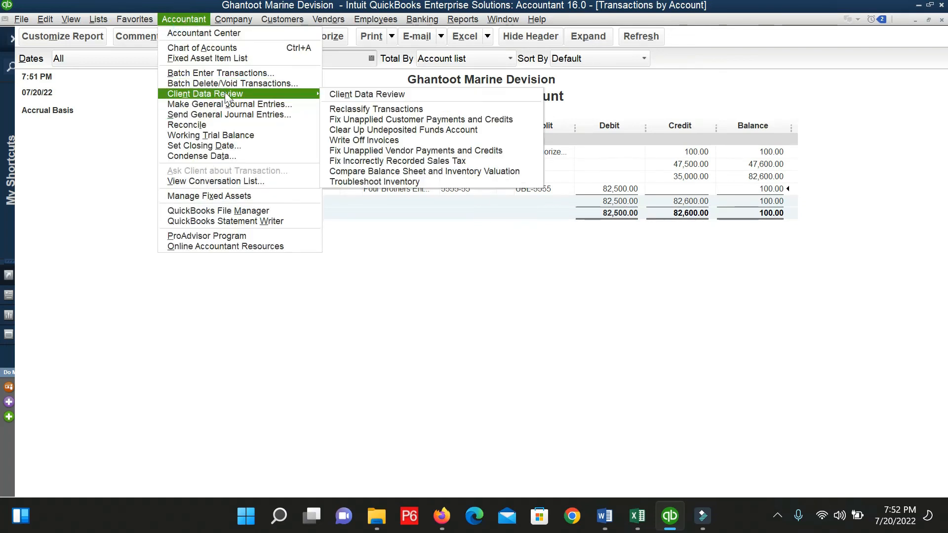
click(236, 105)
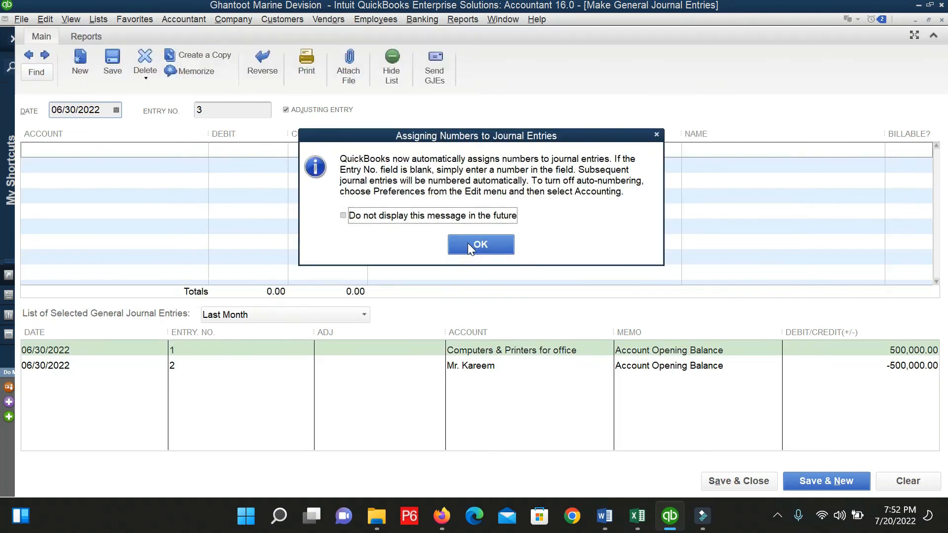
click(467, 243)
click(116, 110)
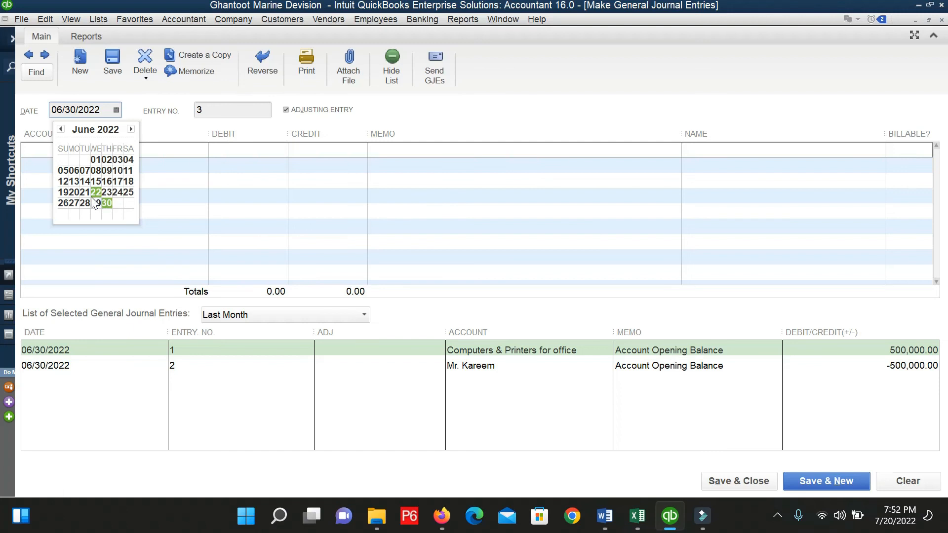
click(78, 192)
click(96, 148)
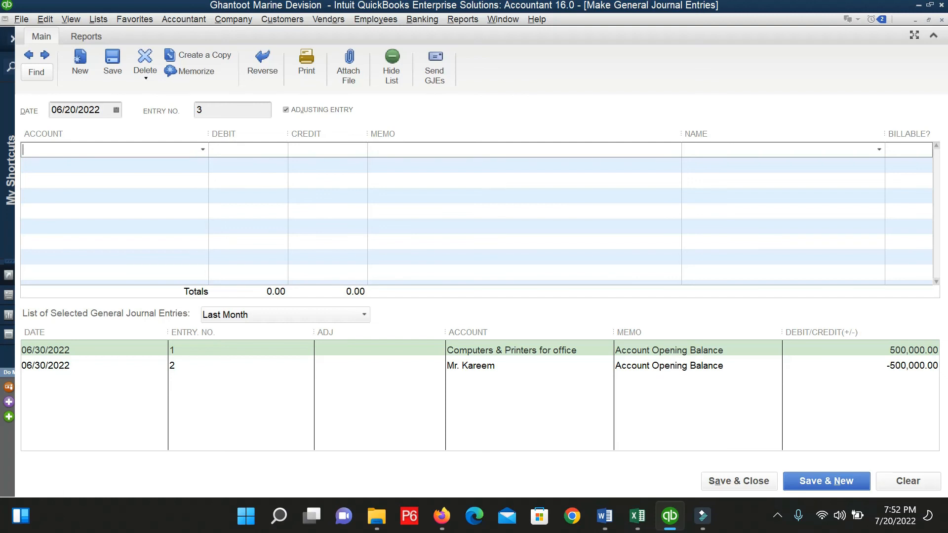
click(165, 166)
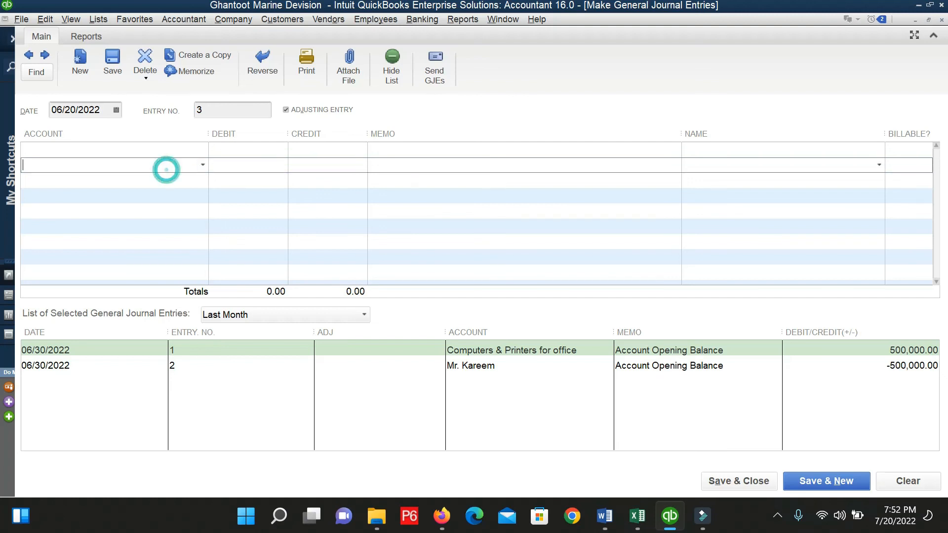
Credit Taxes:WHT- Supplies 37,000.00 on the journal's first line.
click(203, 165)
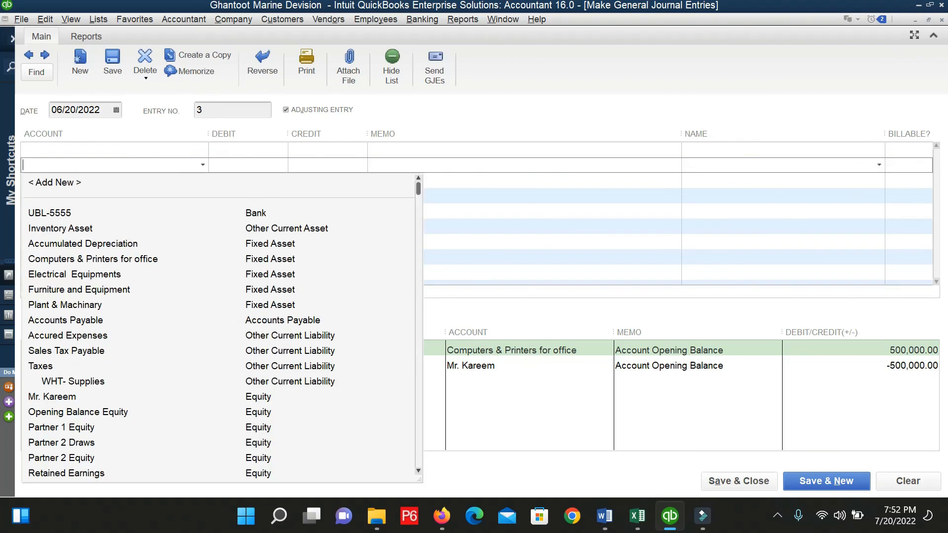
text(WHT- Supplies)
key(Tab)
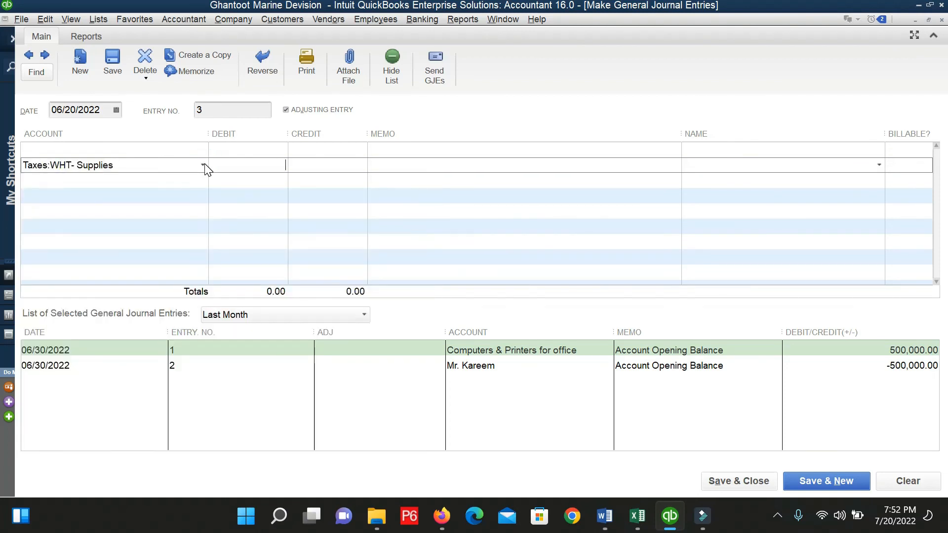
click(322, 166)
key(alt+Tab)
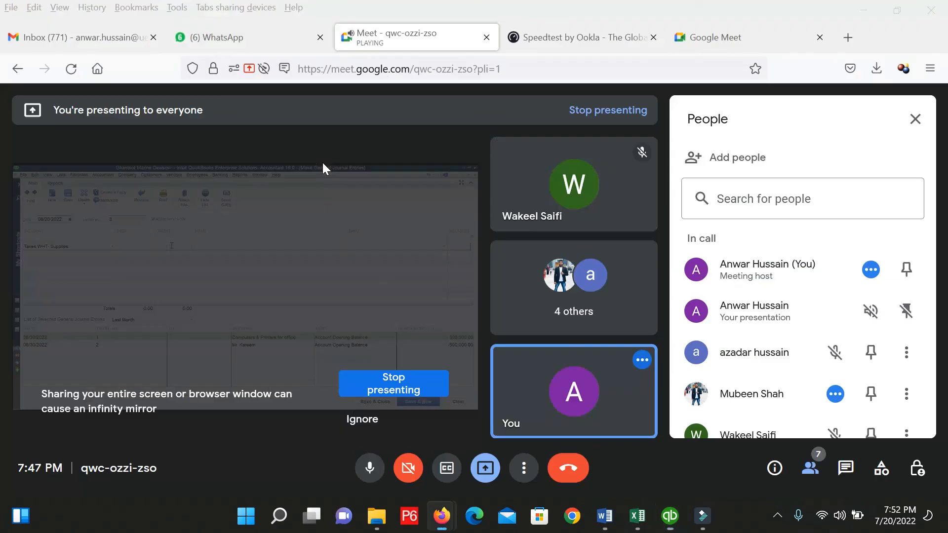
key(alt+Tab)
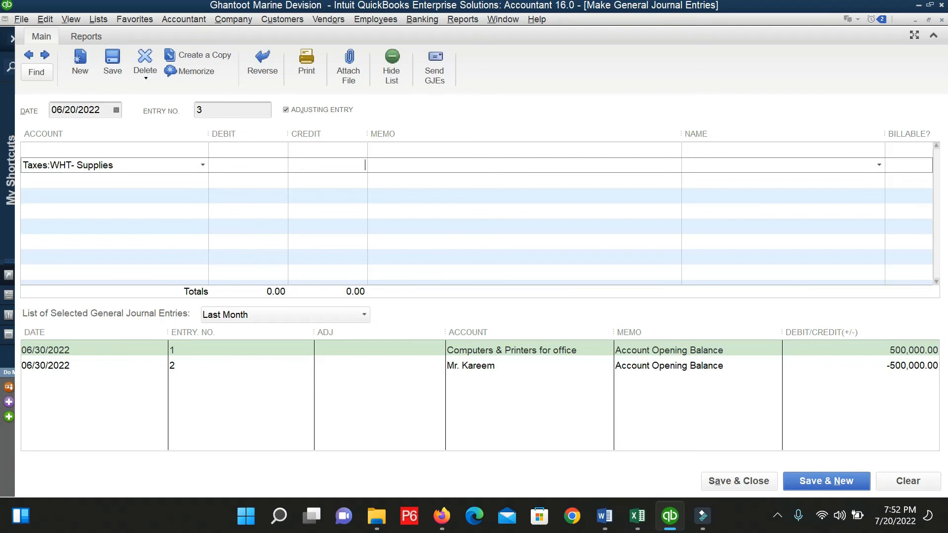
text(70)
key(BackSpace)
key(BackSpace)
key(BackSpace)
text(37000)
click(143, 154)
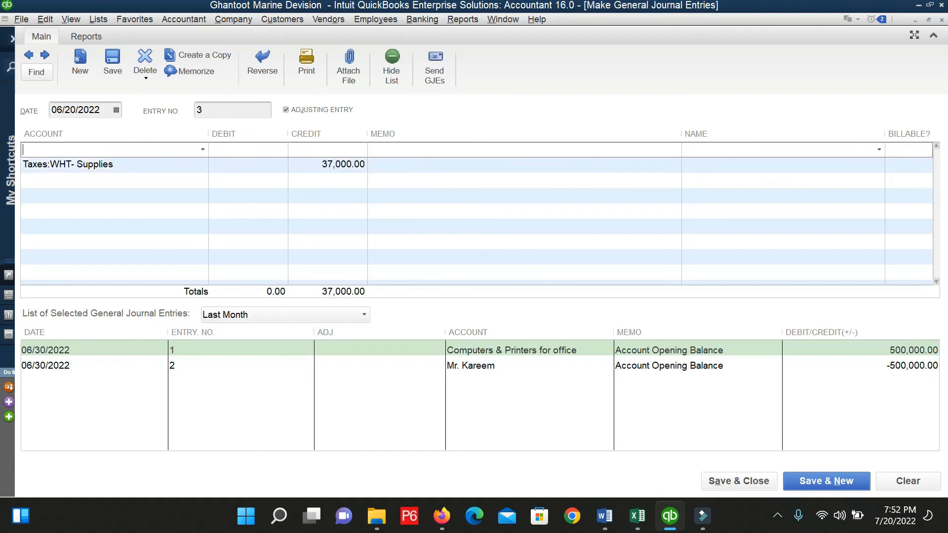
Debit Accounts Payable 3,700.00 and correct the WHT credit to 3,700.00.
click(200, 153)
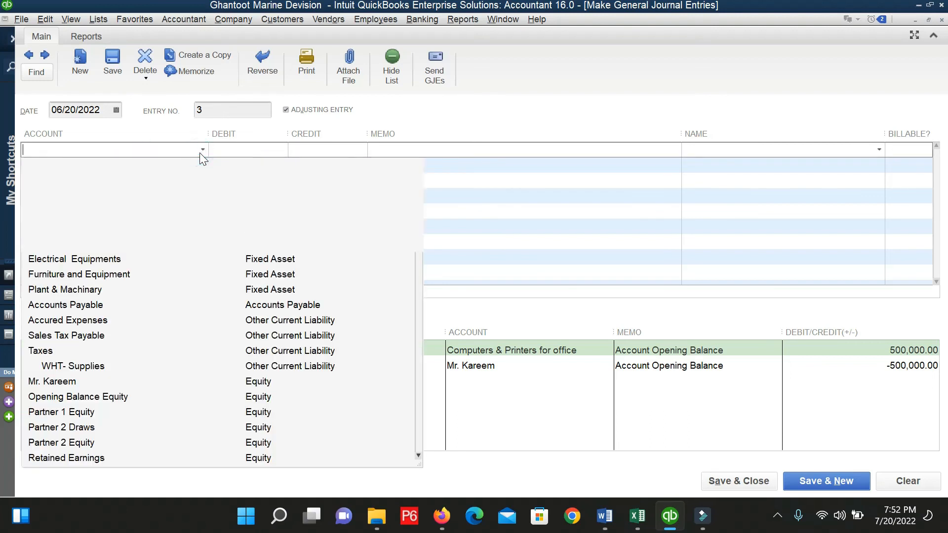
text(Accounts Payable)
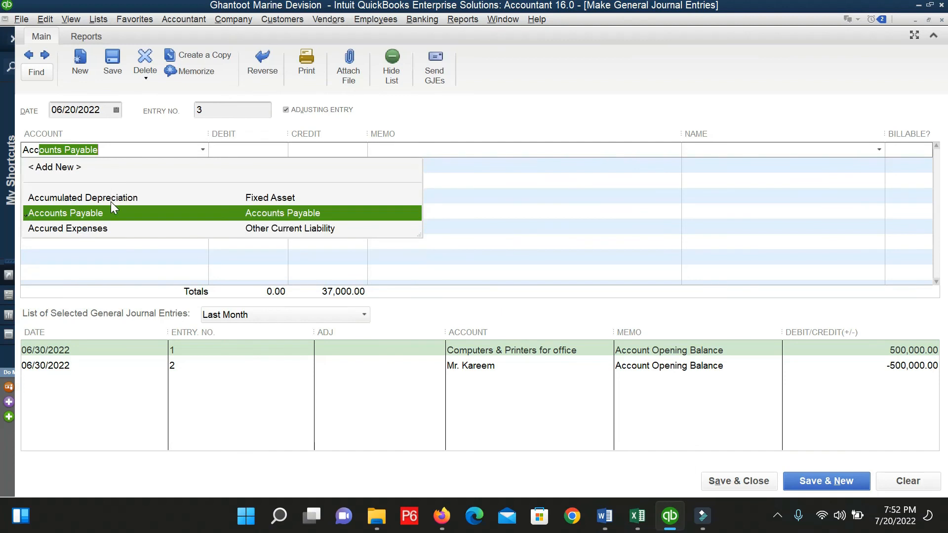
click(110, 207)
click(231, 151)
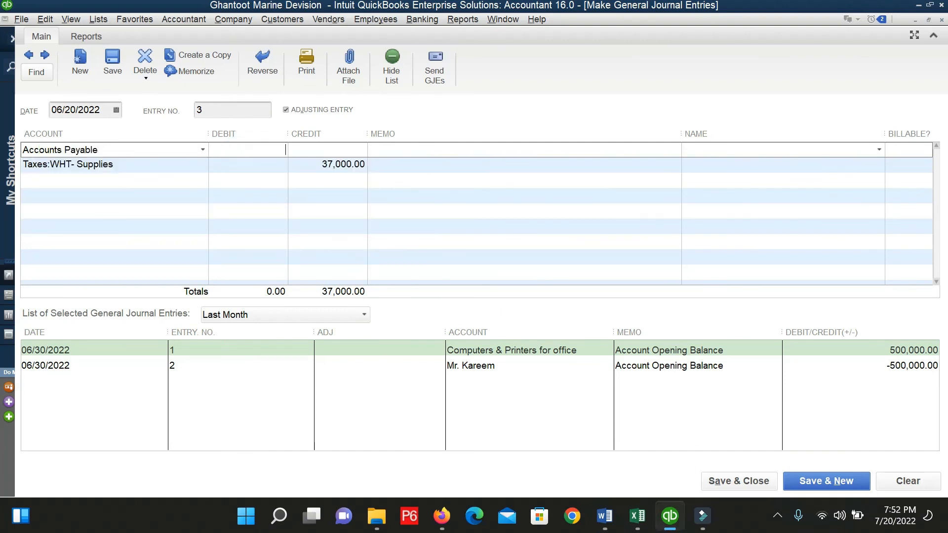
click(322, 165)
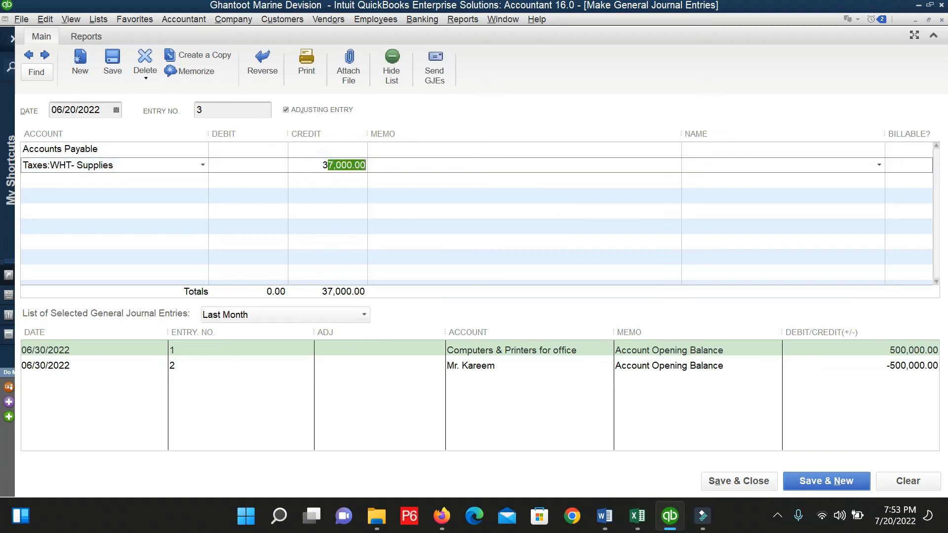
key(BackSpace)
text(700)
click(273, 150)
text(3,700)
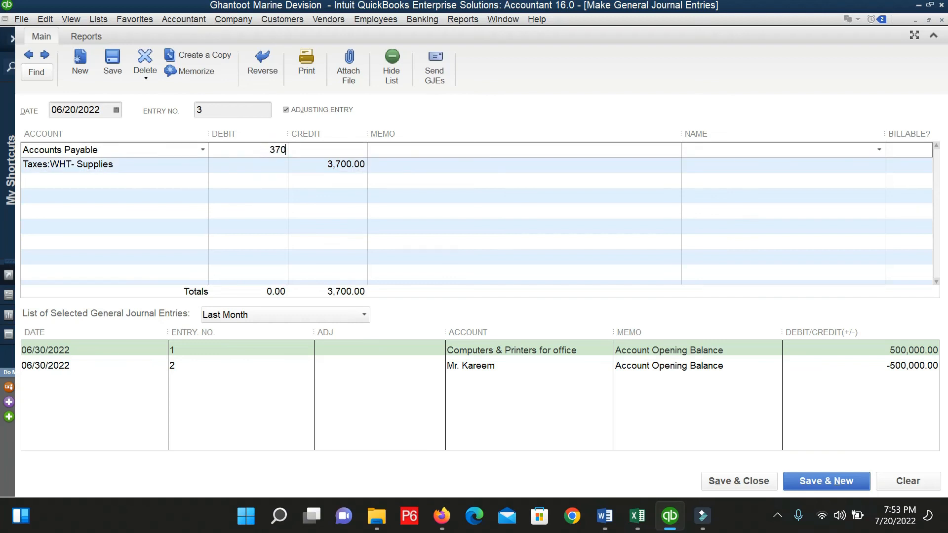
key(Tab)
Give both lines the memo 'WHT deducted from vendor @4.5%' and name Four Brothers Enterprises.
click(443, 150)
text(WHT d)
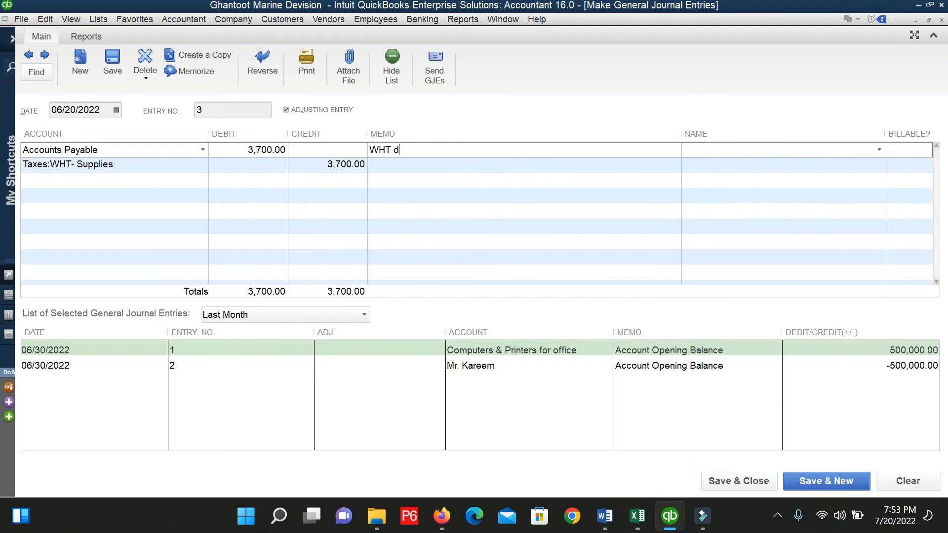
text(educted from vendor @)
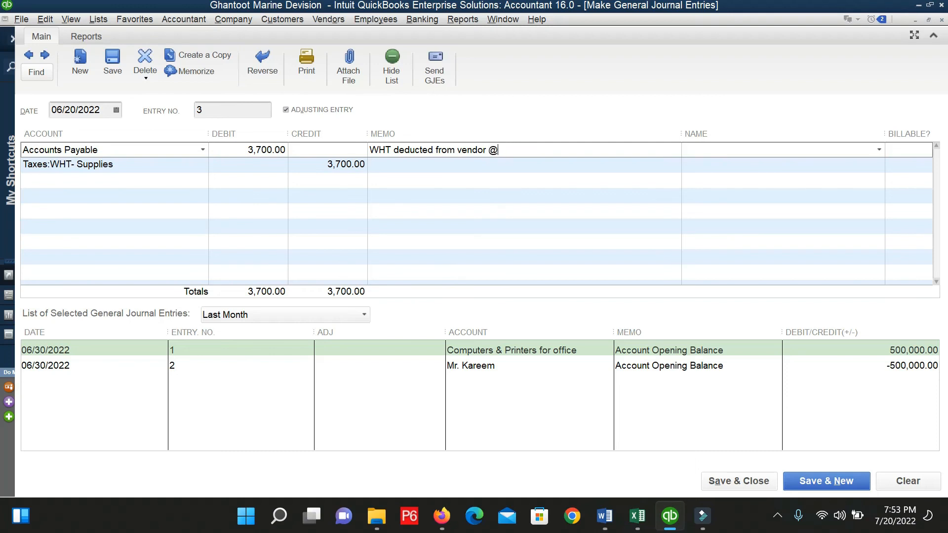
text(4.5%)
click(880, 150)
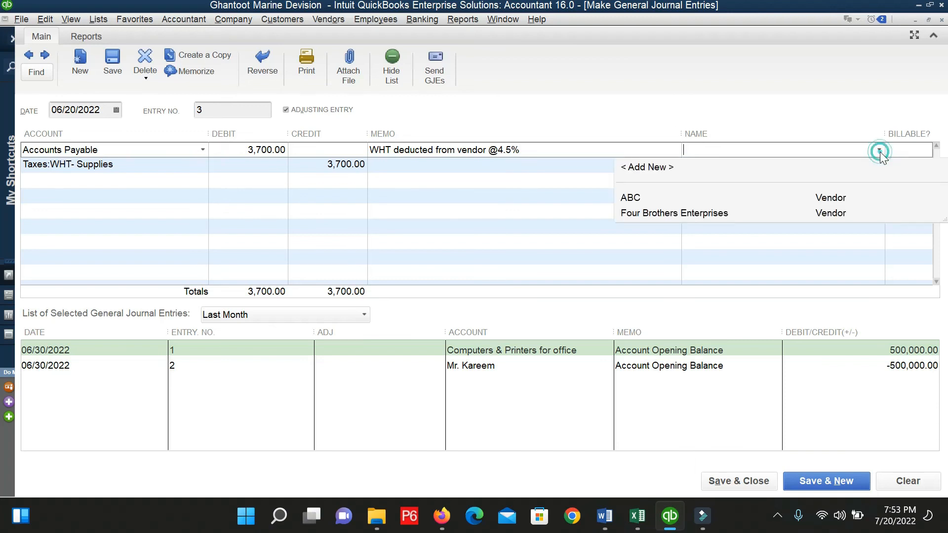
click(695, 217)
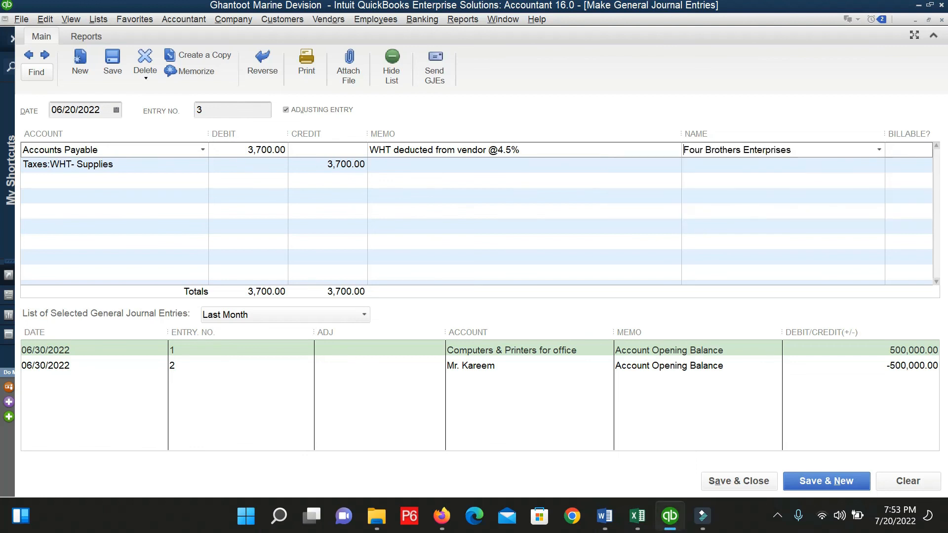
click(151, 165)
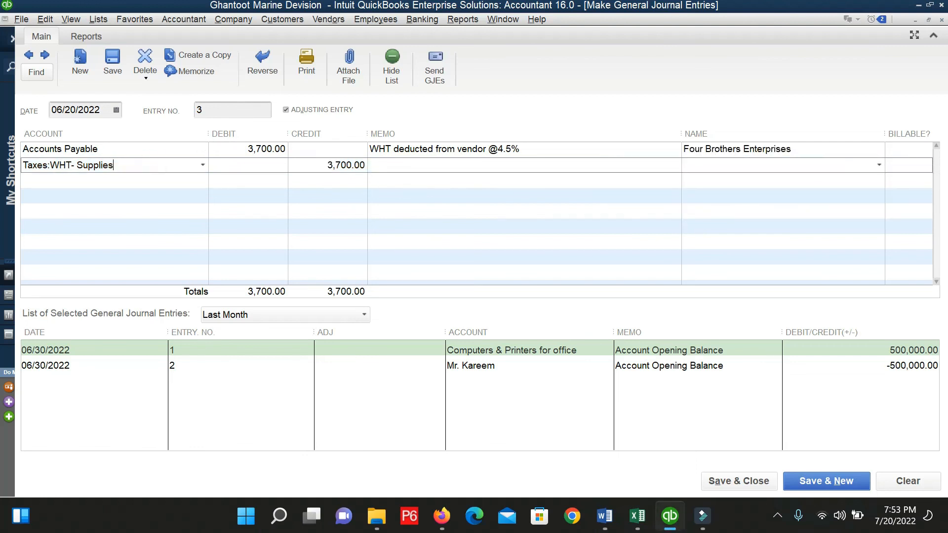
click(795, 163)
text(Four Brothers Enterprises)
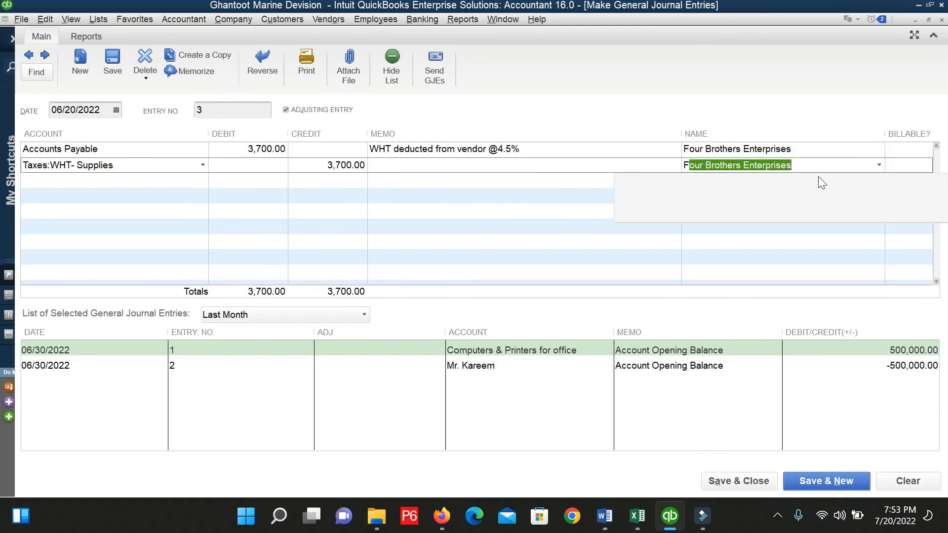
click(703, 217)
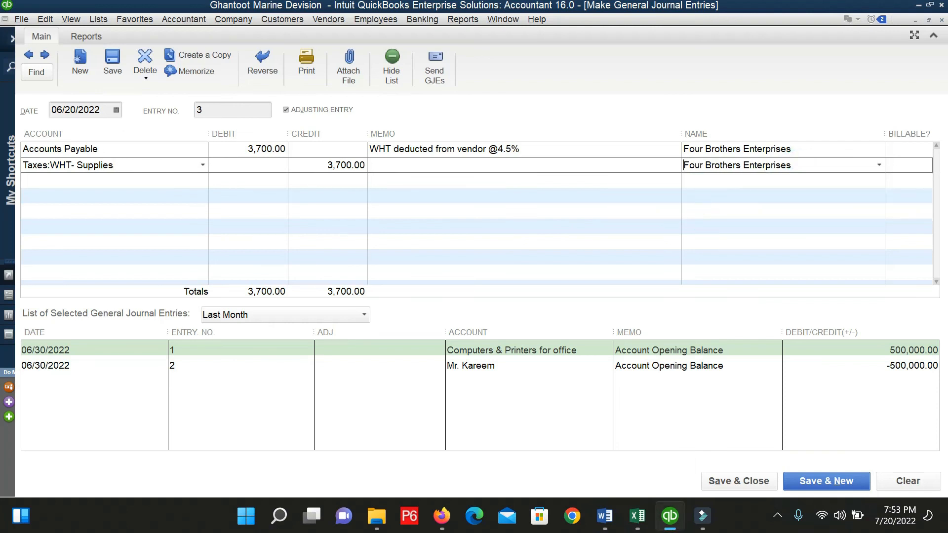
drag(524, 149, 369, 149)
key(ctrl+c)
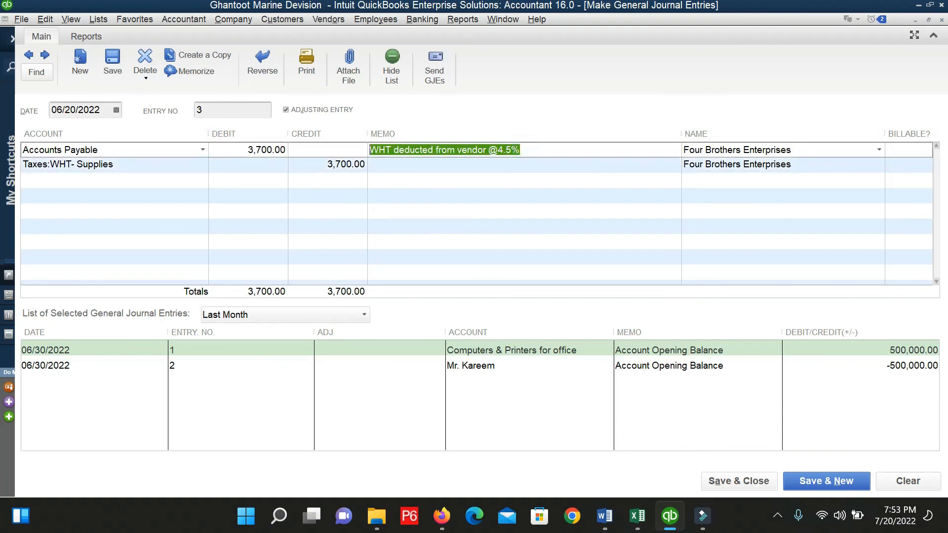
click(401, 165)
key(ctrl+v)
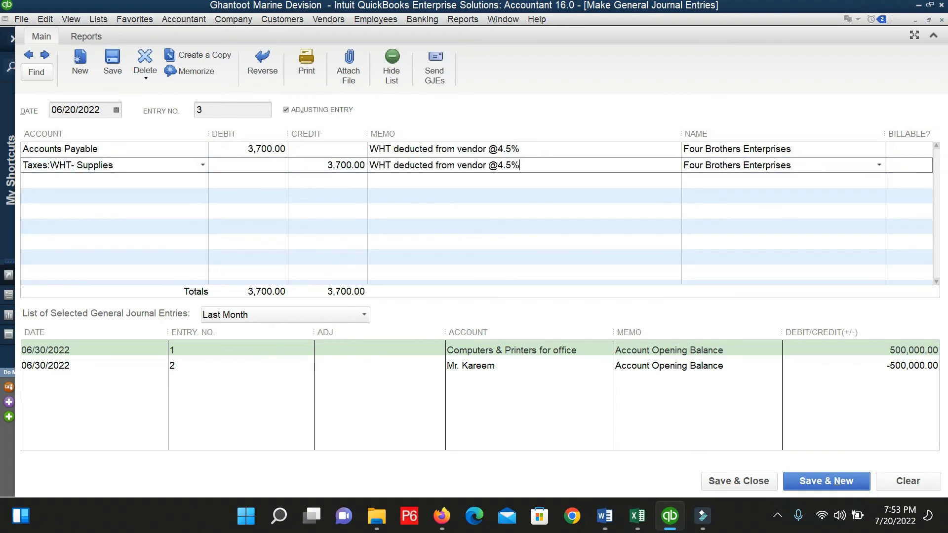
key(Tab)
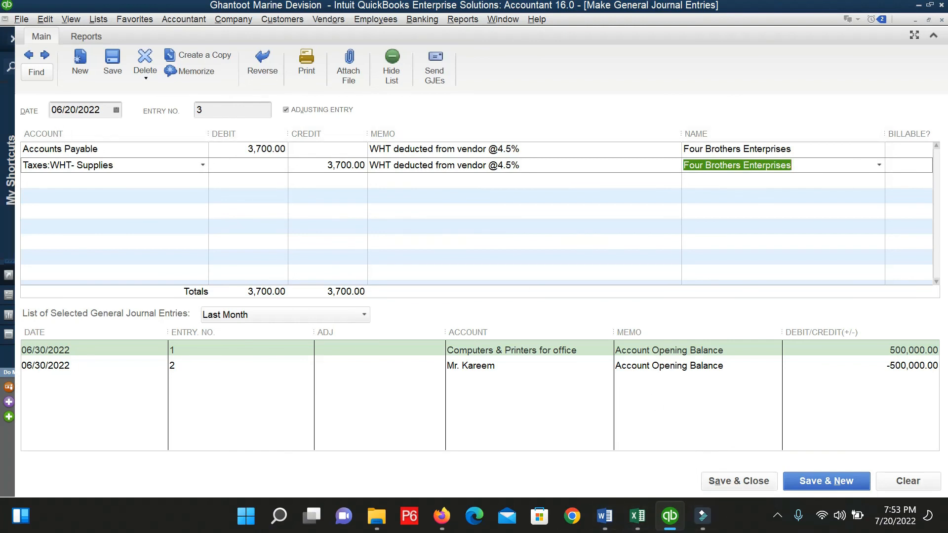
Date the journal entry 07/20/2022 and save it.
click(116, 109)
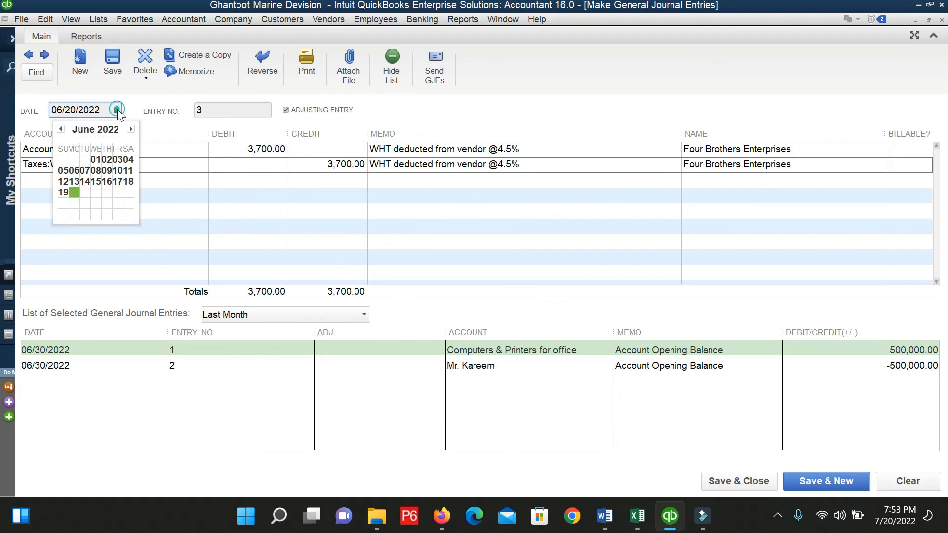
click(131, 129)
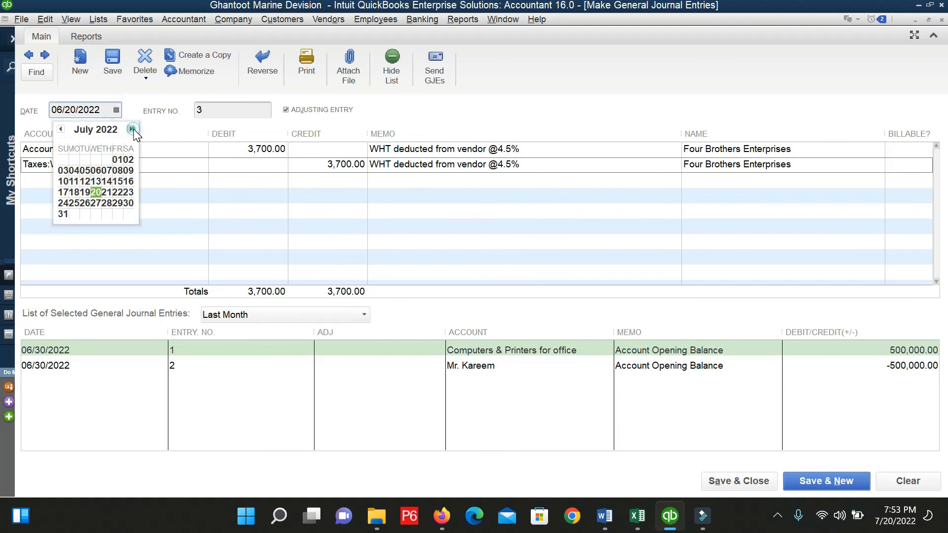
click(91, 191)
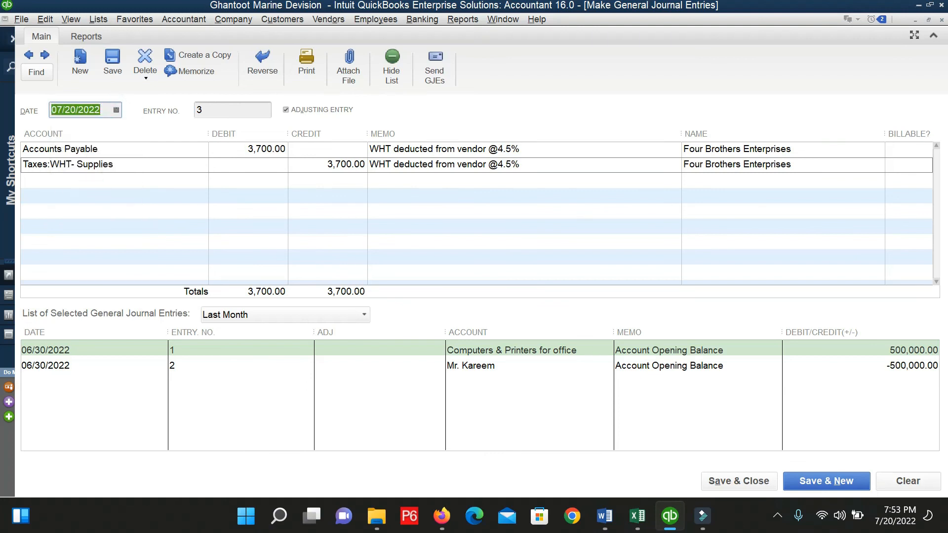
click(751, 485)
Refresh Transactions by Account and open the 82,500.00 Four Brothers bill payment check.
click(145, 235)
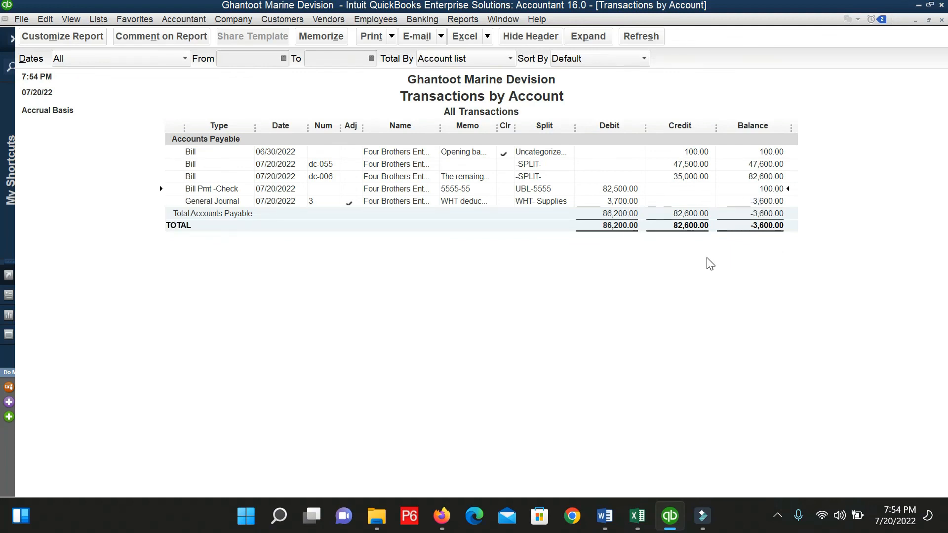
double_click(620, 189)
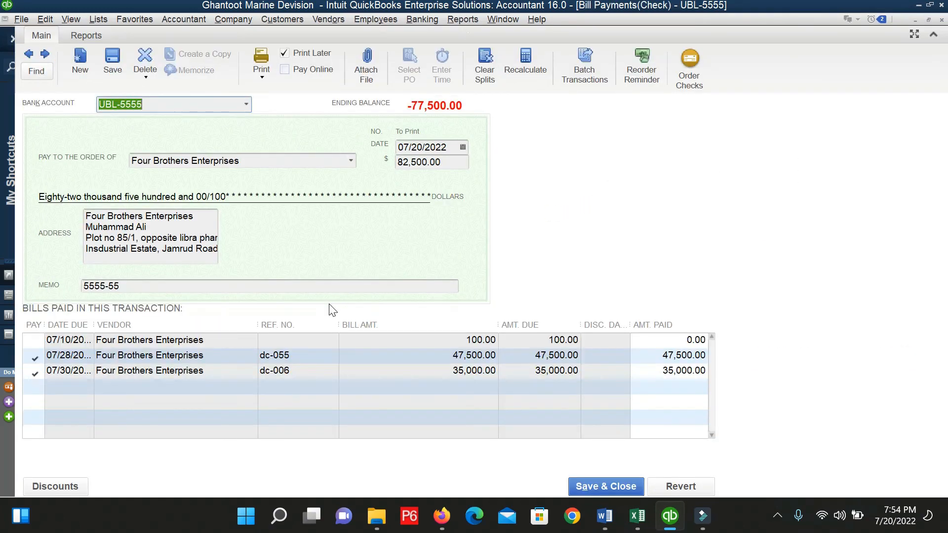
key(Escape)
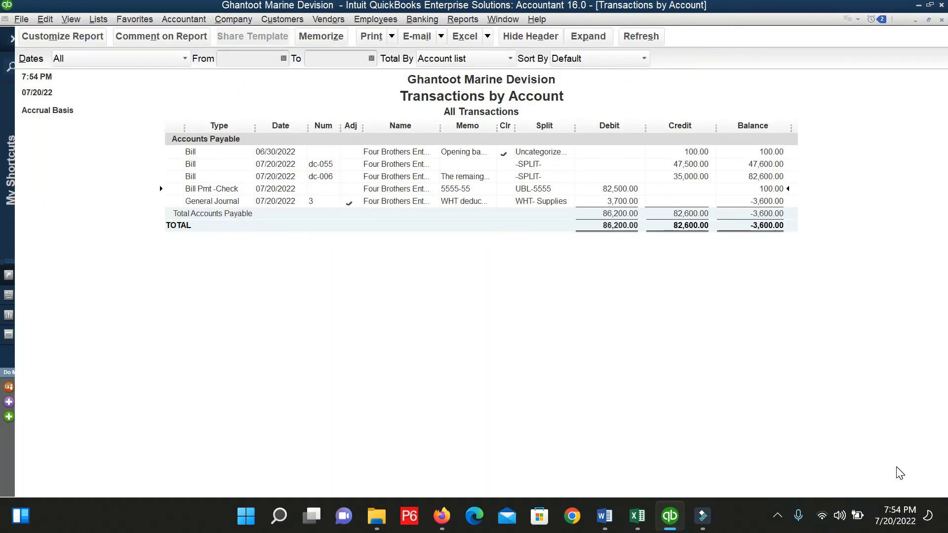
double_click(637, 186)
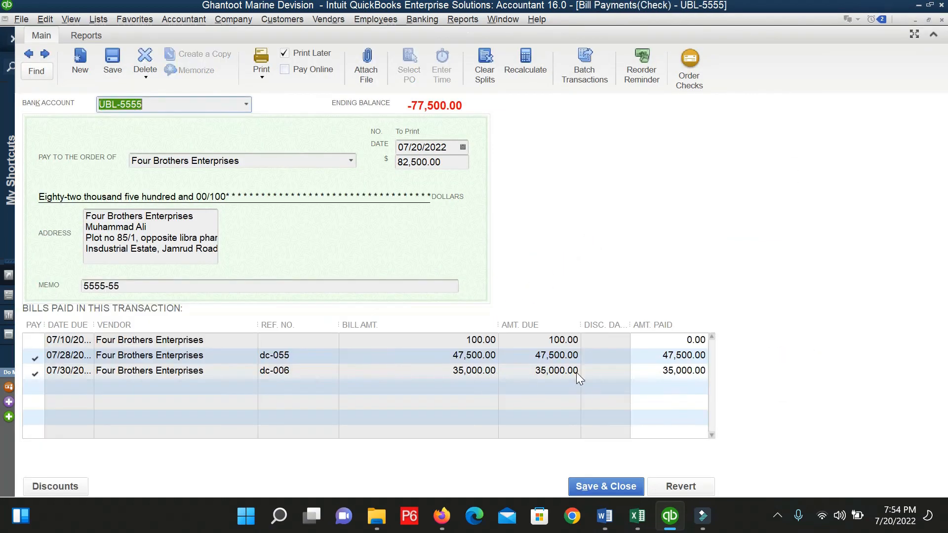
Reduce bill dc-055's payment to 43,800.00 (47,500 - 3700) and save the 78,800.00 check.
click(150, 356)
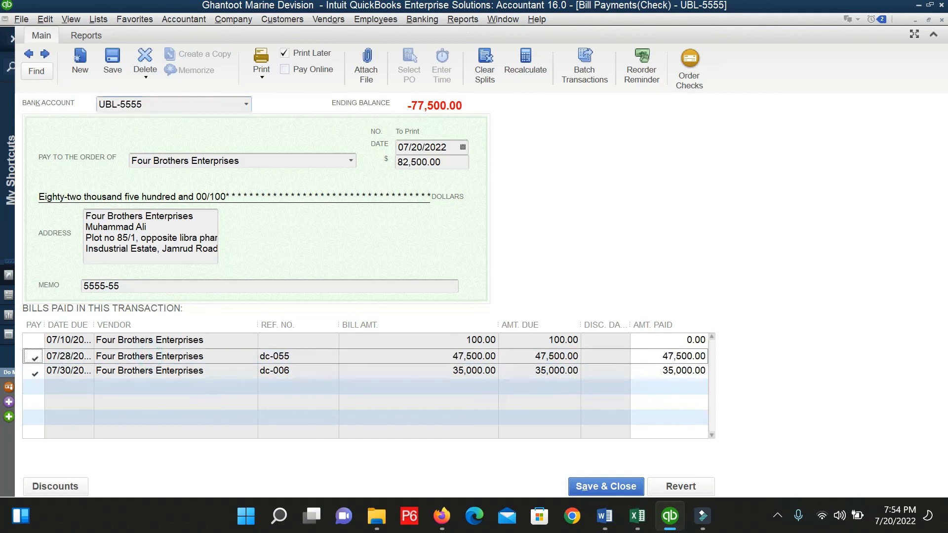
click(674, 355)
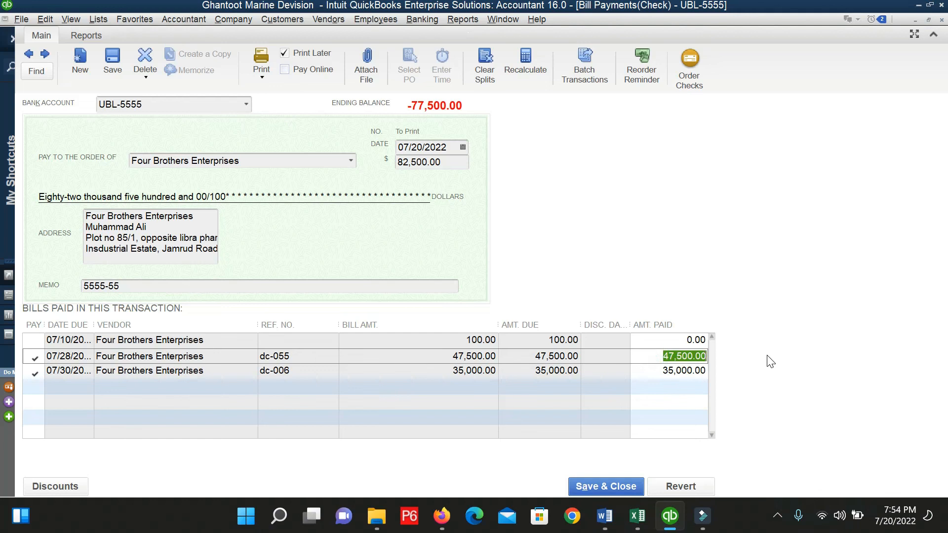
key(Right)
text(- )
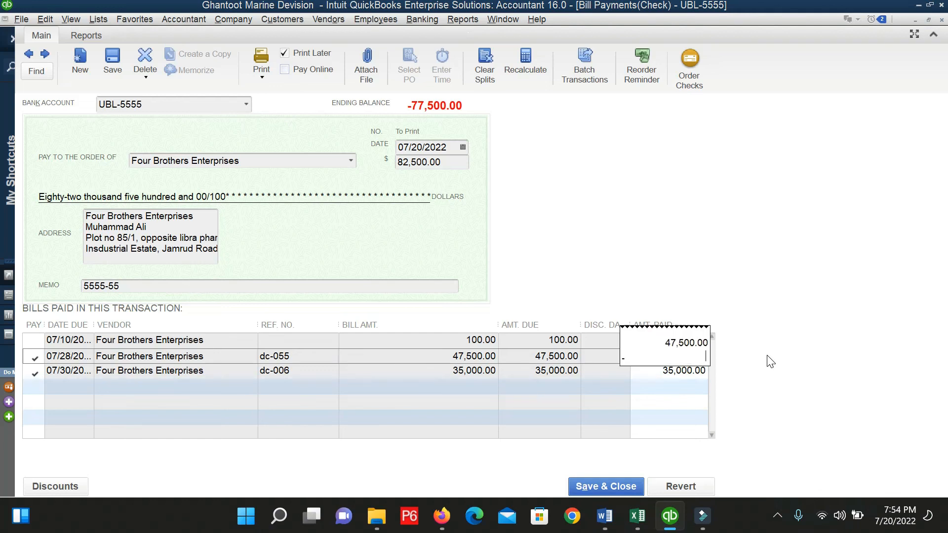
text(3700)
key(Return)
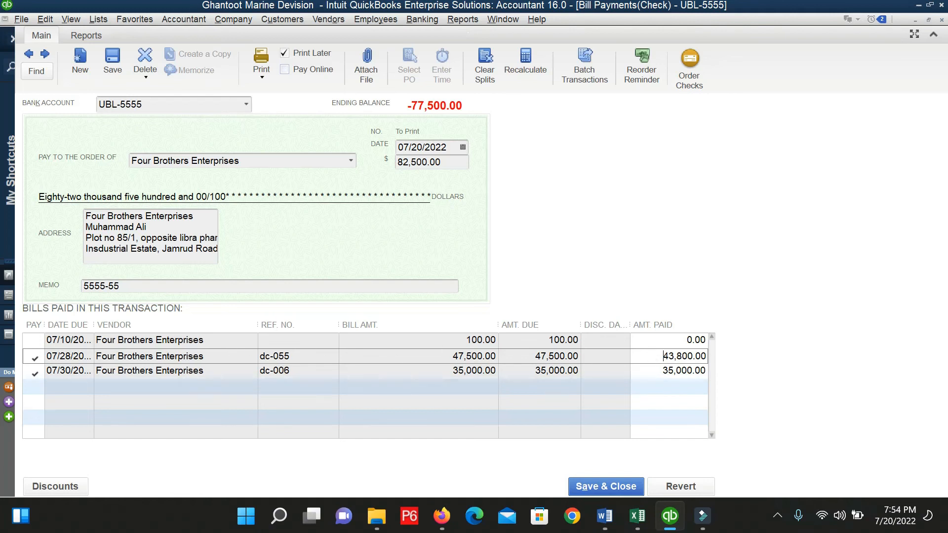
click(585, 486)
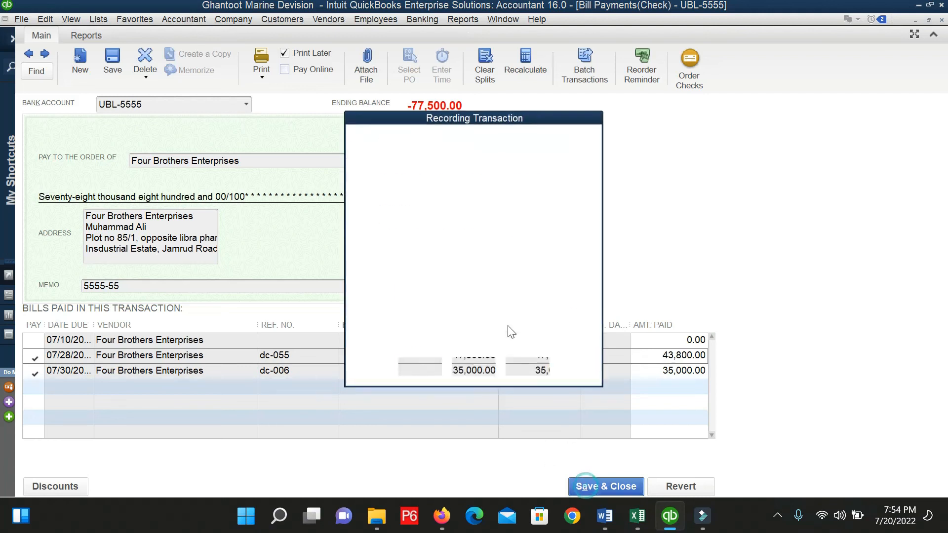
click(427, 372)
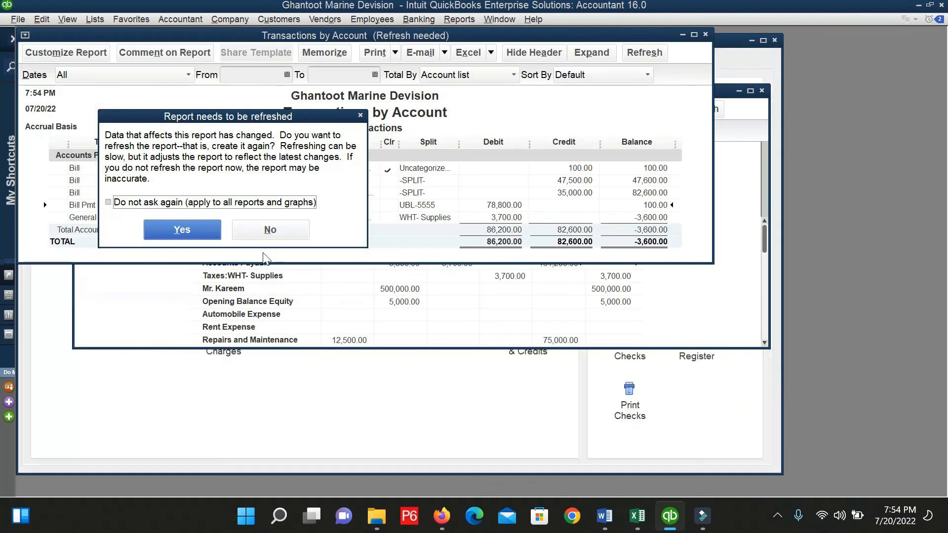
Refresh the reports so the Adjusted Trial Balance balances at 582,600.00, checking Taxes:WHT-Supplies and Accounts Payable 100.00.
key(Return)
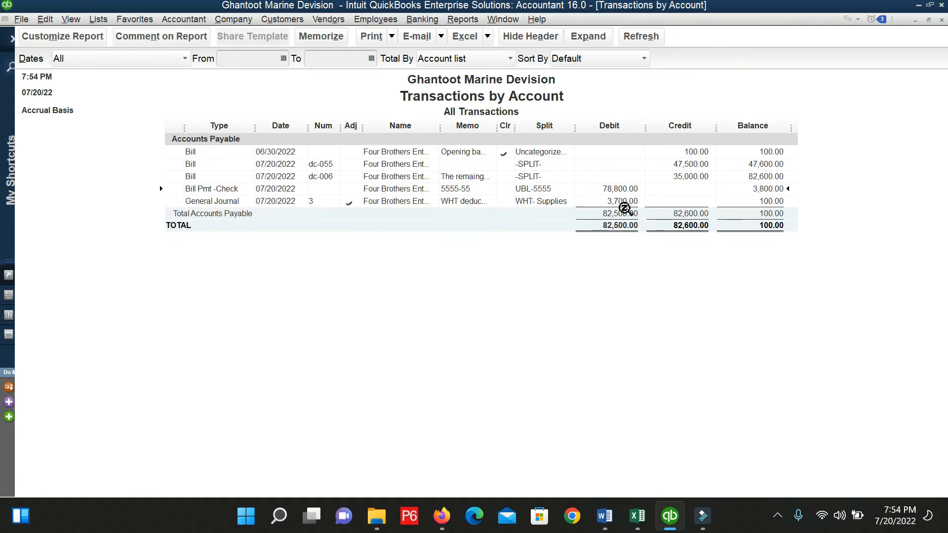
key(Escape)
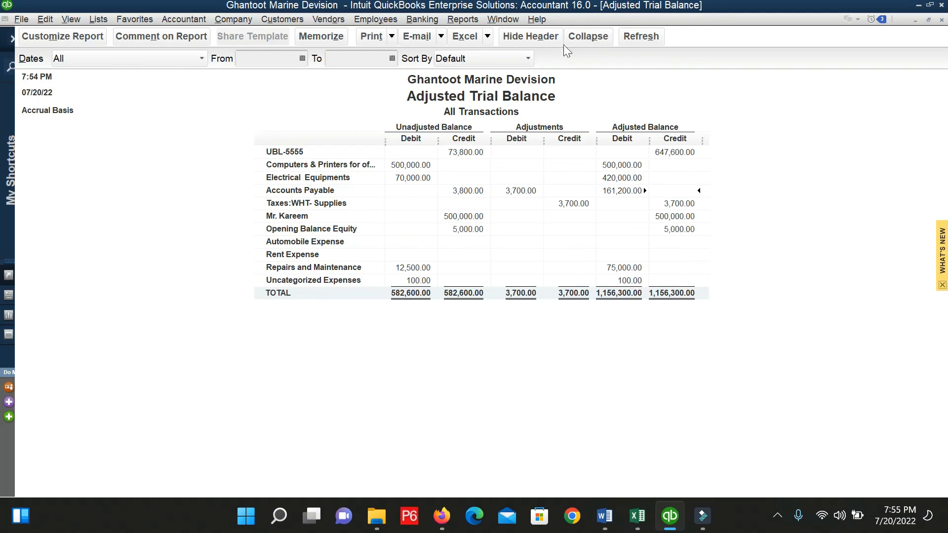
click(637, 38)
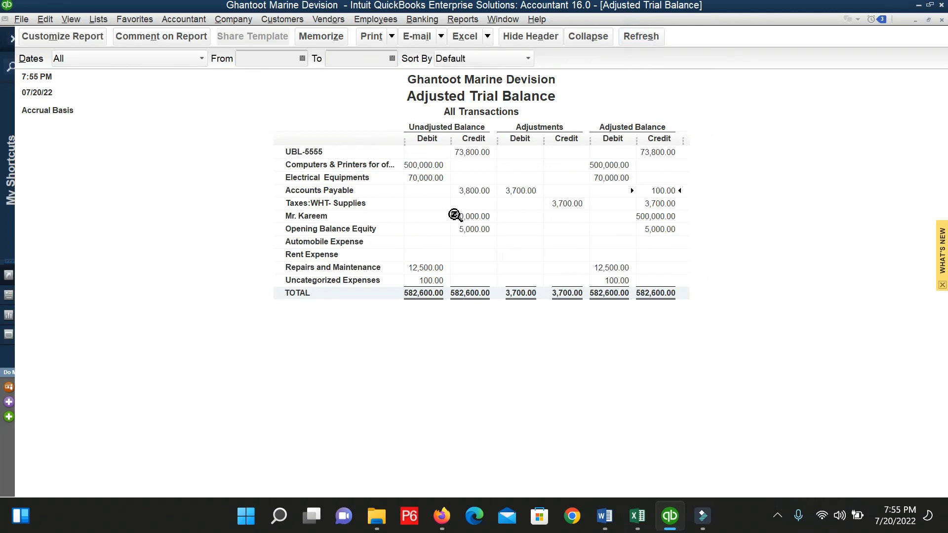
click(660, 205)
click(664, 191)
Bring Wondershare Filmora and then the Firefox Google Meet call window to the front.
mouse_move(696, 522)
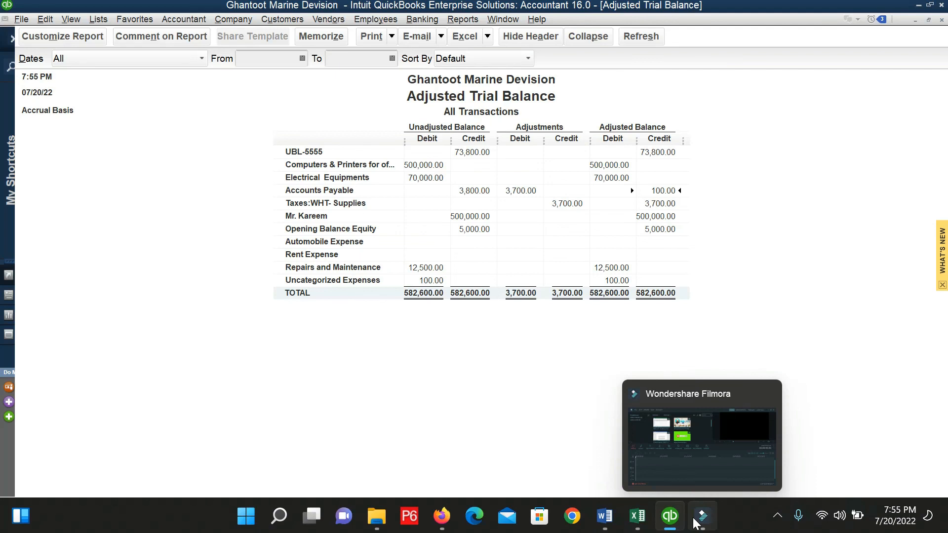
click(708, 436)
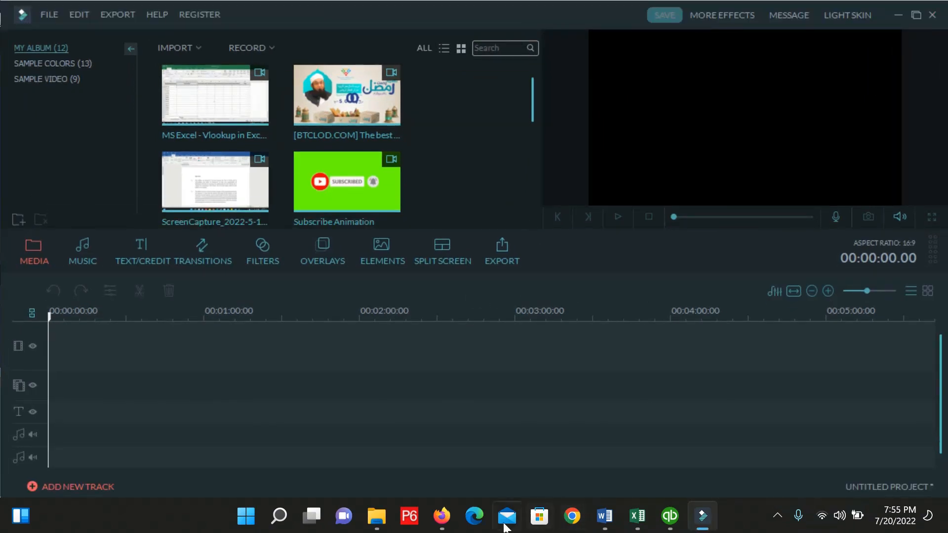
mouse_move(449, 519)
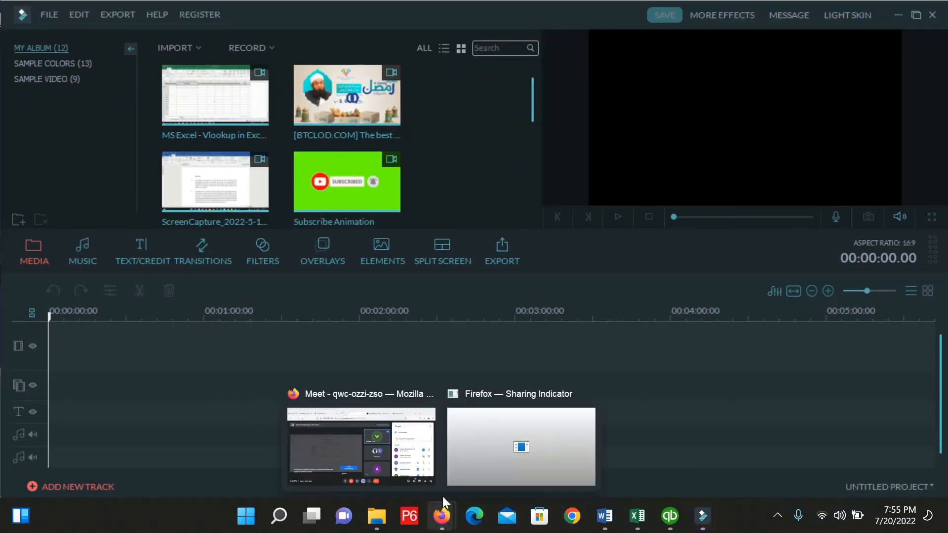
click(375, 456)
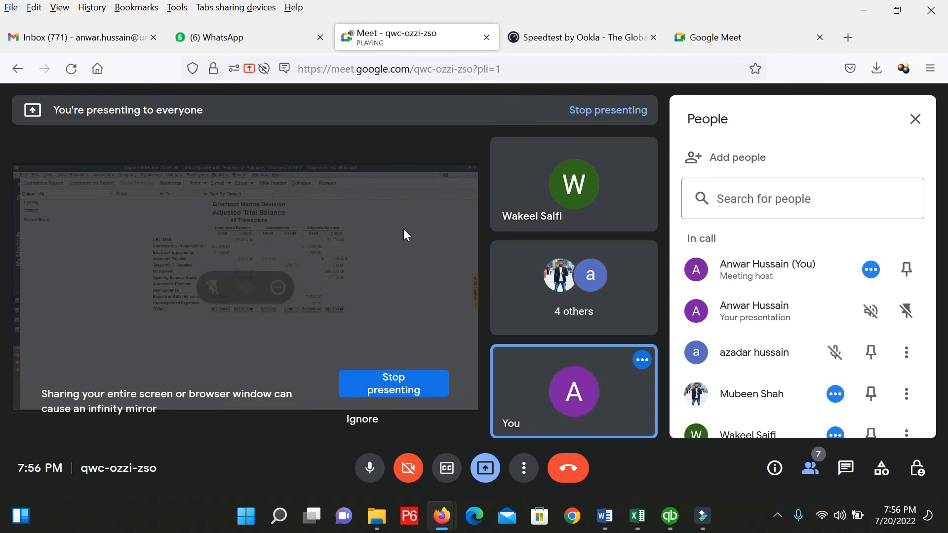
mouse_move(648, 527)
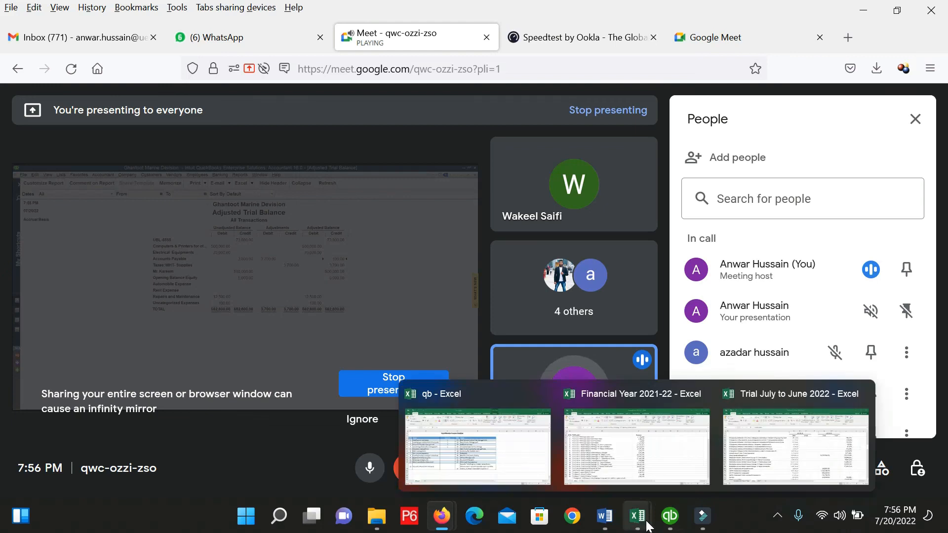
Back in QuickBooks, browse the Customers and Vendors menus and start a new purchase order.
click(670, 516)
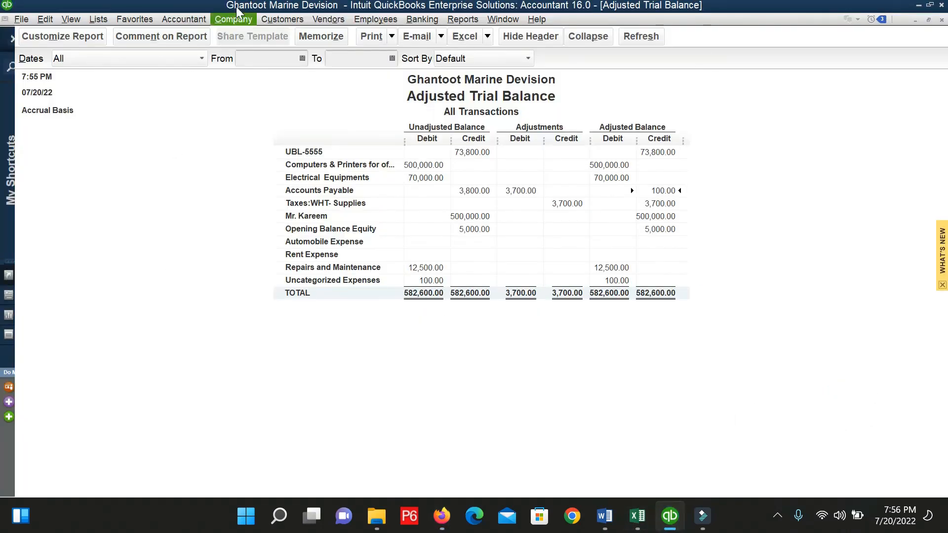
click(283, 19)
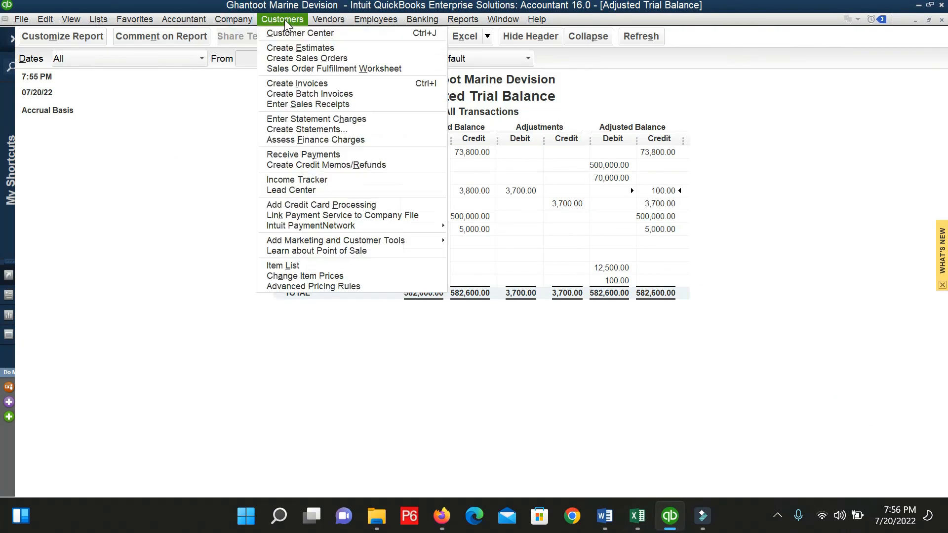
click(561, 191)
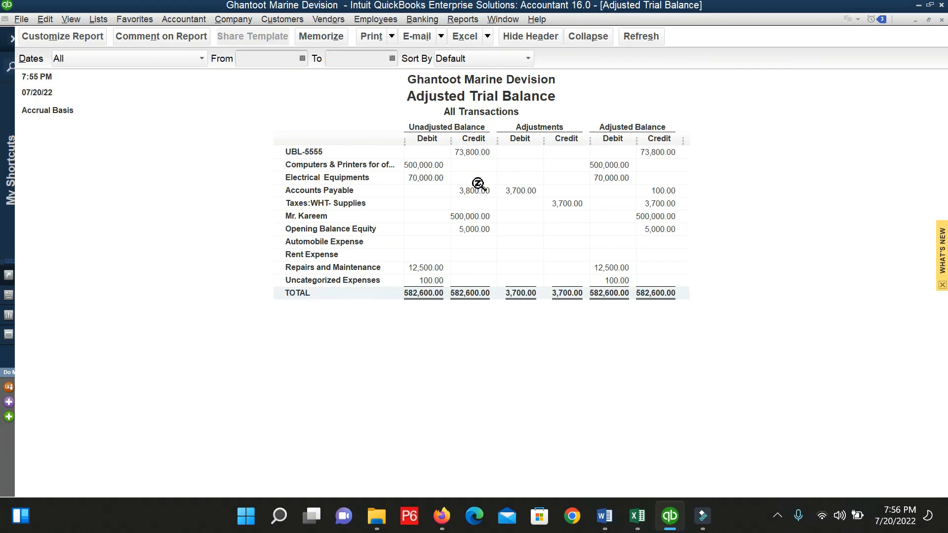
click(333, 21)
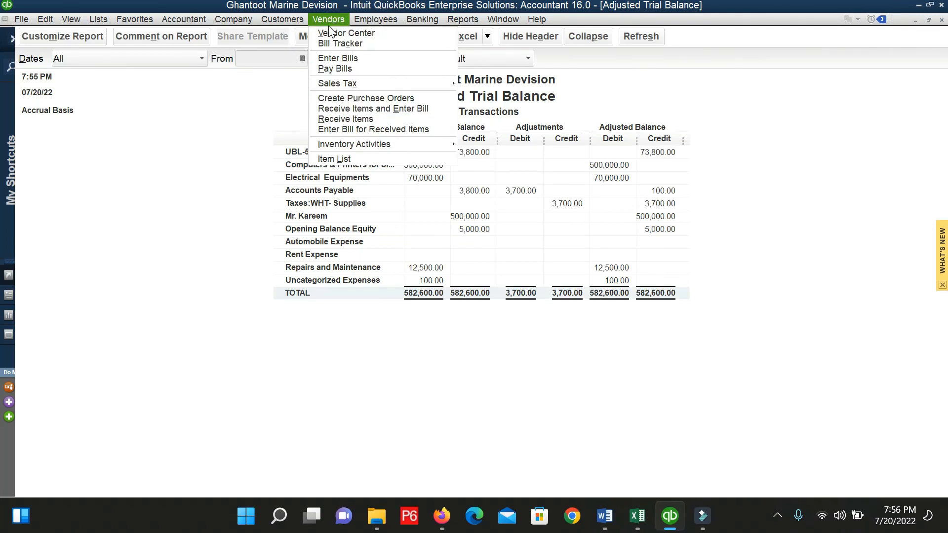
click(354, 32)
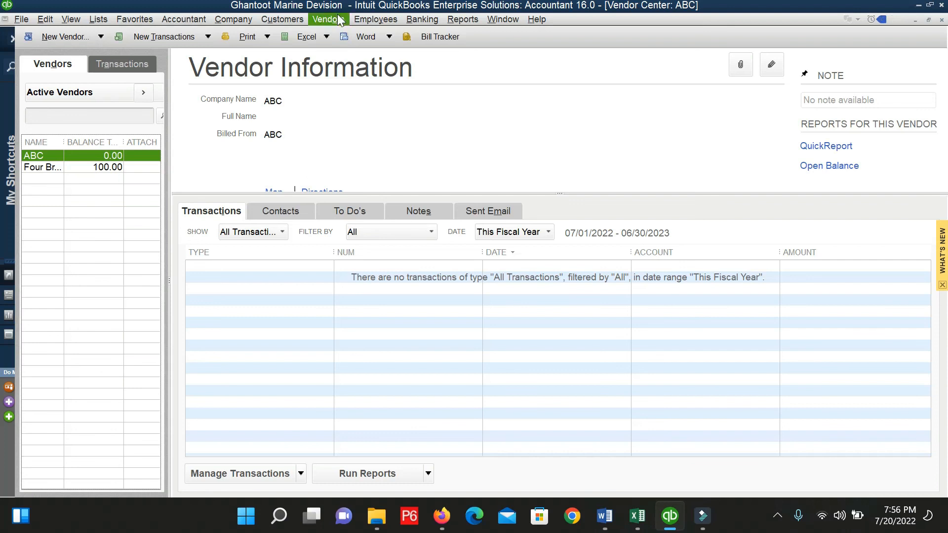
click(339, 17)
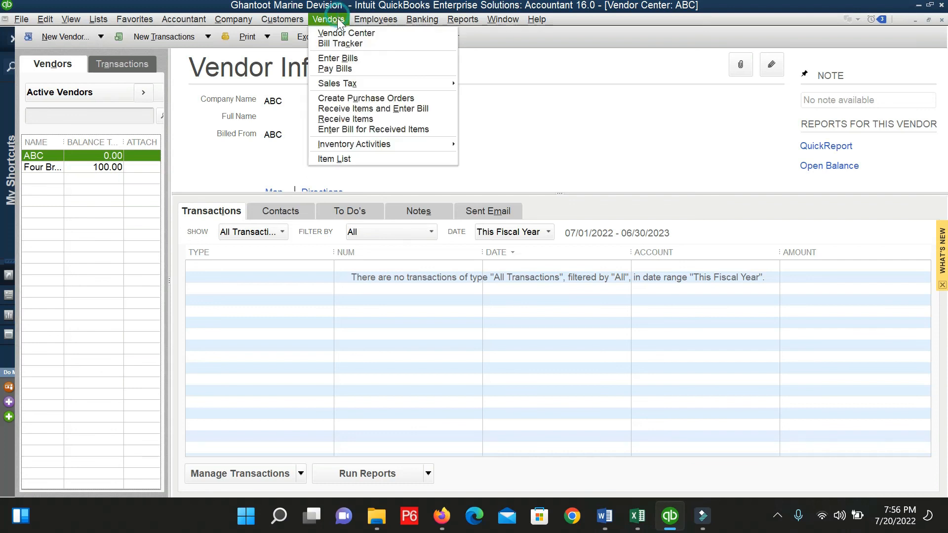
click(366, 98)
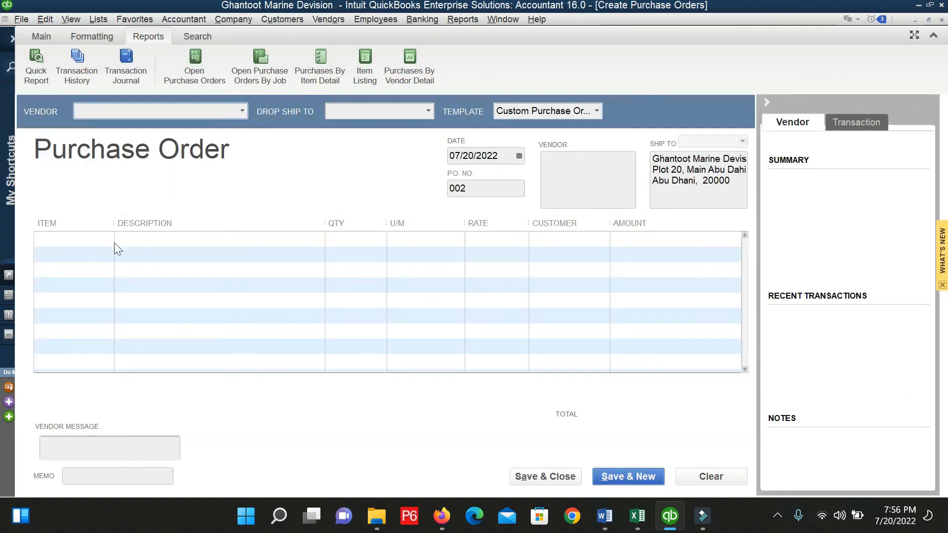
Save a purchase order to ABC for one Steel/Plastic PVC Pipe 30 ft at rate 100, then begin Receive Items.
click(110, 237)
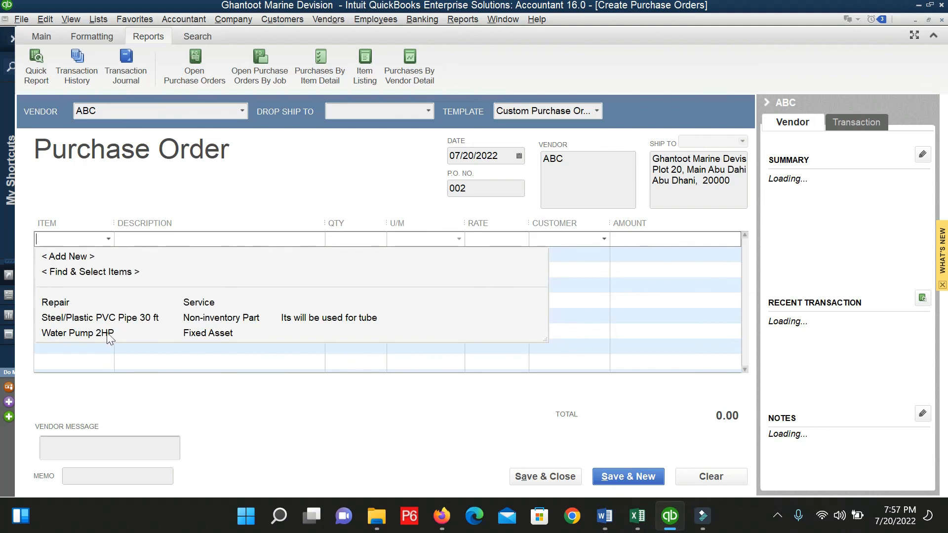
click(90, 319)
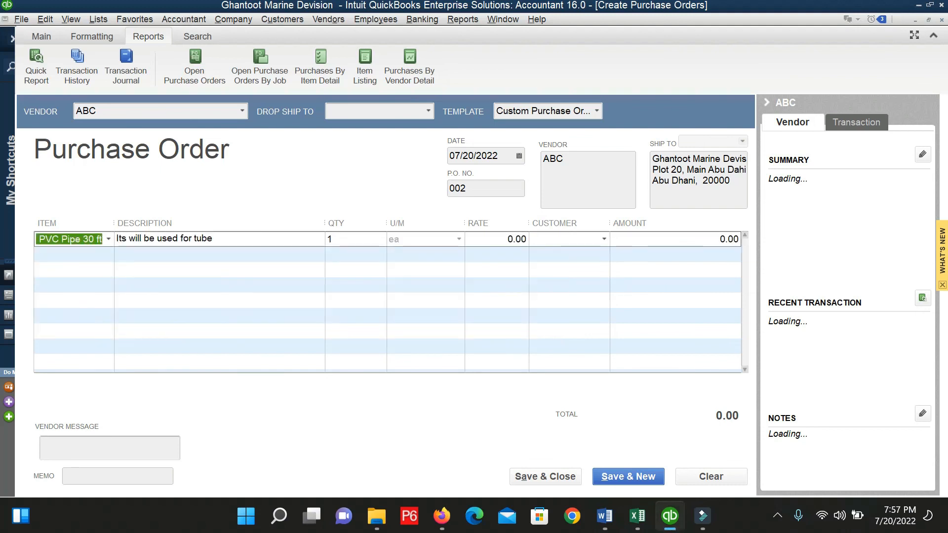
click(494, 239)
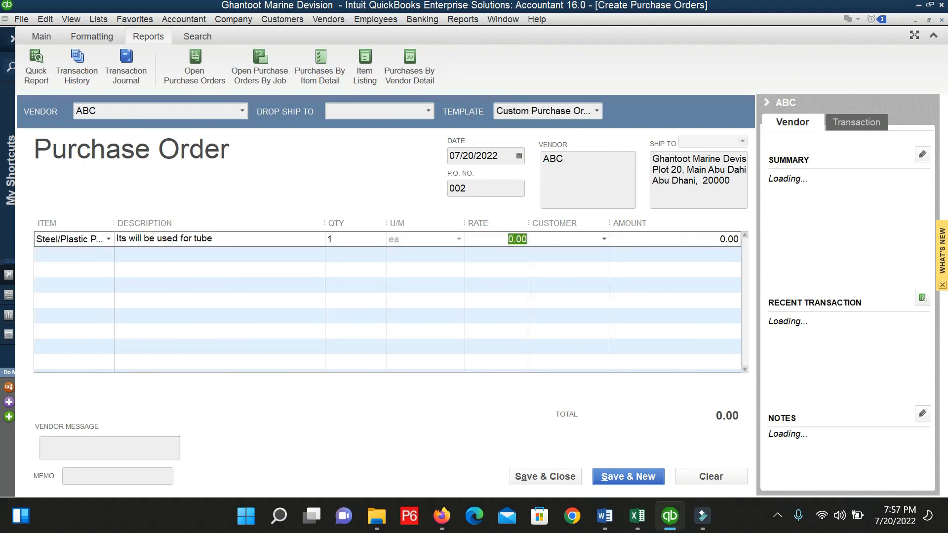
text(100)
key(Tab)
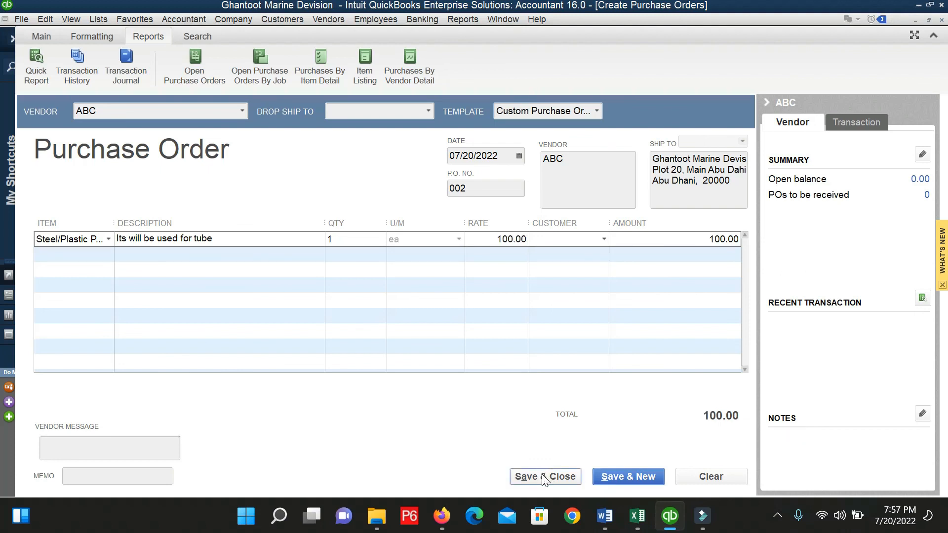
click(541, 474)
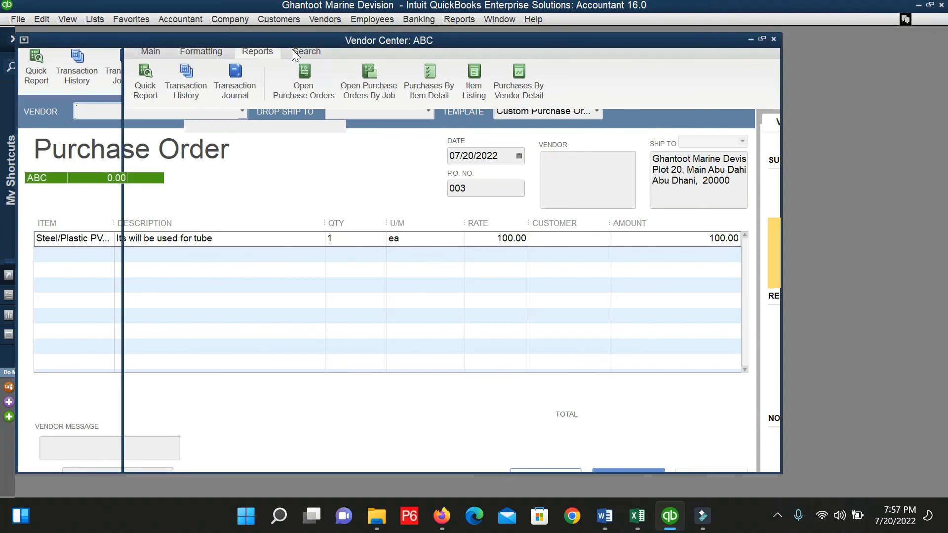
click(326, 20)
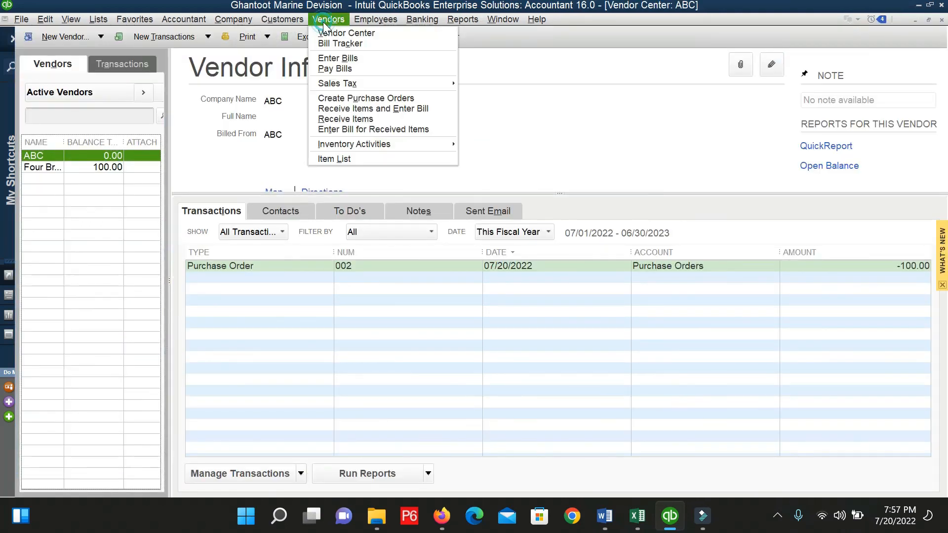
click(353, 118)
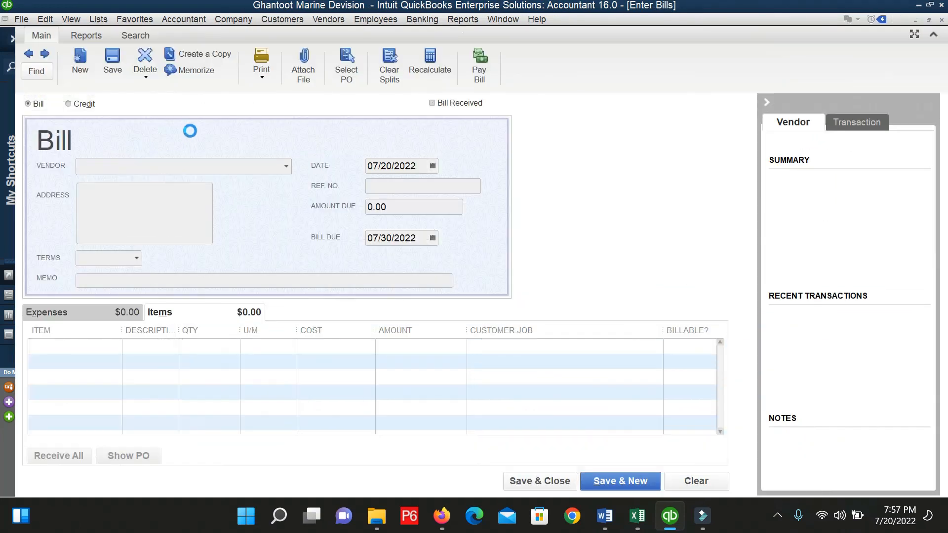
Receive ABC's open purchase order 002 into an item receipt and save it.
click(239, 178)
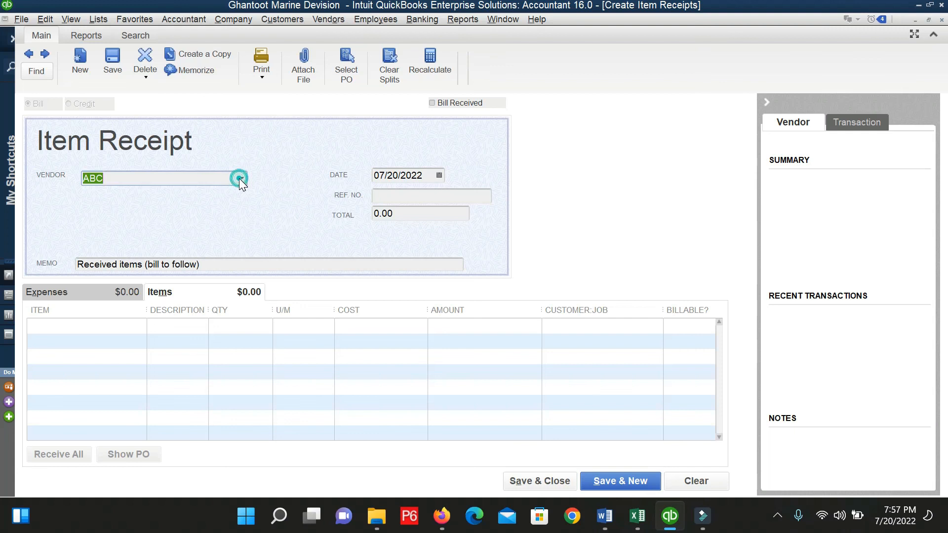
click(133, 225)
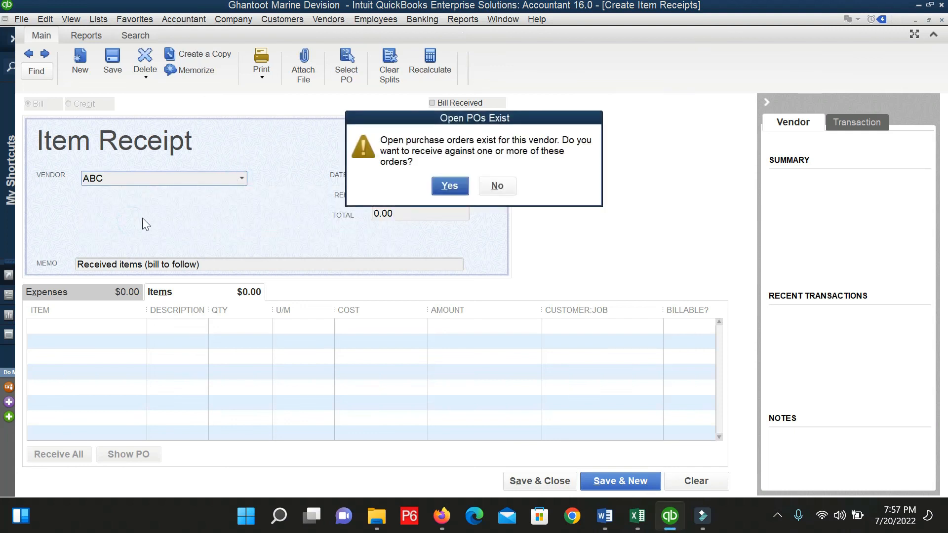
click(448, 186)
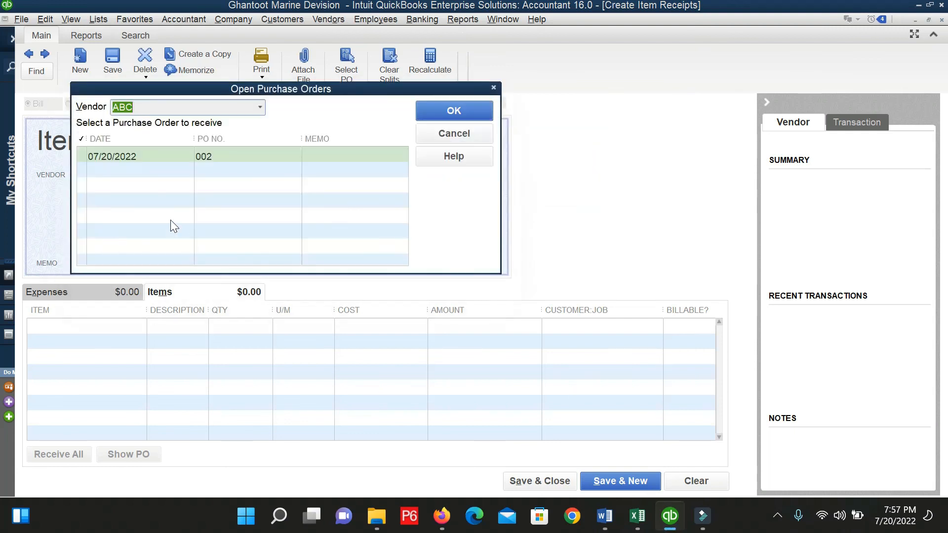
click(94, 156)
click(445, 114)
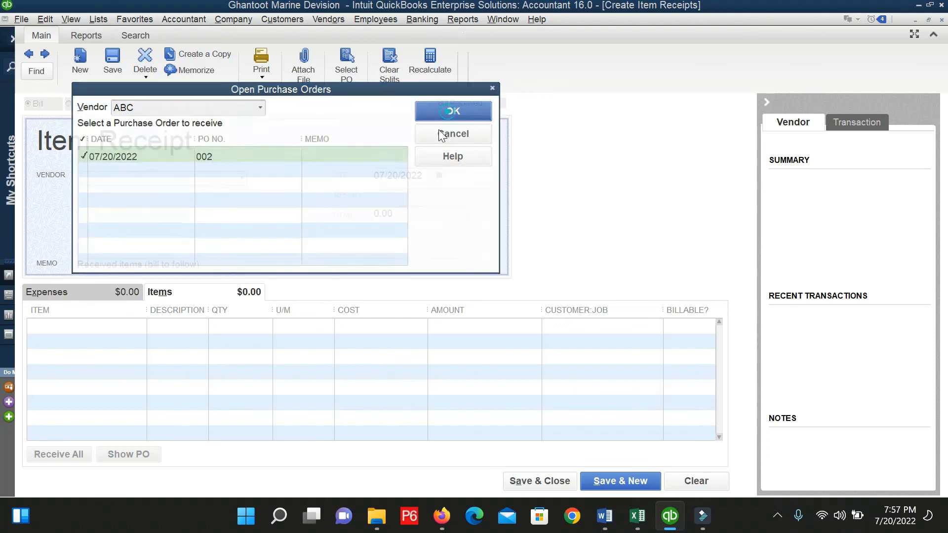
click(549, 483)
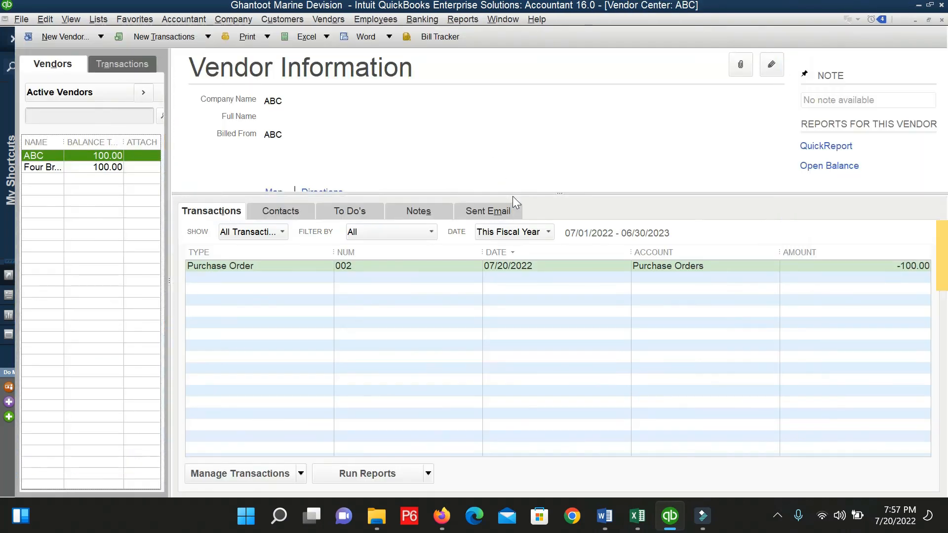
Drill into the Accounts Payable balance to review the ABC item receipt behind the 300.00 payable.
key(Escape)
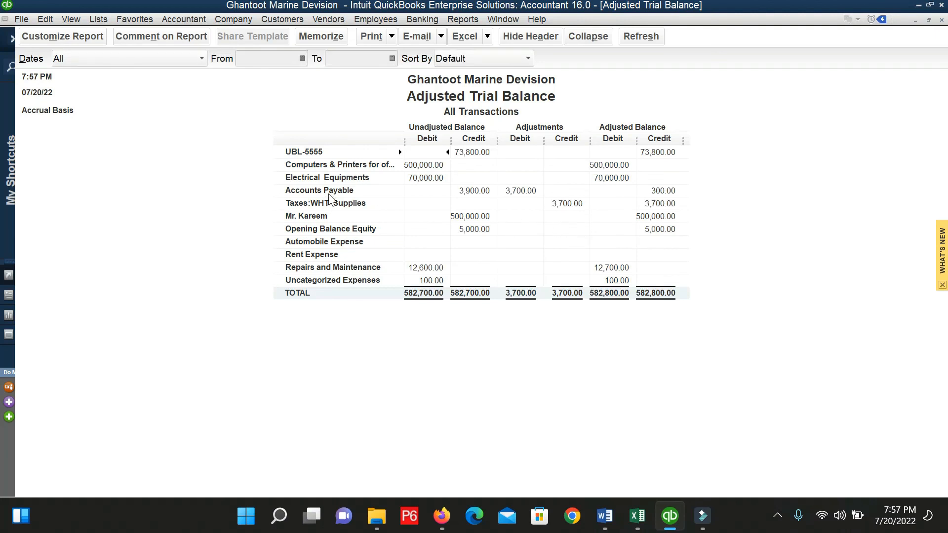
double_click(666, 191)
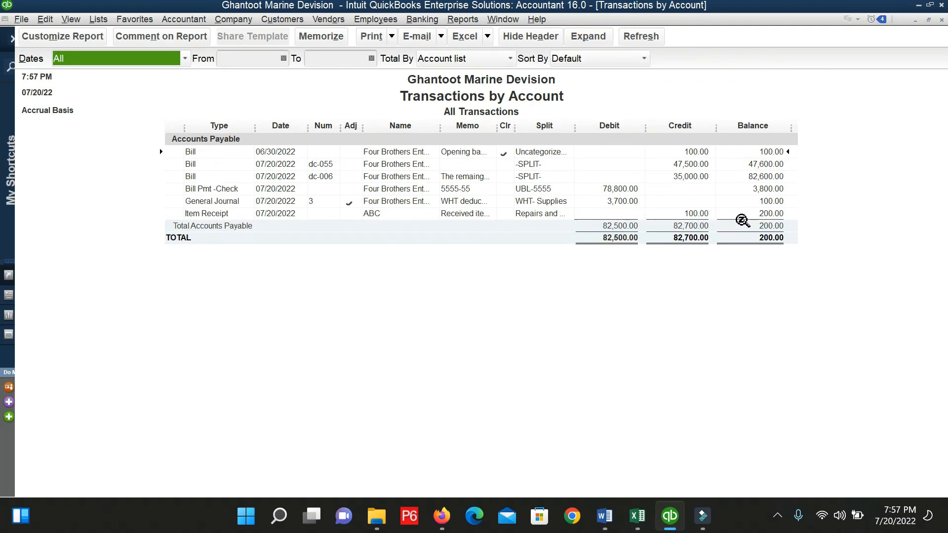
click(695, 217)
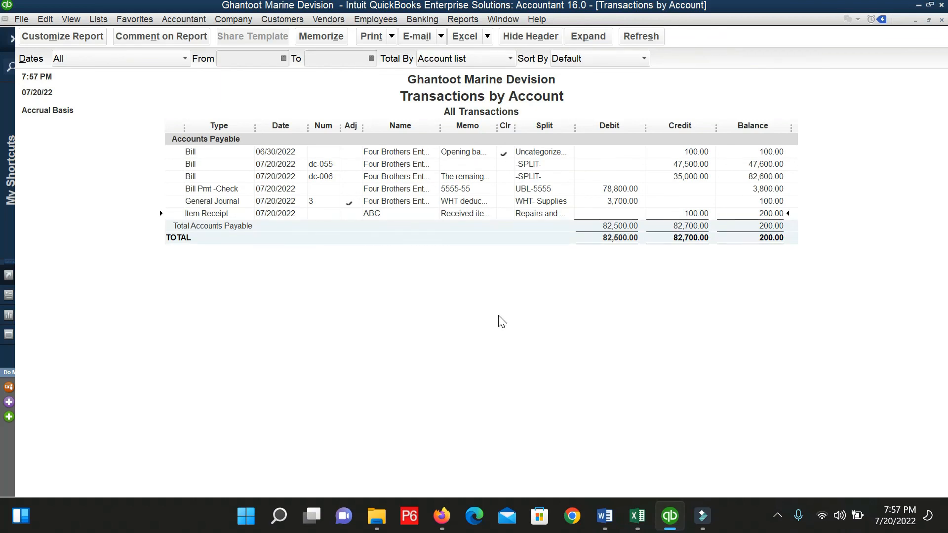
key(Escape)
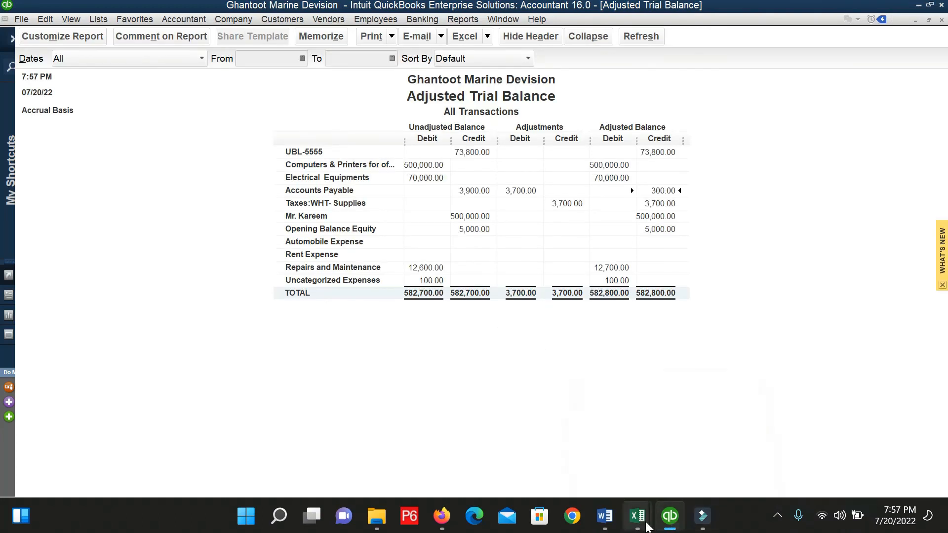
mouse_move(693, 529)
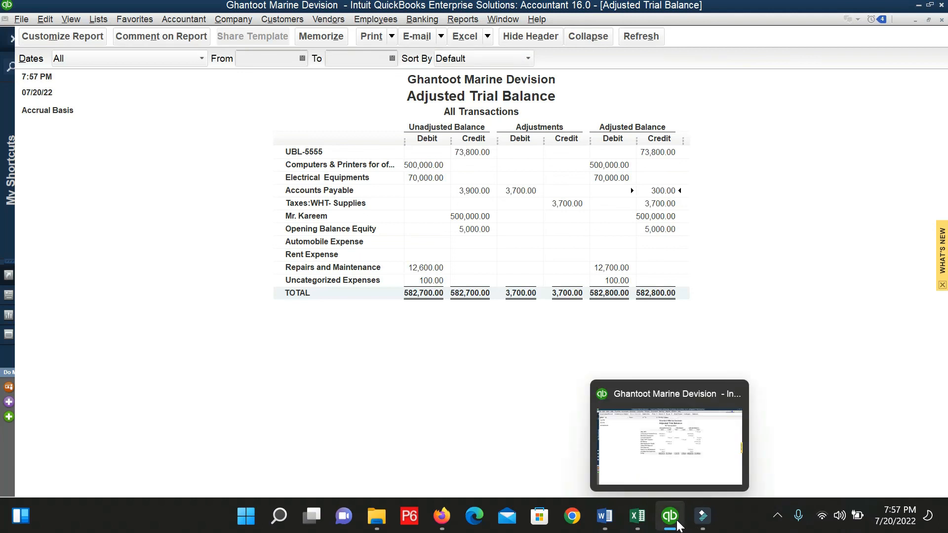
click(703, 525)
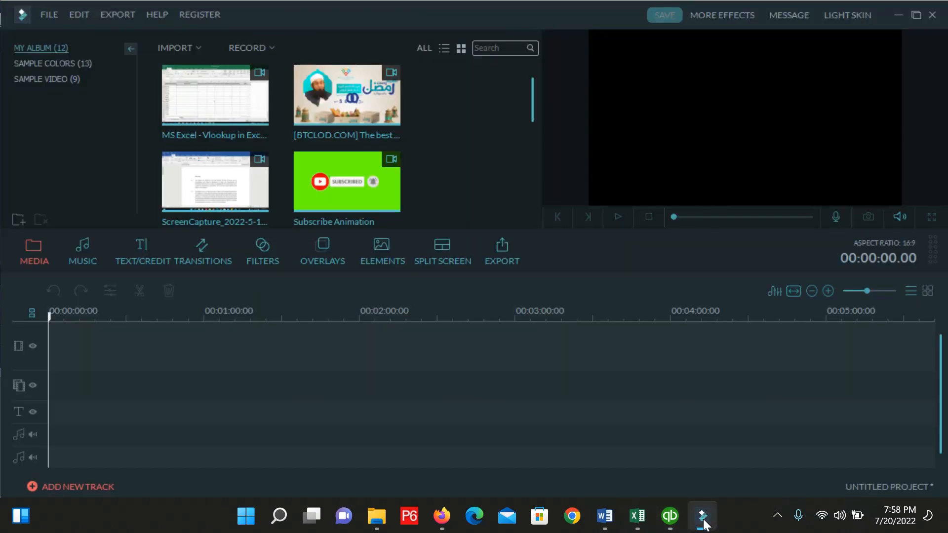
click(704, 523)
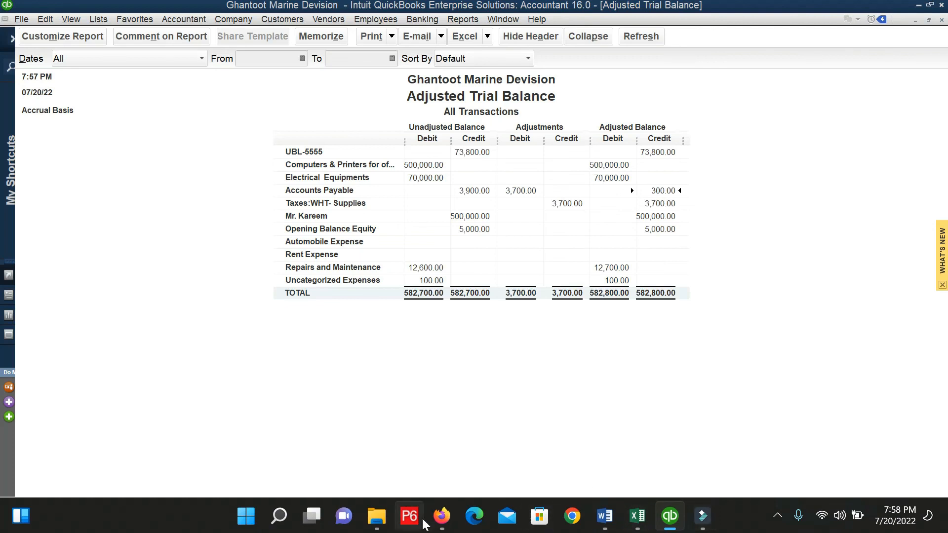
Bring the Firefox Google Meet window in front of the QuickBooks trial balance.
mouse_move(434, 525)
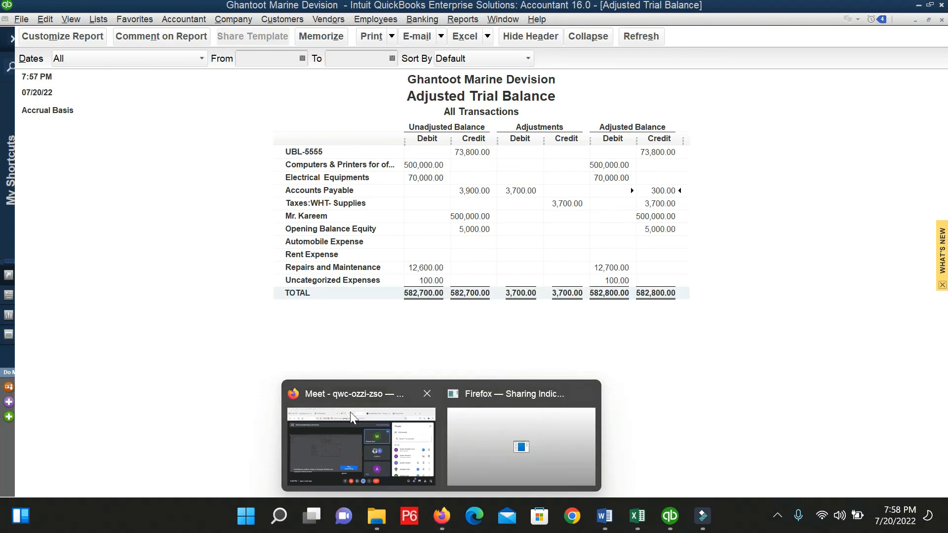
click(354, 444)
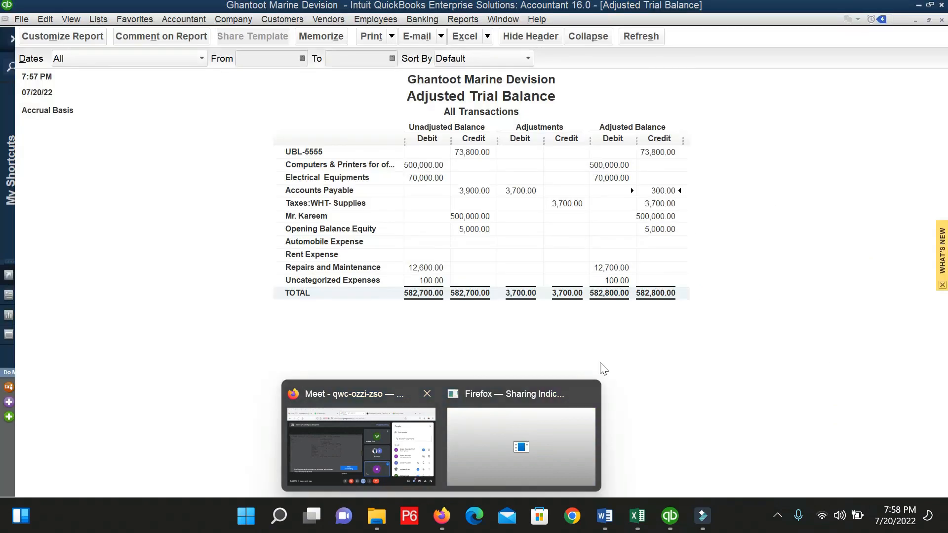
Leave the Google Meet call and return to QuickBooks' Adjusted Trial Balance balanced at 582,800.00.
click(360, 454)
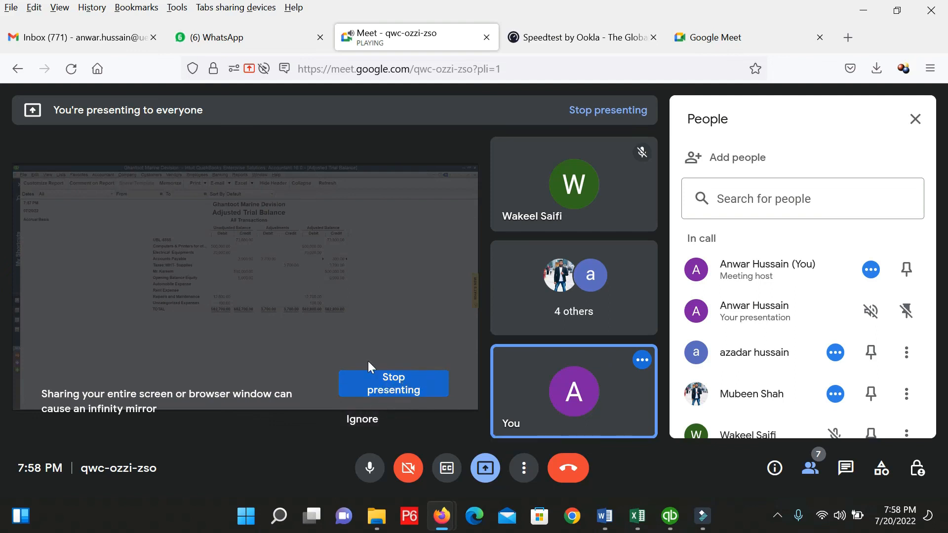
key(alt+Tab)
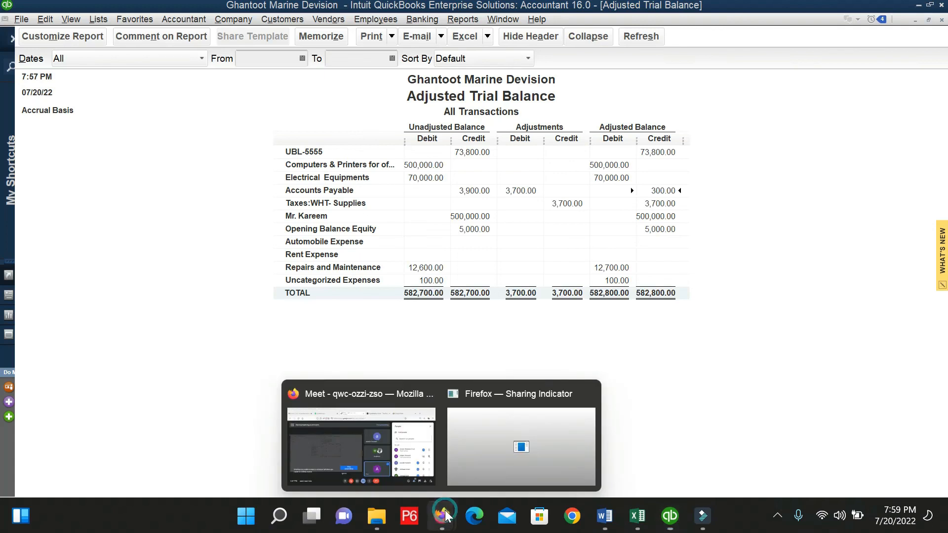
click(375, 438)
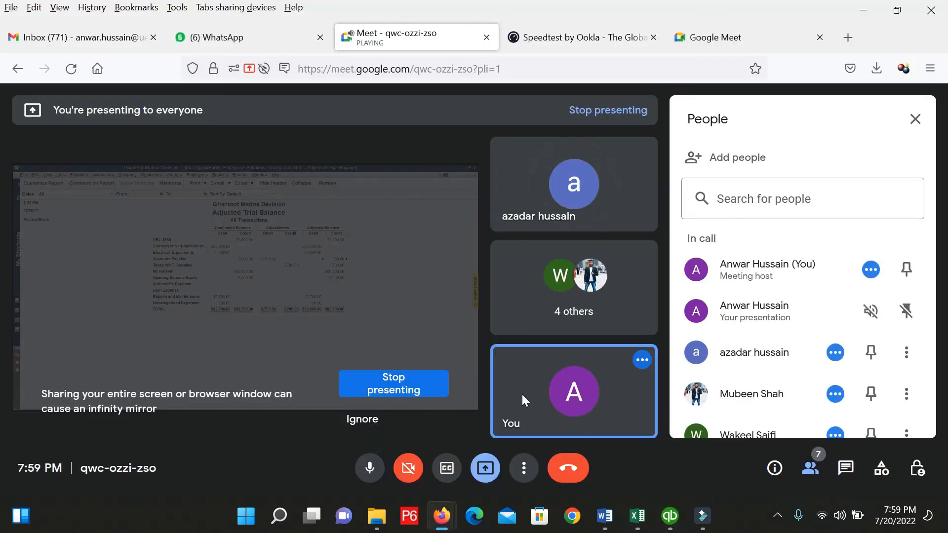
click(567, 472)
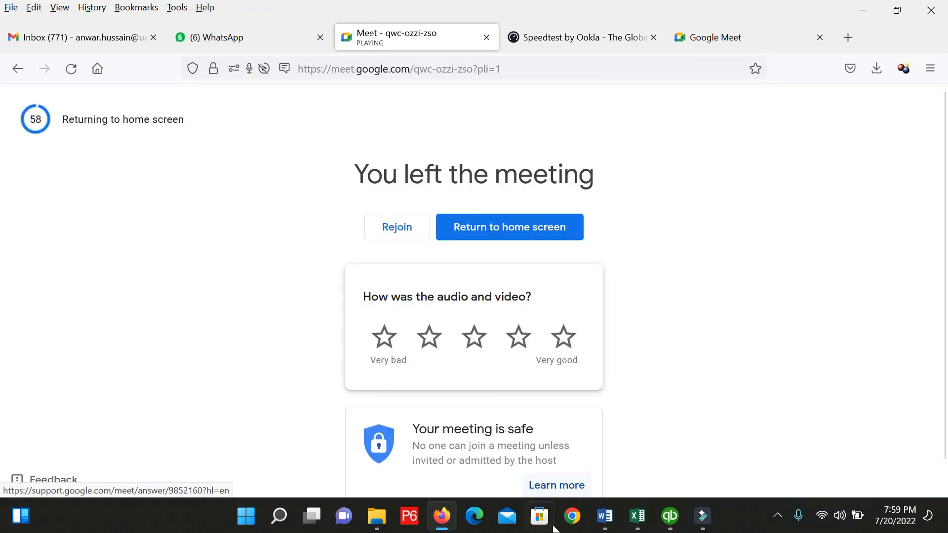
click(669, 515)
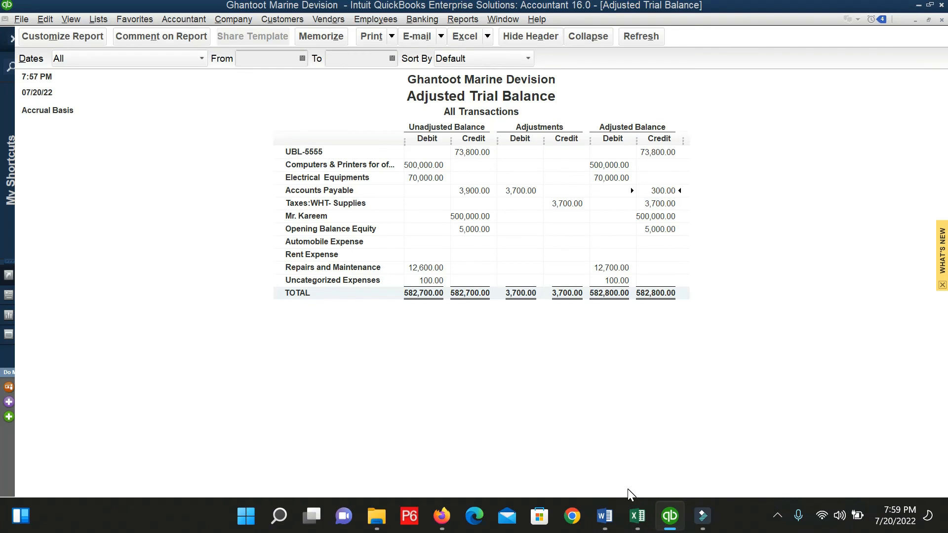